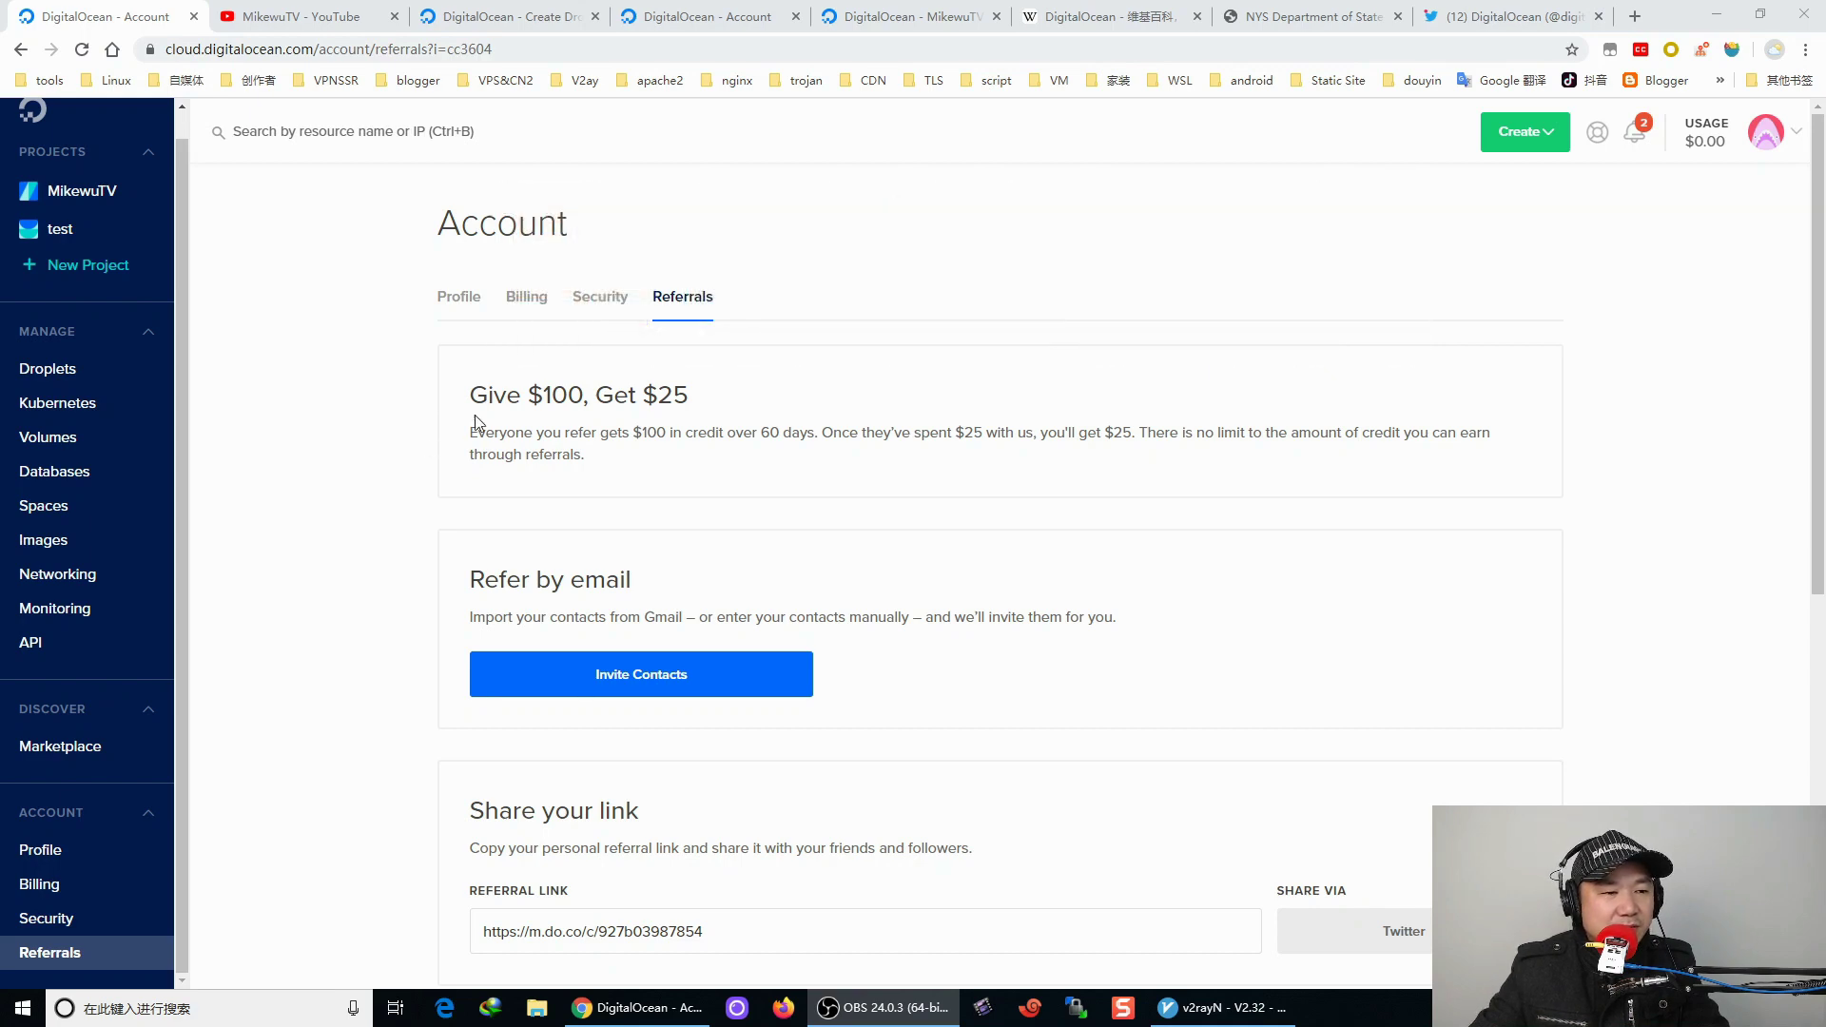
# Review the referral terms on the $100 credit over 60 days and the $25 reward, highlighting each passage.
pyautogui.moveTo(598, 434); pyautogui.dragTo(818, 434)
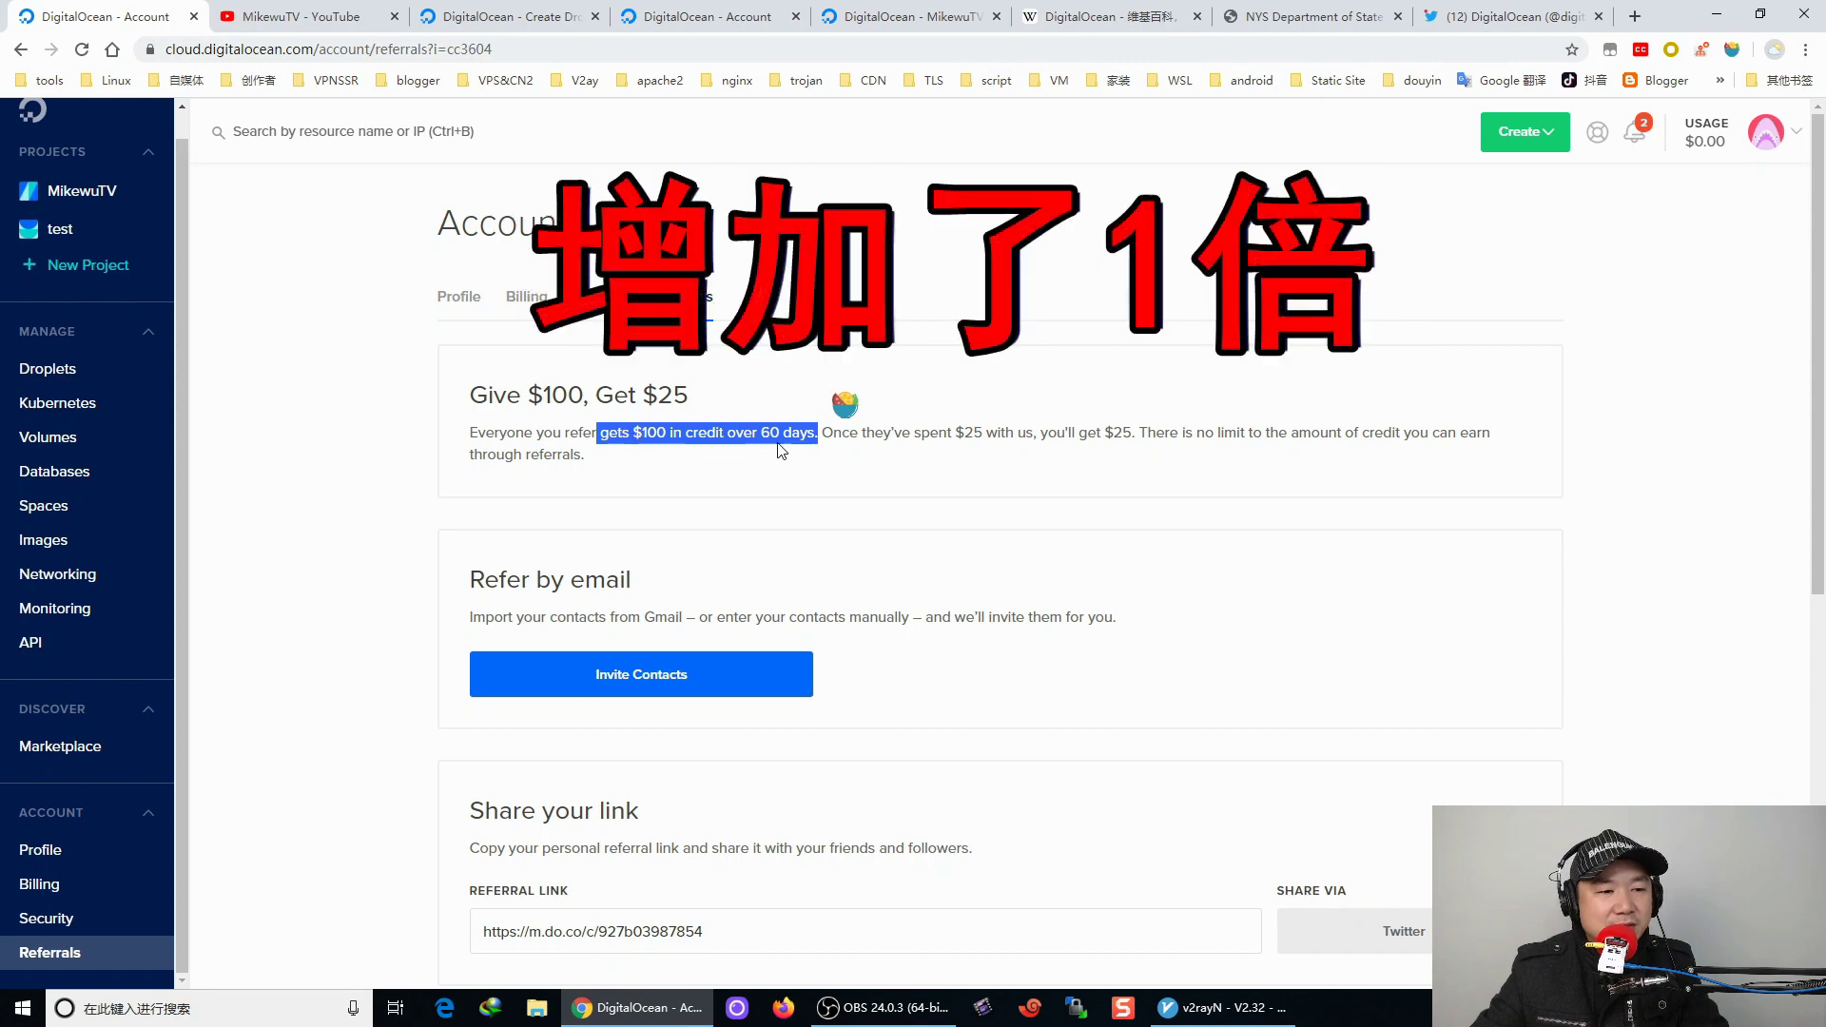
pyautogui.click(860, 458)
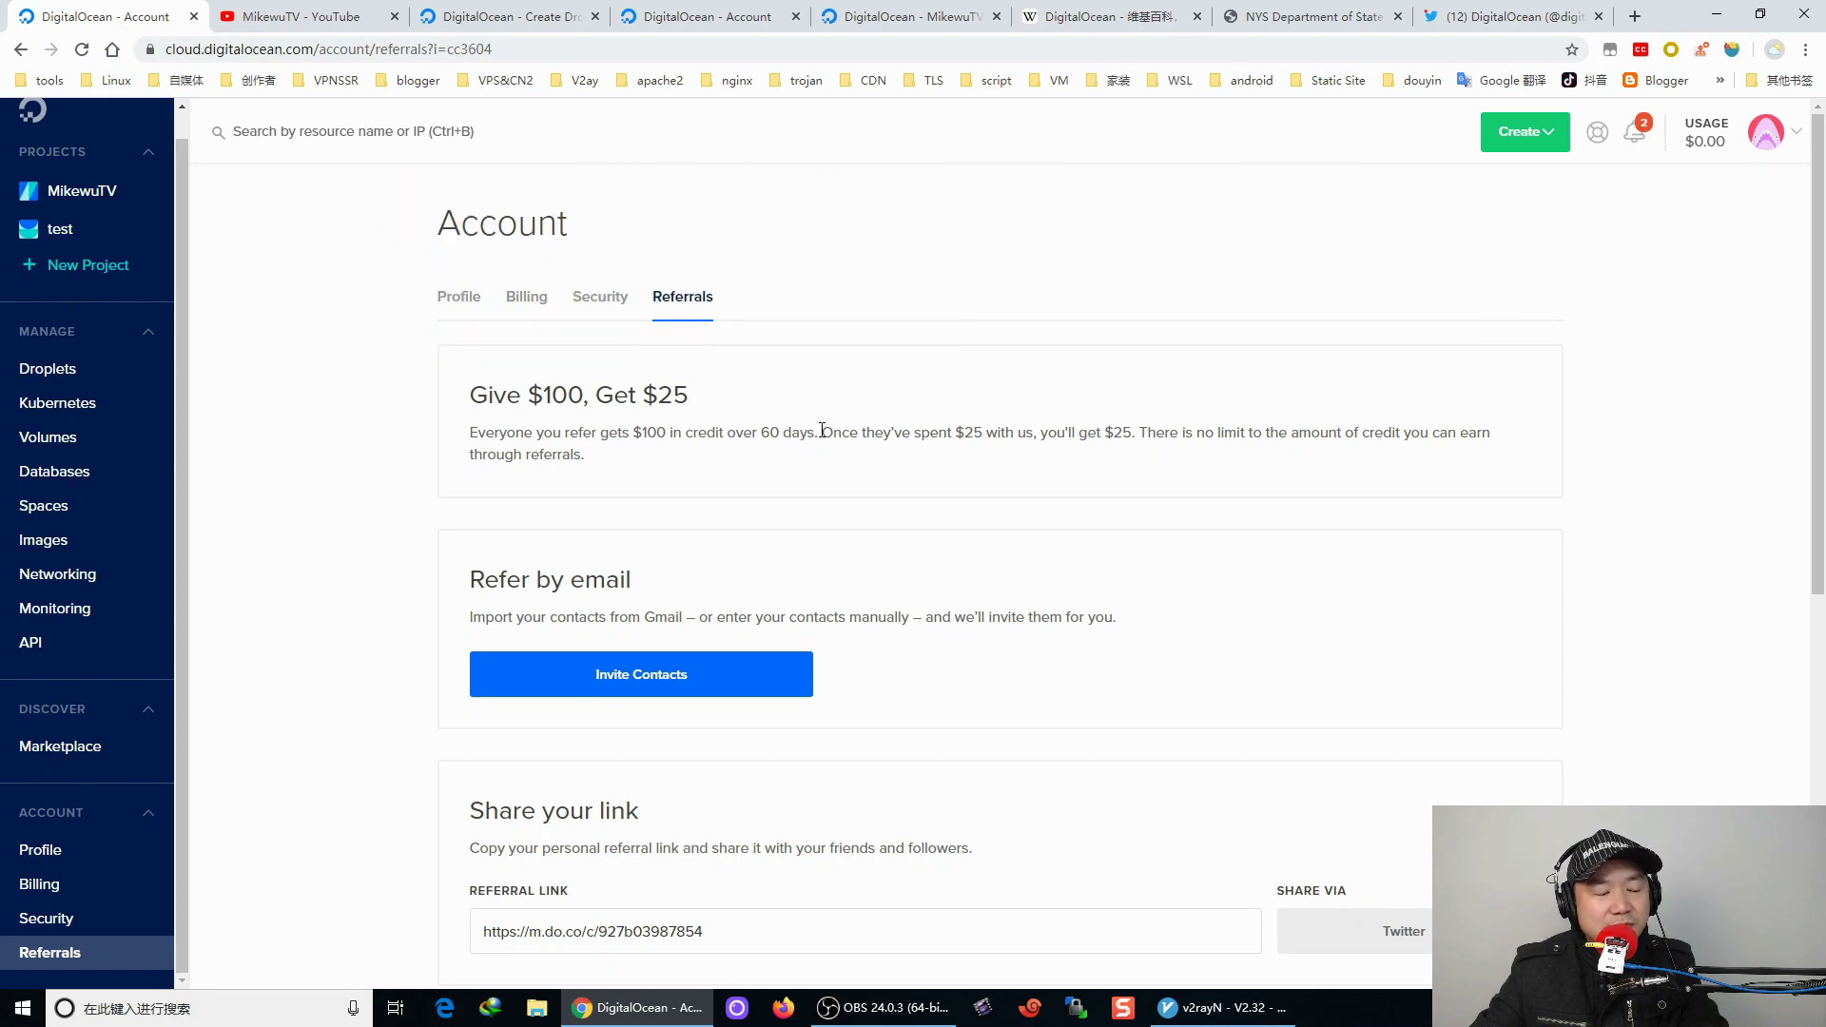
pyautogui.moveTo(822, 436); pyautogui.dragTo(1471, 437)
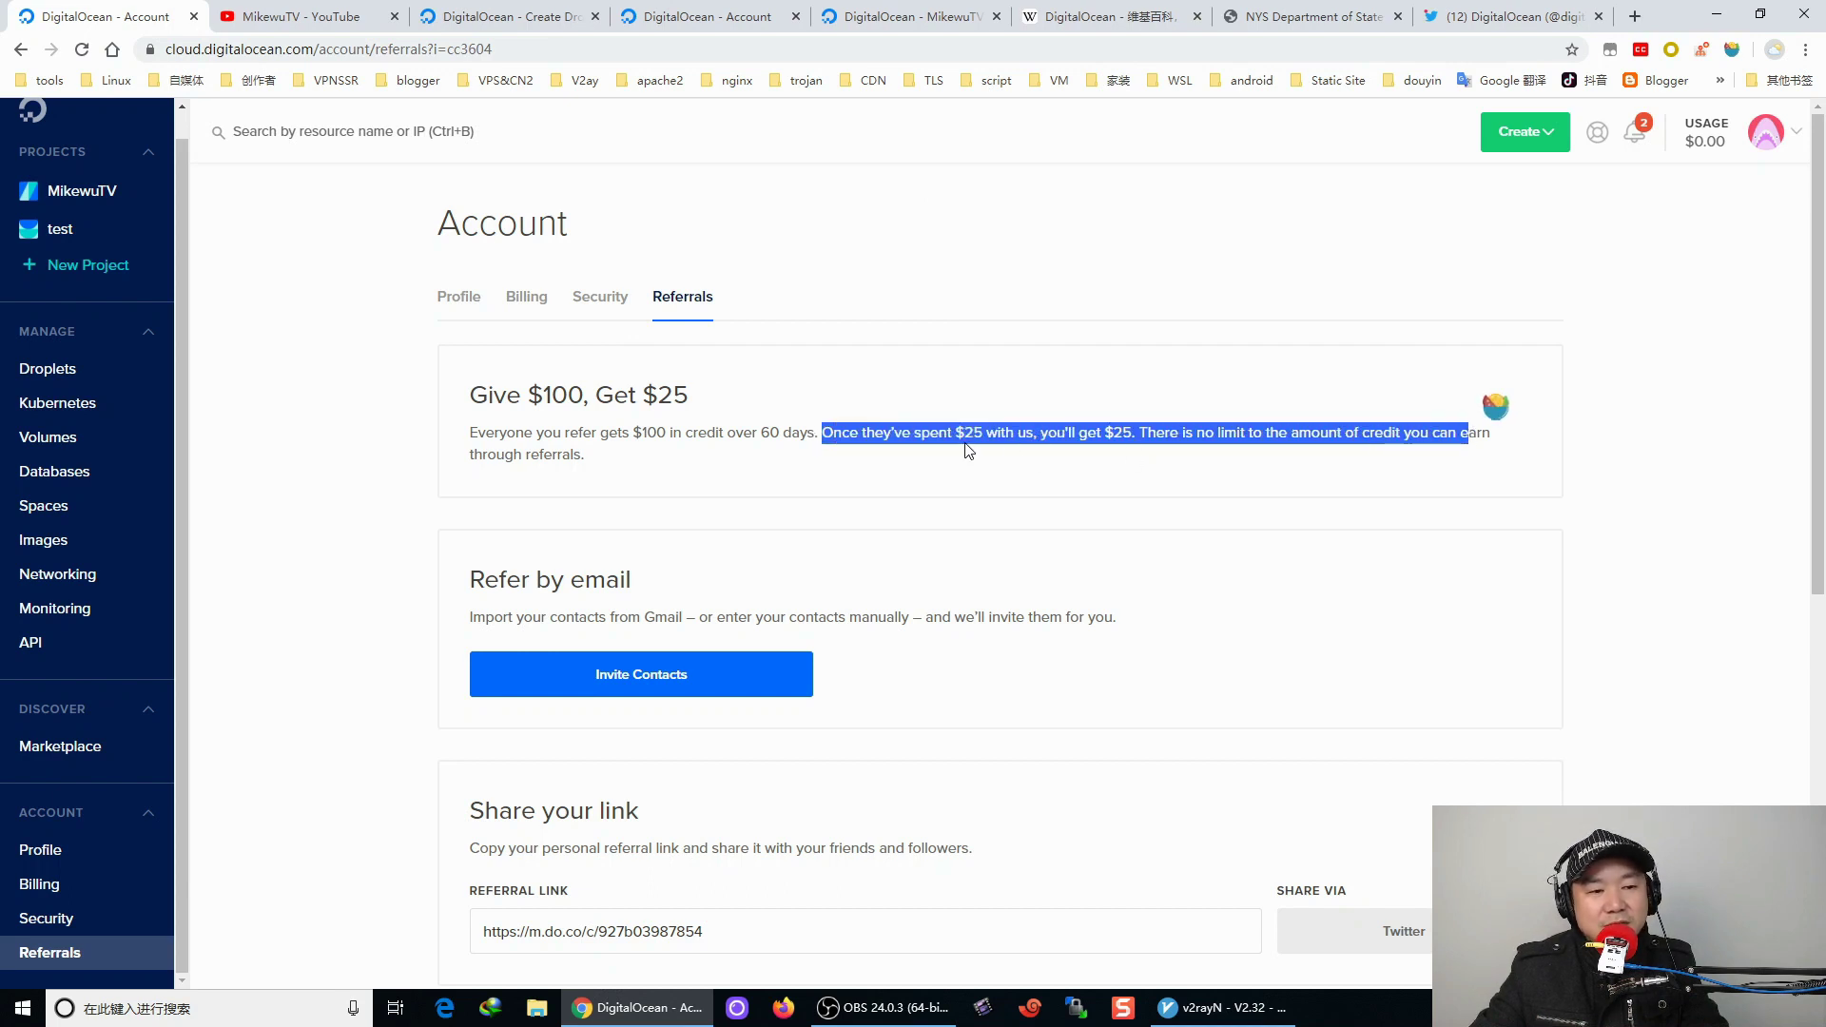
pyautogui.click(1137, 453)
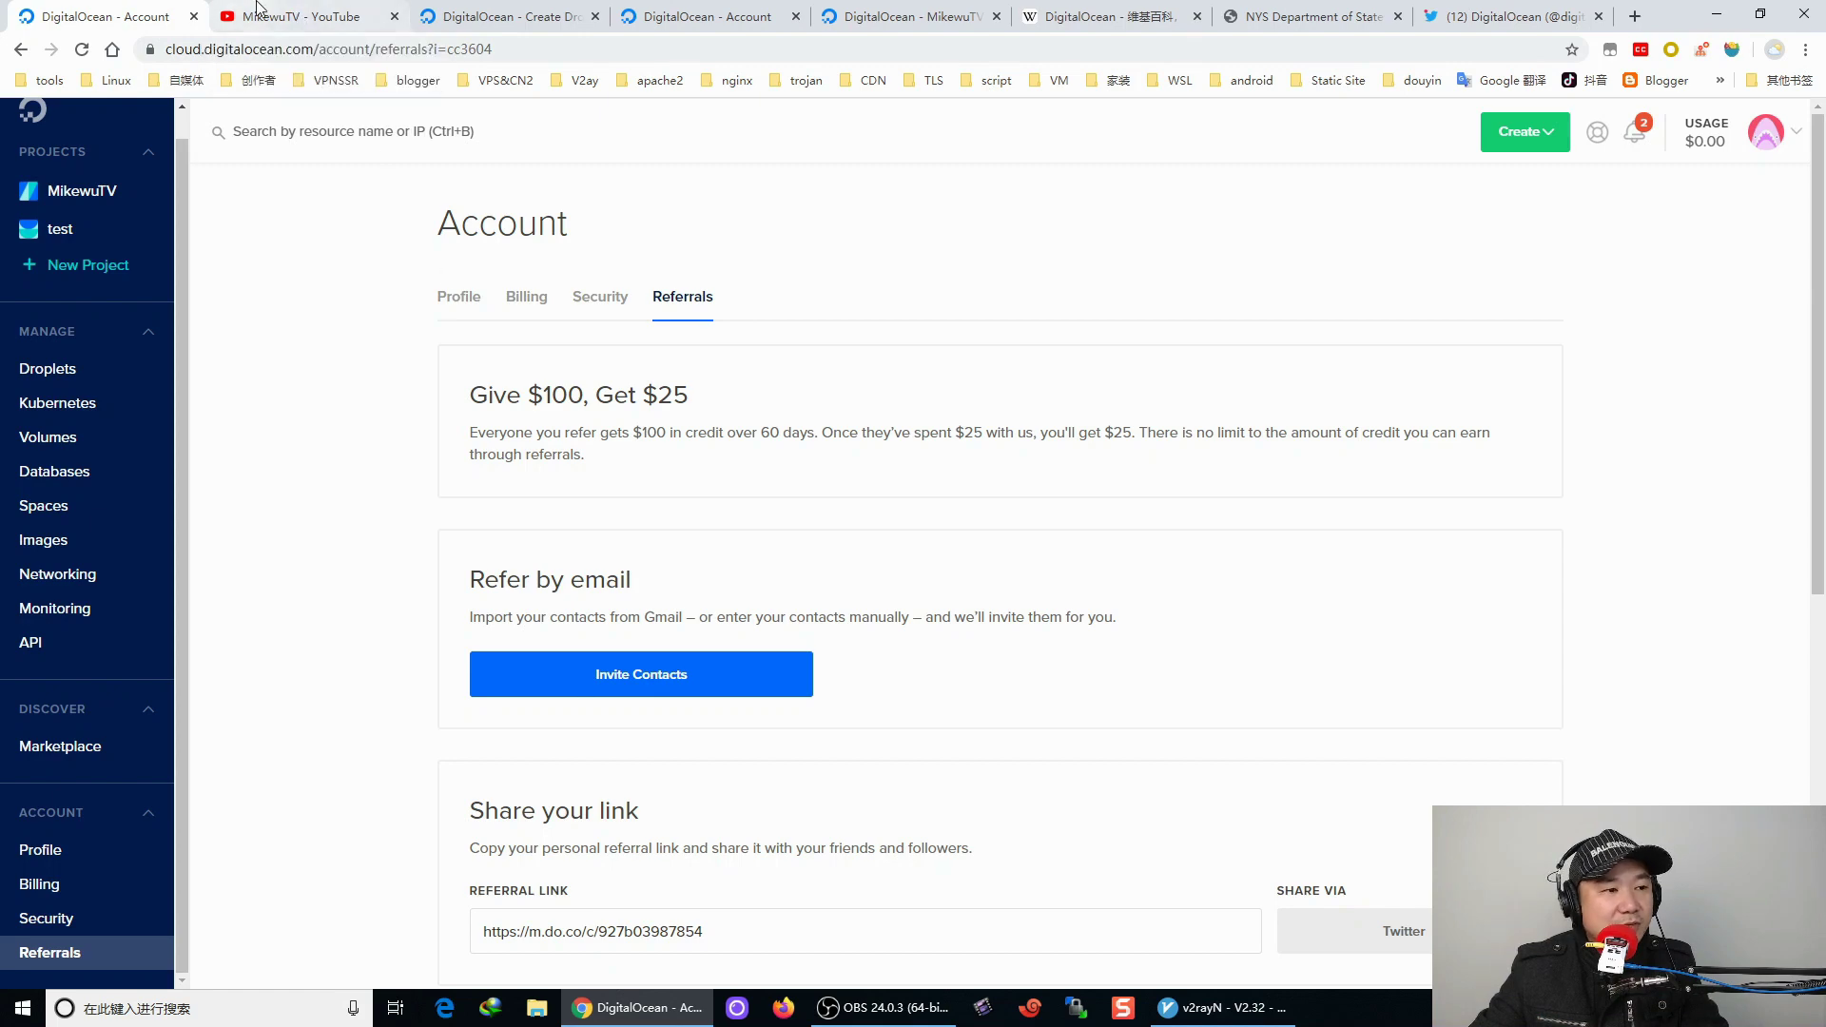
# Review the Linode $100 promo offer in the MikewuTV YouTube community post, and return to the DigitalOcean referrals page.
pyautogui.click(281, 17)
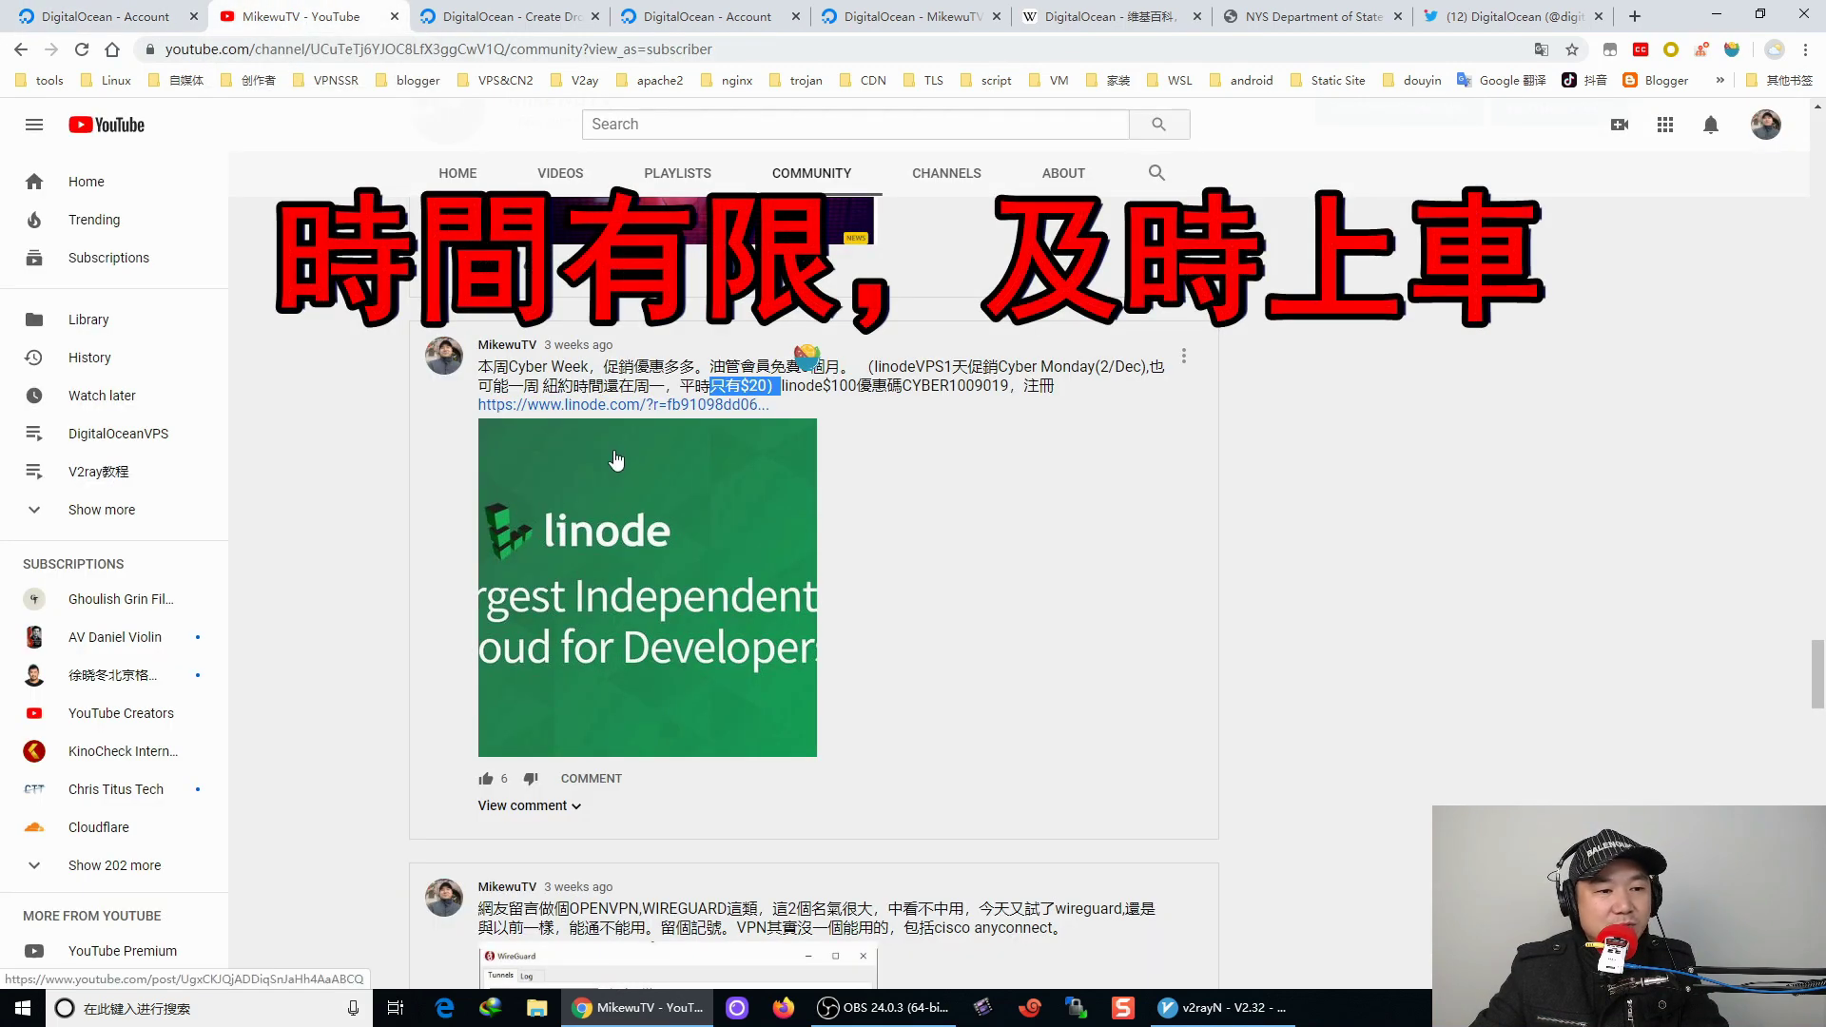
pyautogui.click(888, 428)
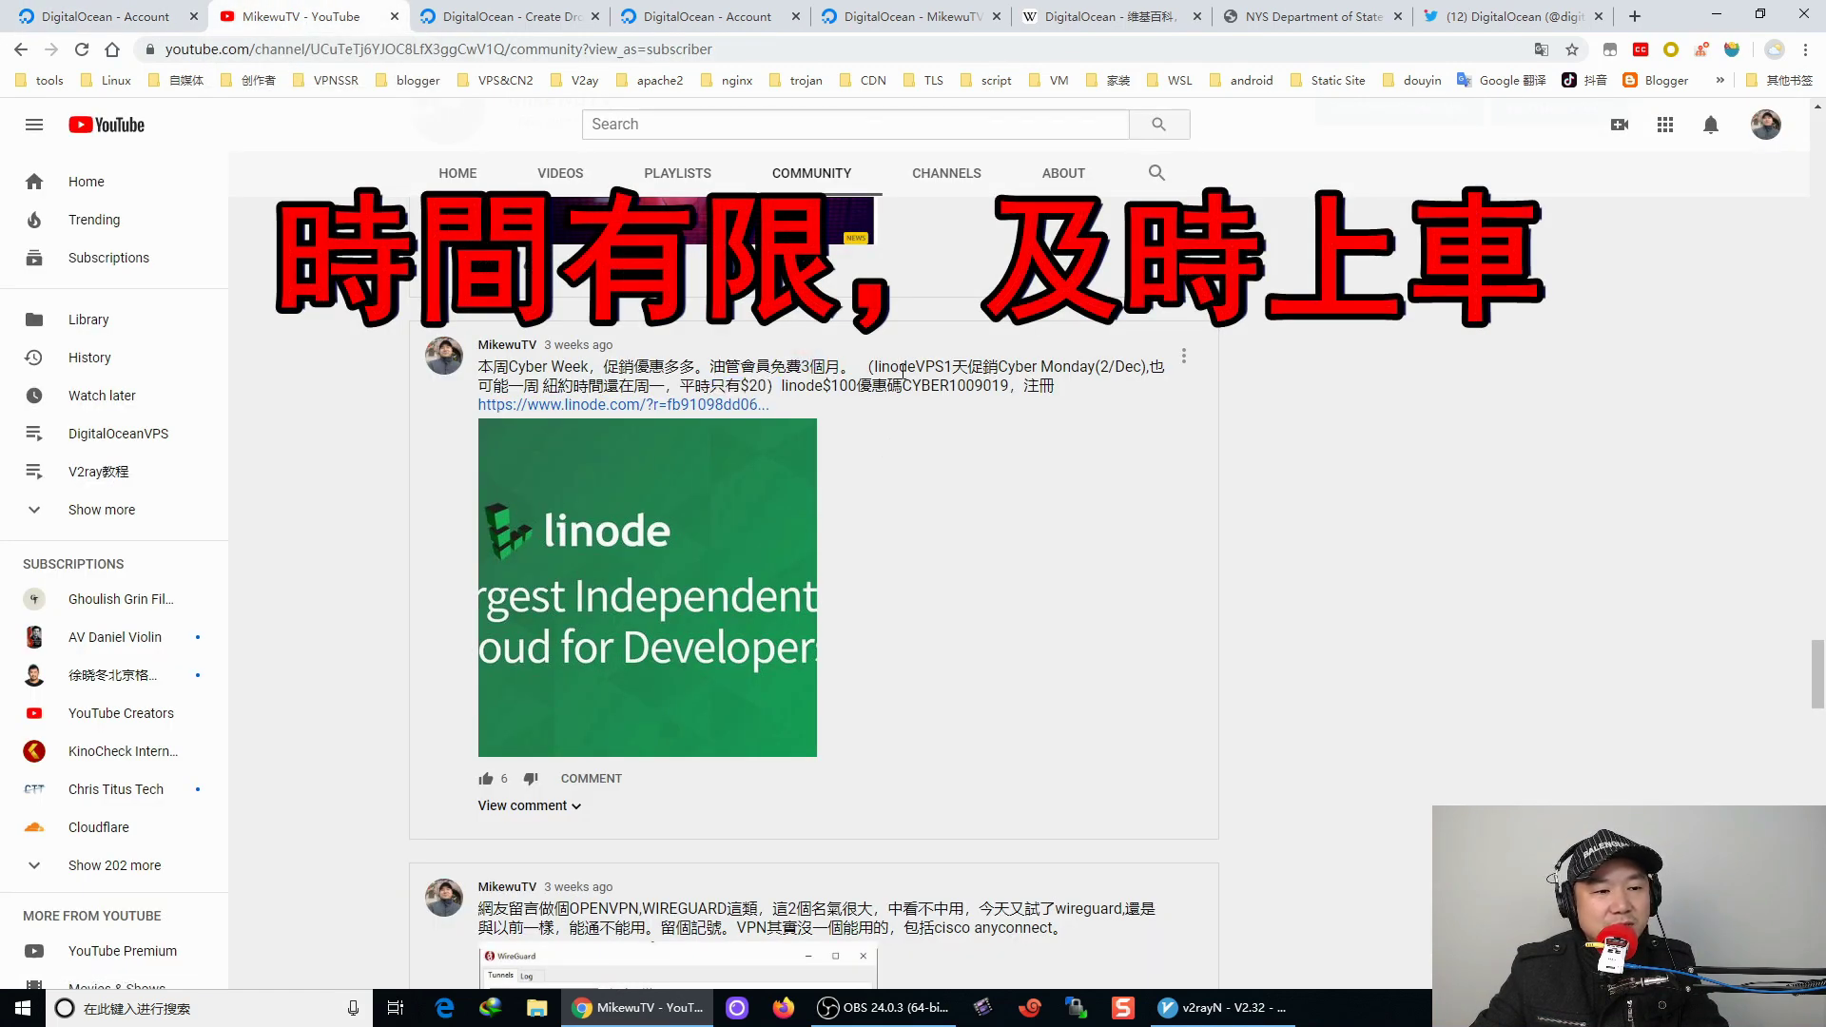
pyautogui.moveTo(781, 385); pyautogui.dragTo(911, 393)
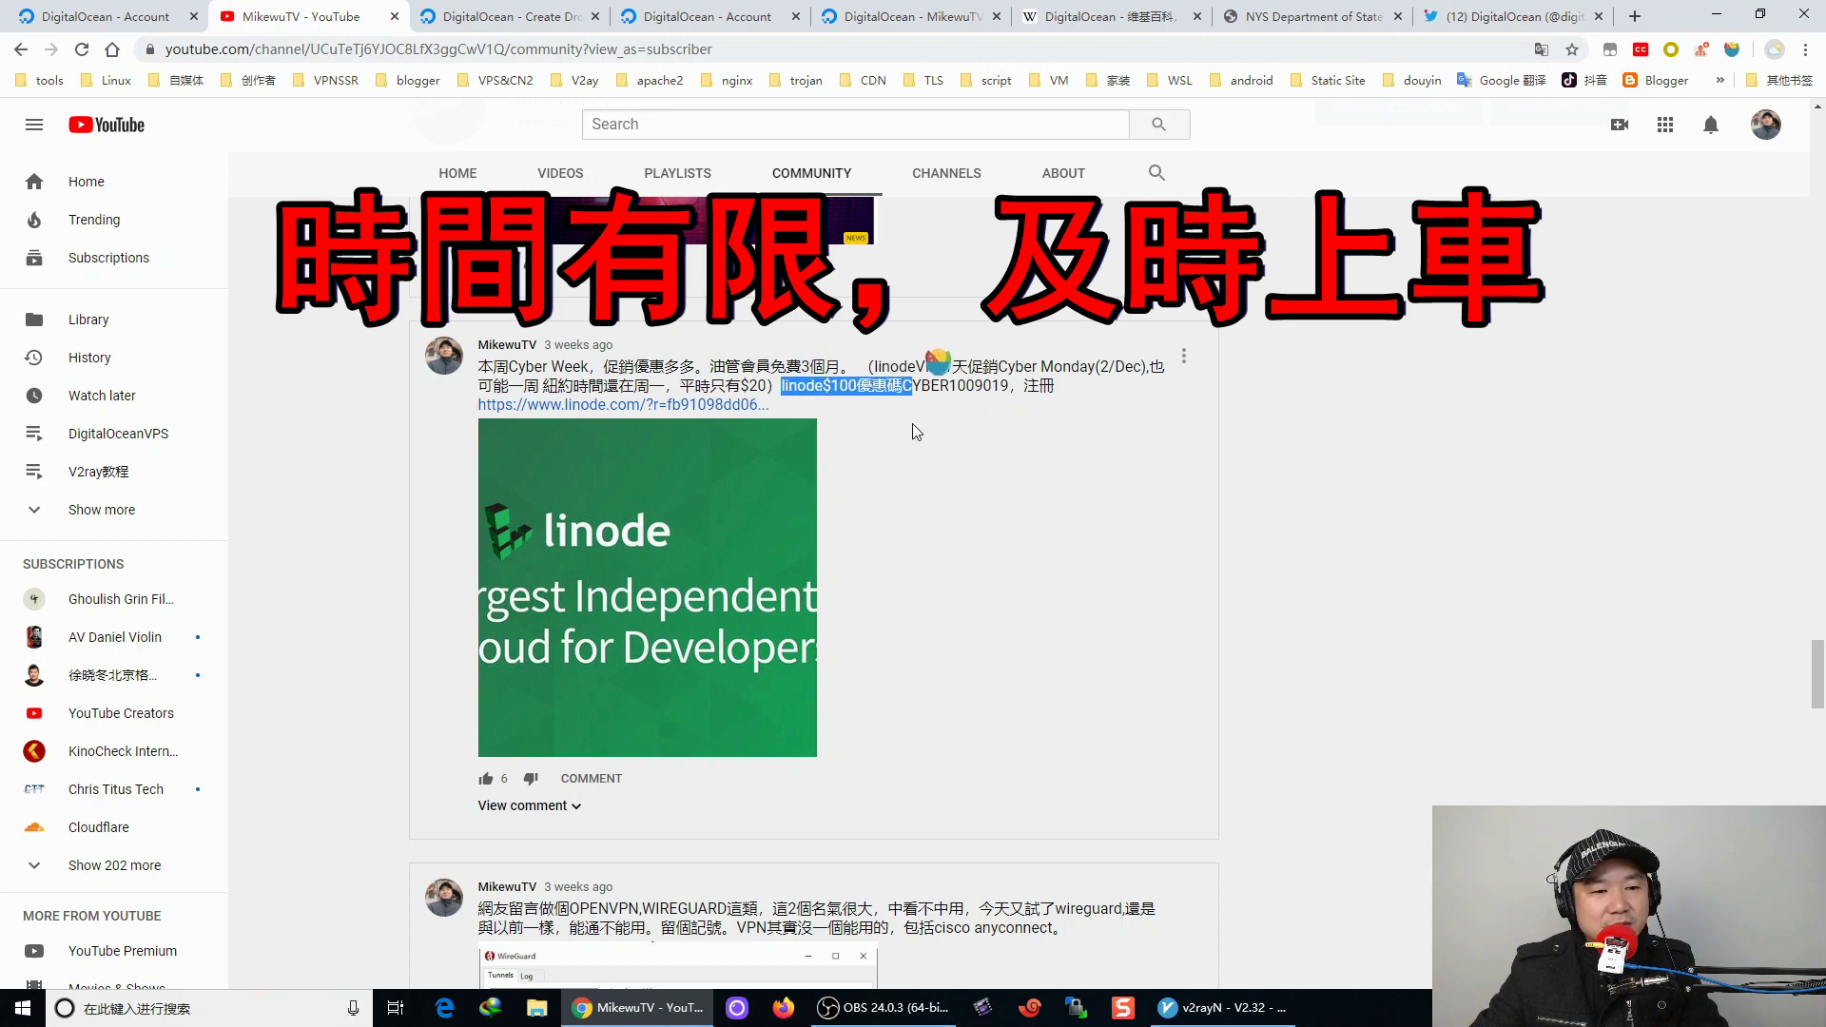
pyautogui.click(986, 441)
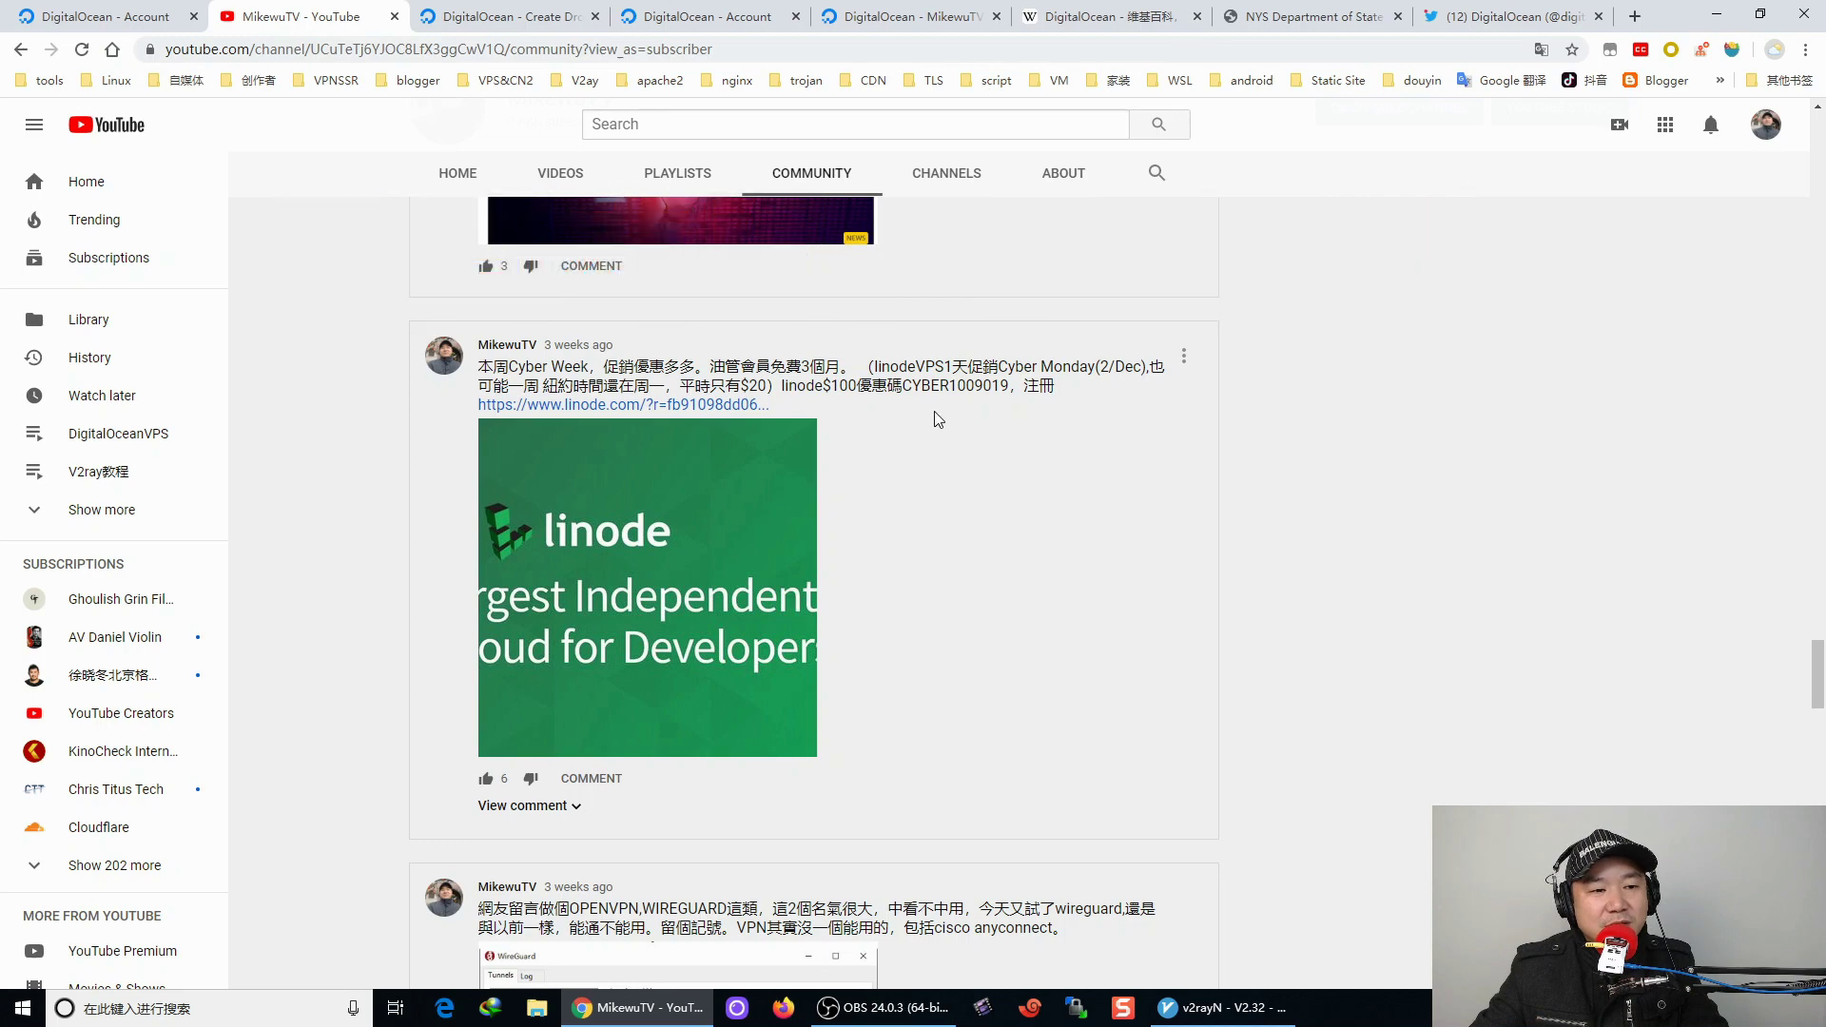
pyautogui.click(103, 13)
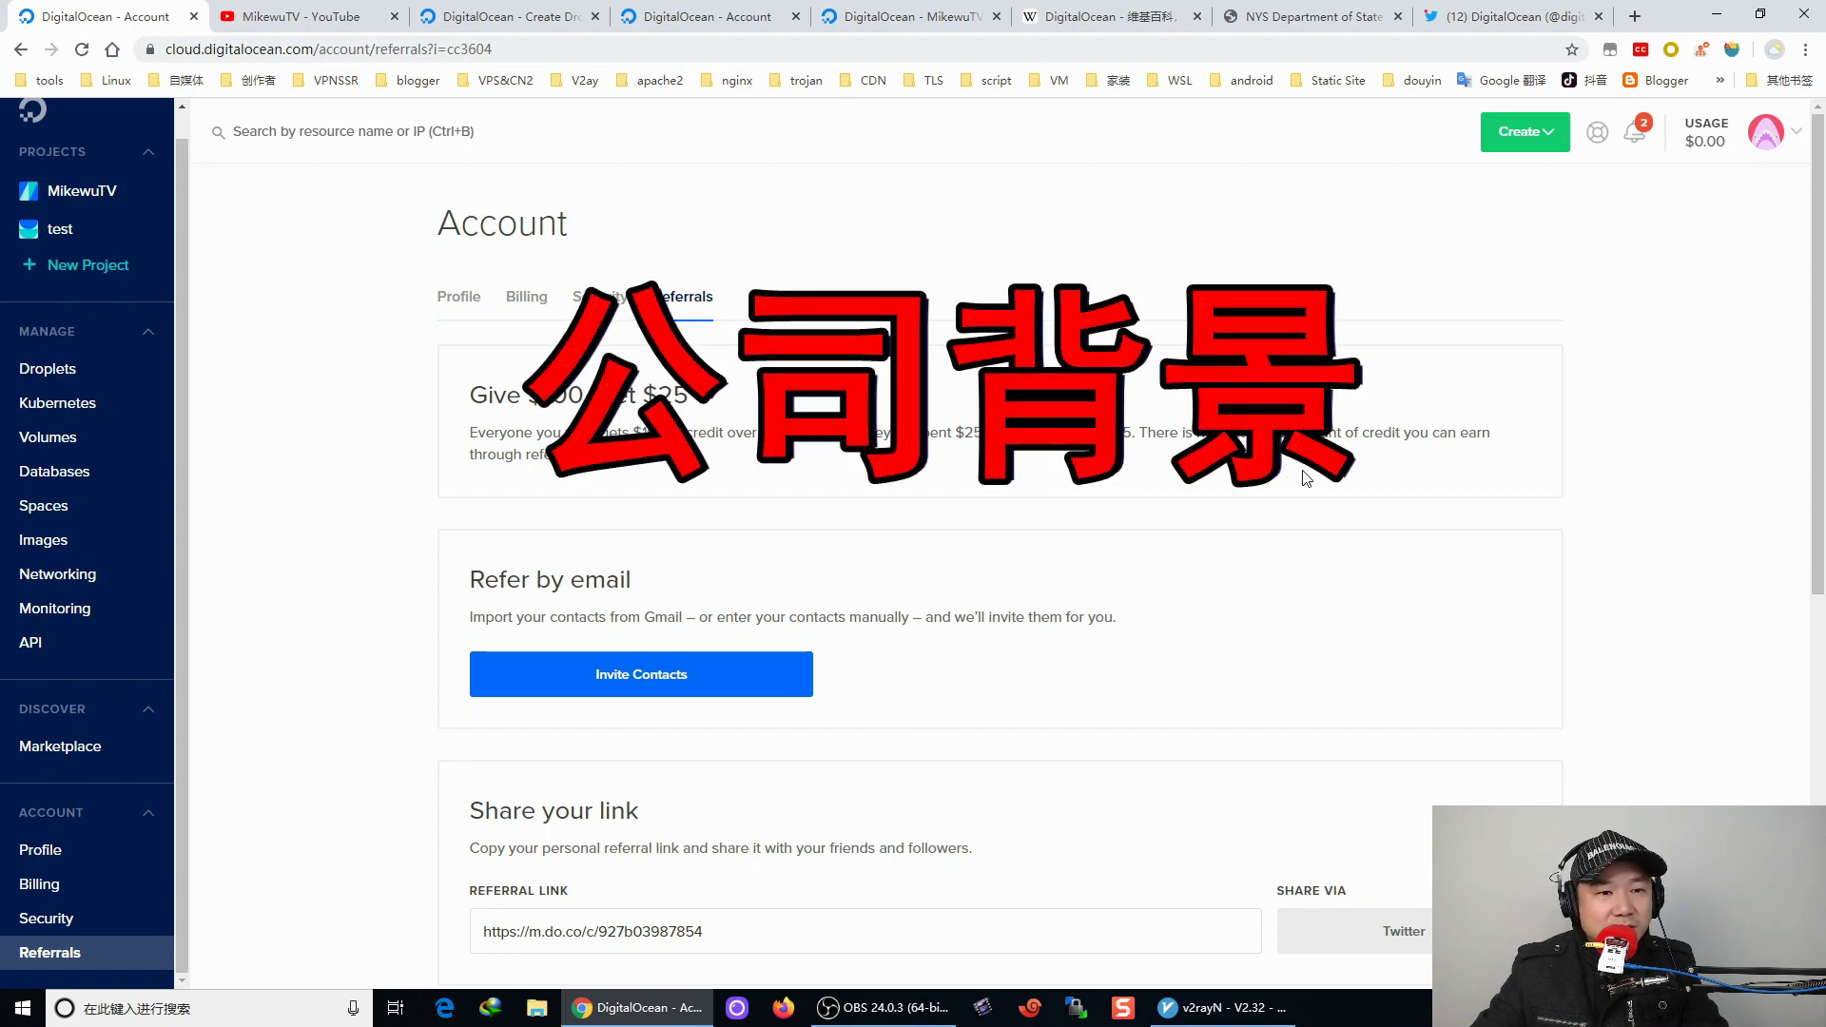
# Copy the company name DigitalOcean from the heading of its Wikipedia article.
pyautogui.click(1104, 19)
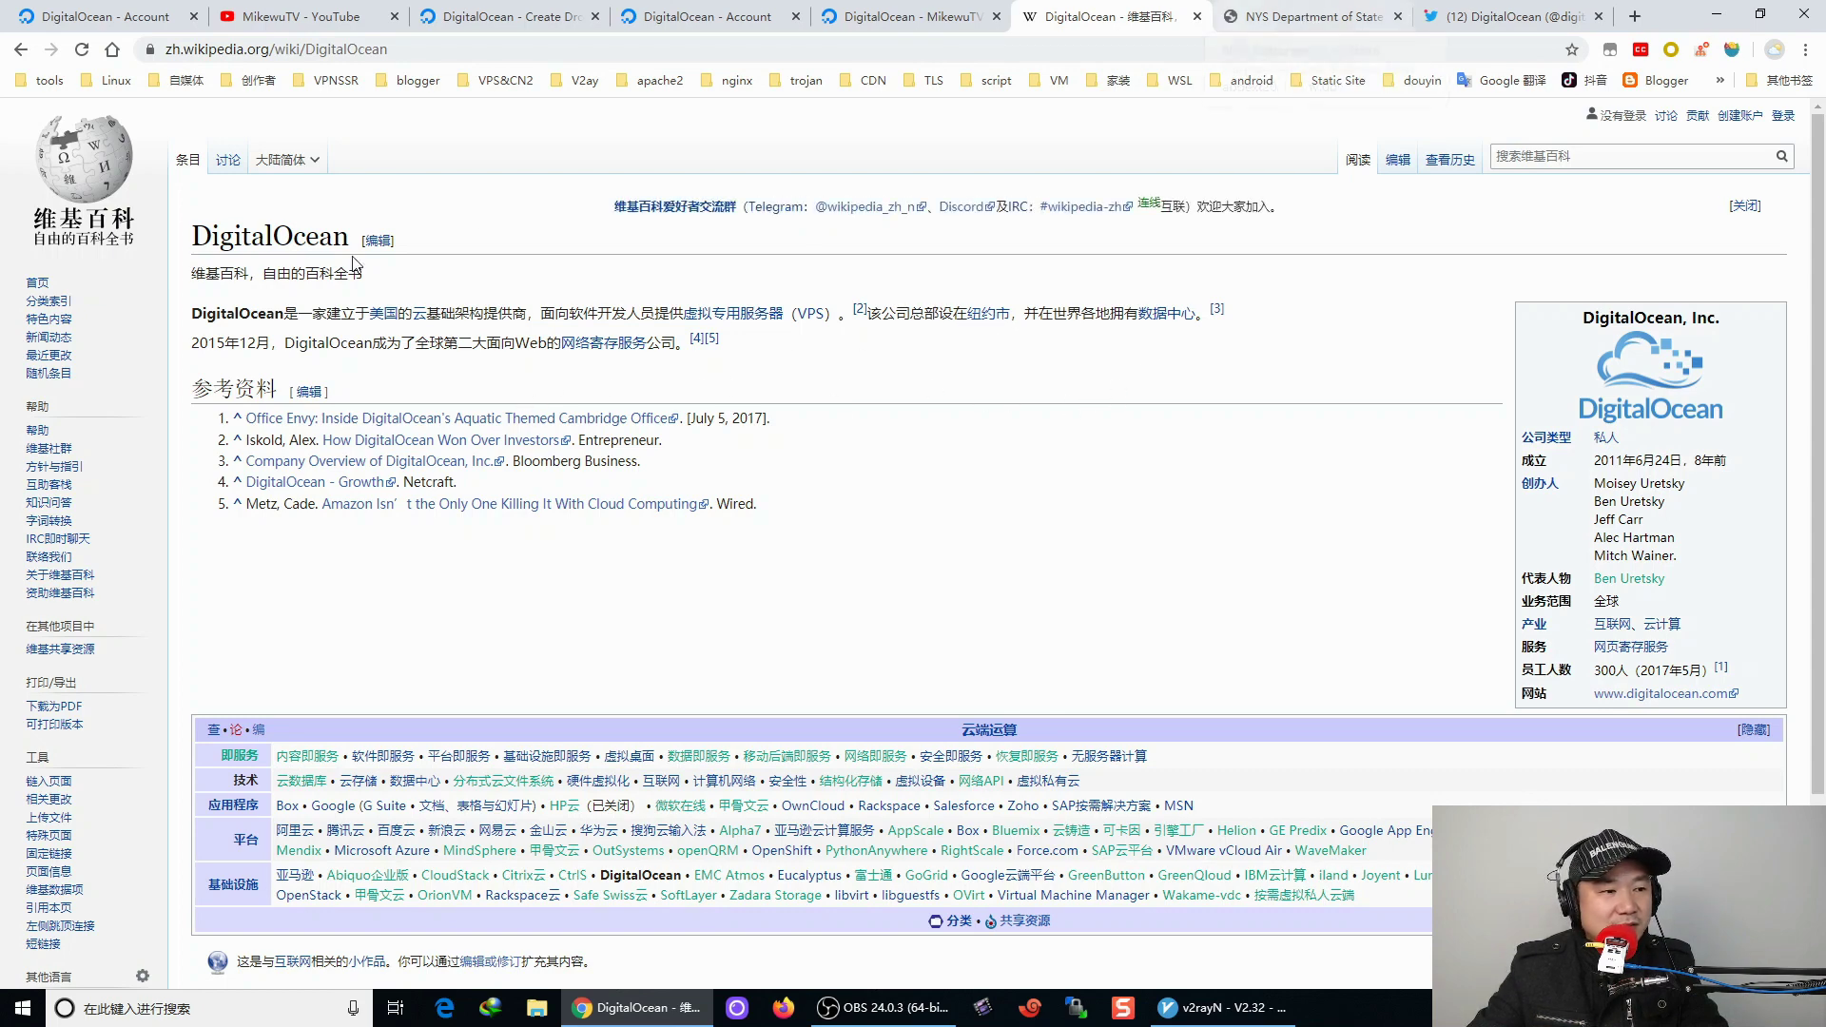
pyautogui.moveTo(339, 237); pyautogui.dragTo(193, 240)
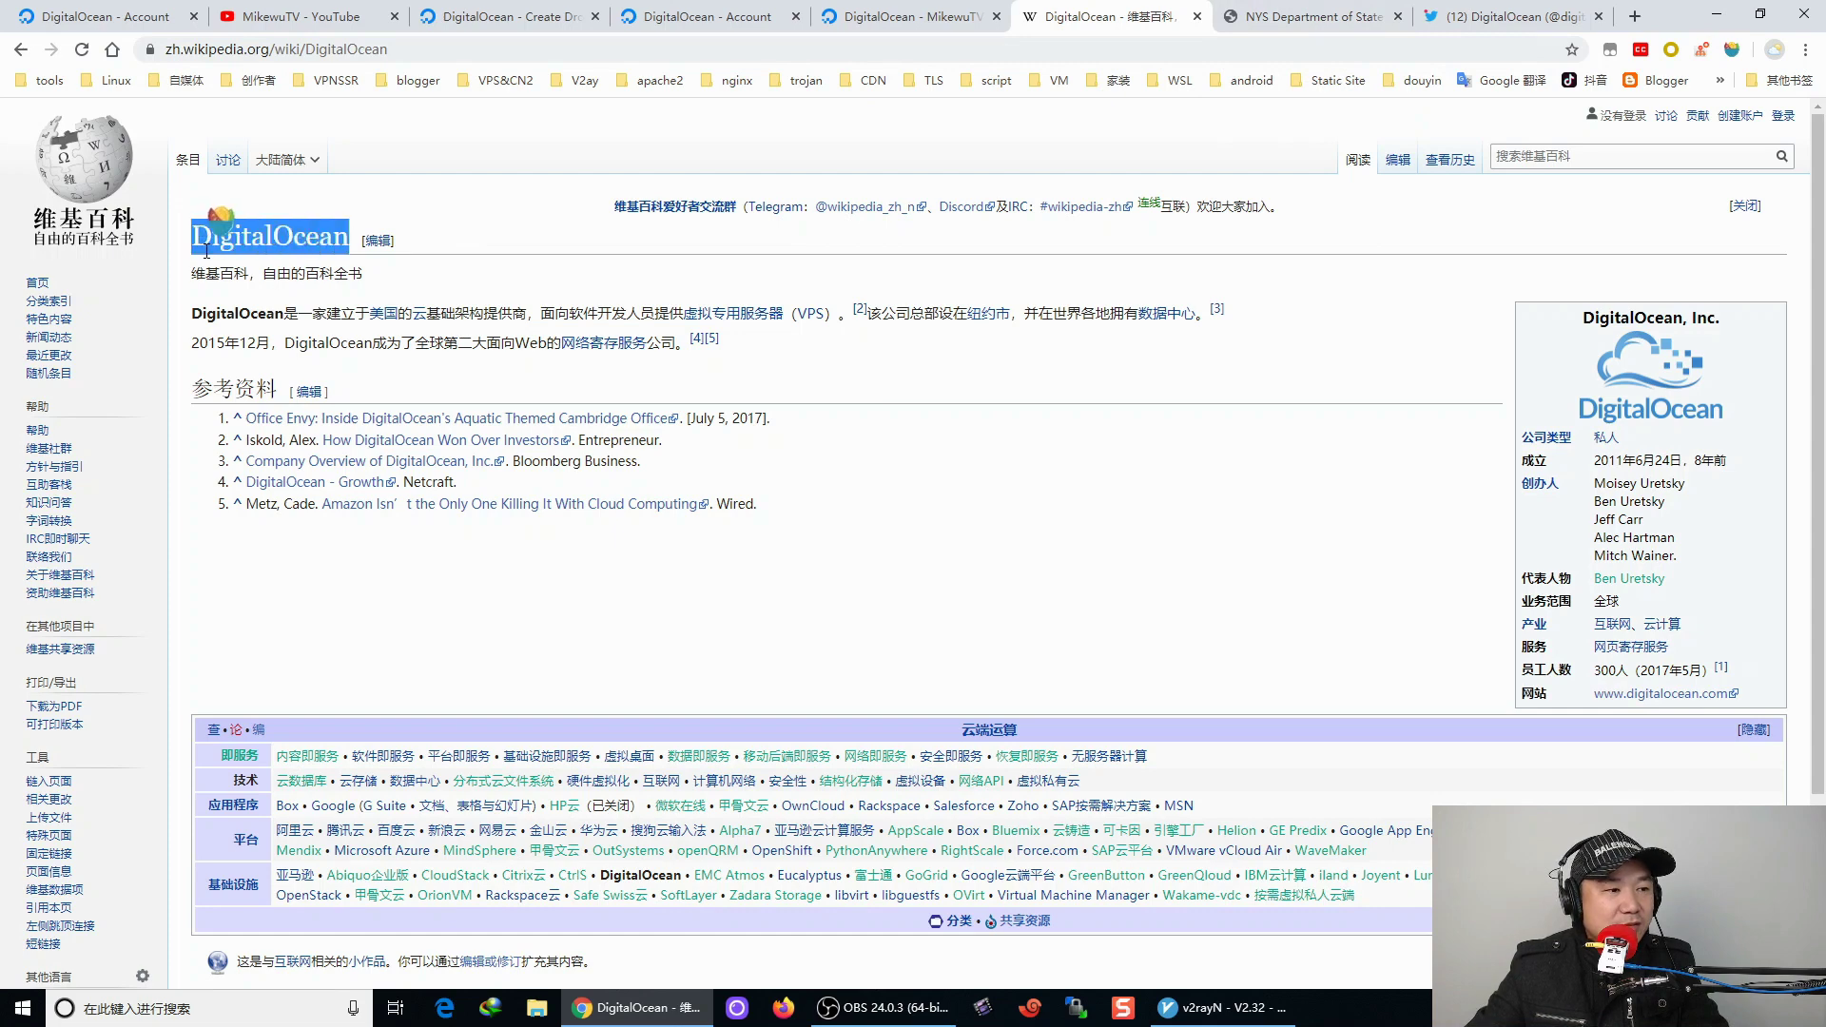
pyautogui.rightClick(203, 244)
pyautogui.click(231, 271)
# Try to search the New York State corporation database for names containing DigitalOcean, entering the captcha code, and dismiss the resulting message.
pyautogui.click(1265, 19)
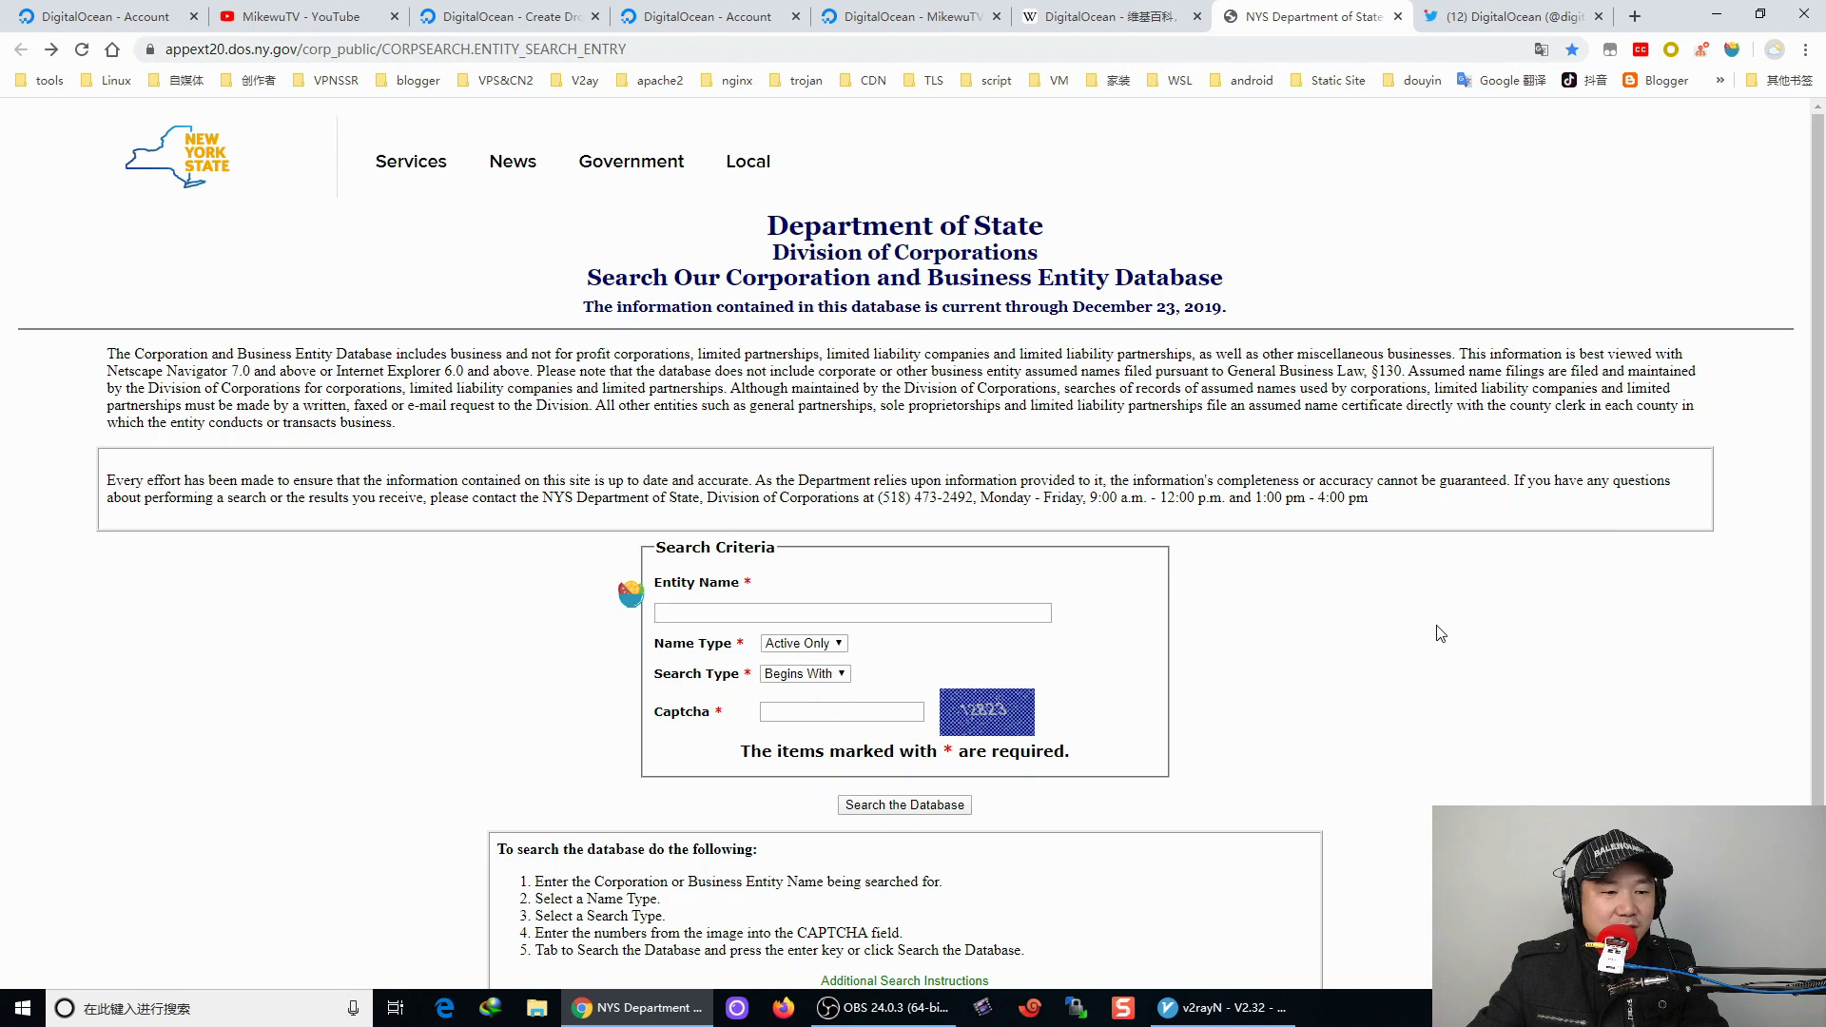
pyautogui.rightClick(712, 613)
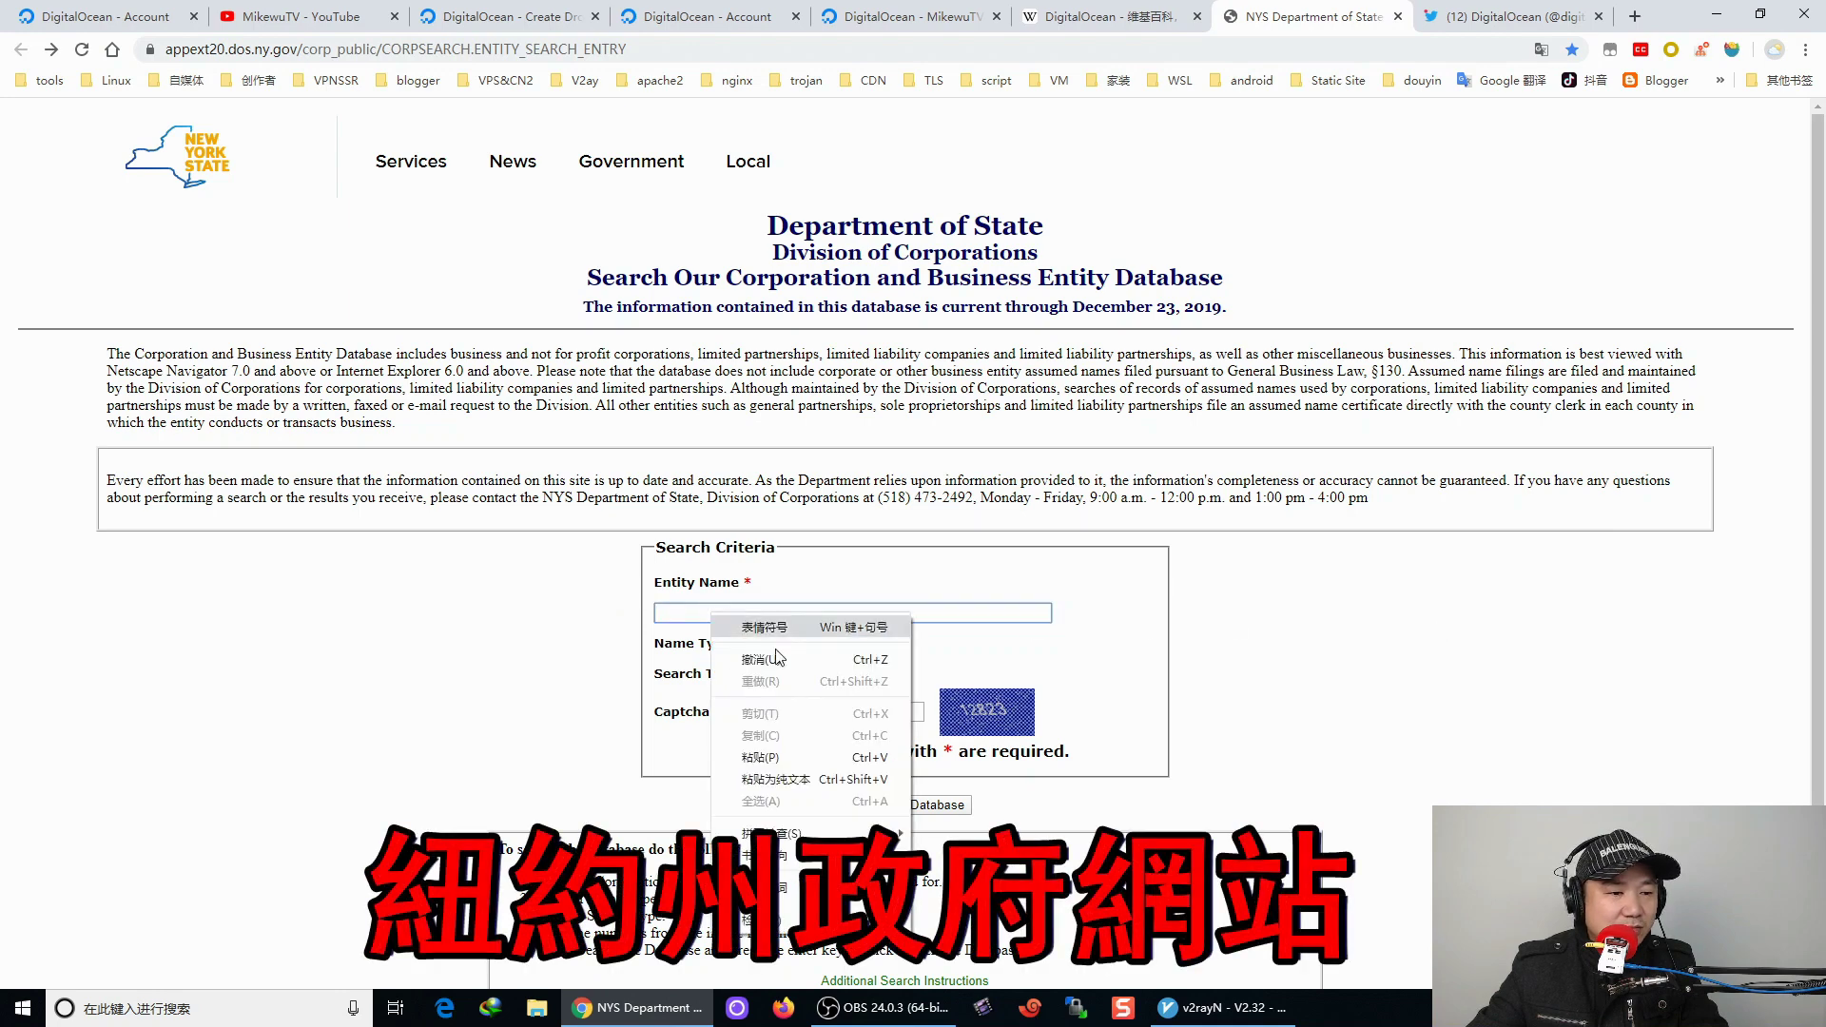
pyautogui.click(761, 757)
pyautogui.click(842, 676)
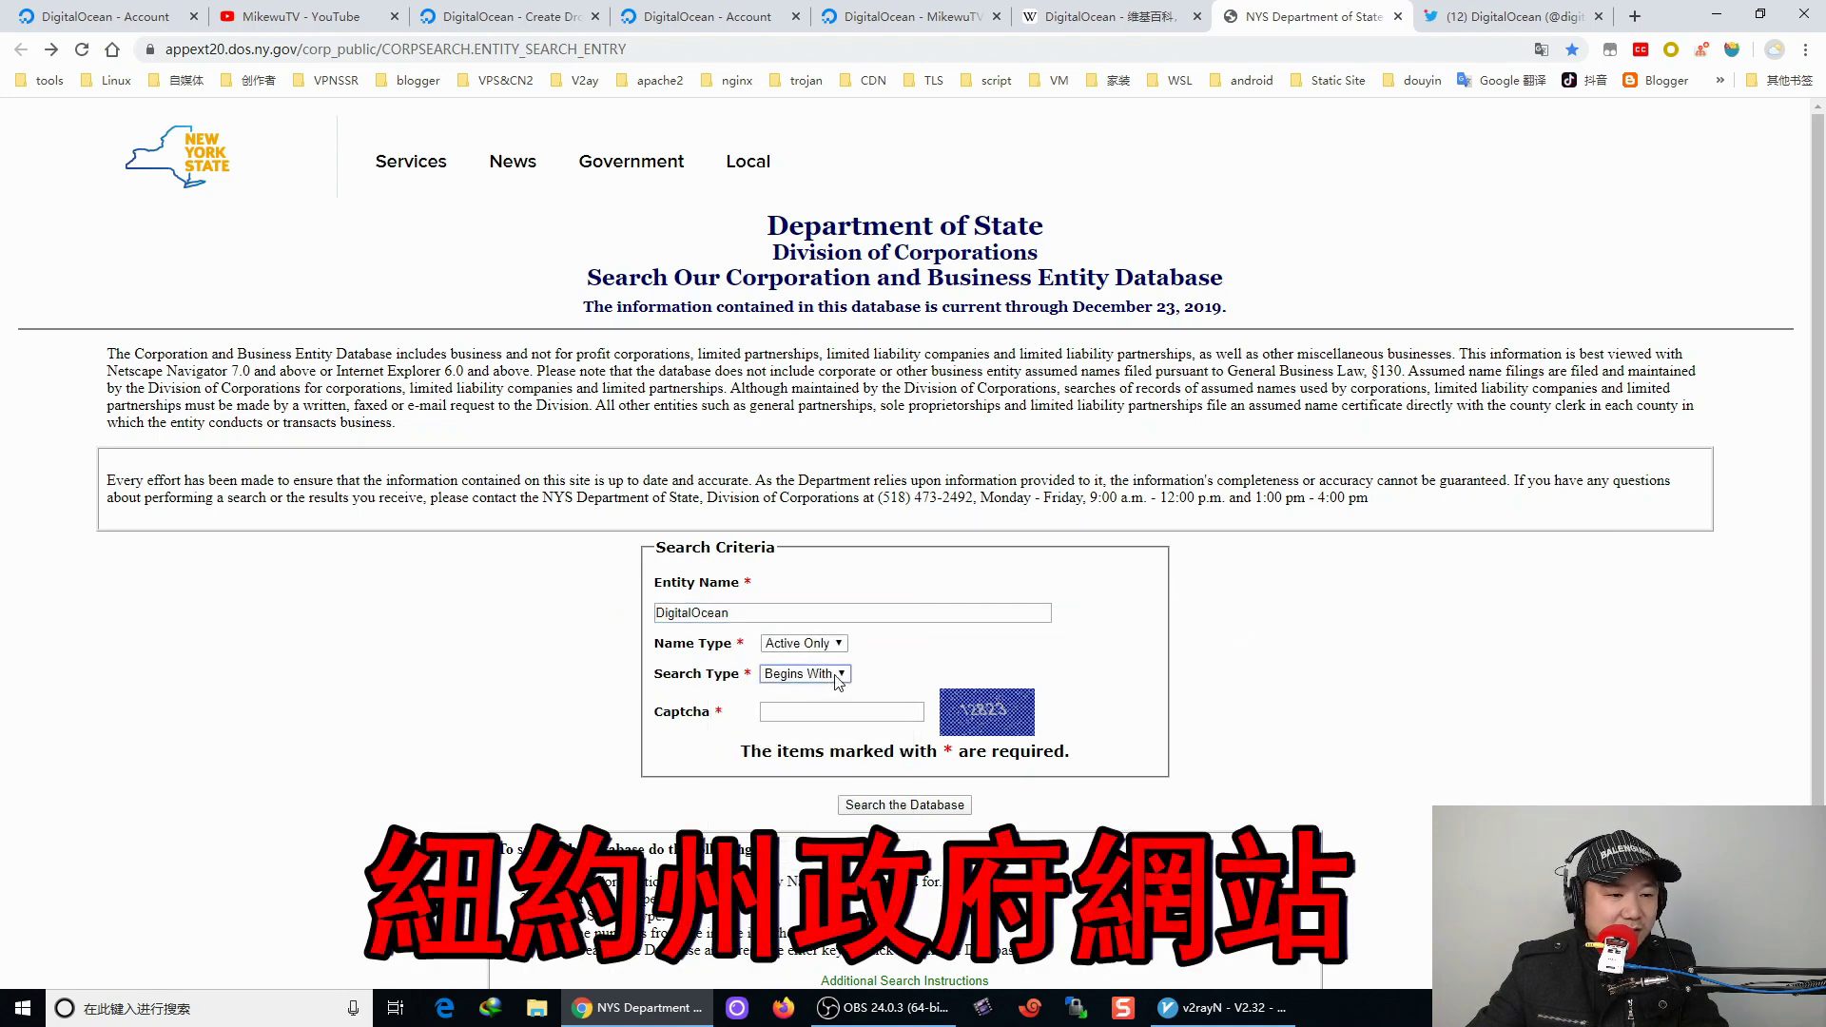
pyautogui.click(797, 704)
pyautogui.click(794, 714)
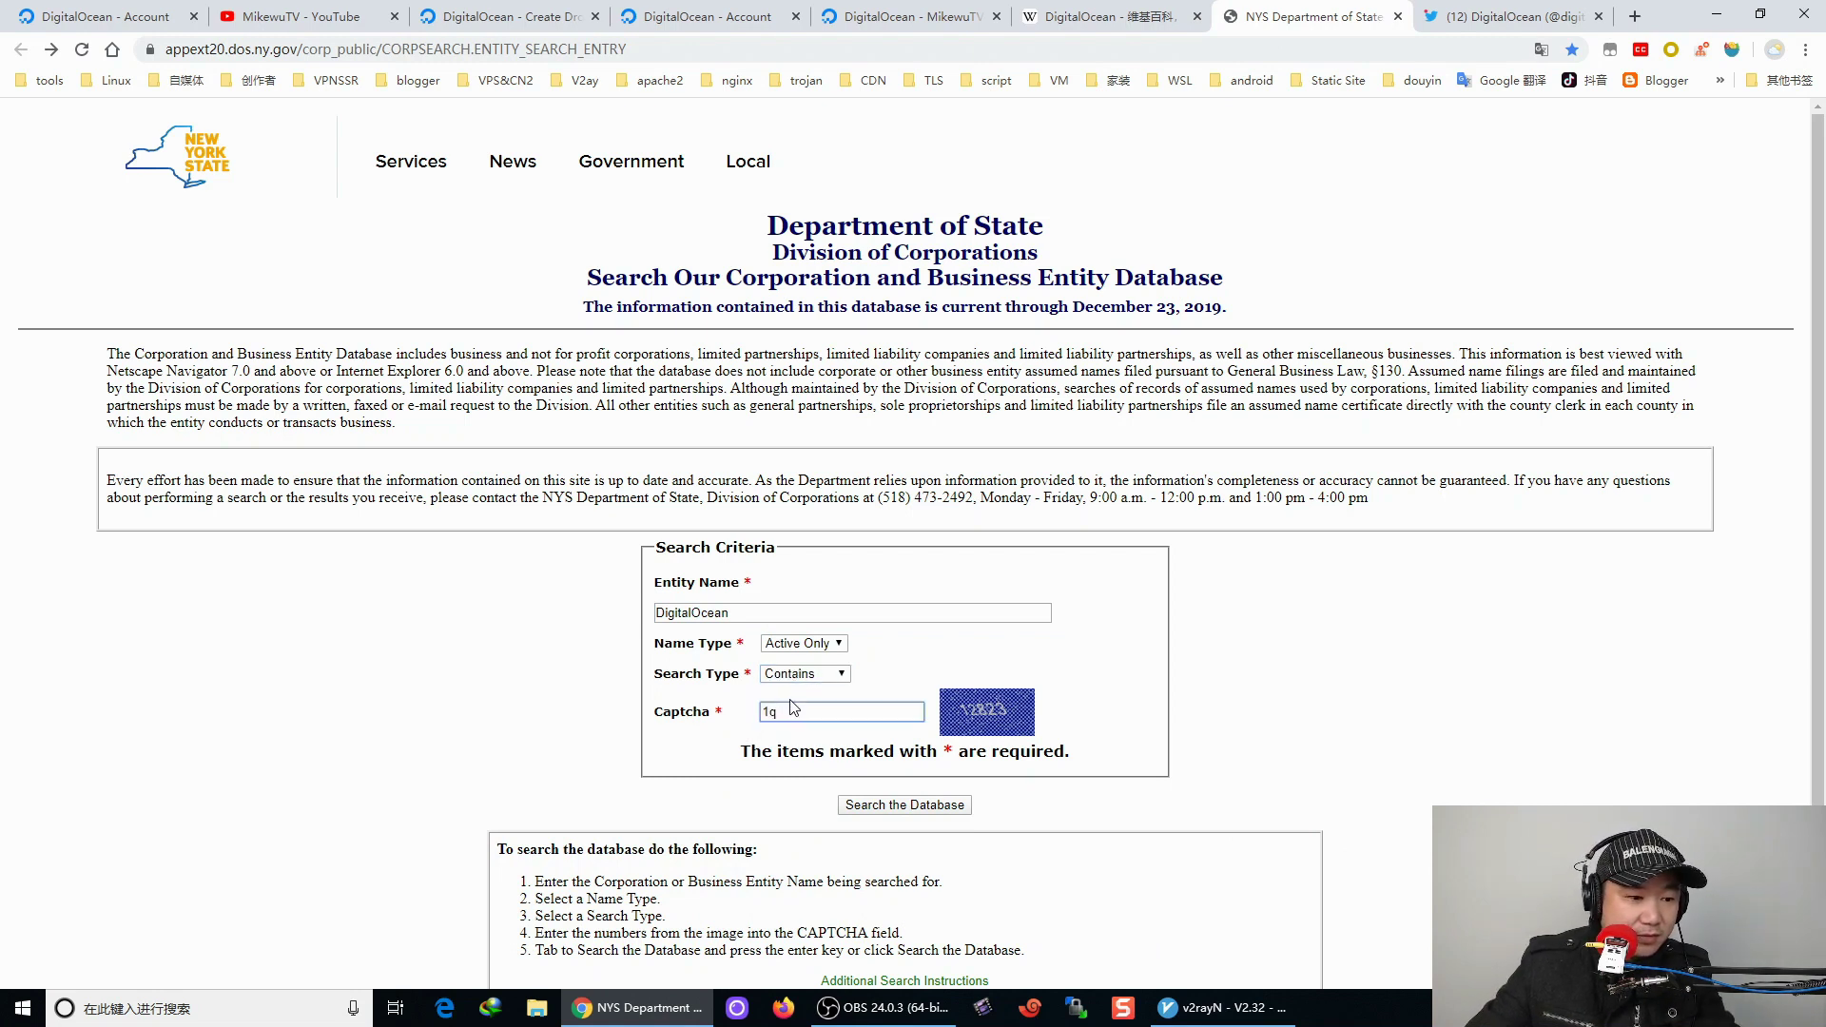
pyautogui.press('BackSpace')
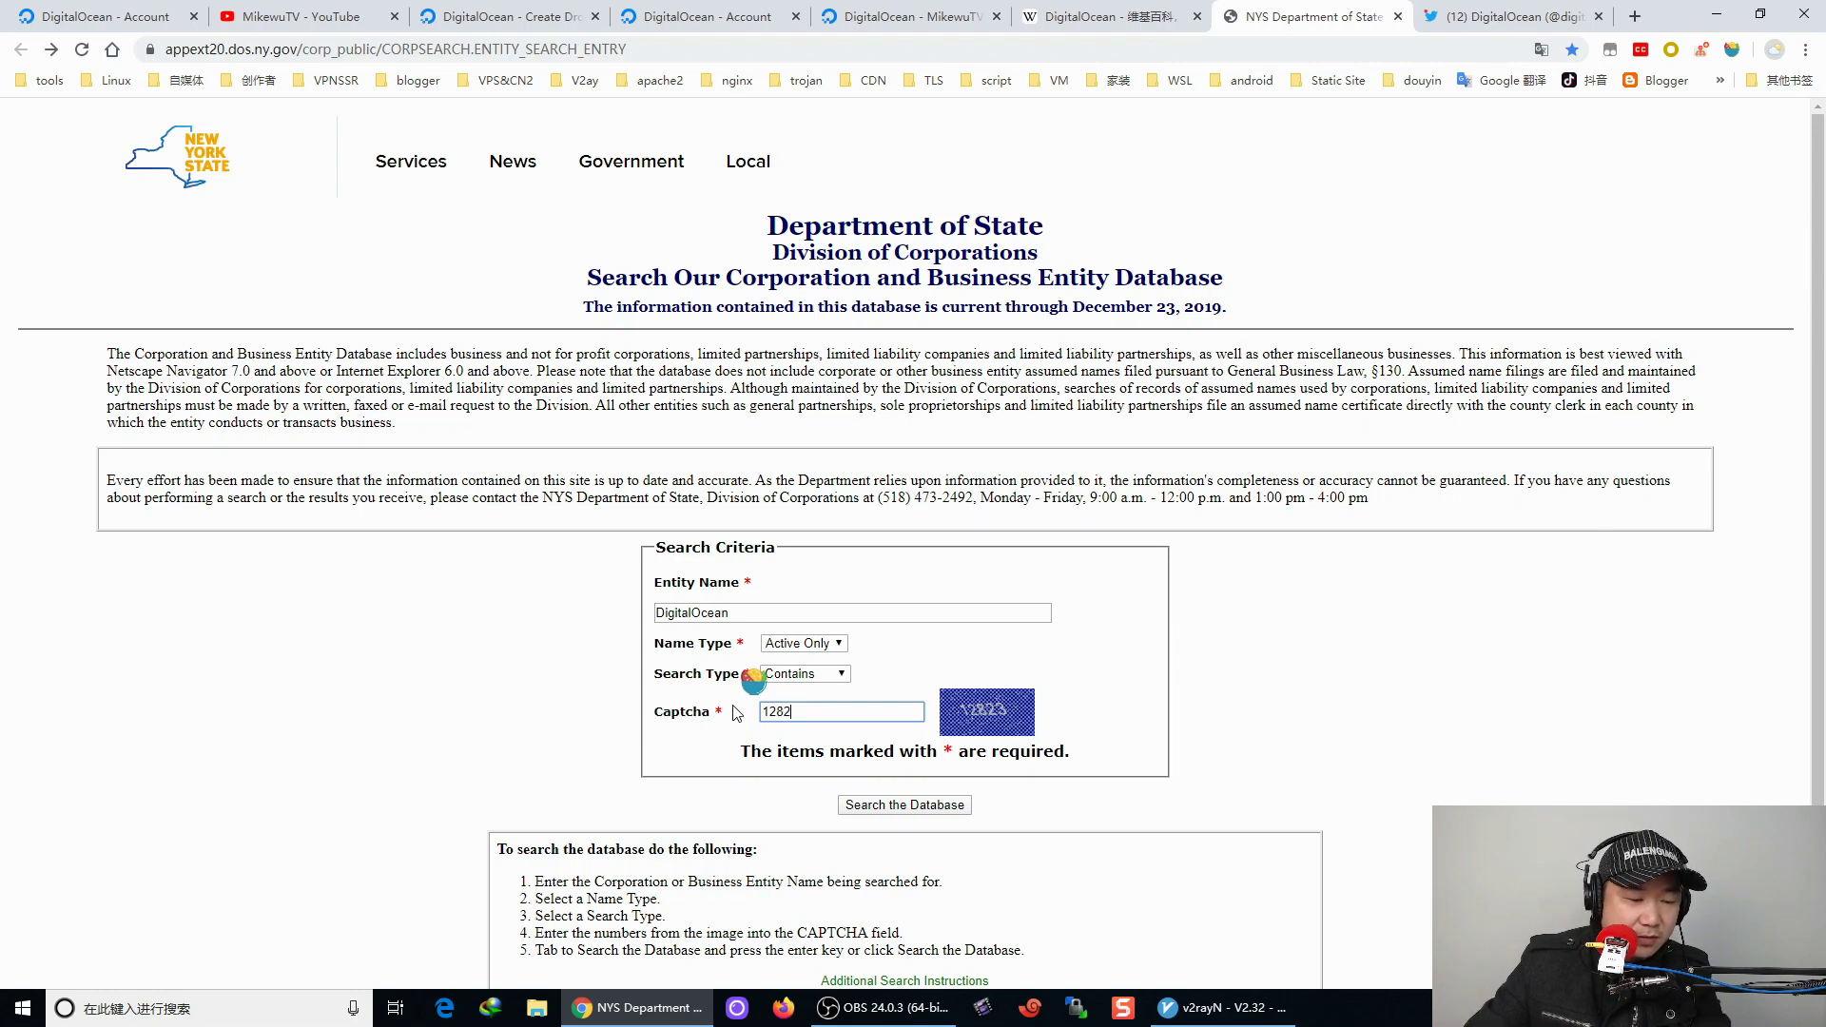
pyautogui.click(908, 804)
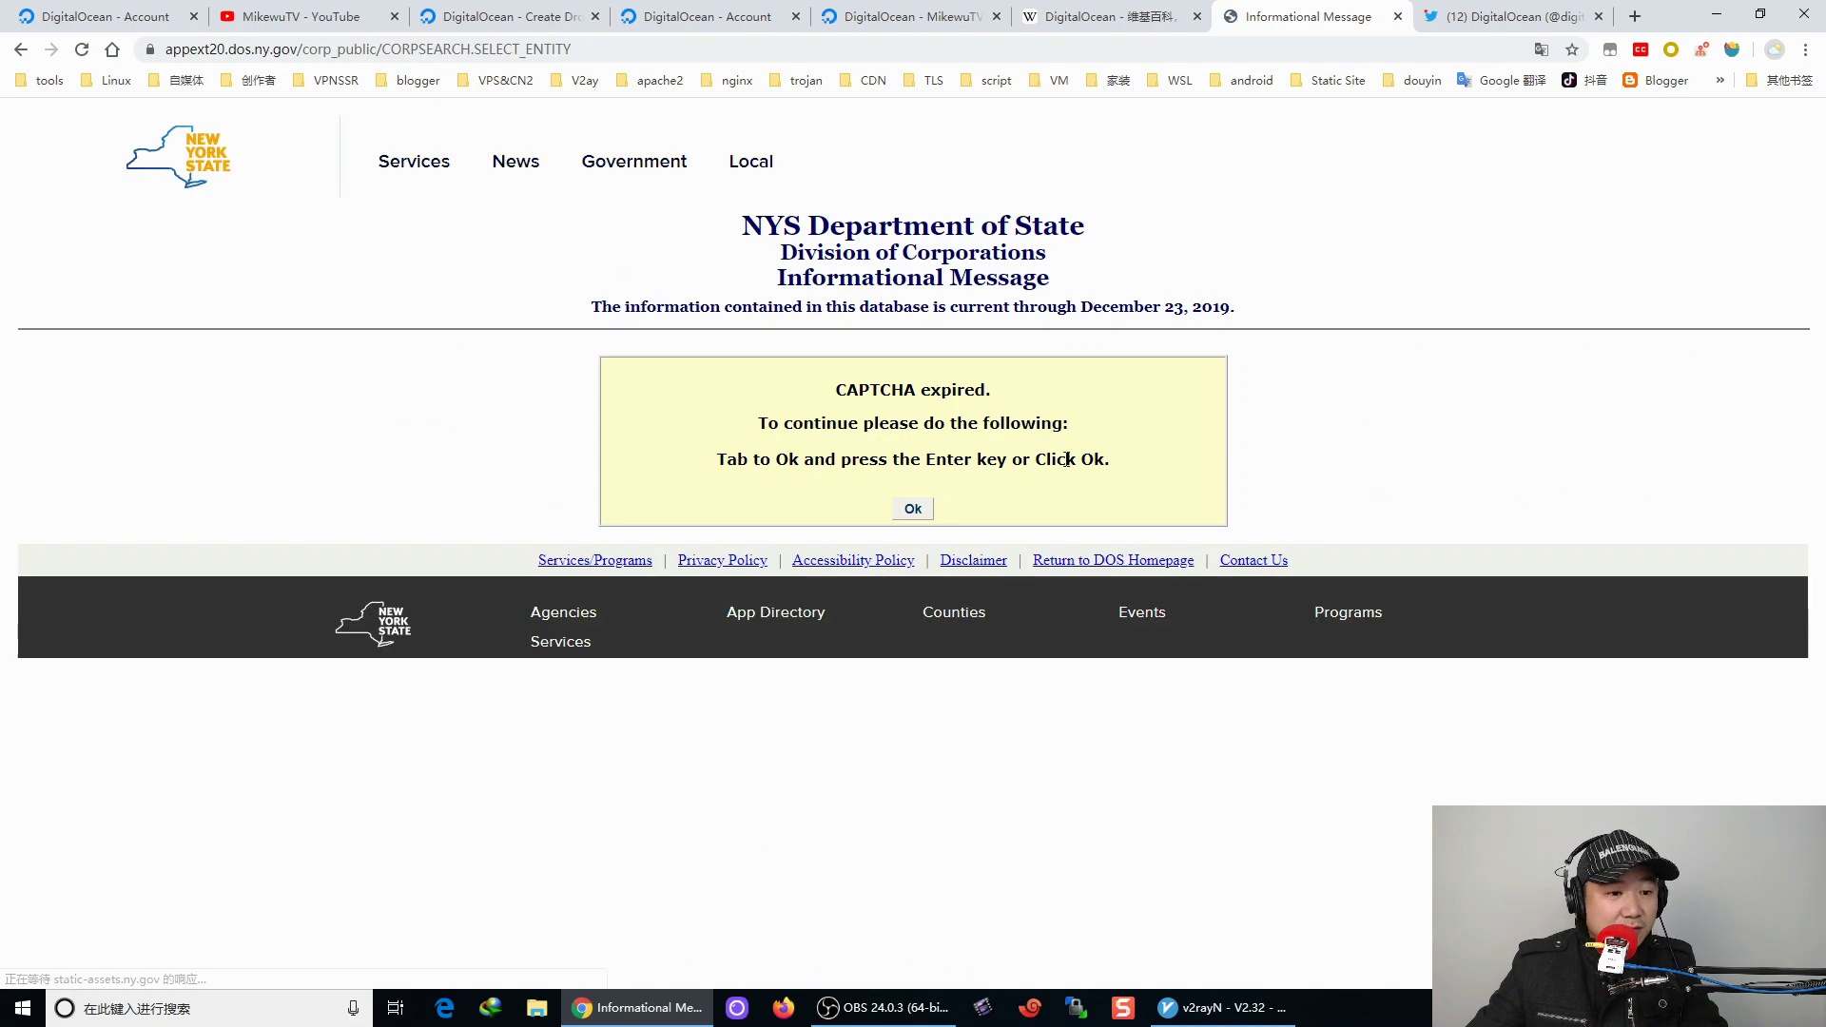
pyautogui.click(915, 510)
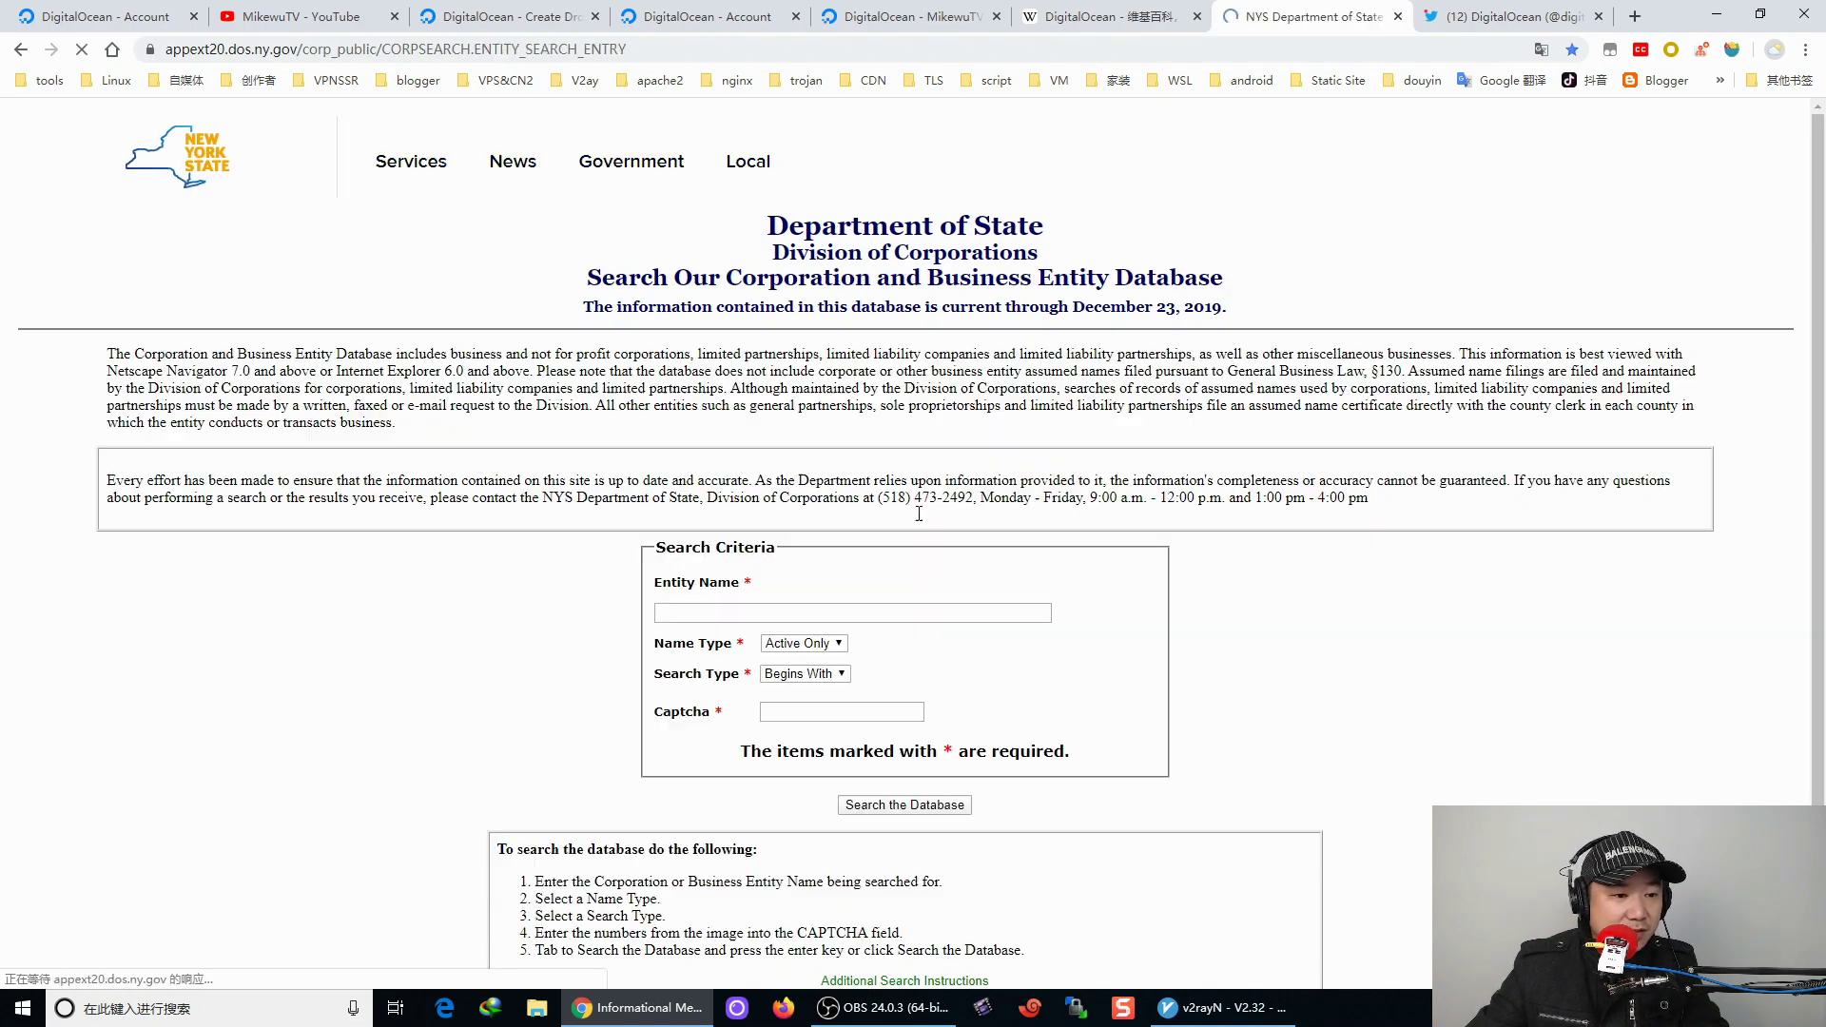
# Search the corporation database for DigitalOcean with search type Contains, filling in the new captcha code.
pyautogui.click(776, 610)
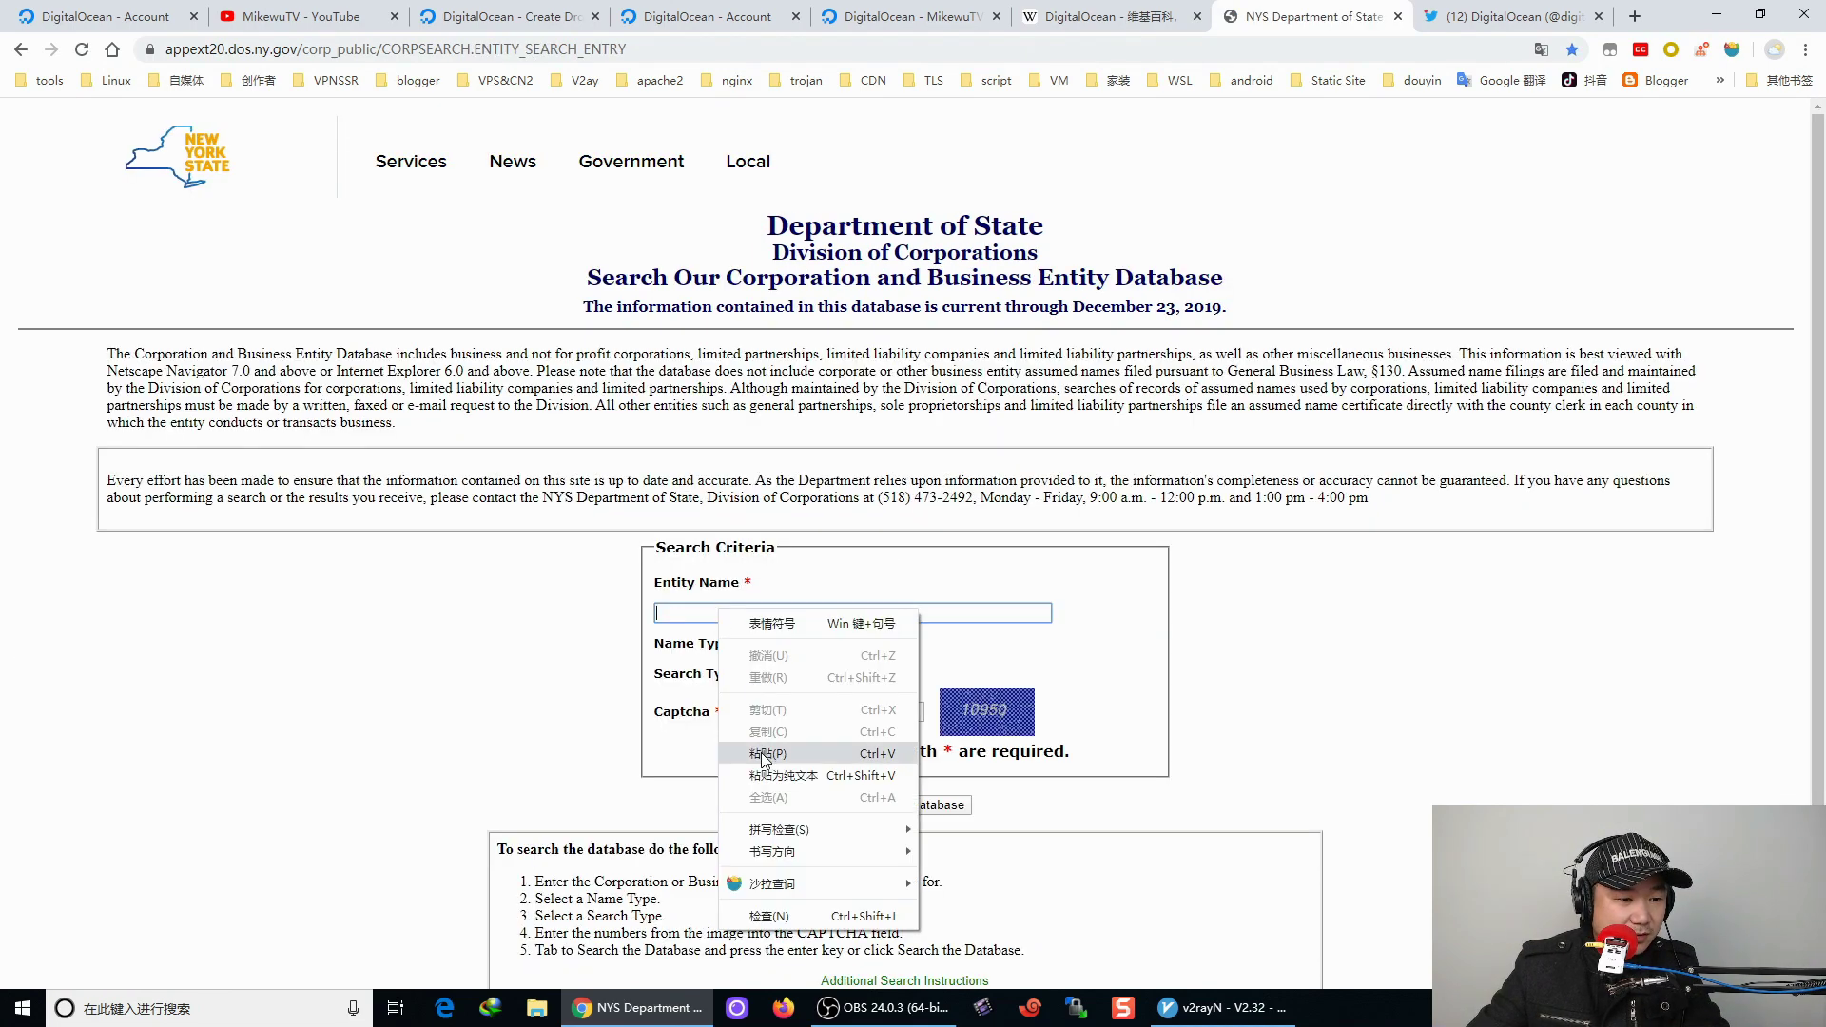
pyautogui.click(765, 751)
pyautogui.click(815, 677)
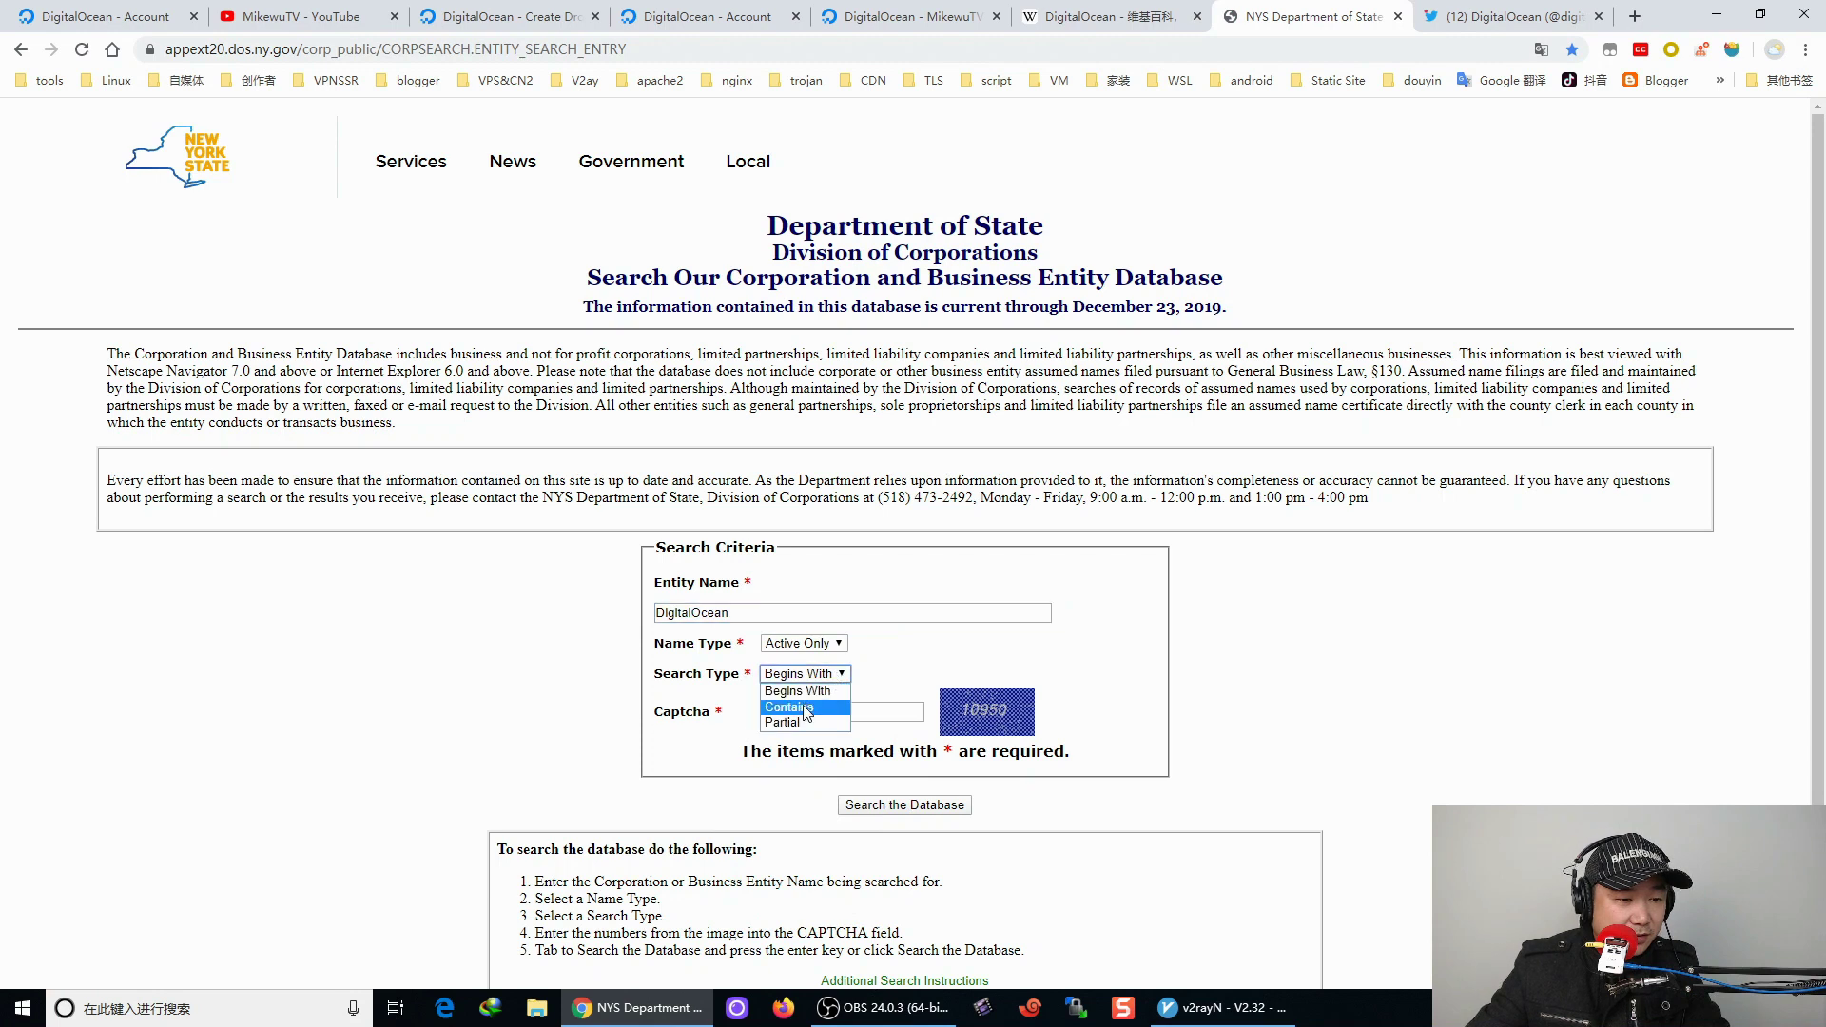
pyautogui.click(814, 703)
pyautogui.click(793, 712)
pyautogui.write('1')
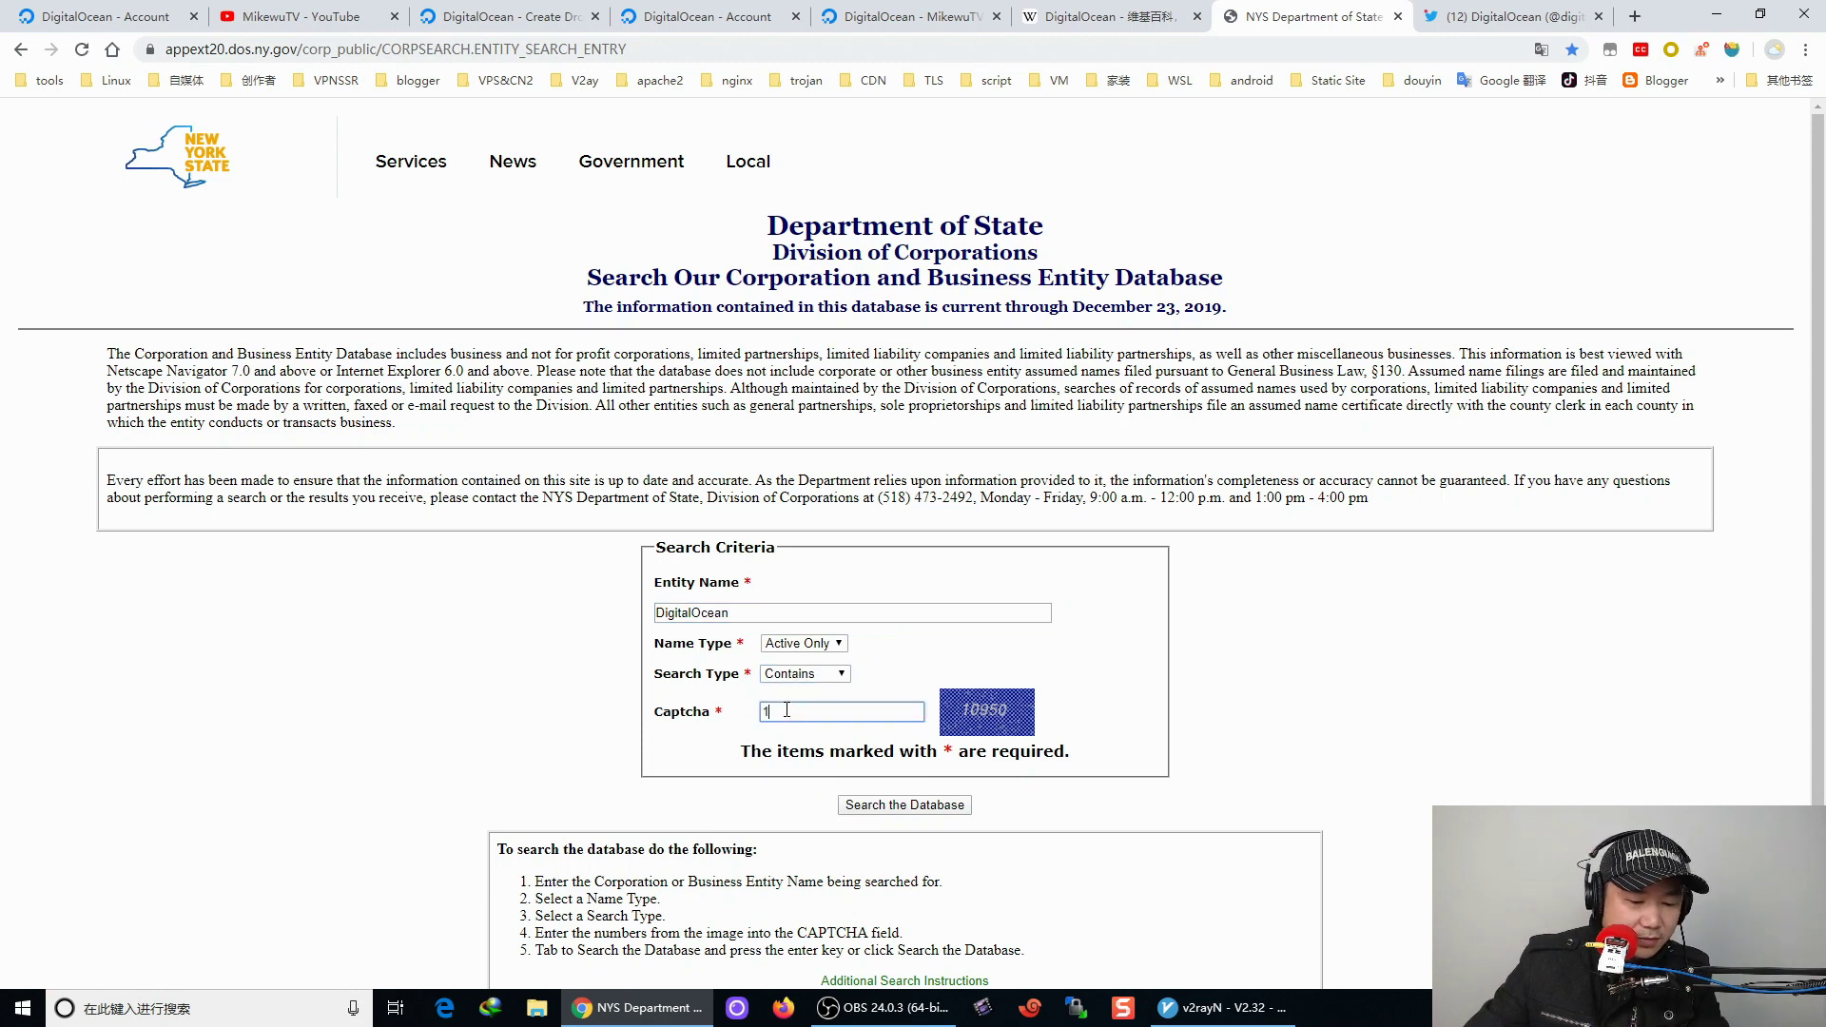
pyautogui.write('095')
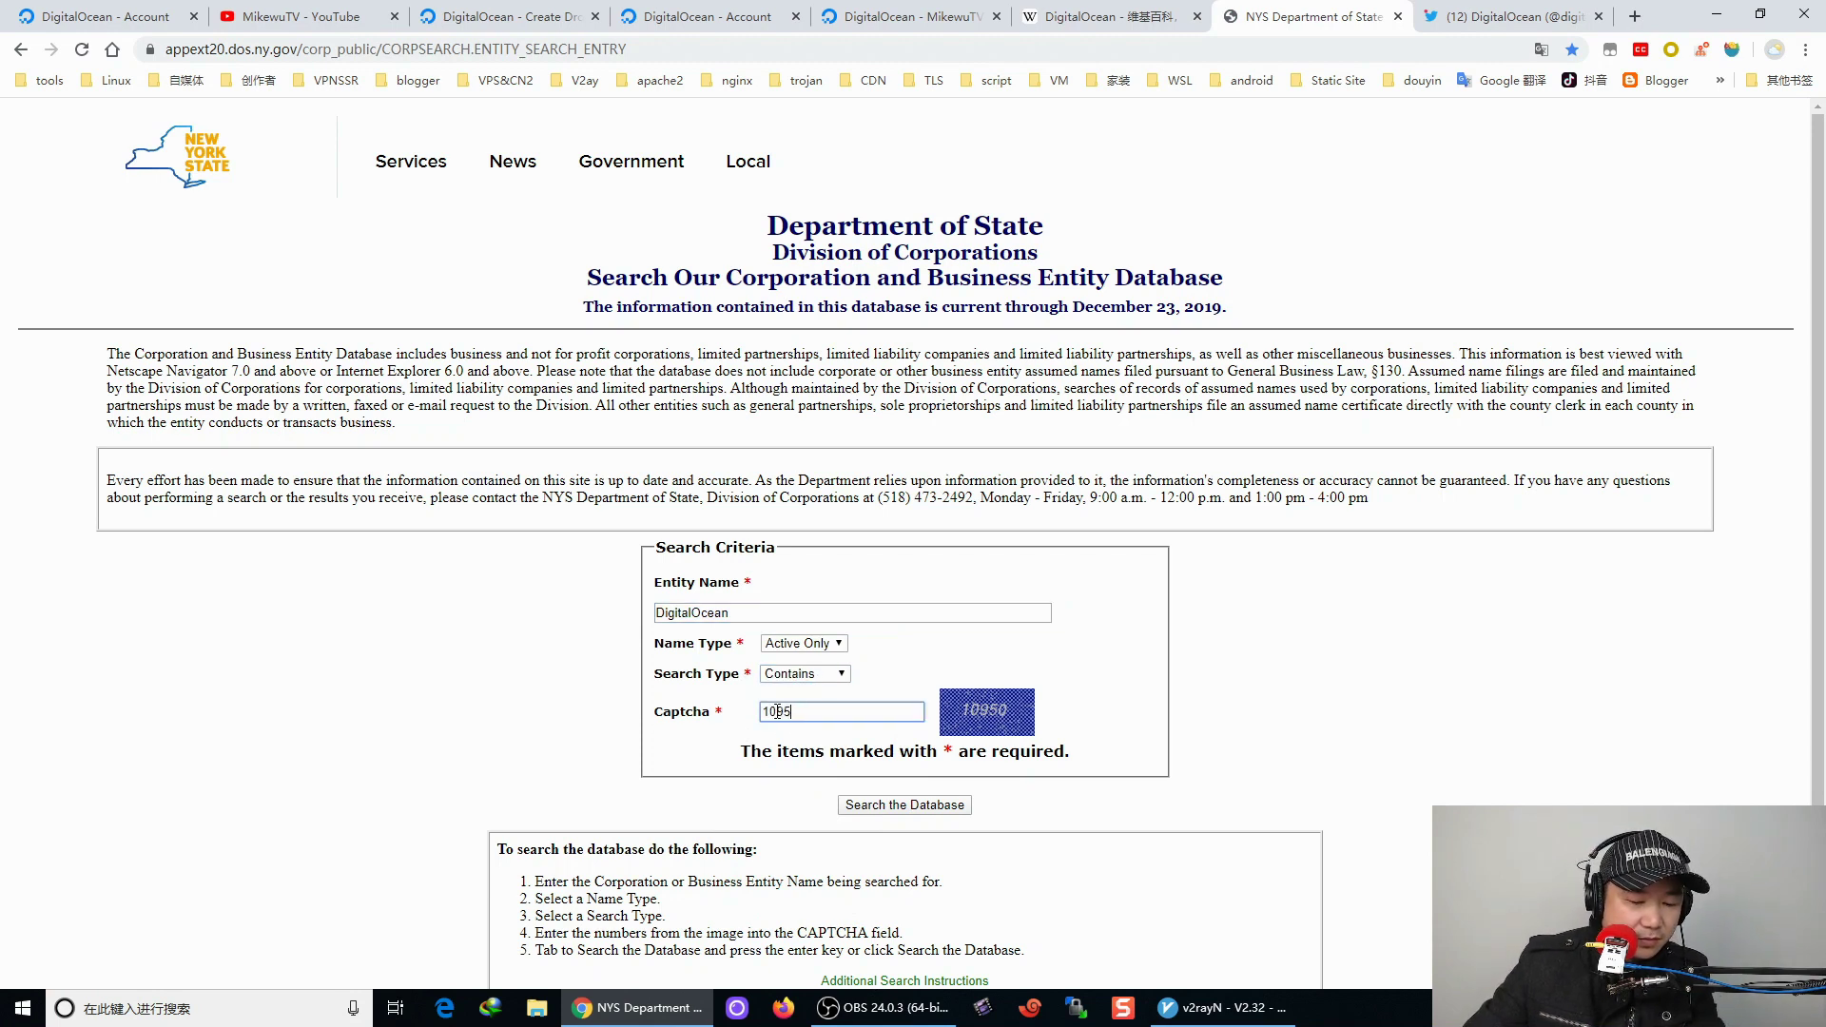
pyautogui.write('0')
pyautogui.click(932, 806)
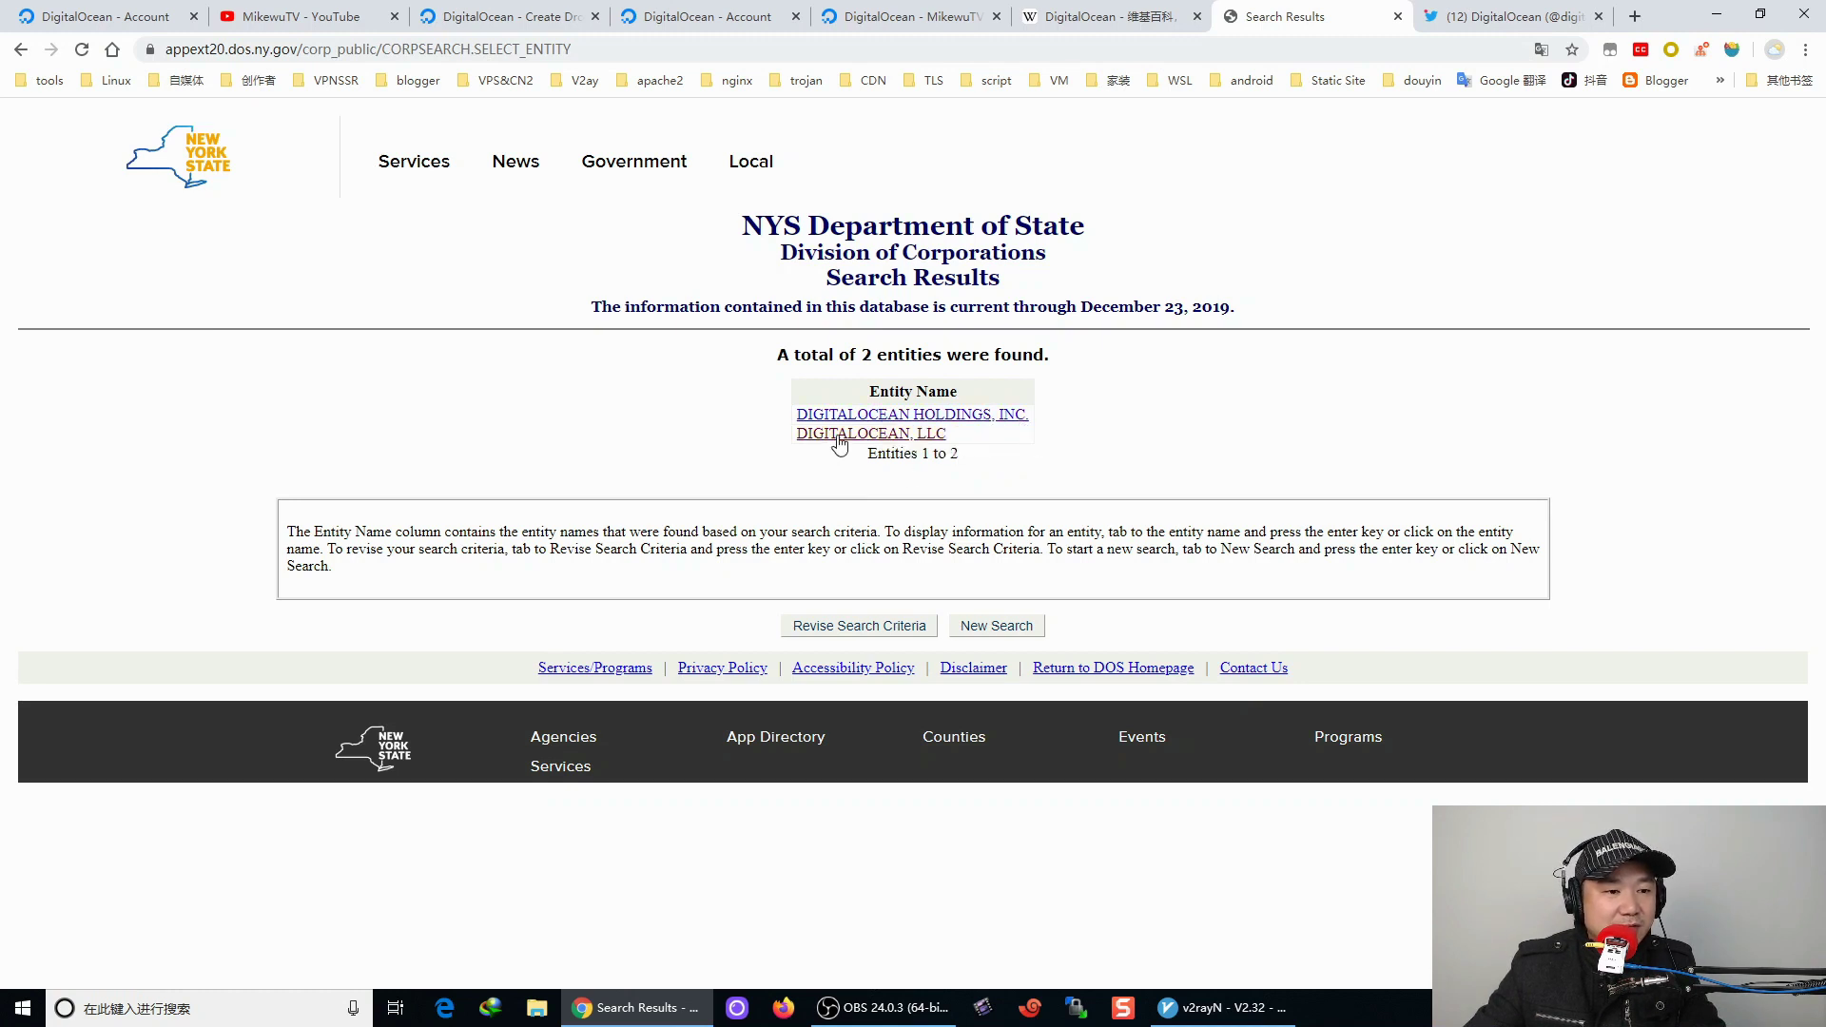
# Examine the entity record of DIGITALOCEAN, LLC, including its status and address information, and return to the search results.
pyautogui.click(916, 435)
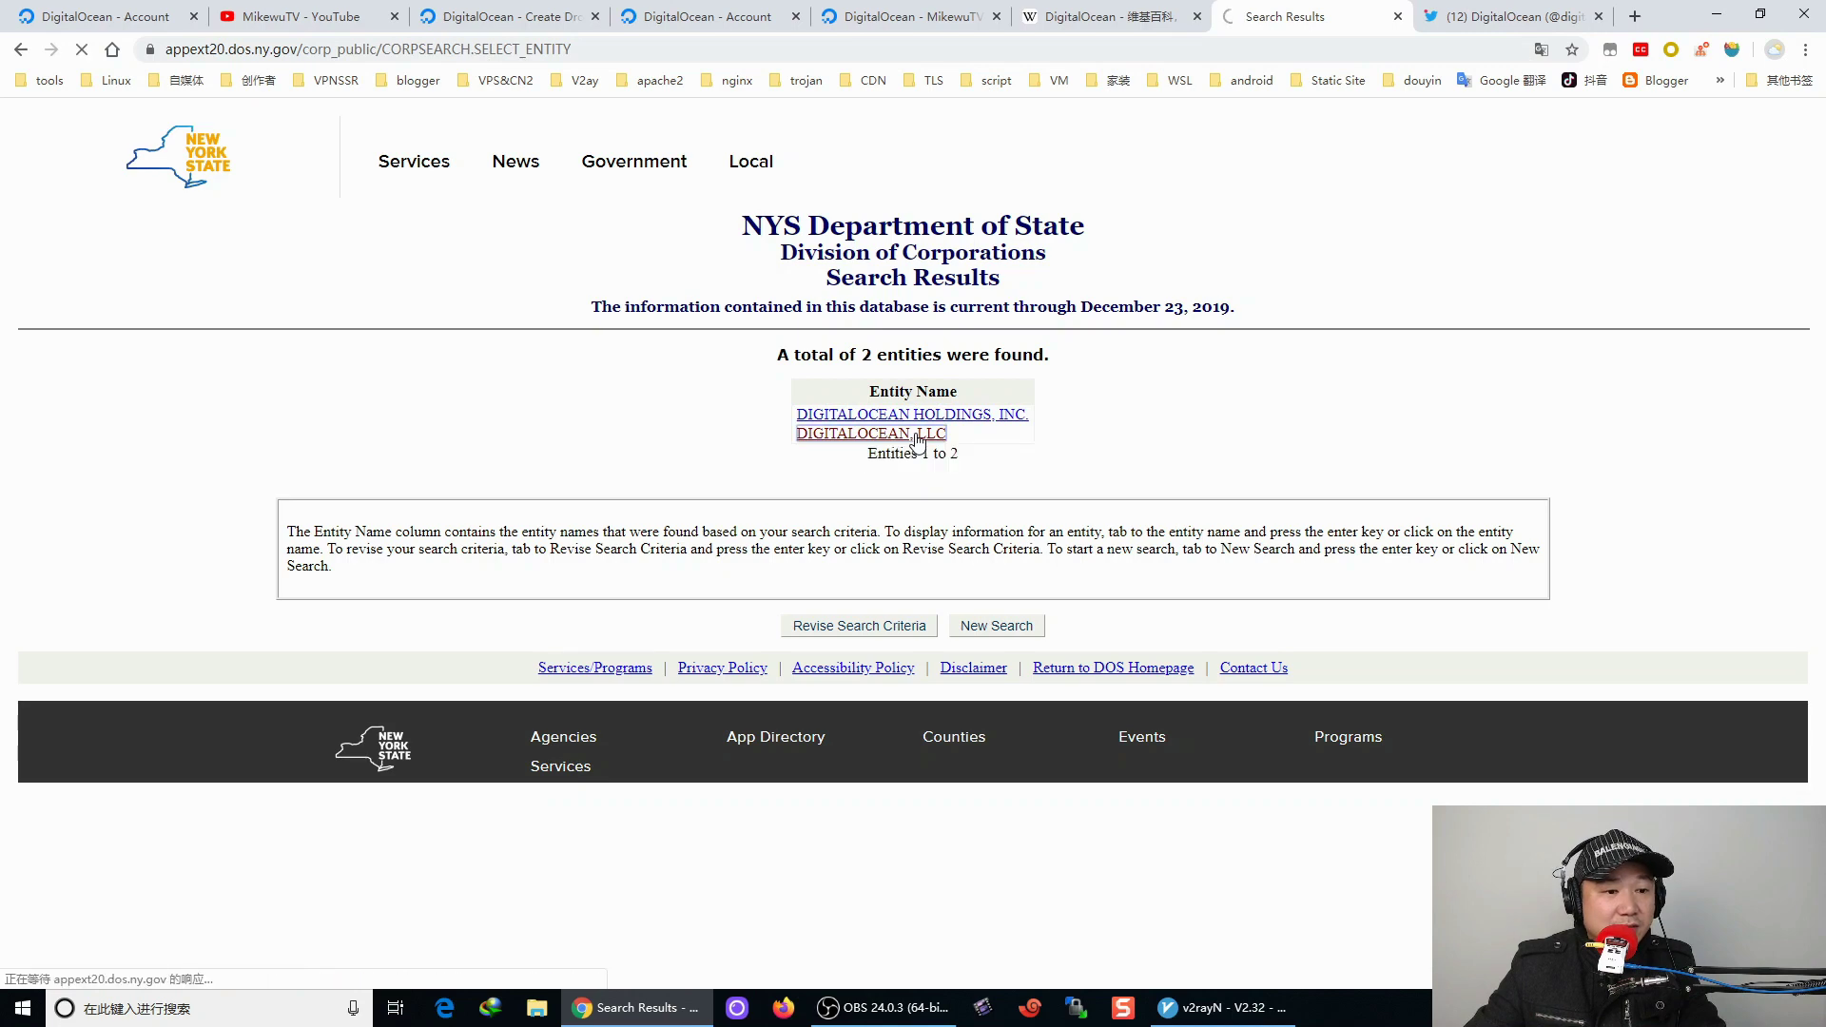
pyautogui.scroll(-2, 1010, 461)
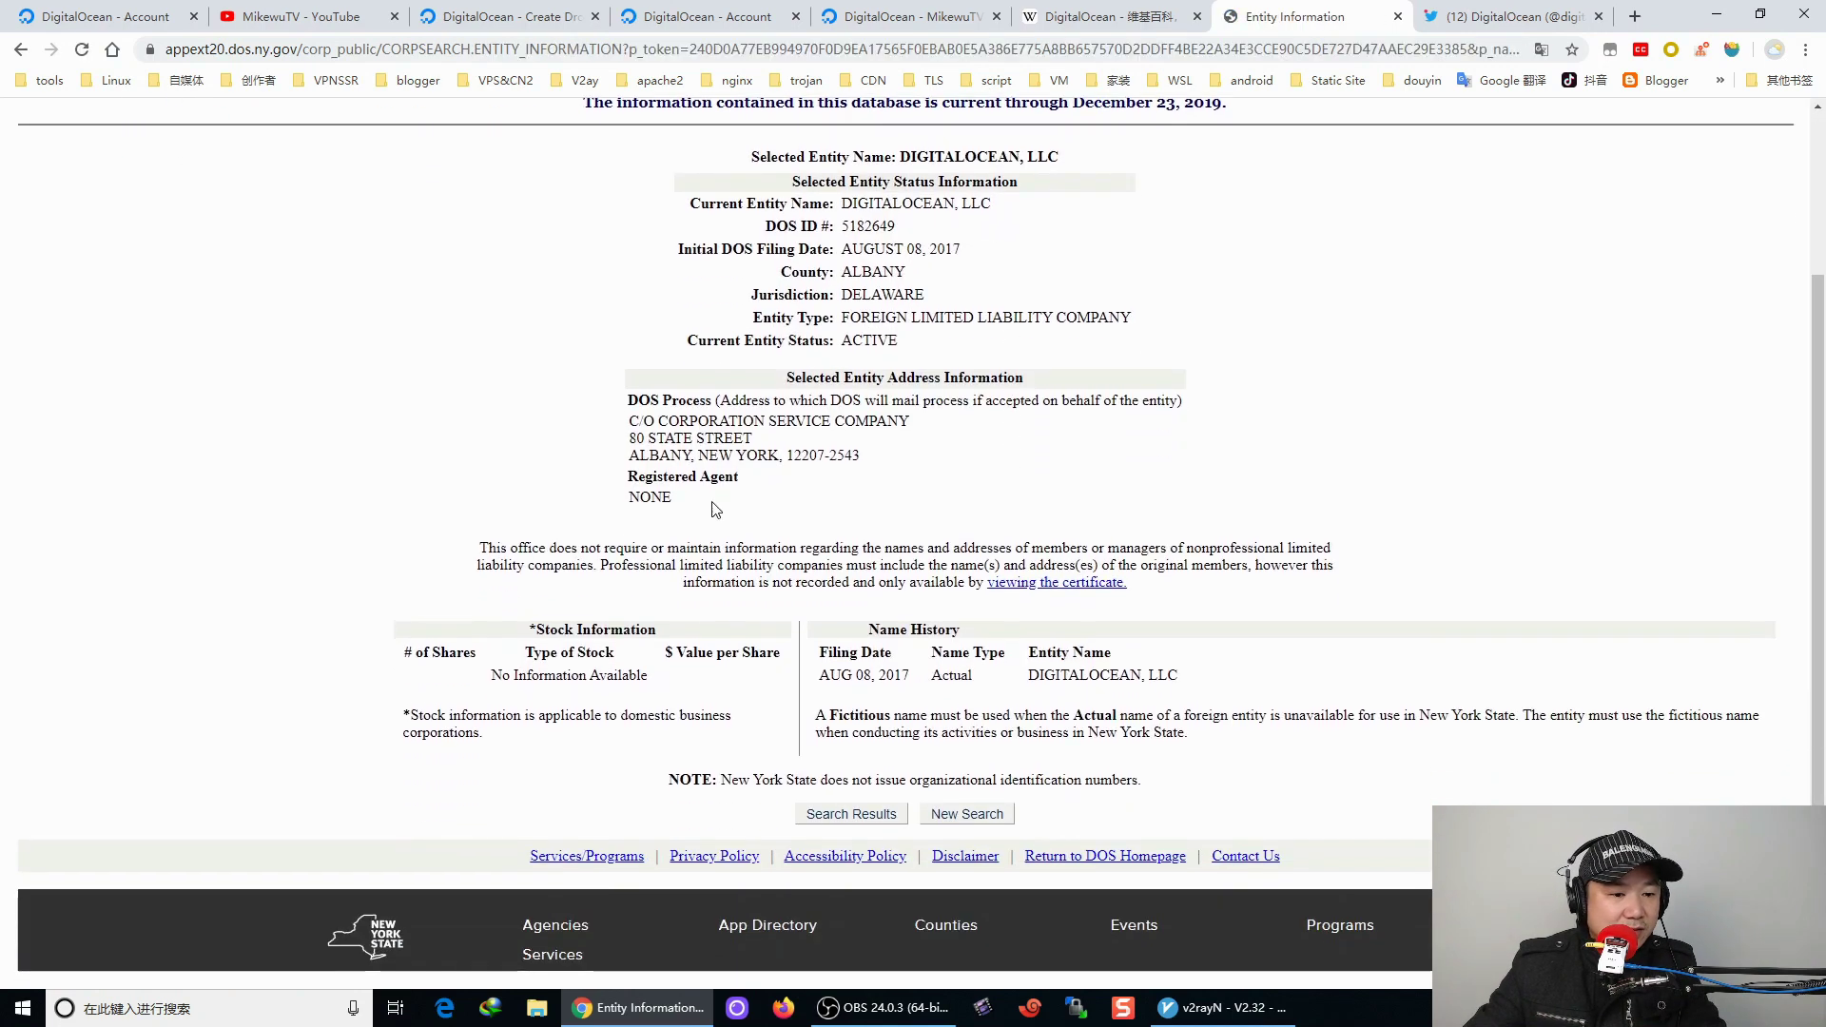
pyautogui.scroll(2, 989, 477)
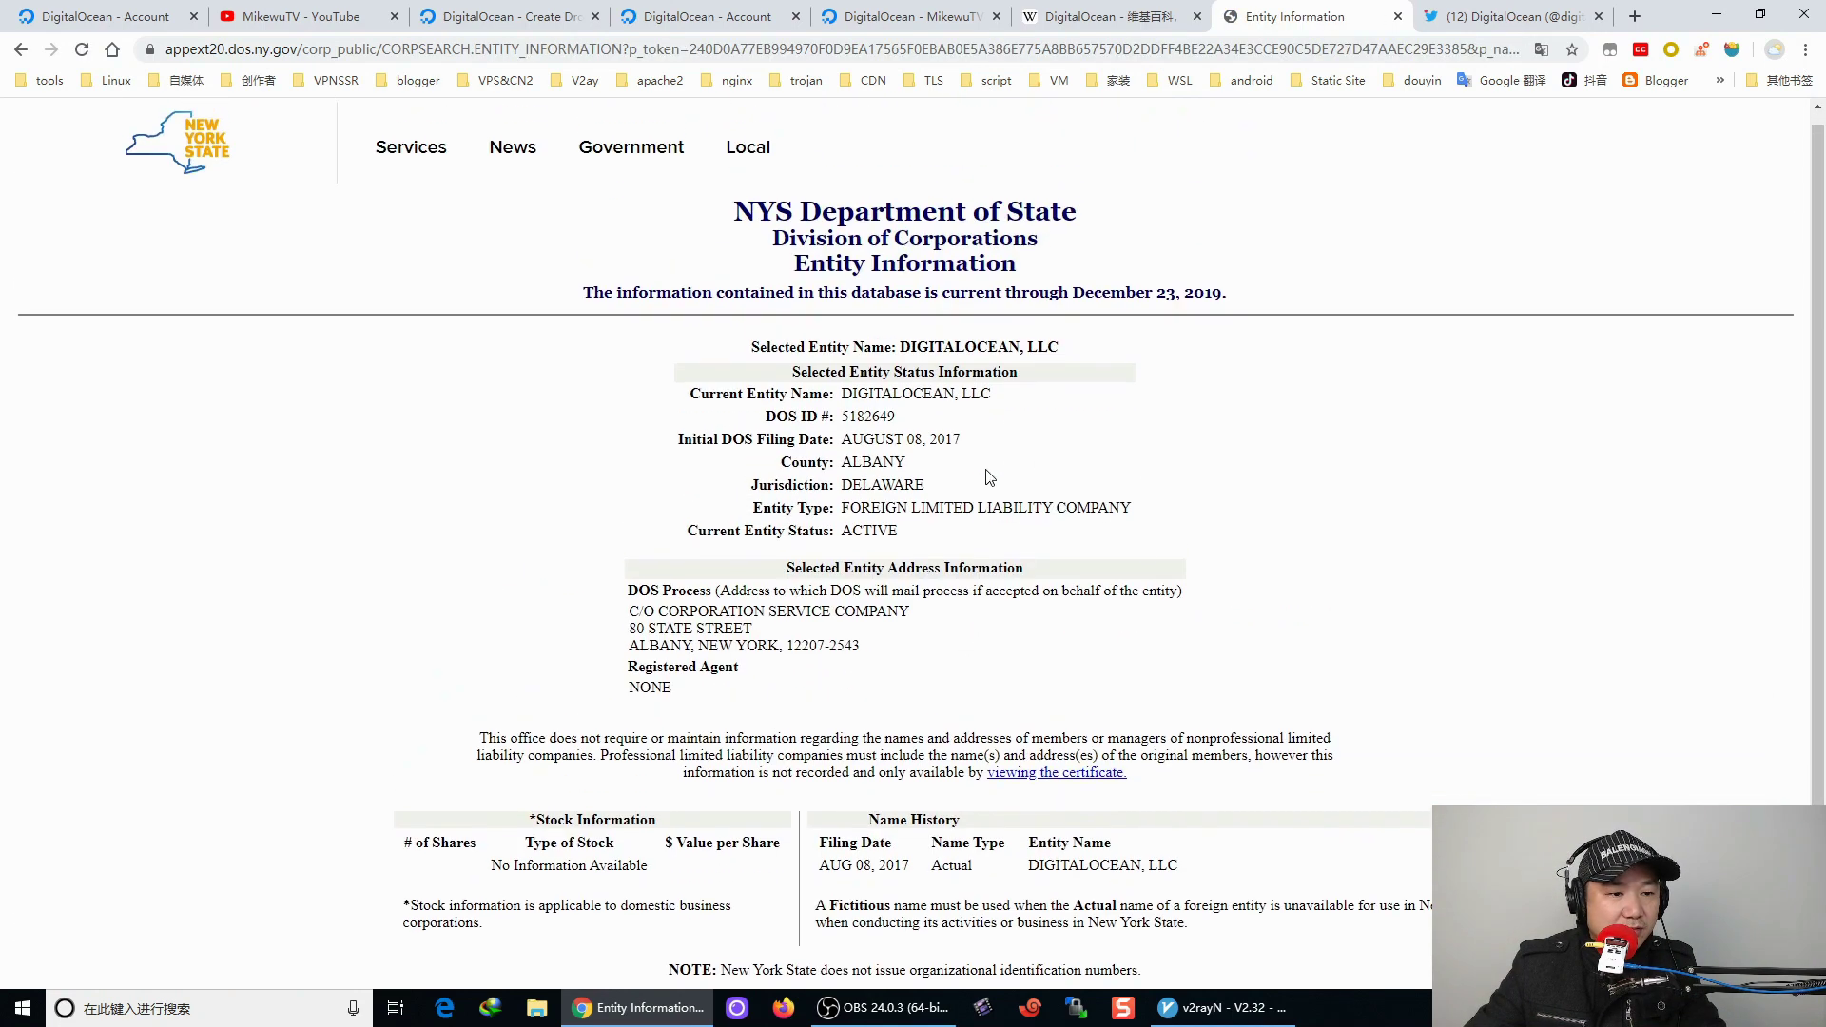
pyautogui.click(21, 49)
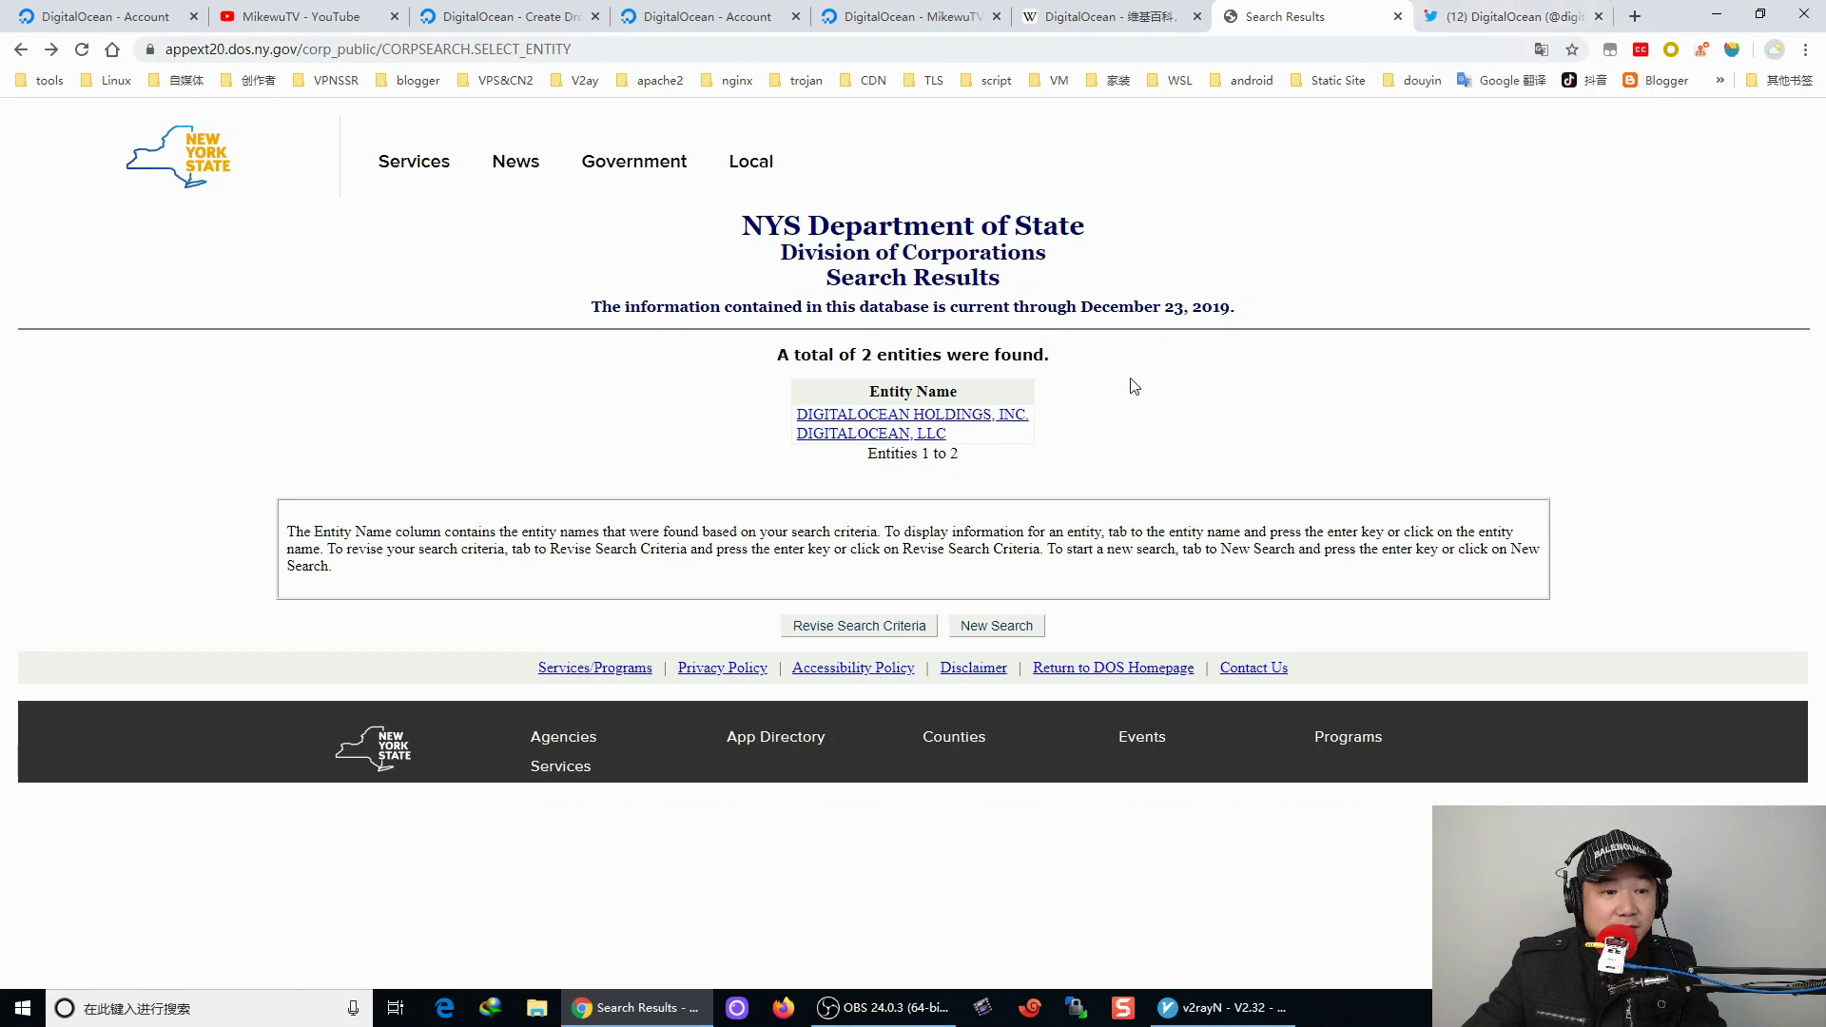
# Examine the entity record of DIGITALOCEAN HOLDINGS, INC. and go back to the search results.
pyautogui.click(977, 415)
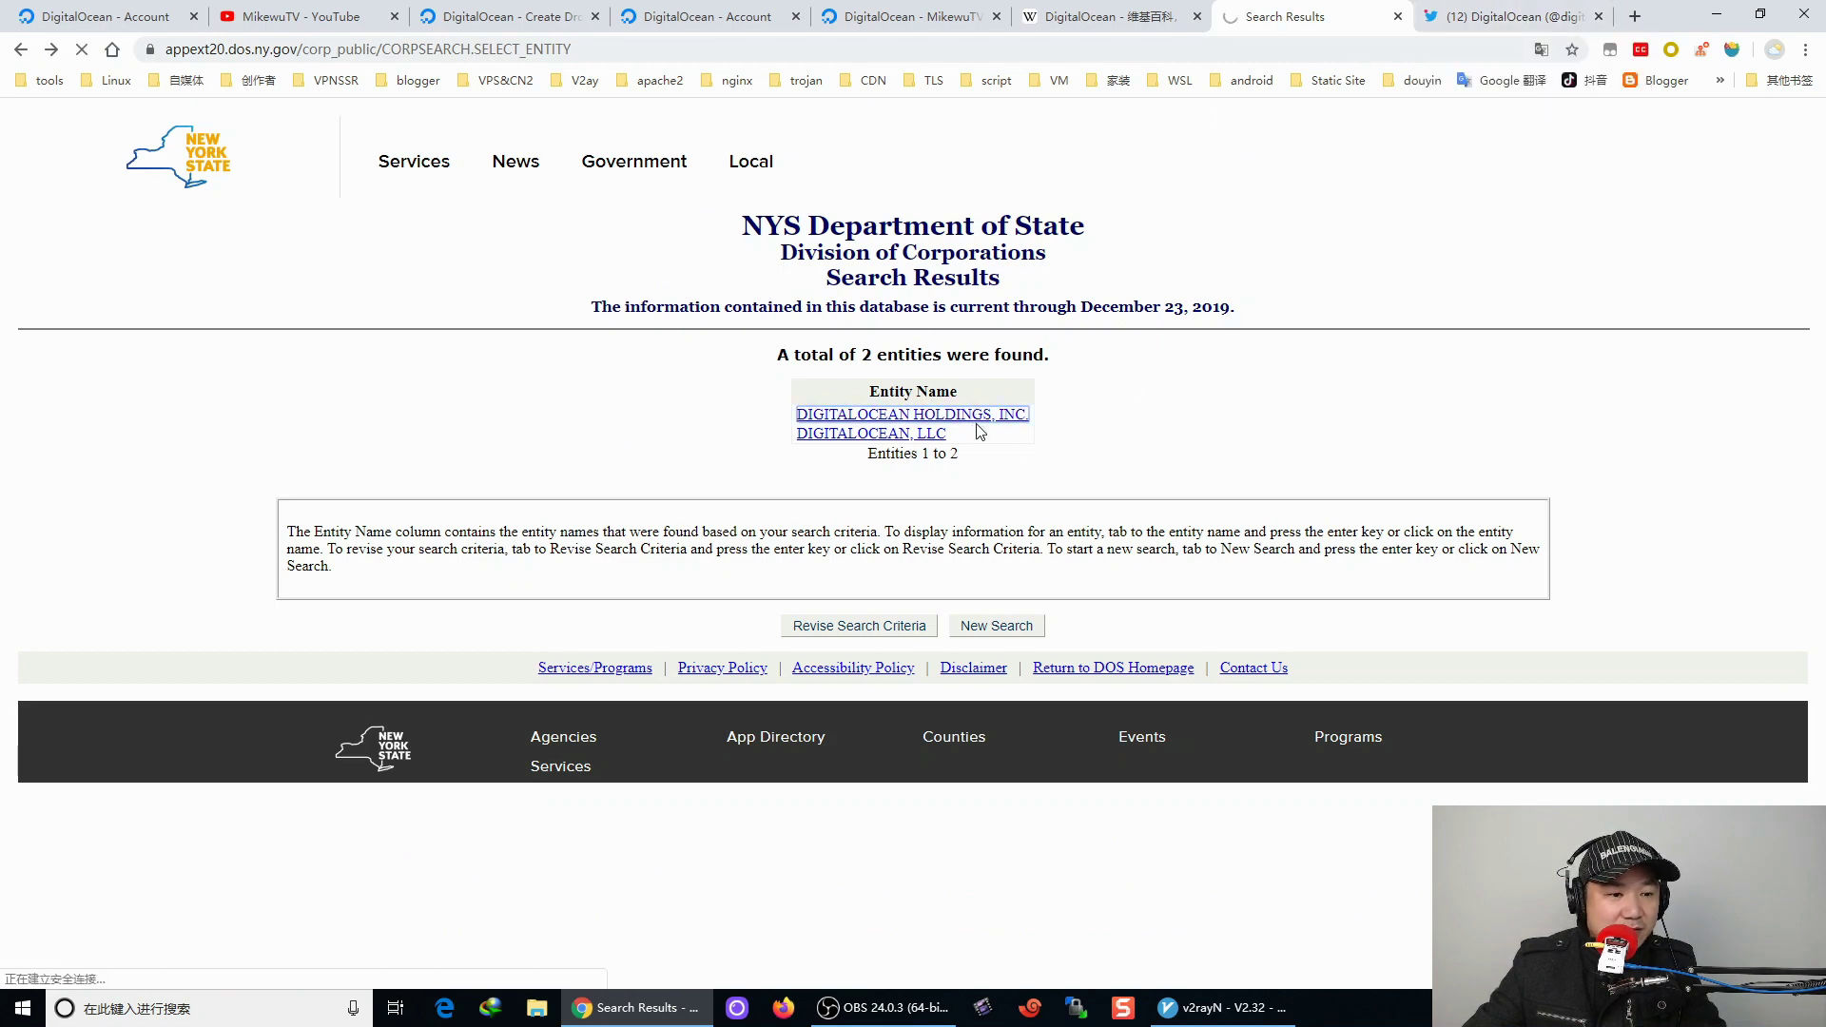
pyautogui.scroll(-3, 867, 545)
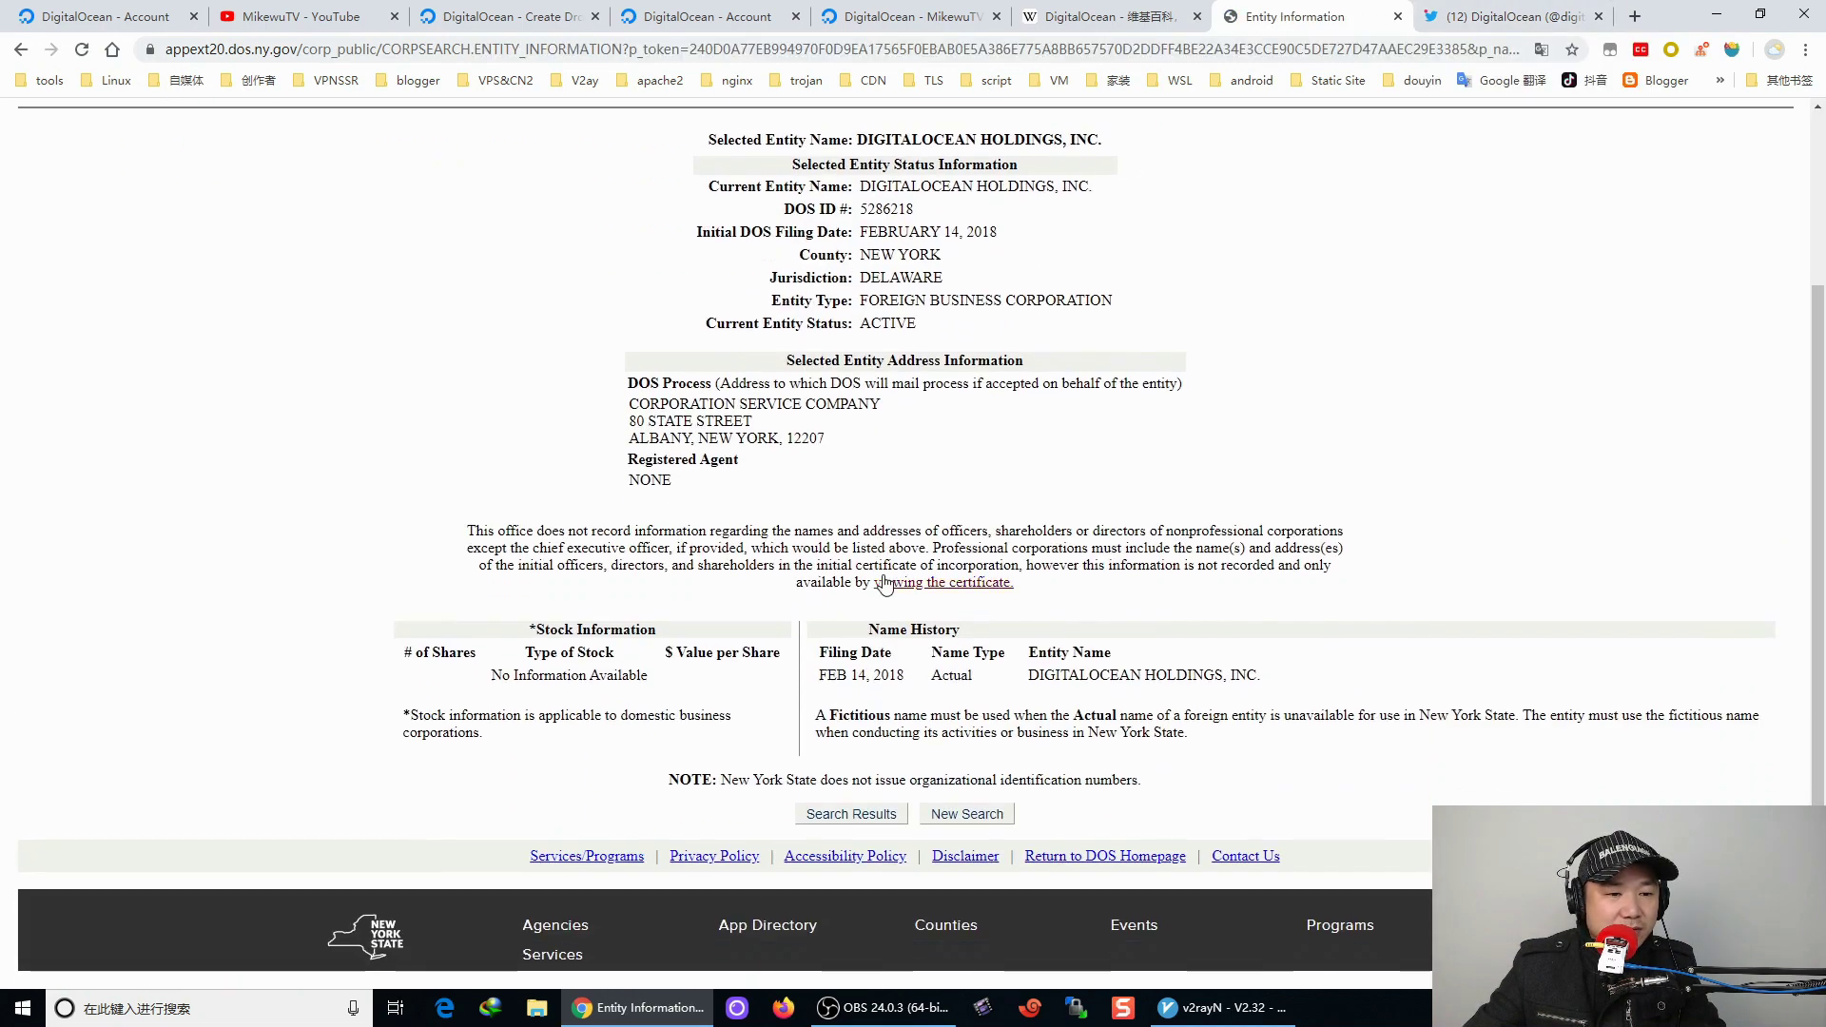
pyautogui.scroll(3, 979, 618)
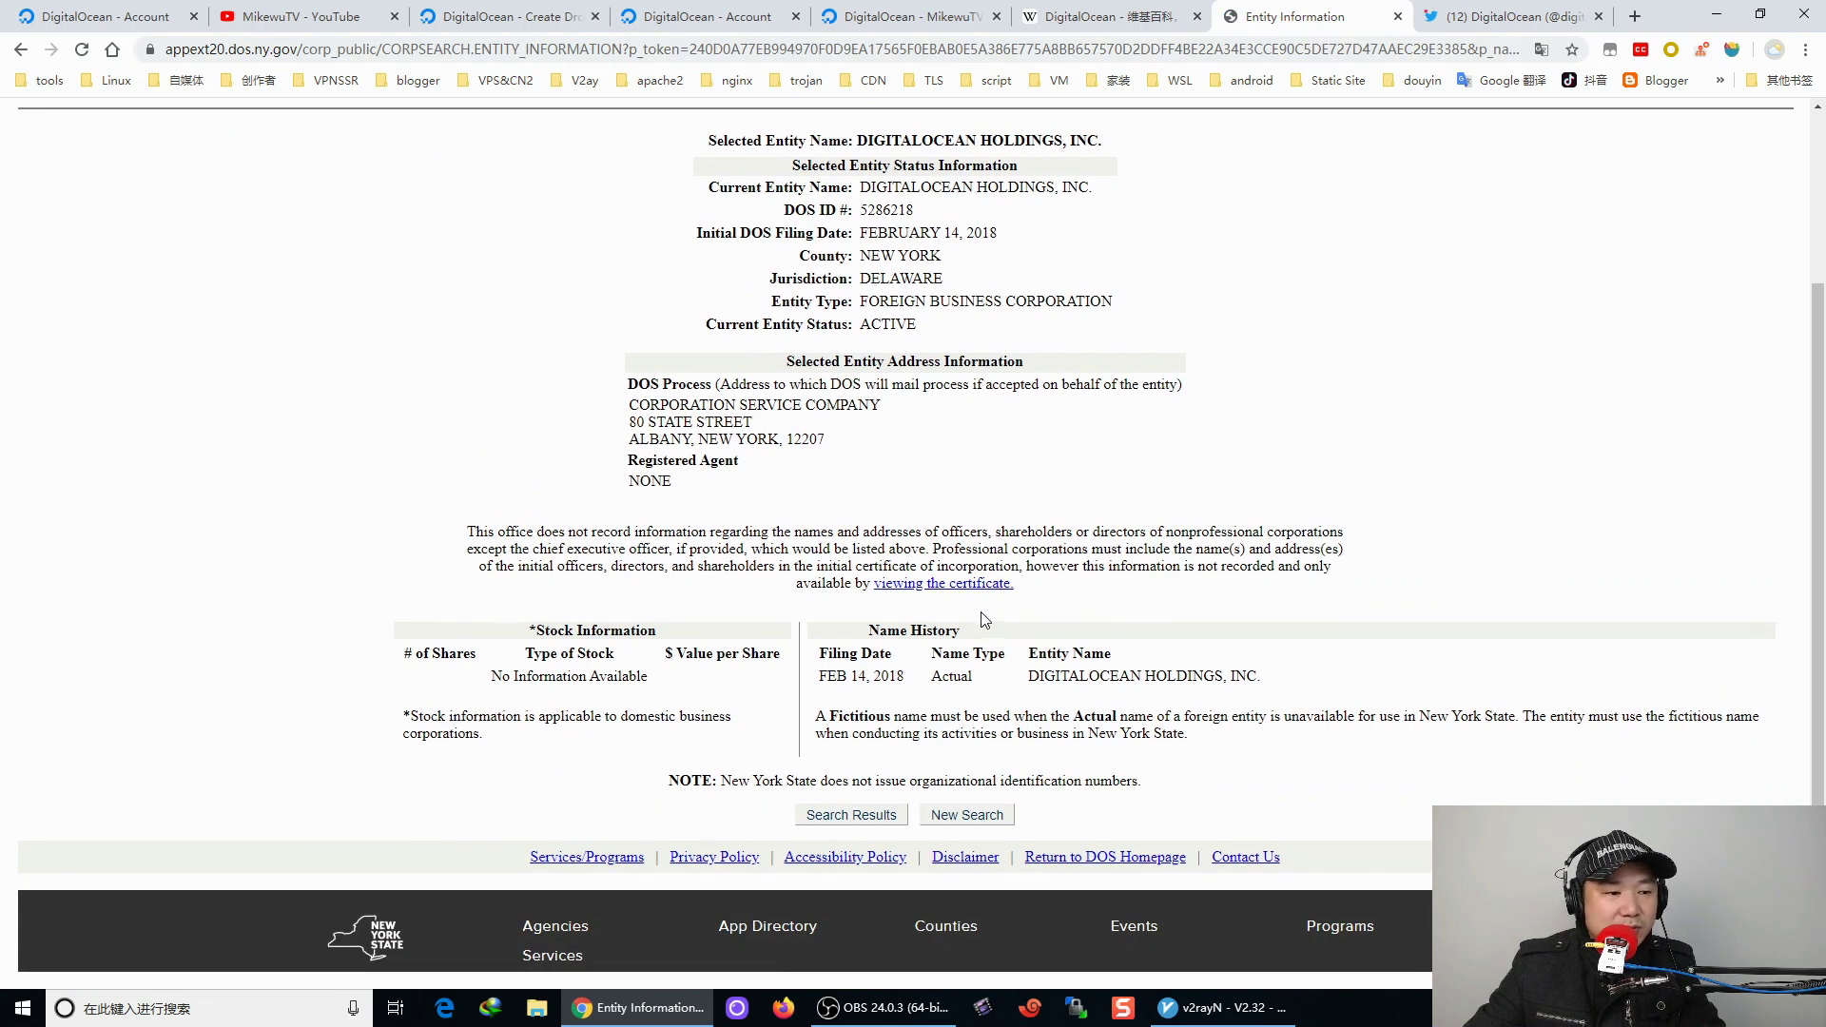
pyautogui.click(20, 55)
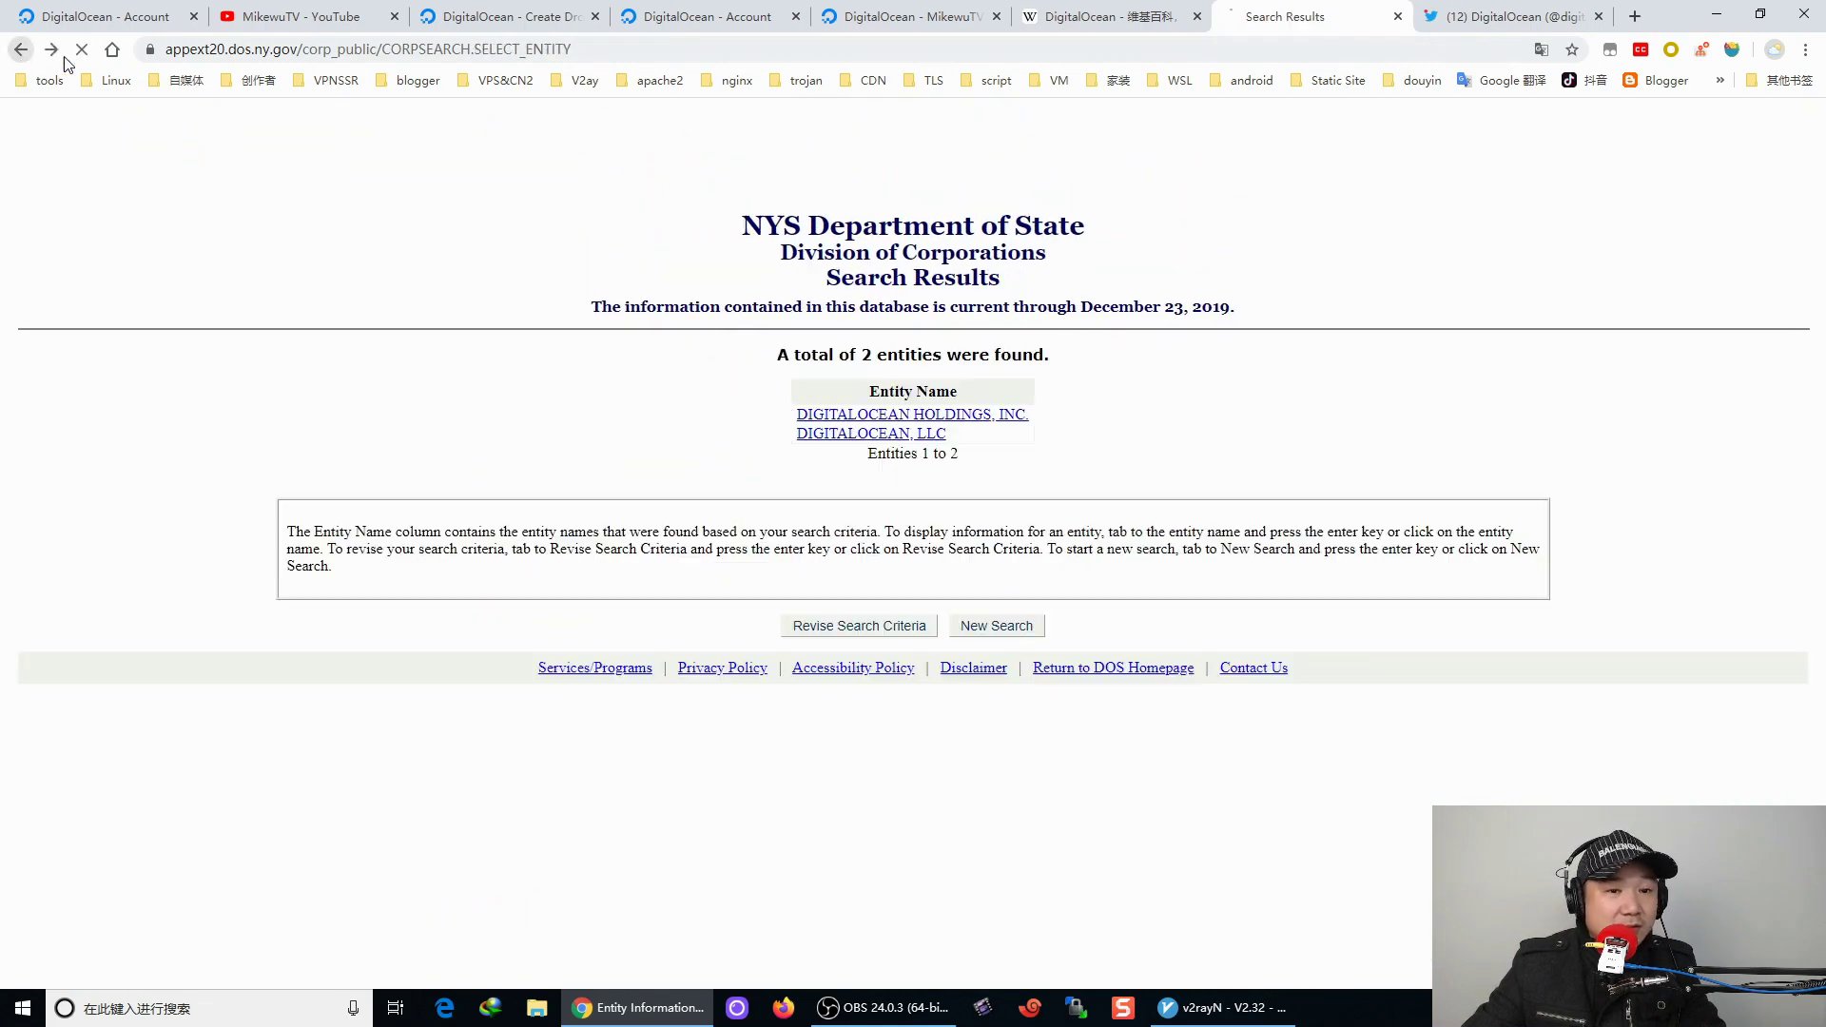
# Look through DigitalOcean's Twitter profile and its recent December tweets.
pyautogui.click(1488, 19)
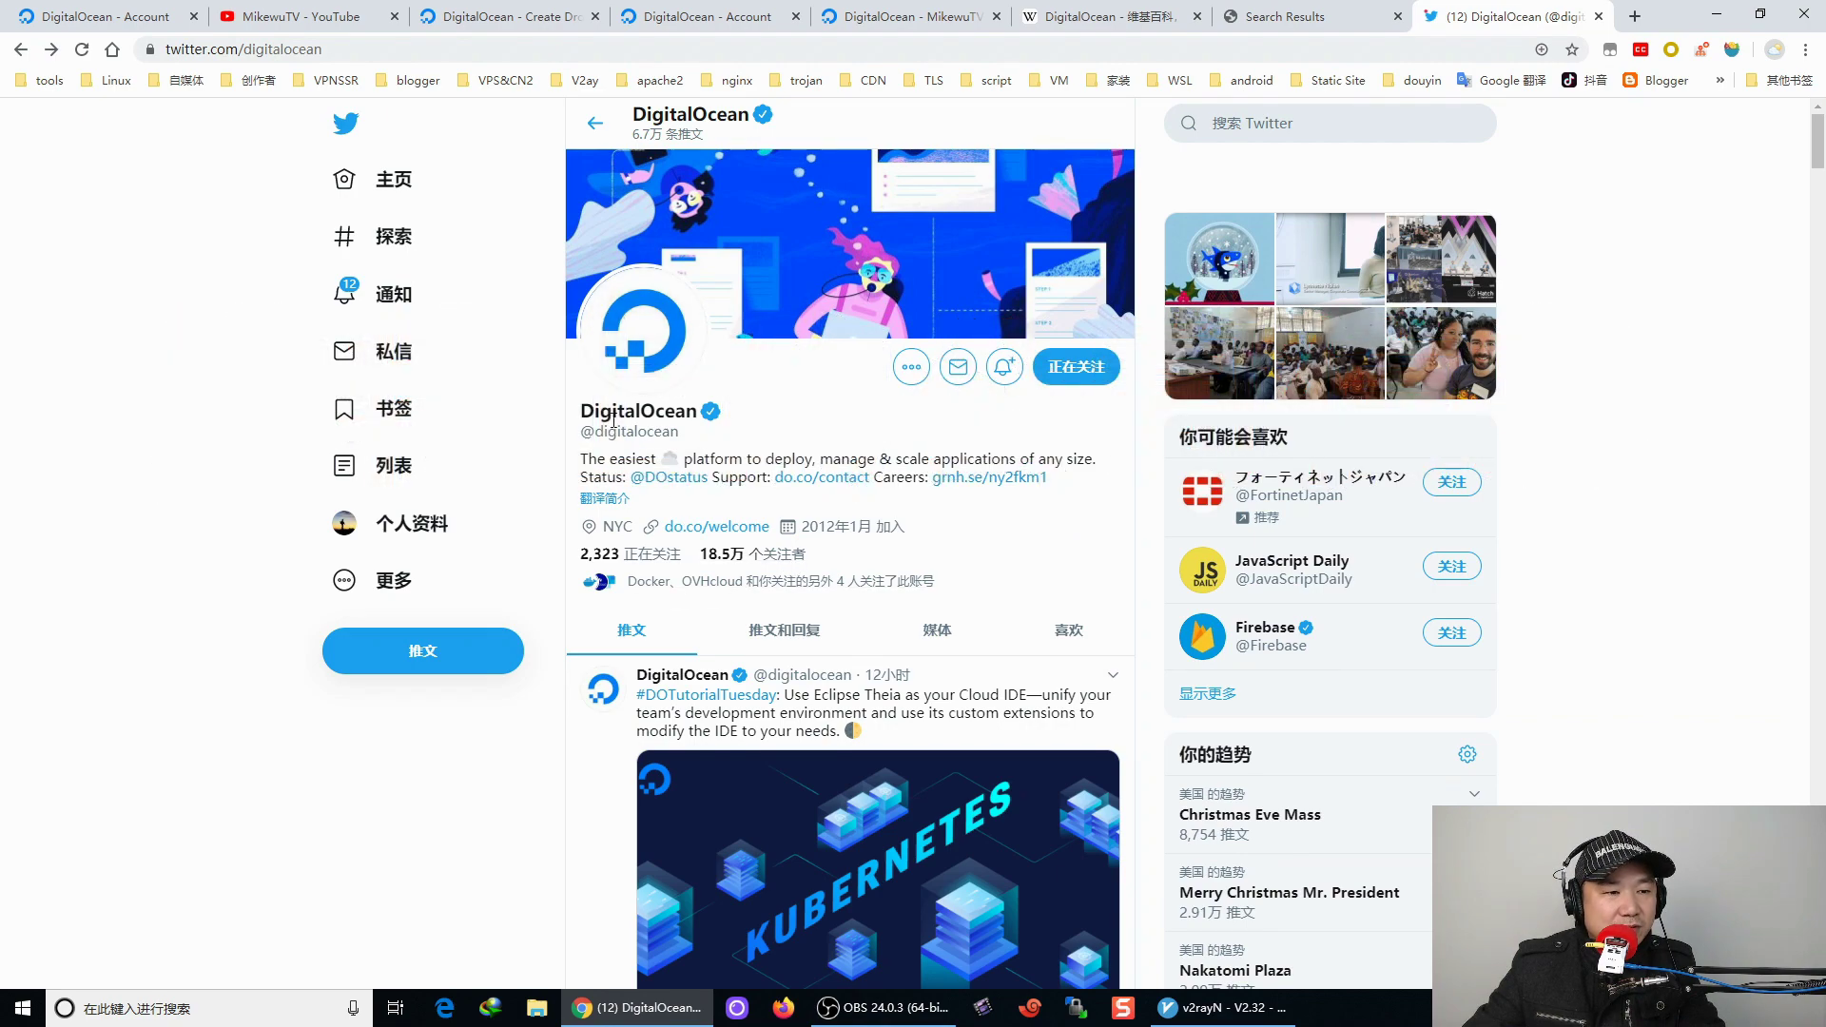
pyautogui.scroll(-10, 723, 457)
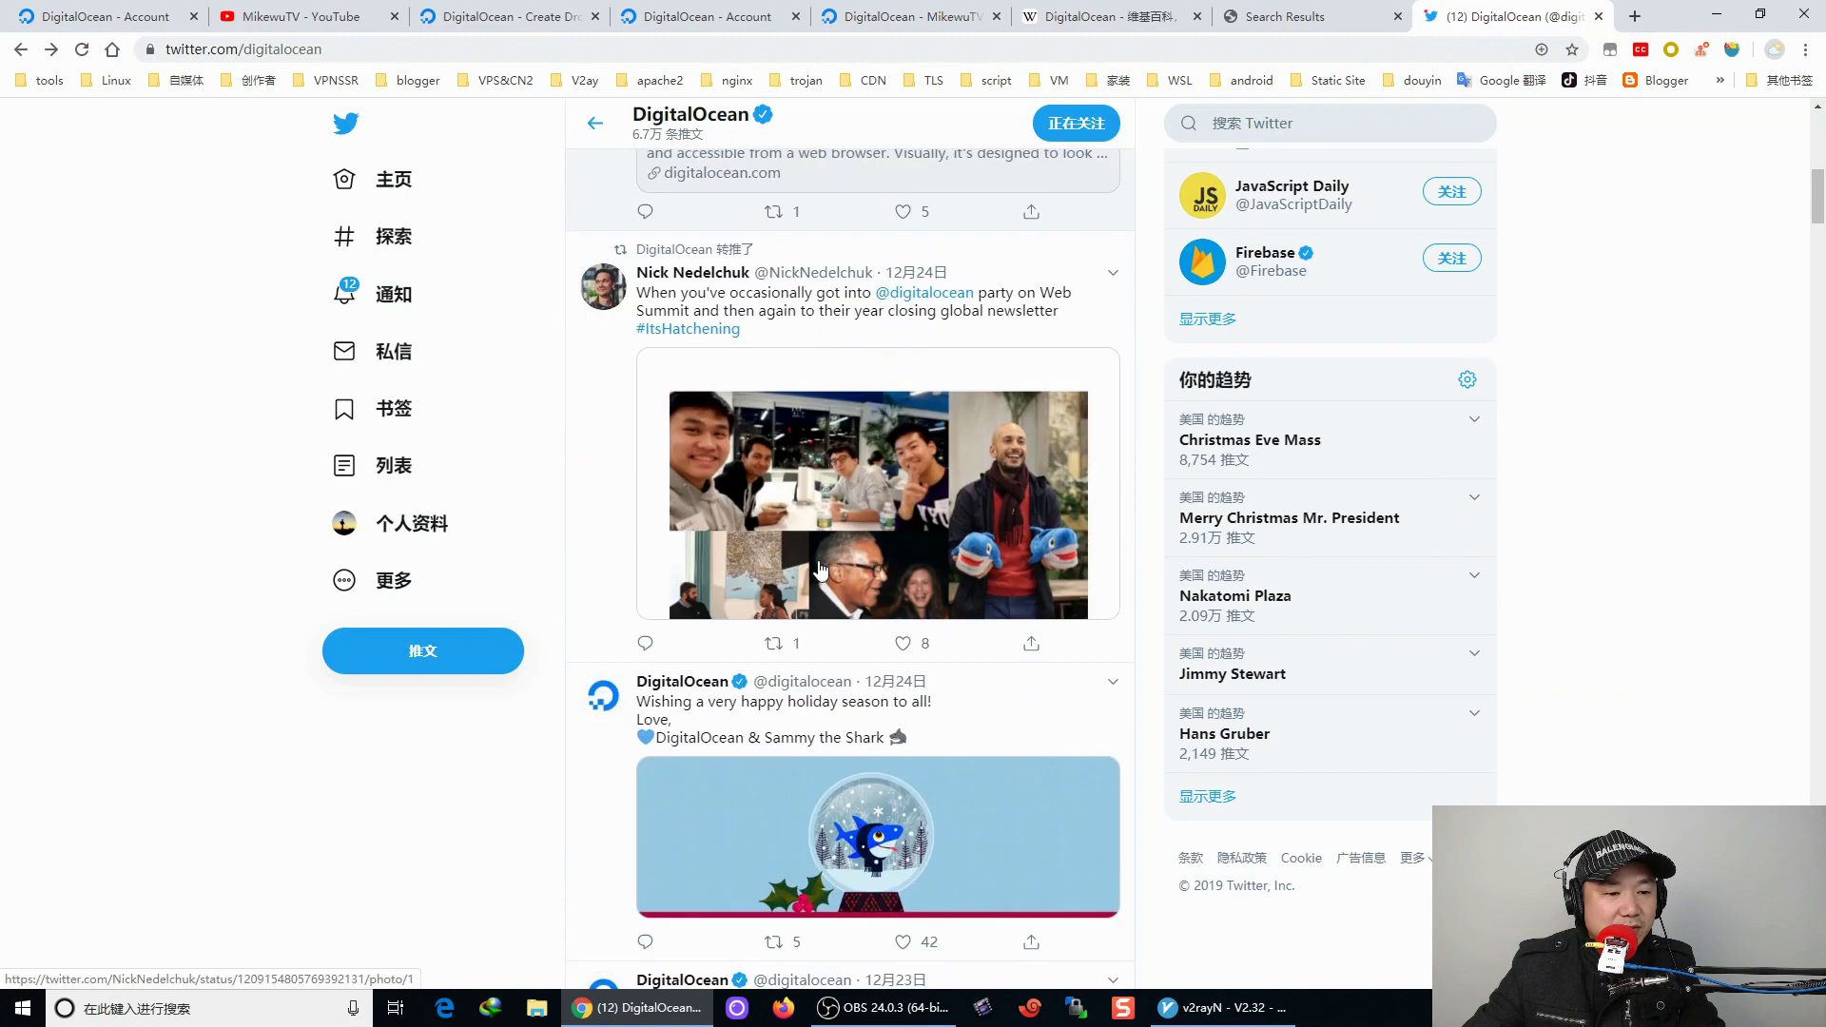
pyautogui.scroll(-4, 761, 609)
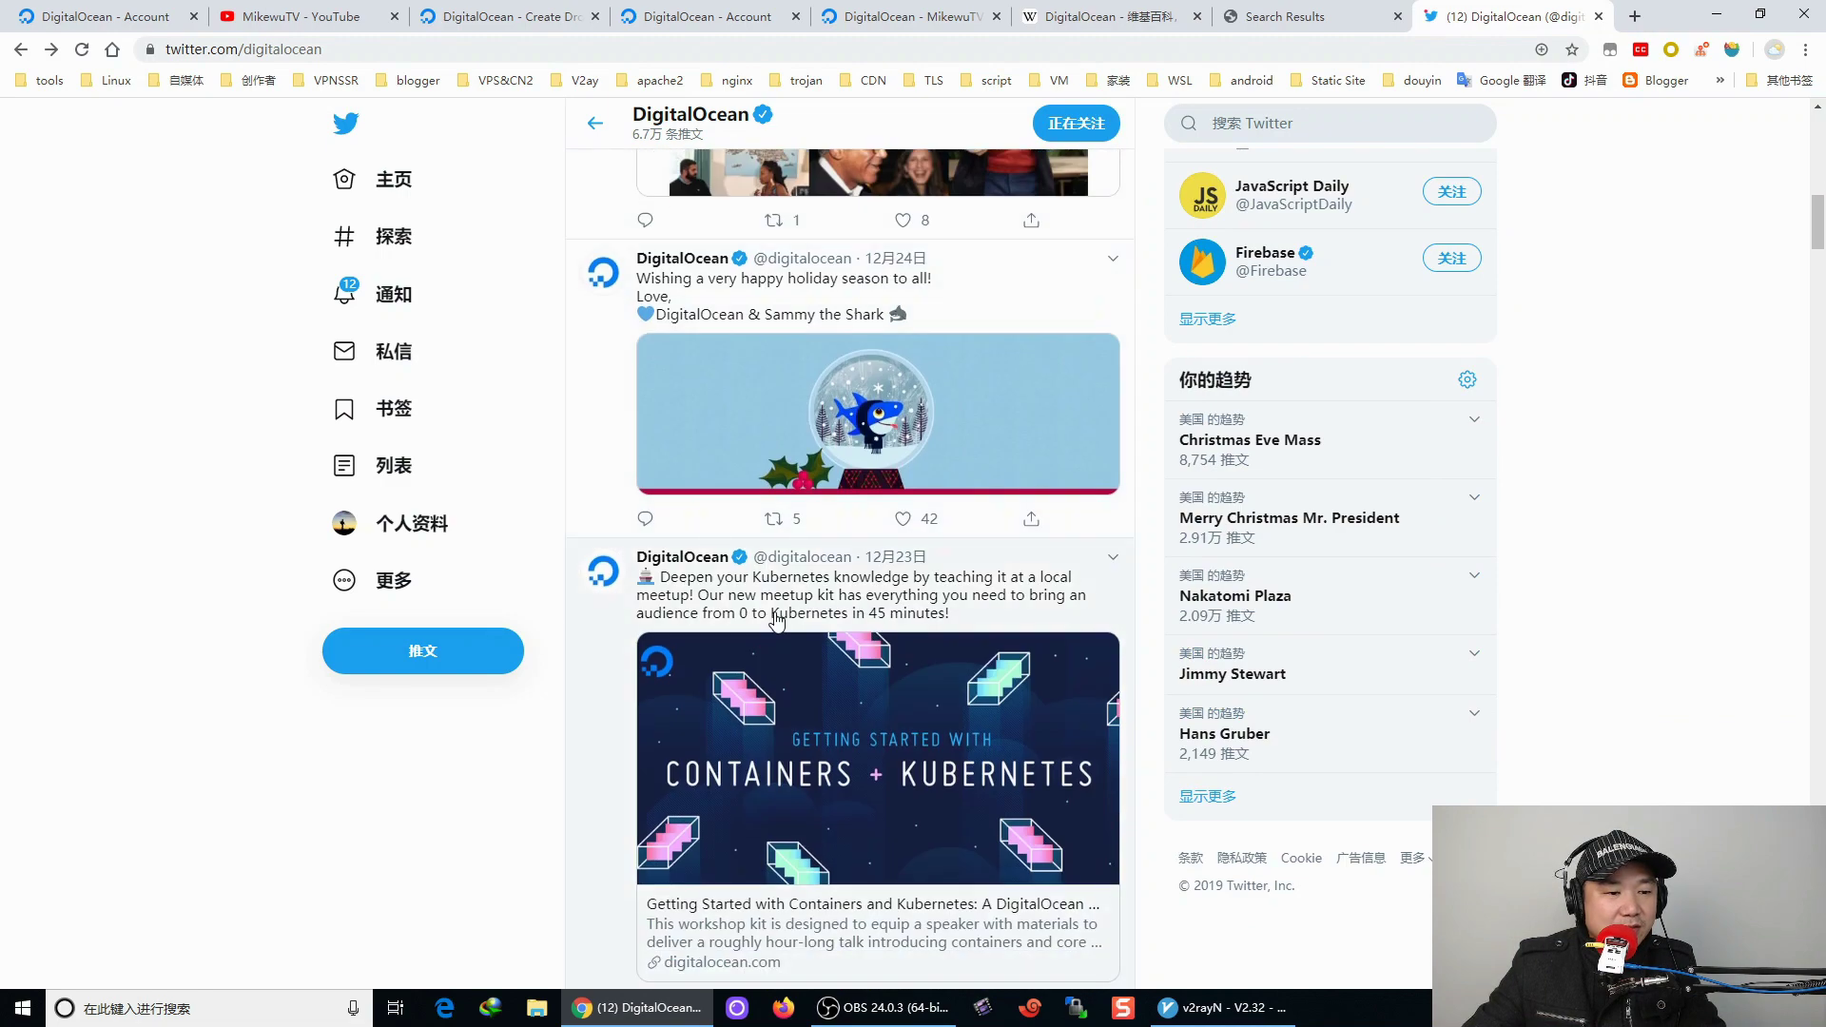
pyautogui.scroll(-15, 778, 620)
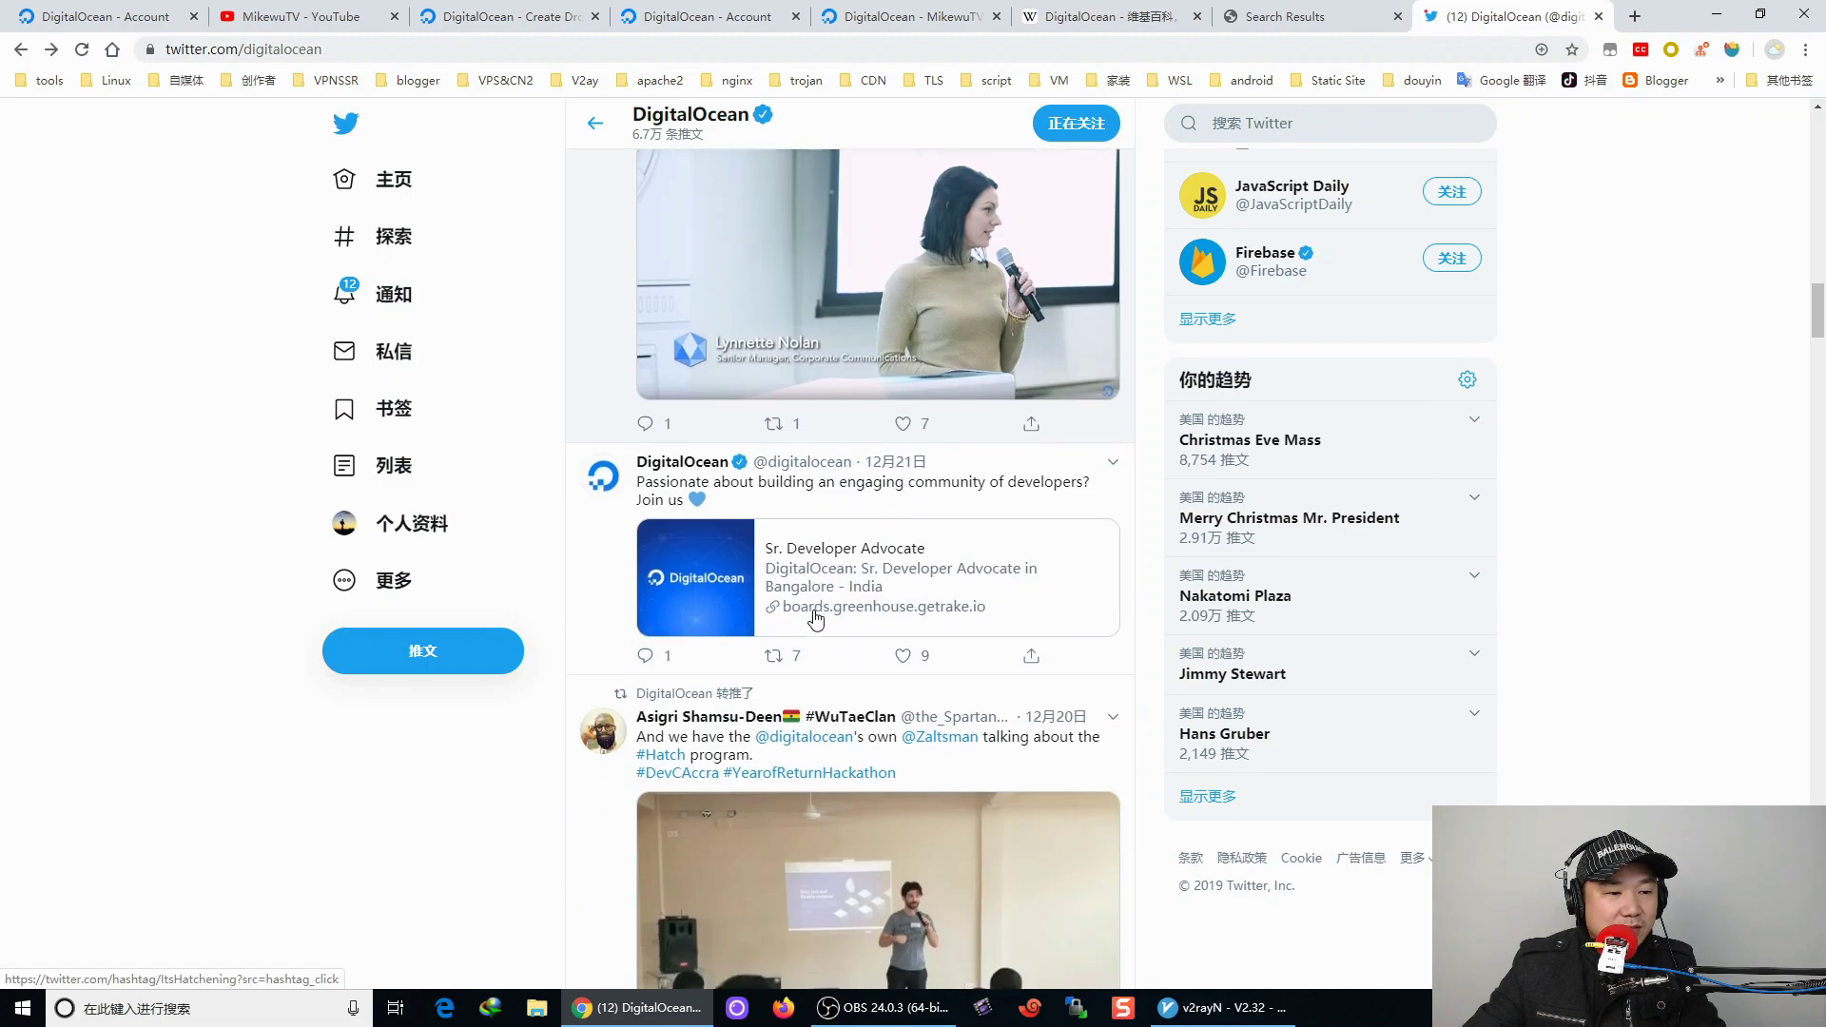
# Browse DigitalOcean's earlier December tweets, enlarging the booth photo from the DevOpsDaysTLV retweet and closing it again.
pyautogui.scroll(-9, 815, 619)
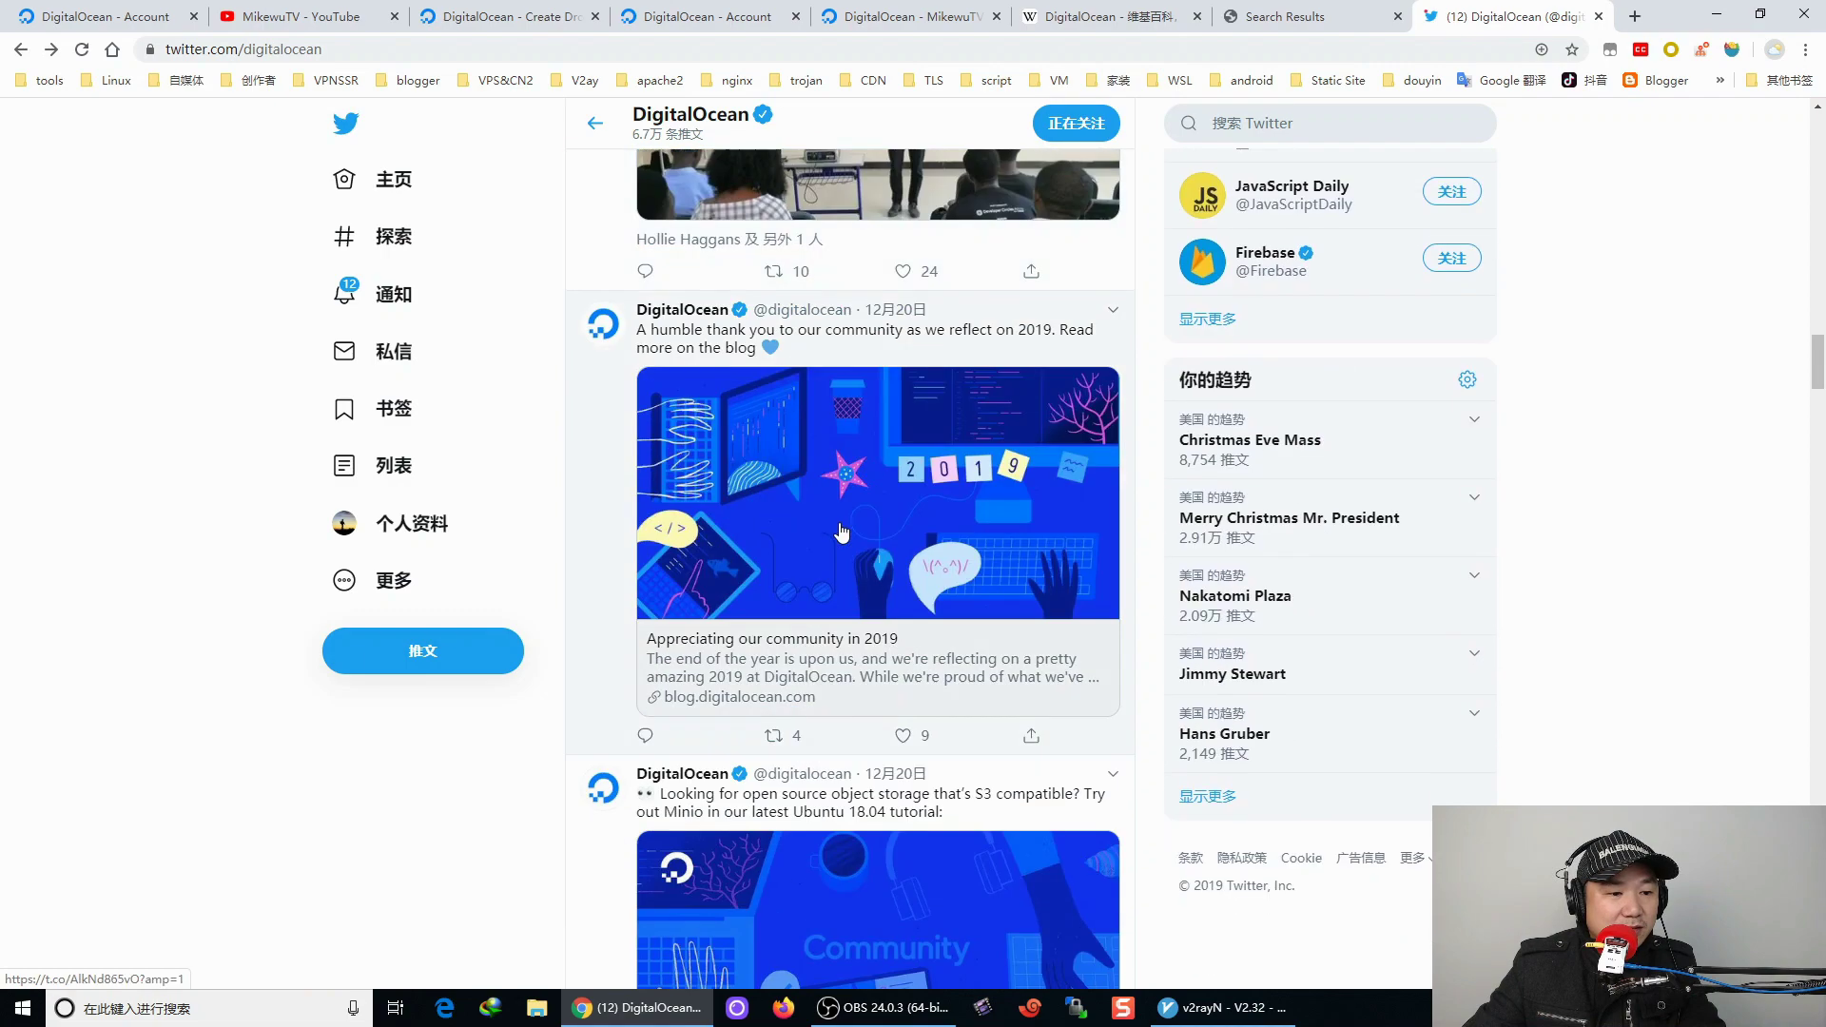
pyautogui.scroll(-15, 841, 536)
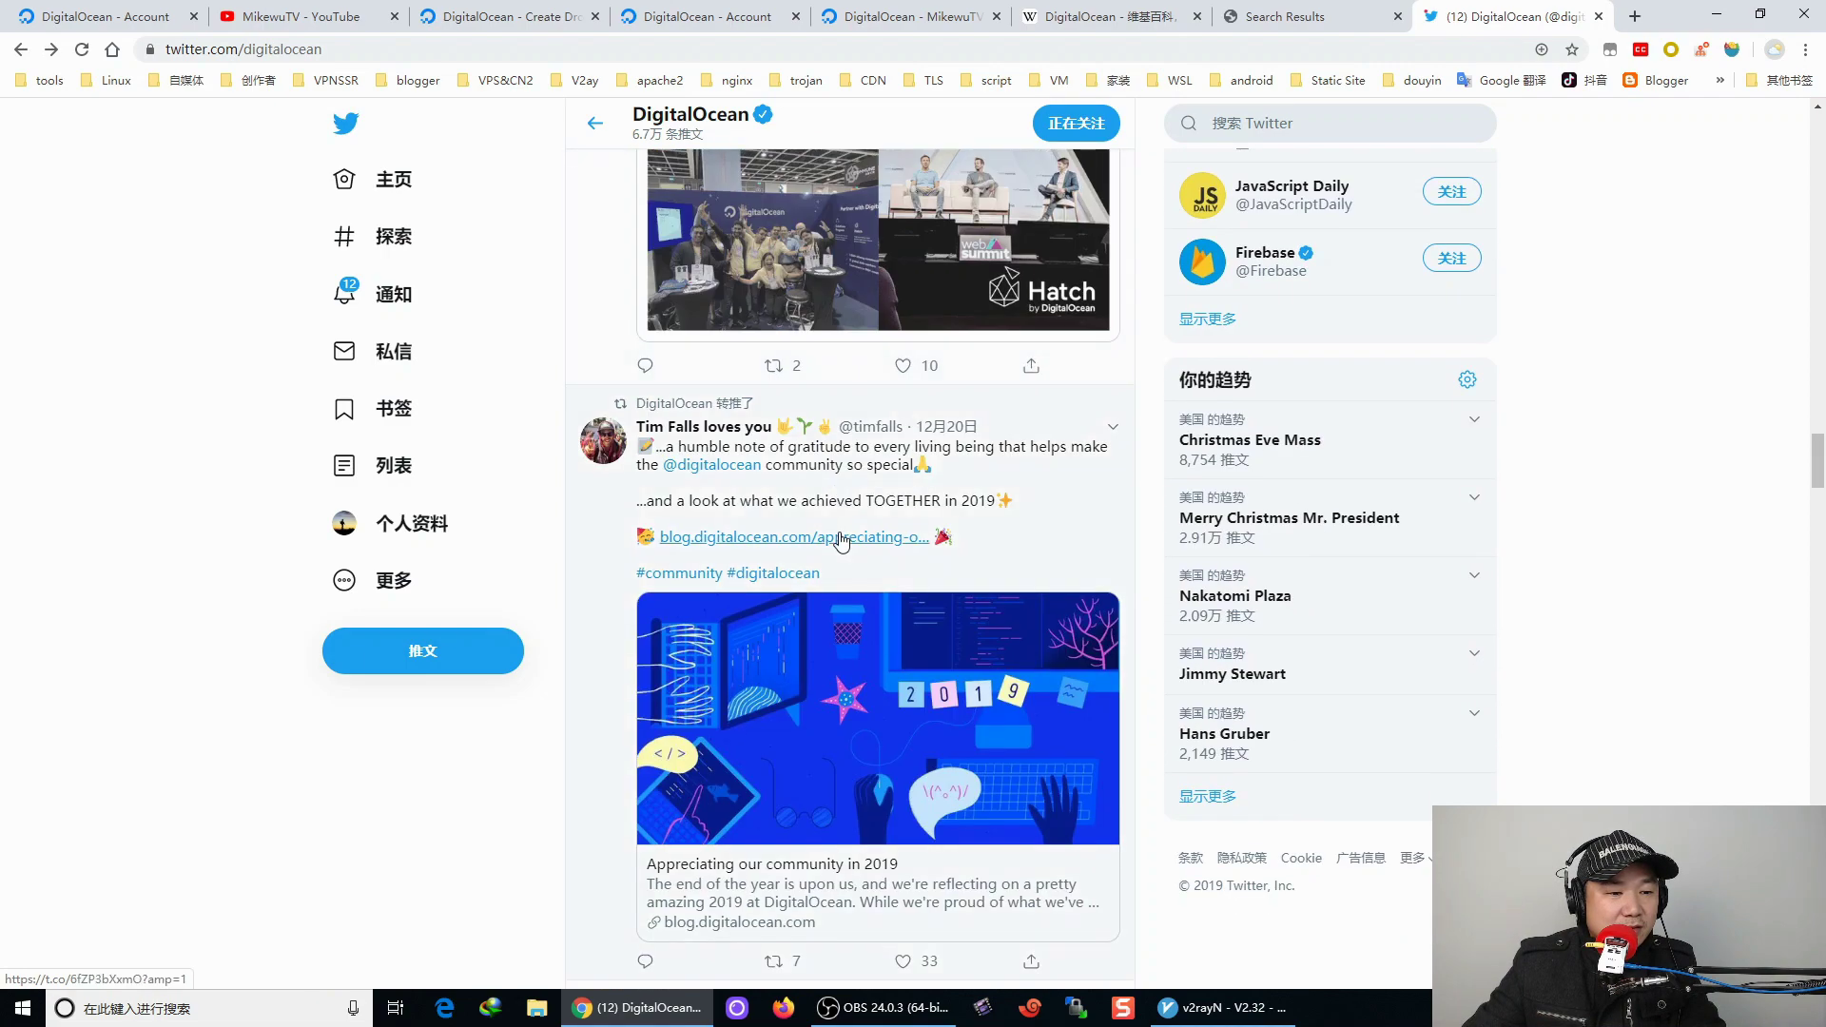
pyautogui.scroll(-7, 840, 538)
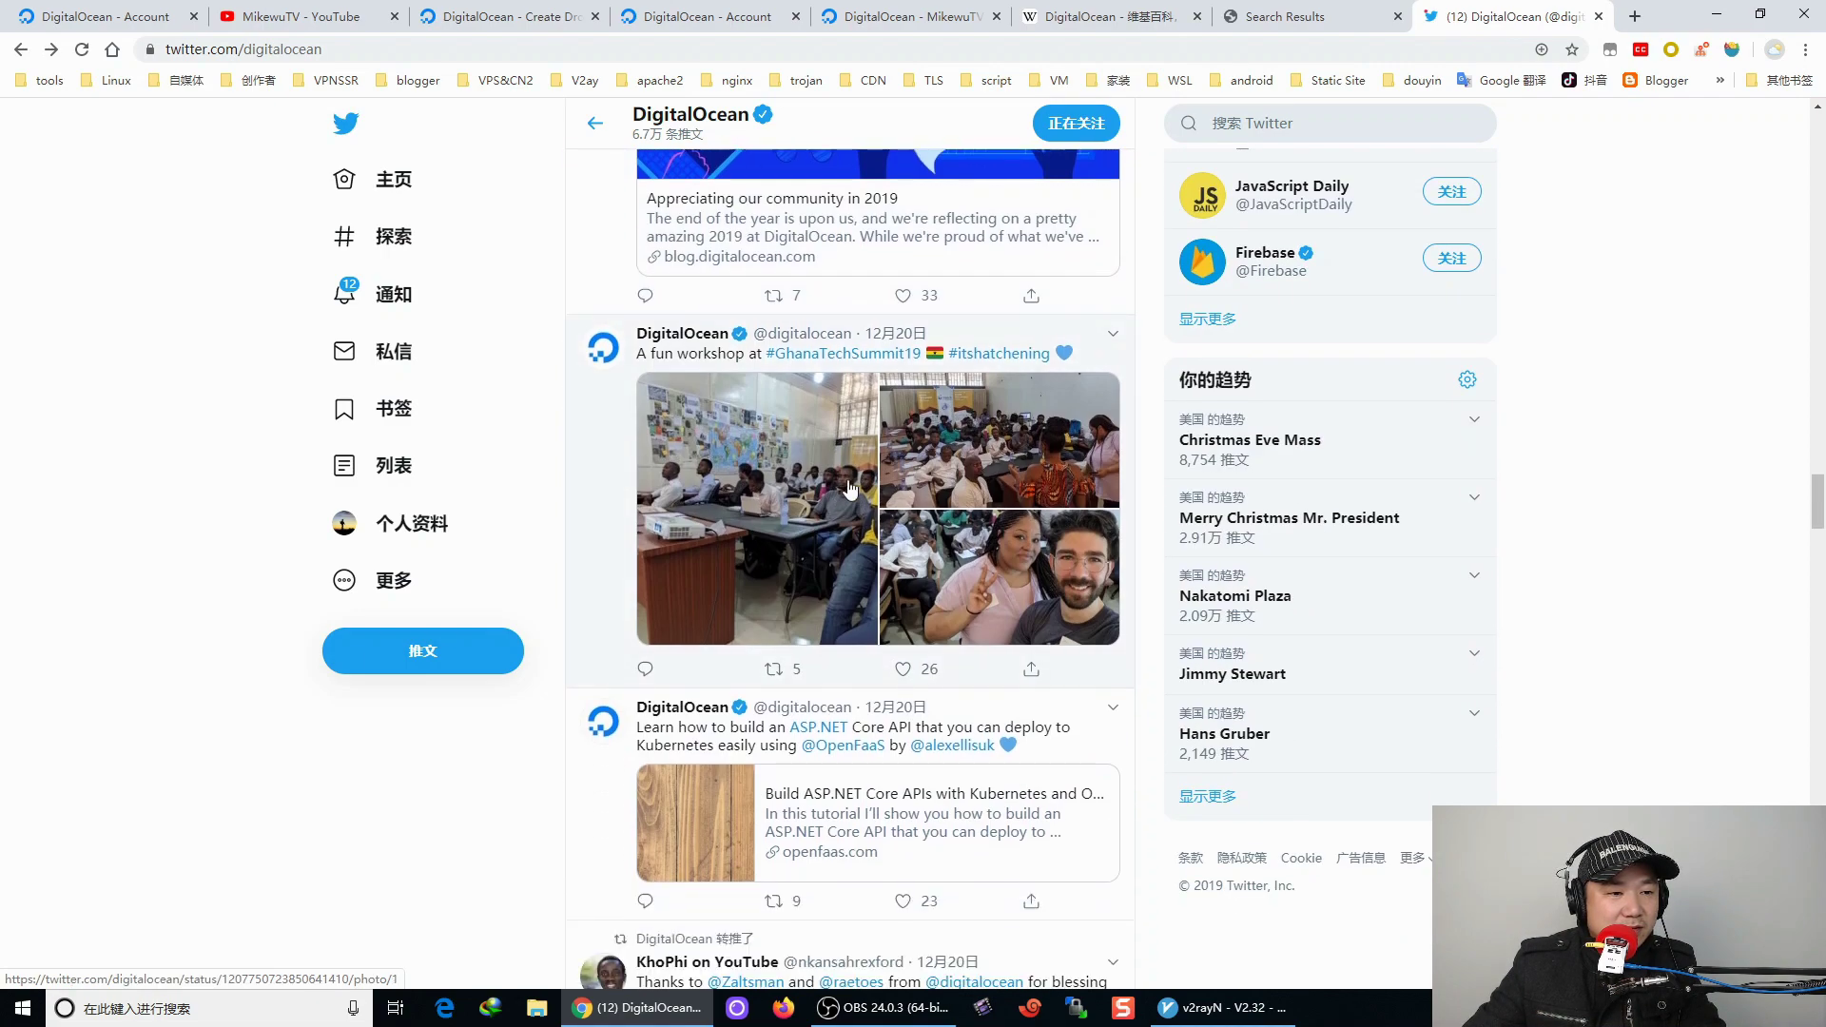
pyautogui.scroll(-18, 849, 489)
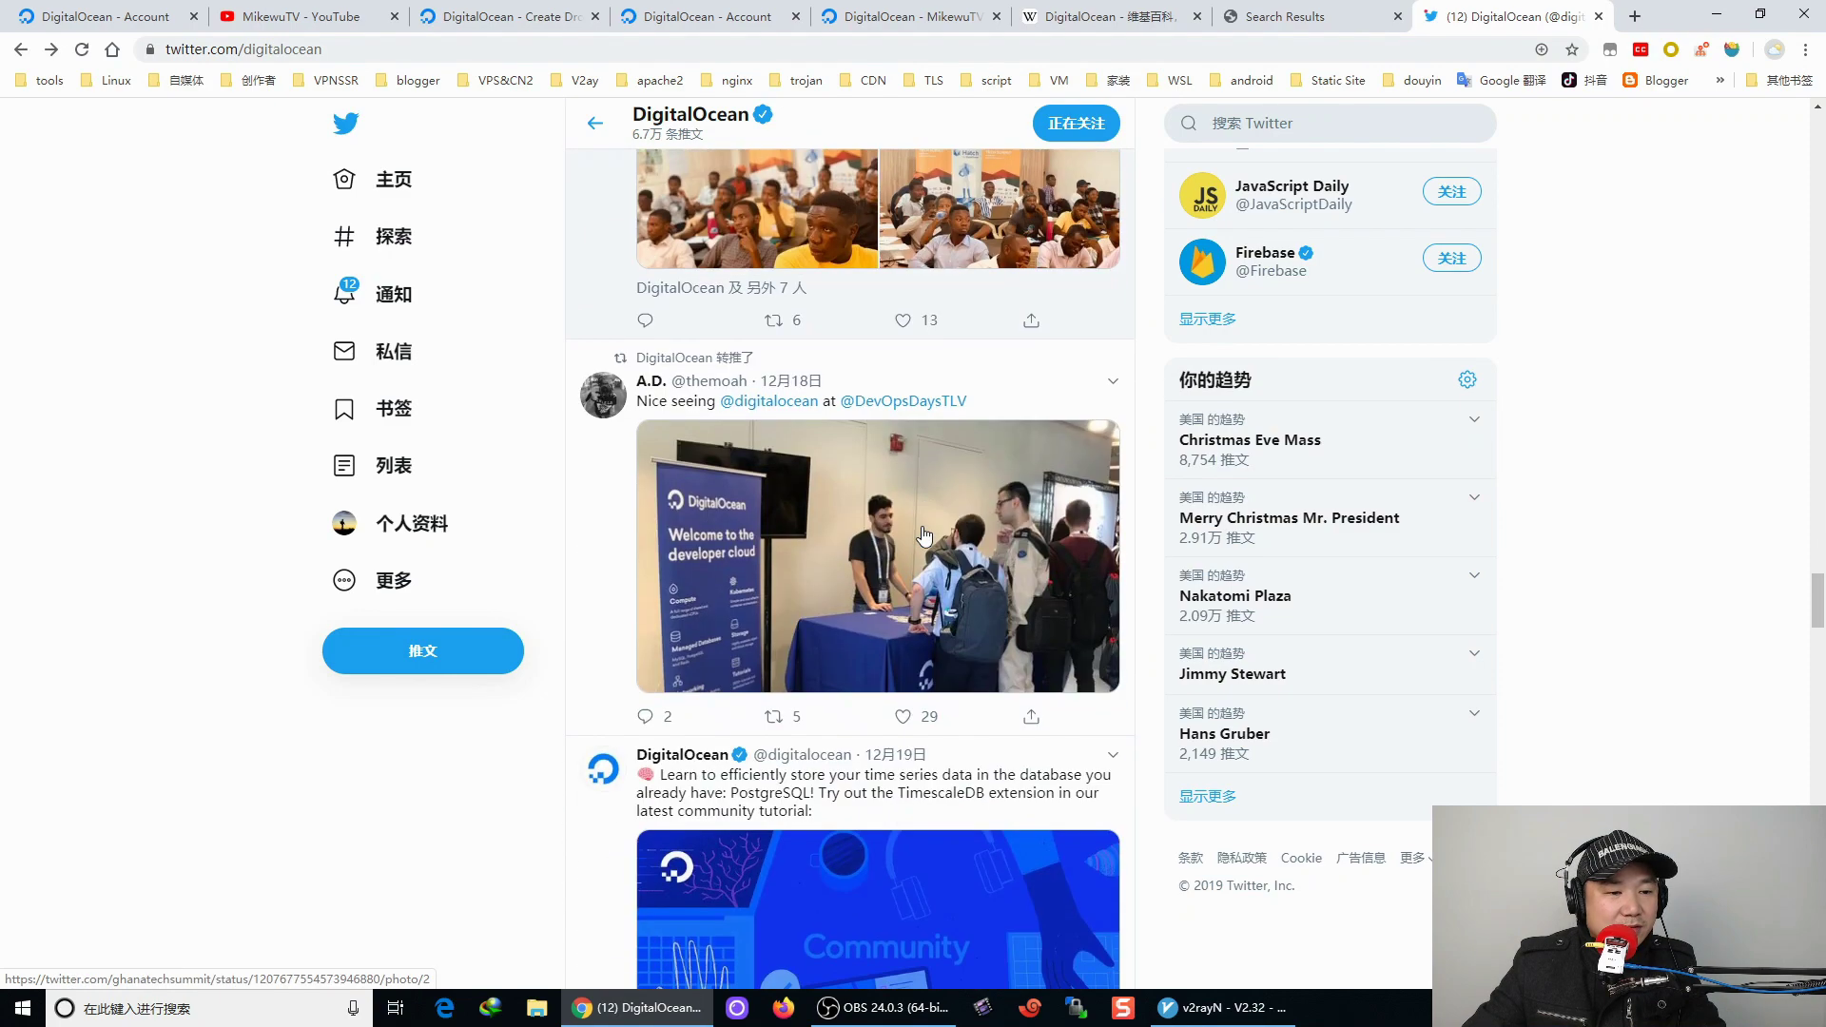
pyautogui.scroll(-1, 924, 536)
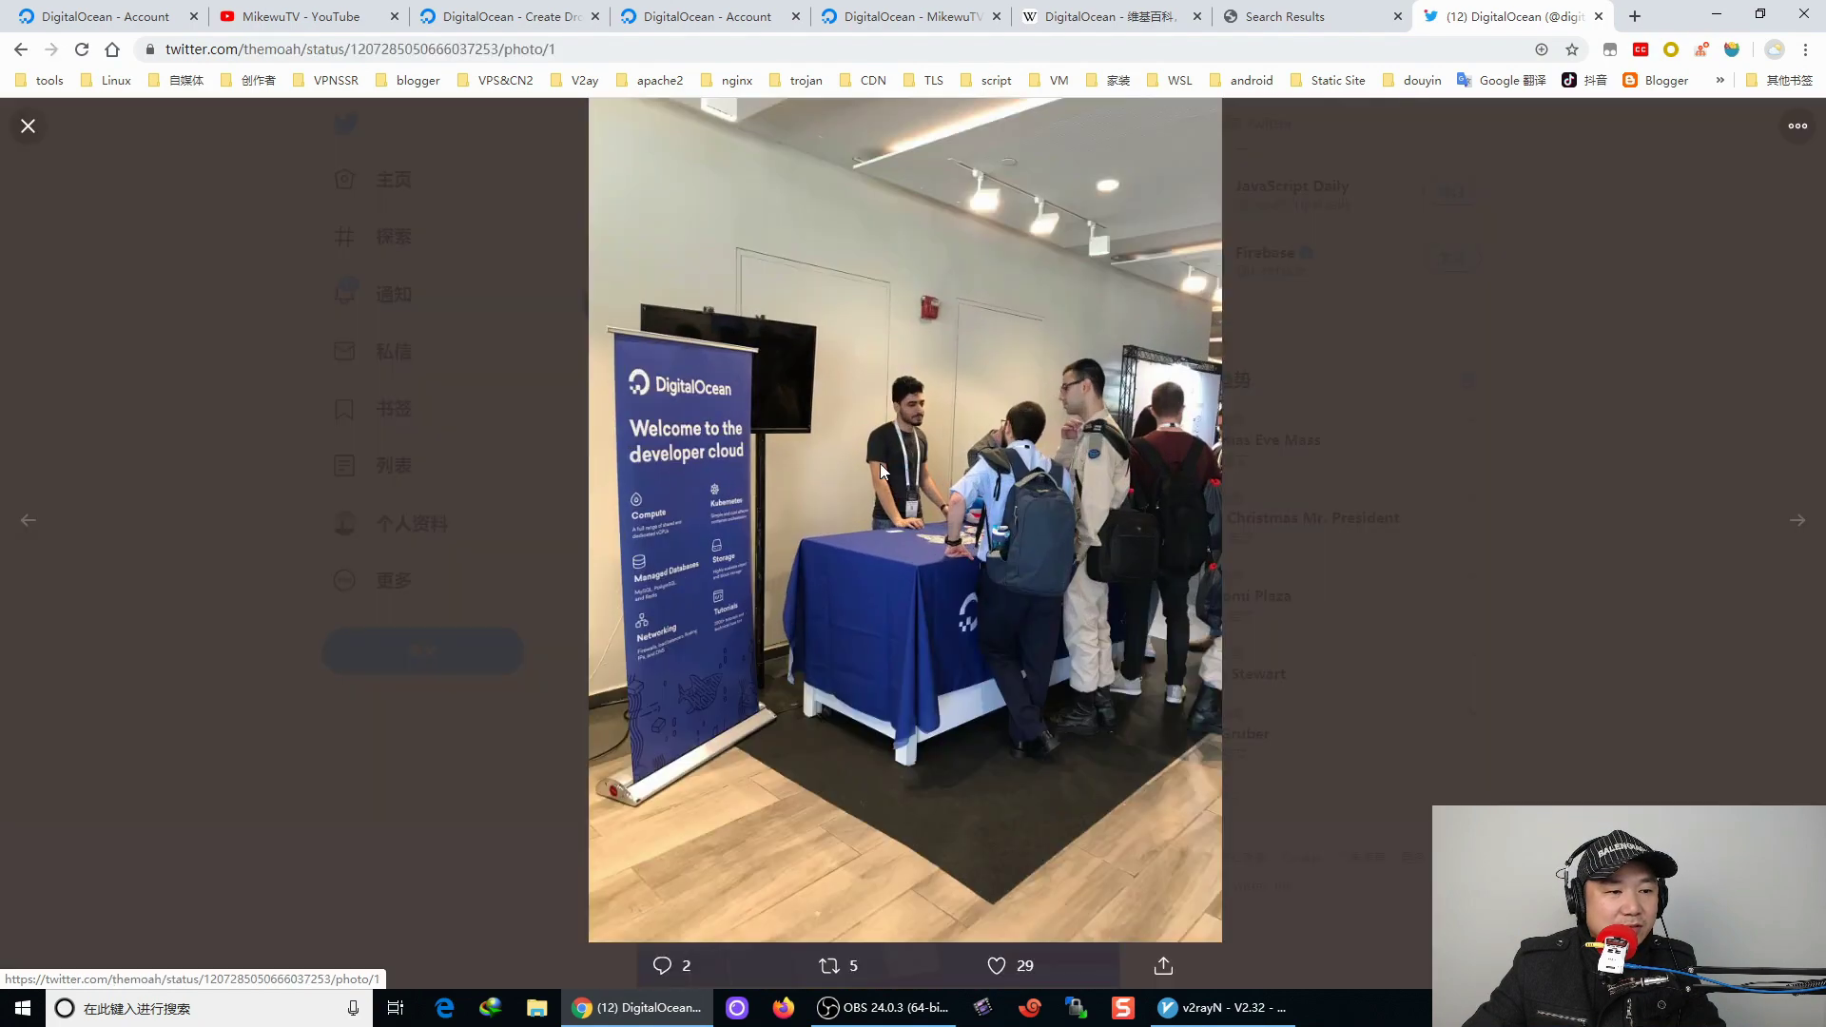
pyautogui.click(854, 466)
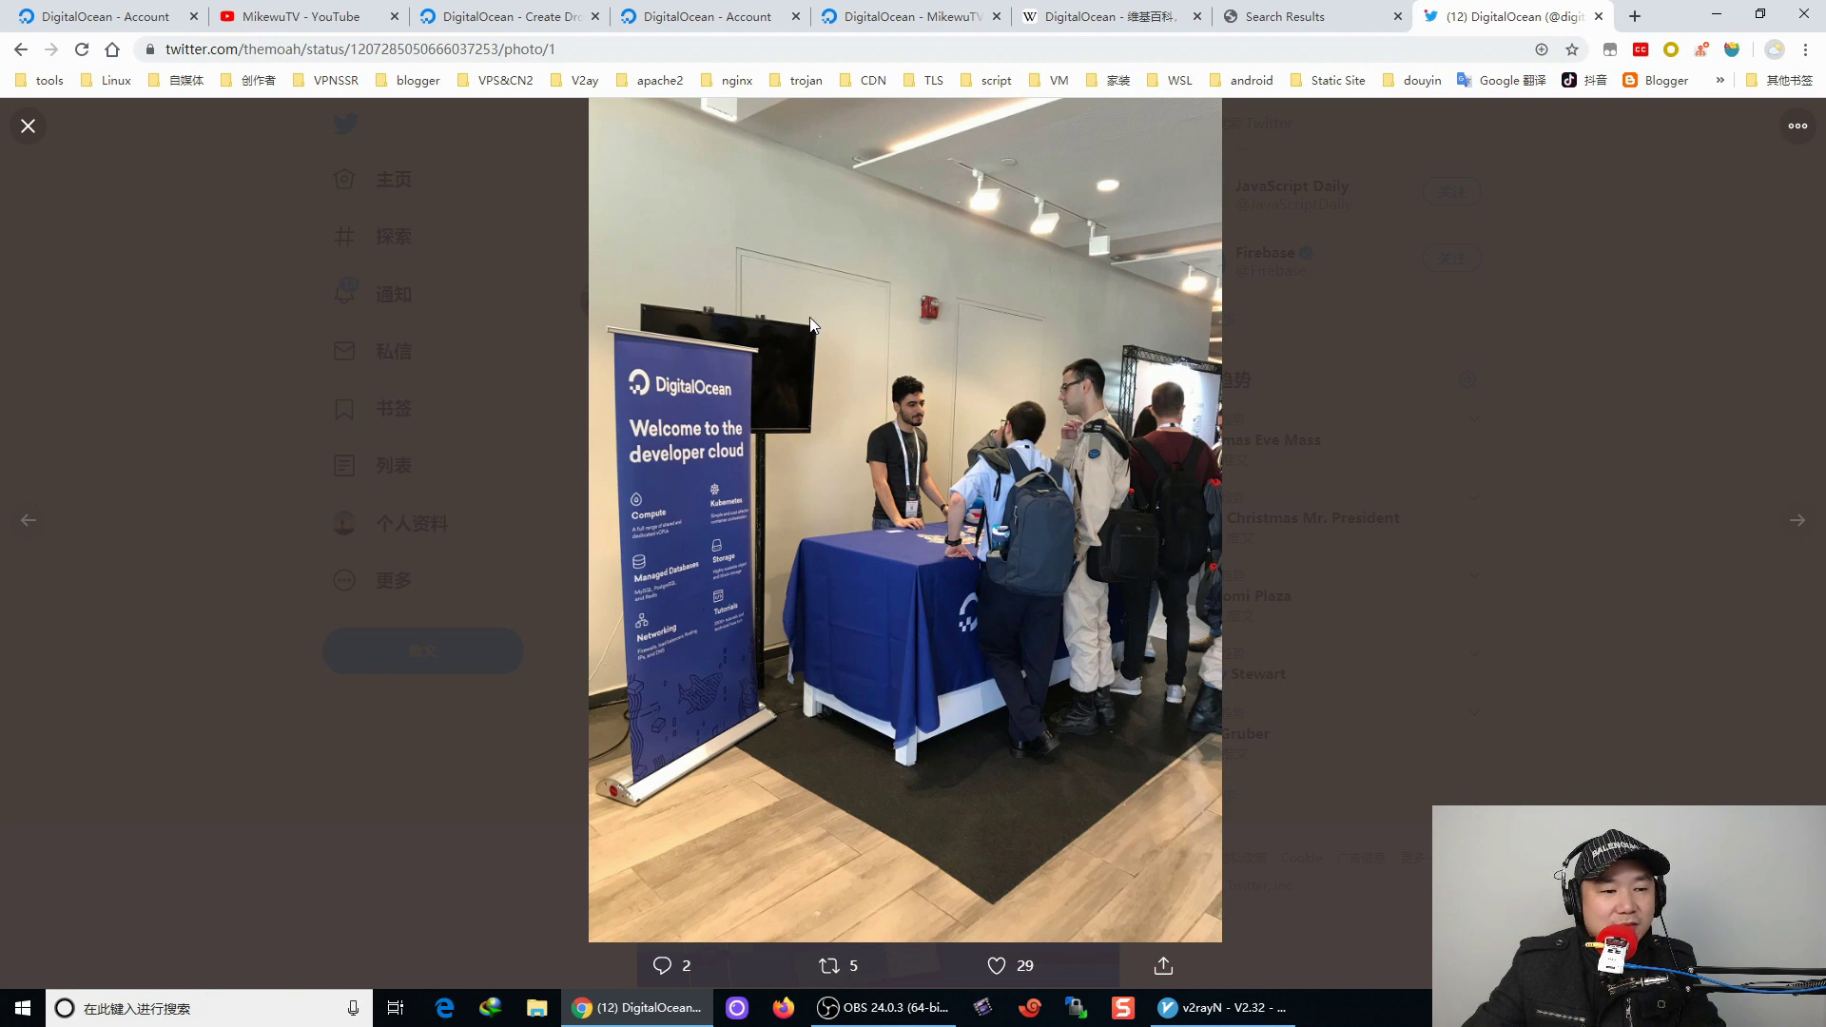
pyautogui.click(29, 126)
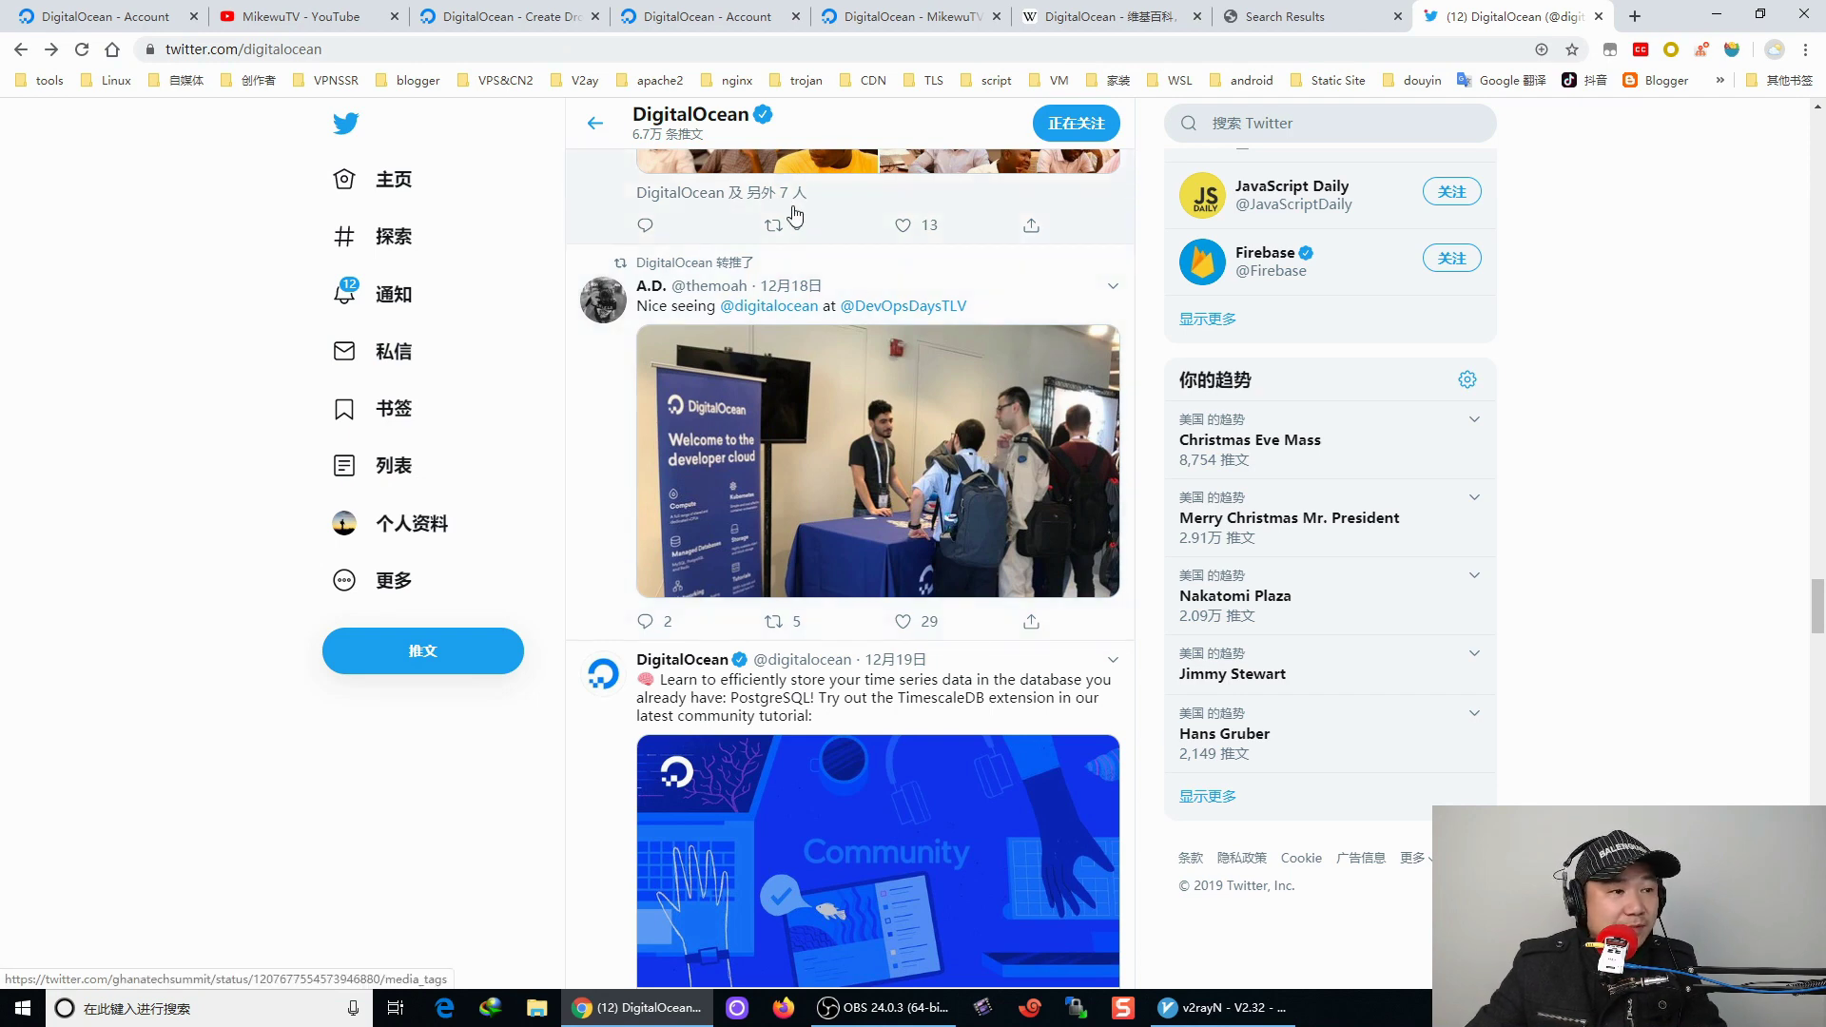
# Switch to the Create Droplets page and review the versions offered for the Debian, Ubuntu and CentOS images.
pyautogui.click(473, 13)
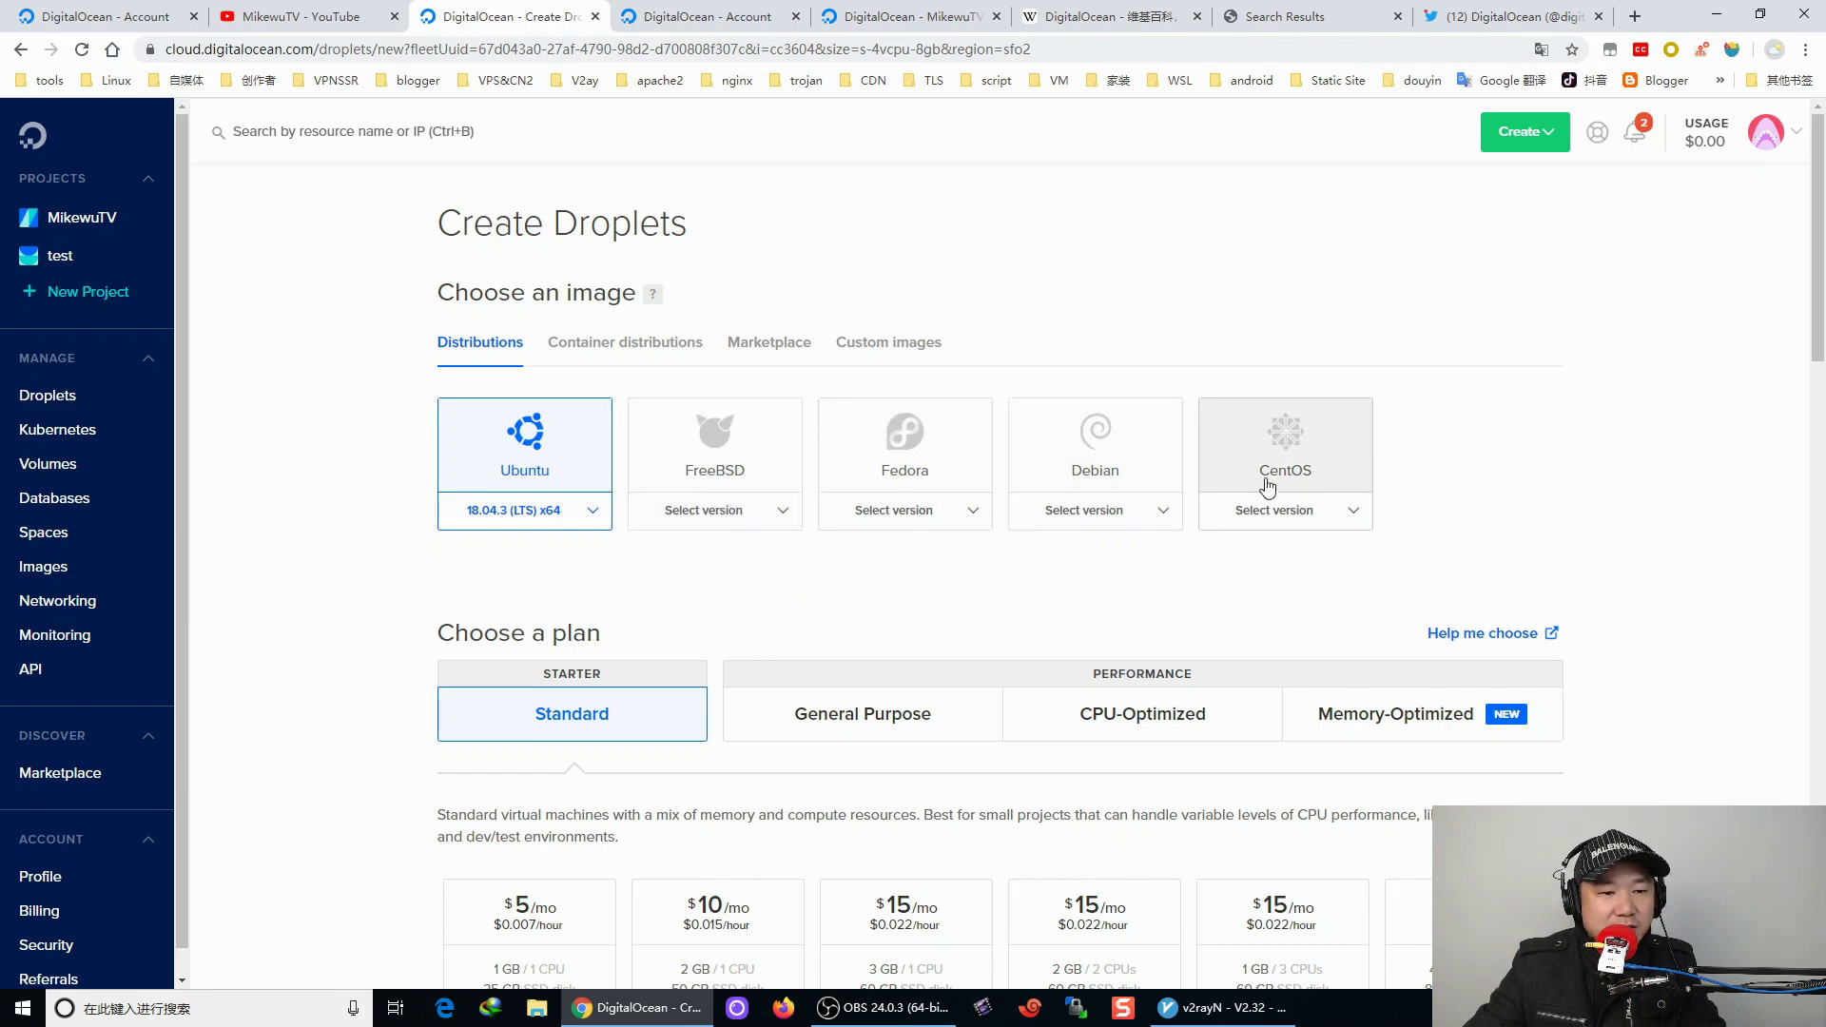
pyautogui.click(1167, 515)
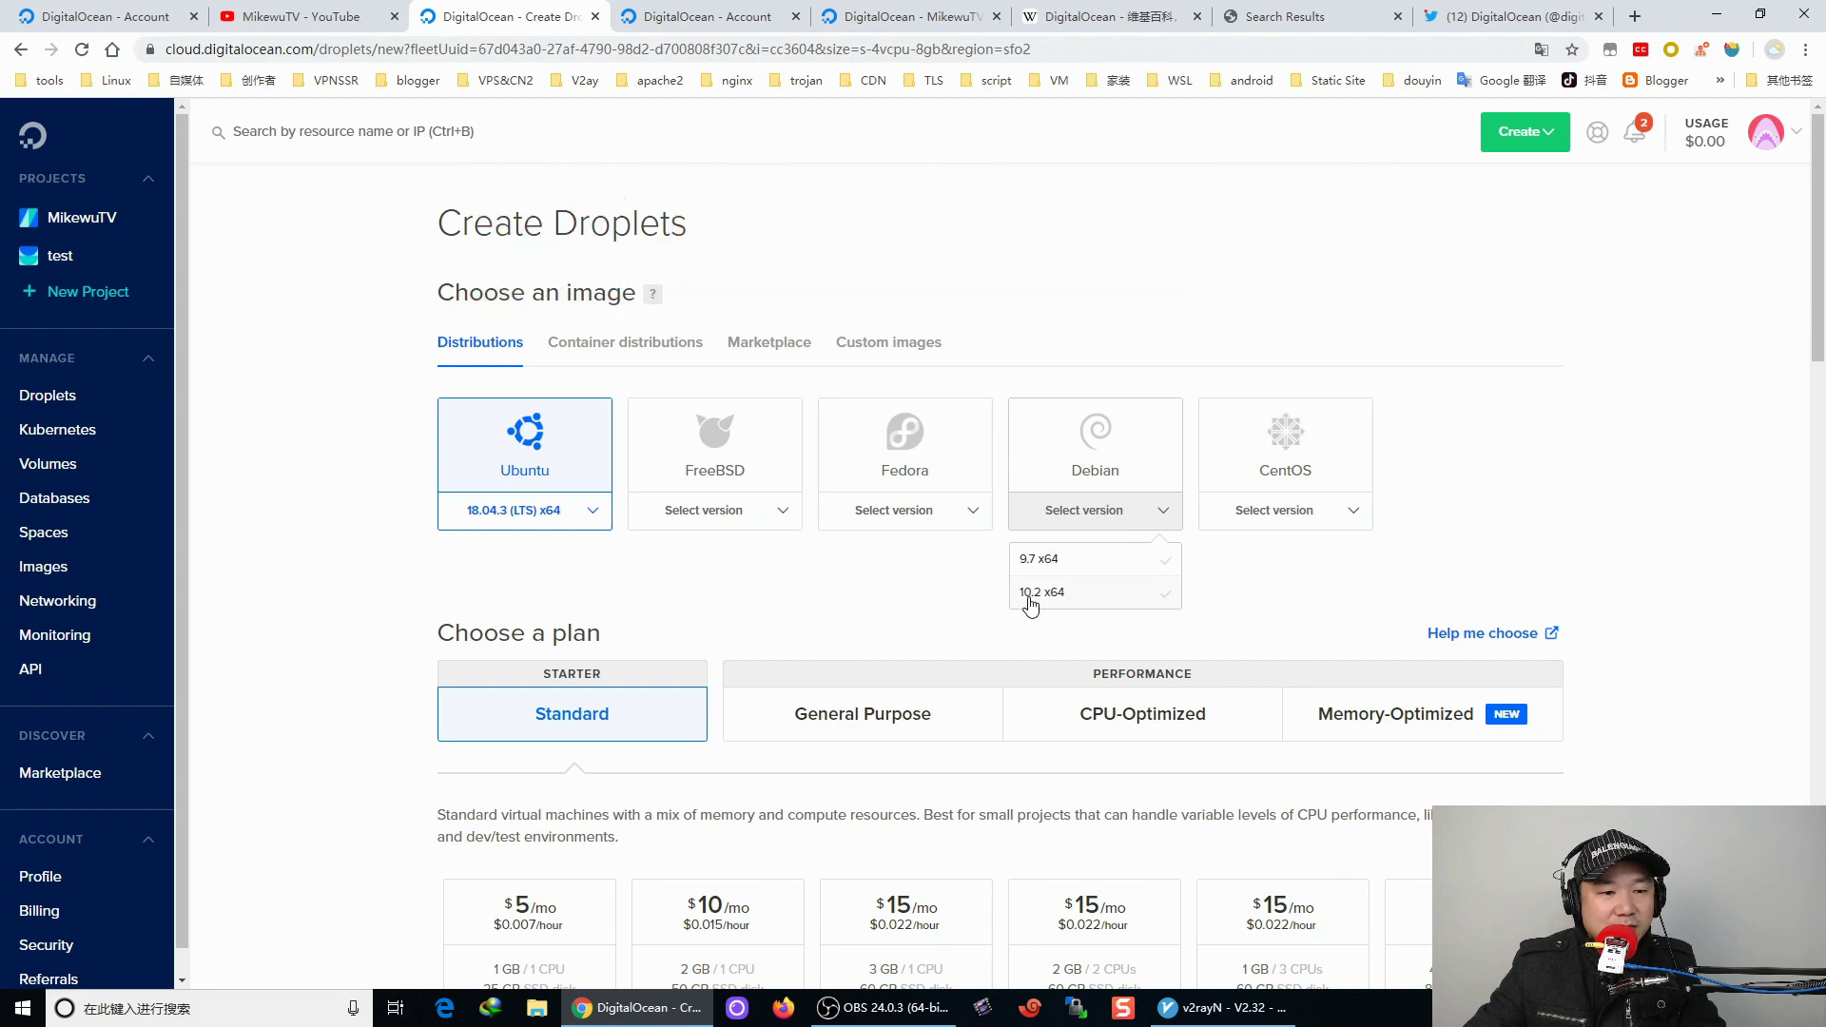
pyautogui.click(594, 522)
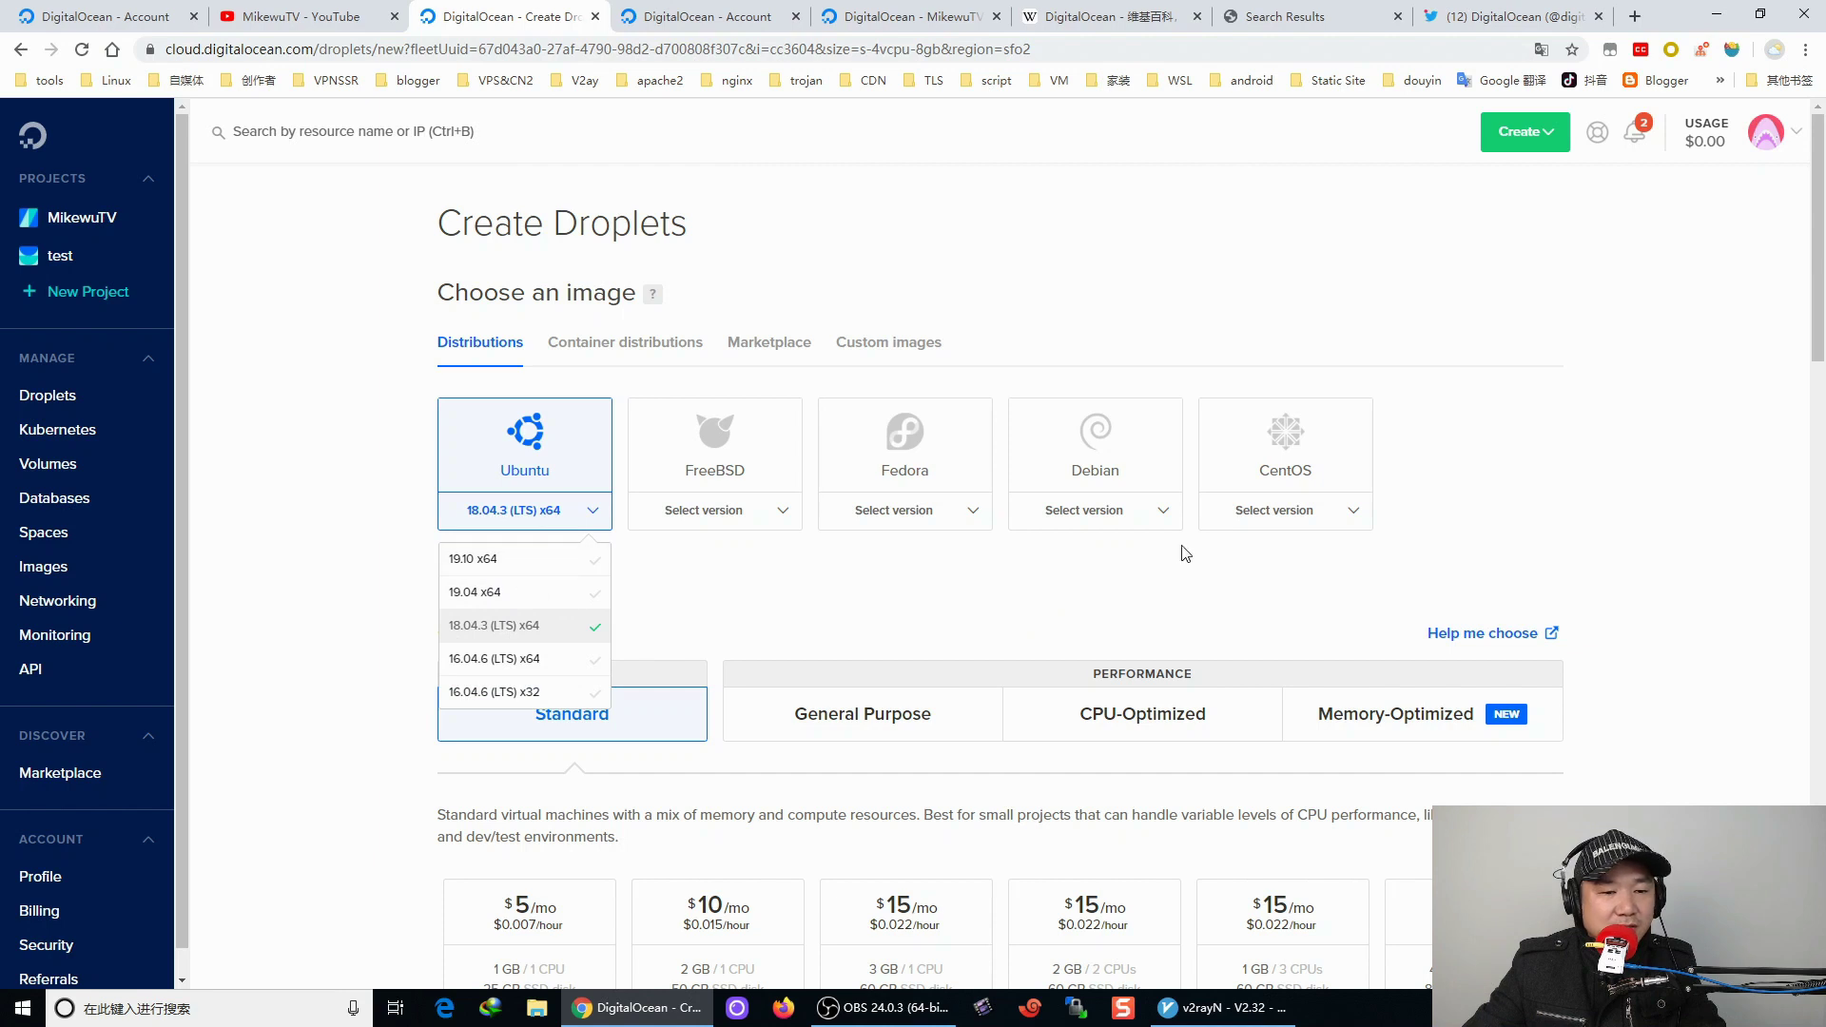
pyautogui.click(1351, 515)
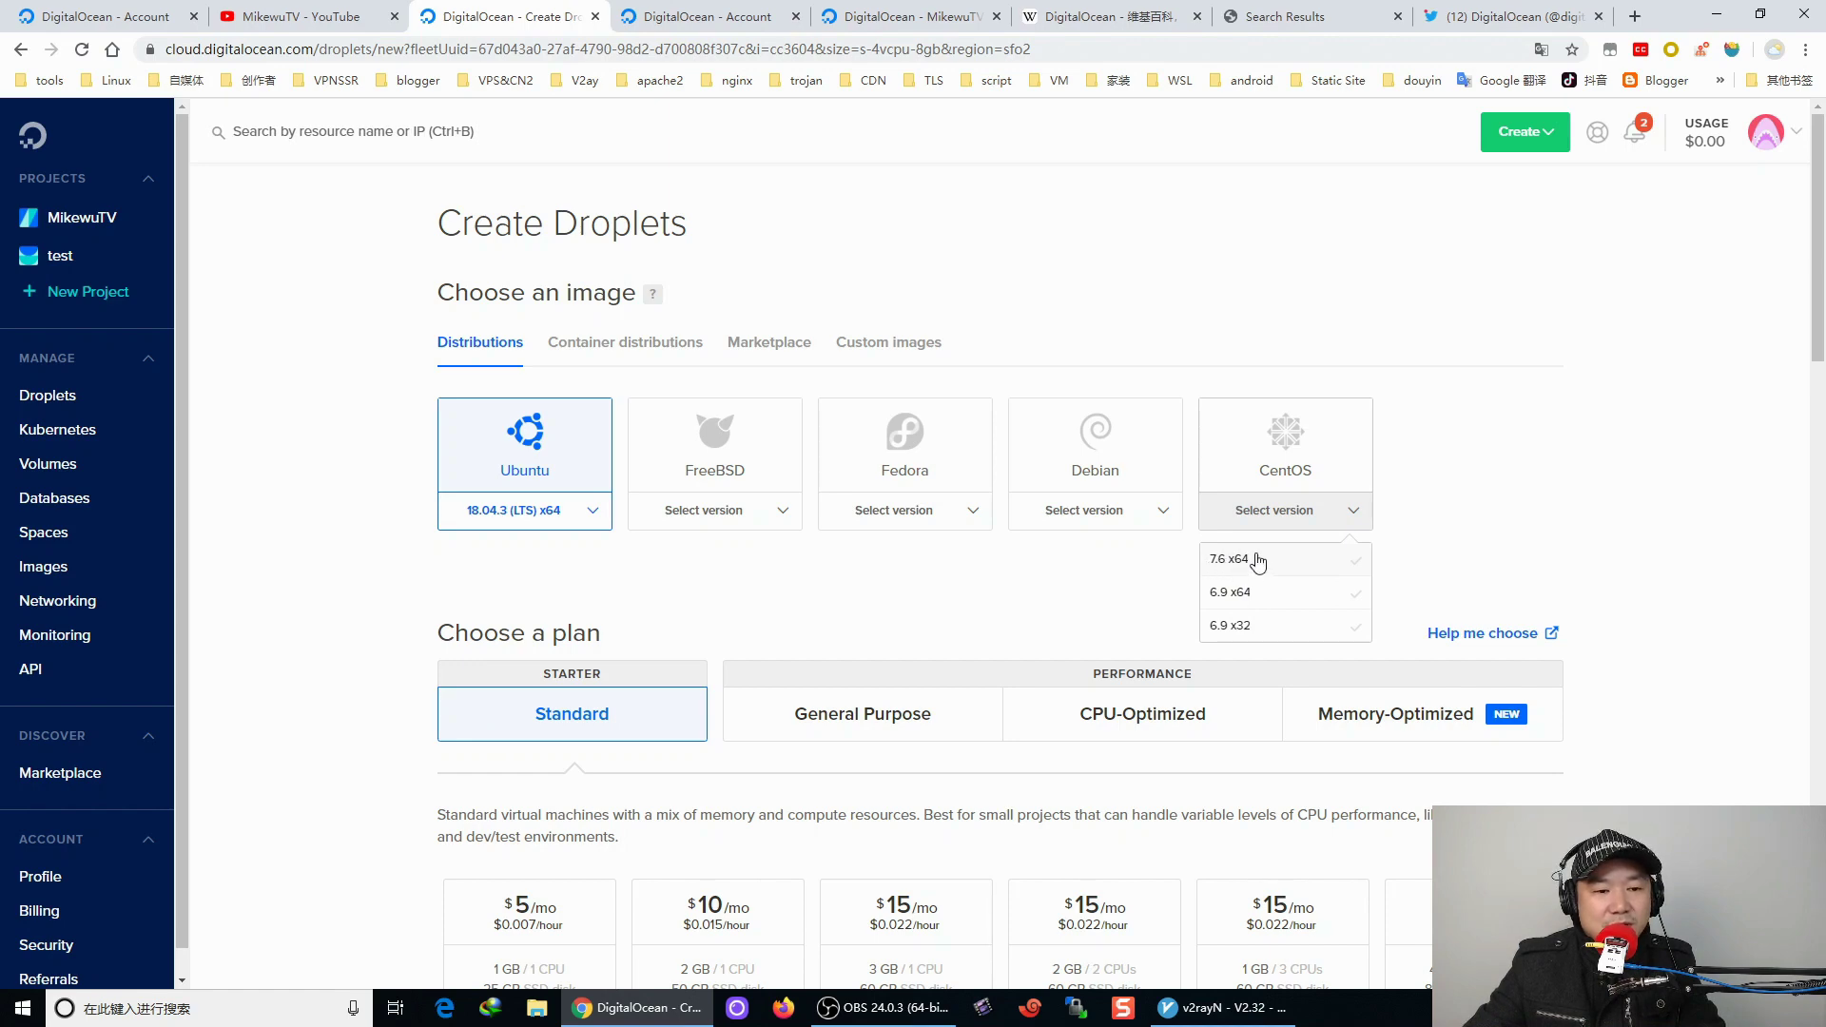
pyautogui.click(1586, 459)
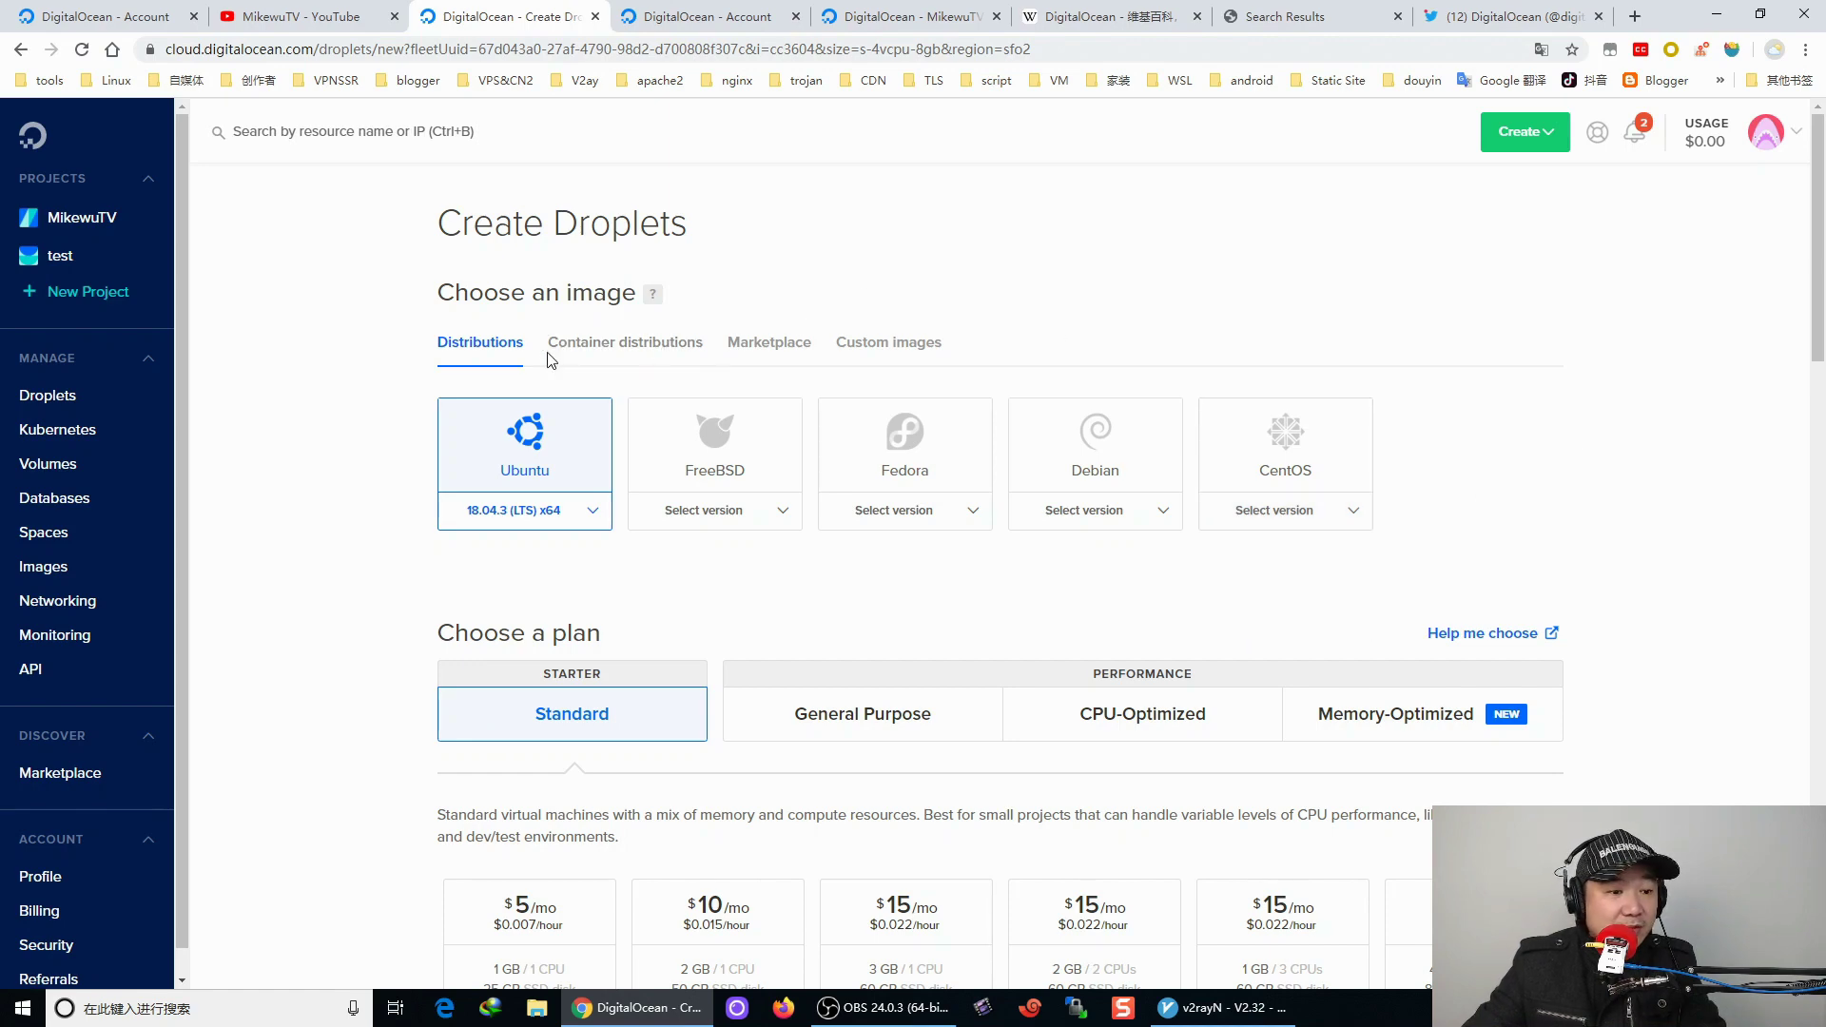
# Open the full Marketplace catalog from the droplet's image choices and look at the staff picks.
pyautogui.click(776, 345)
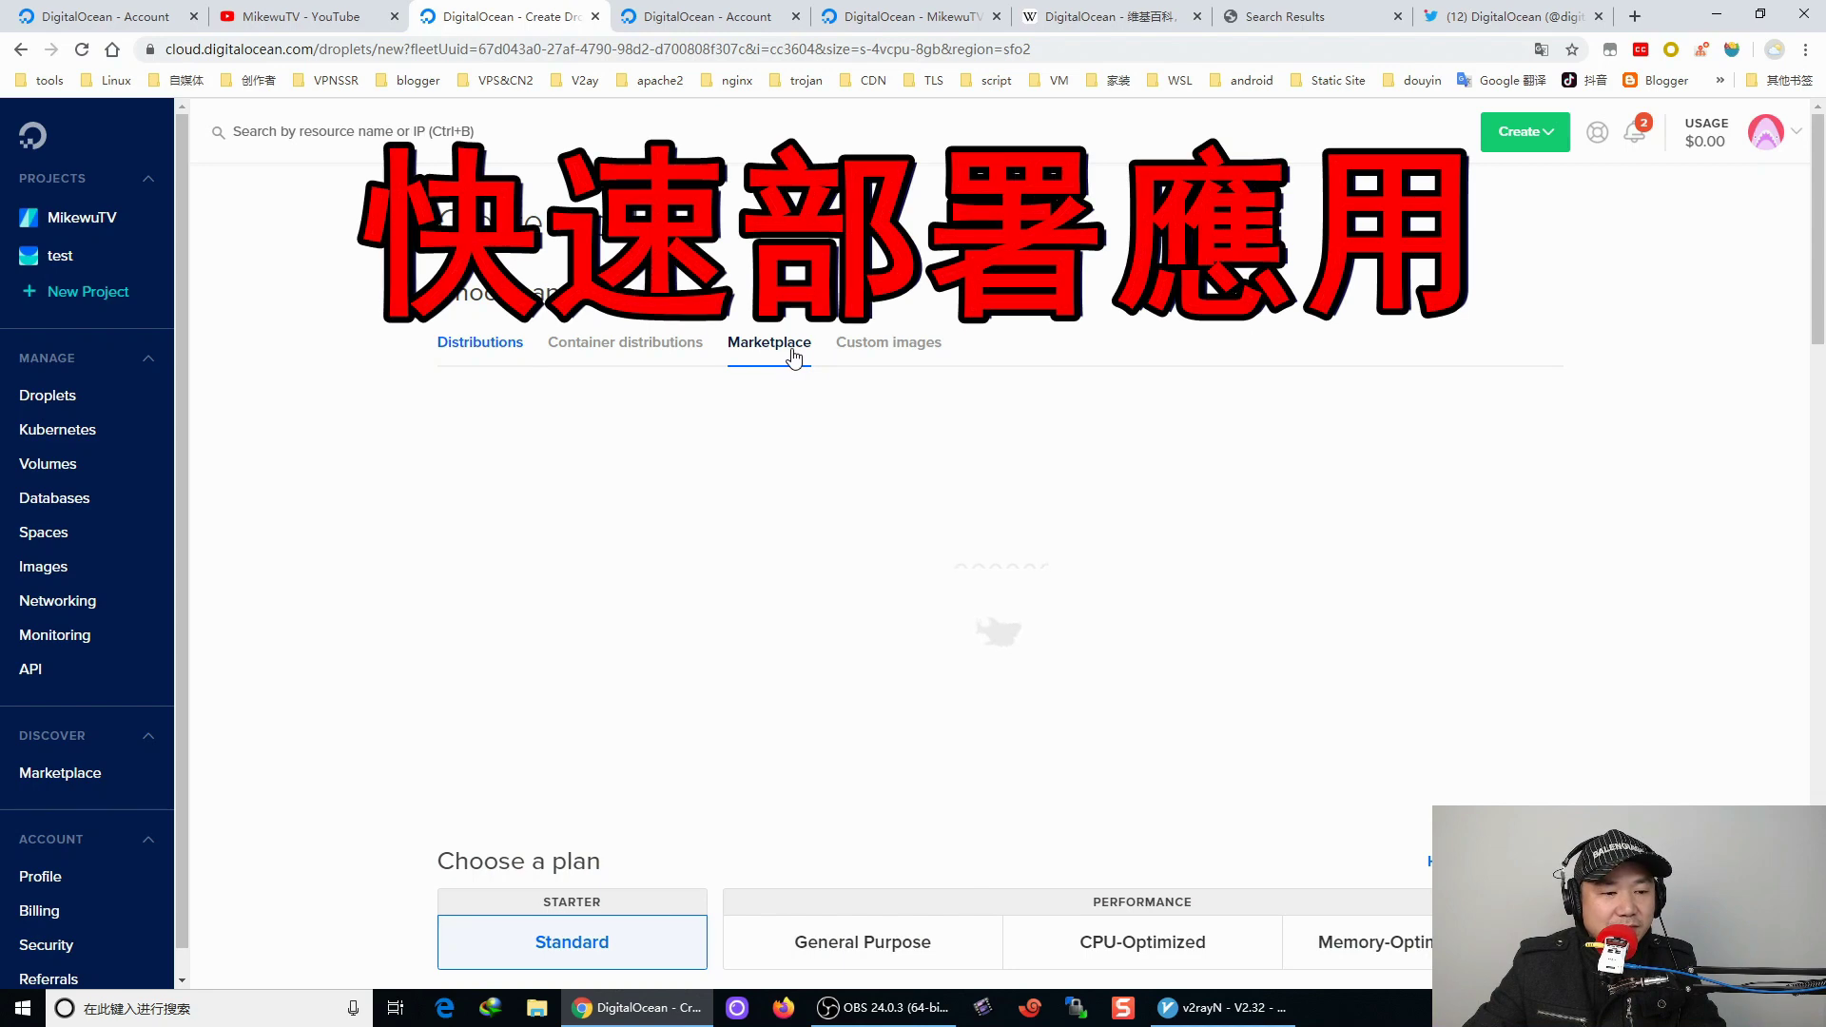
pyautogui.click(778, 573)
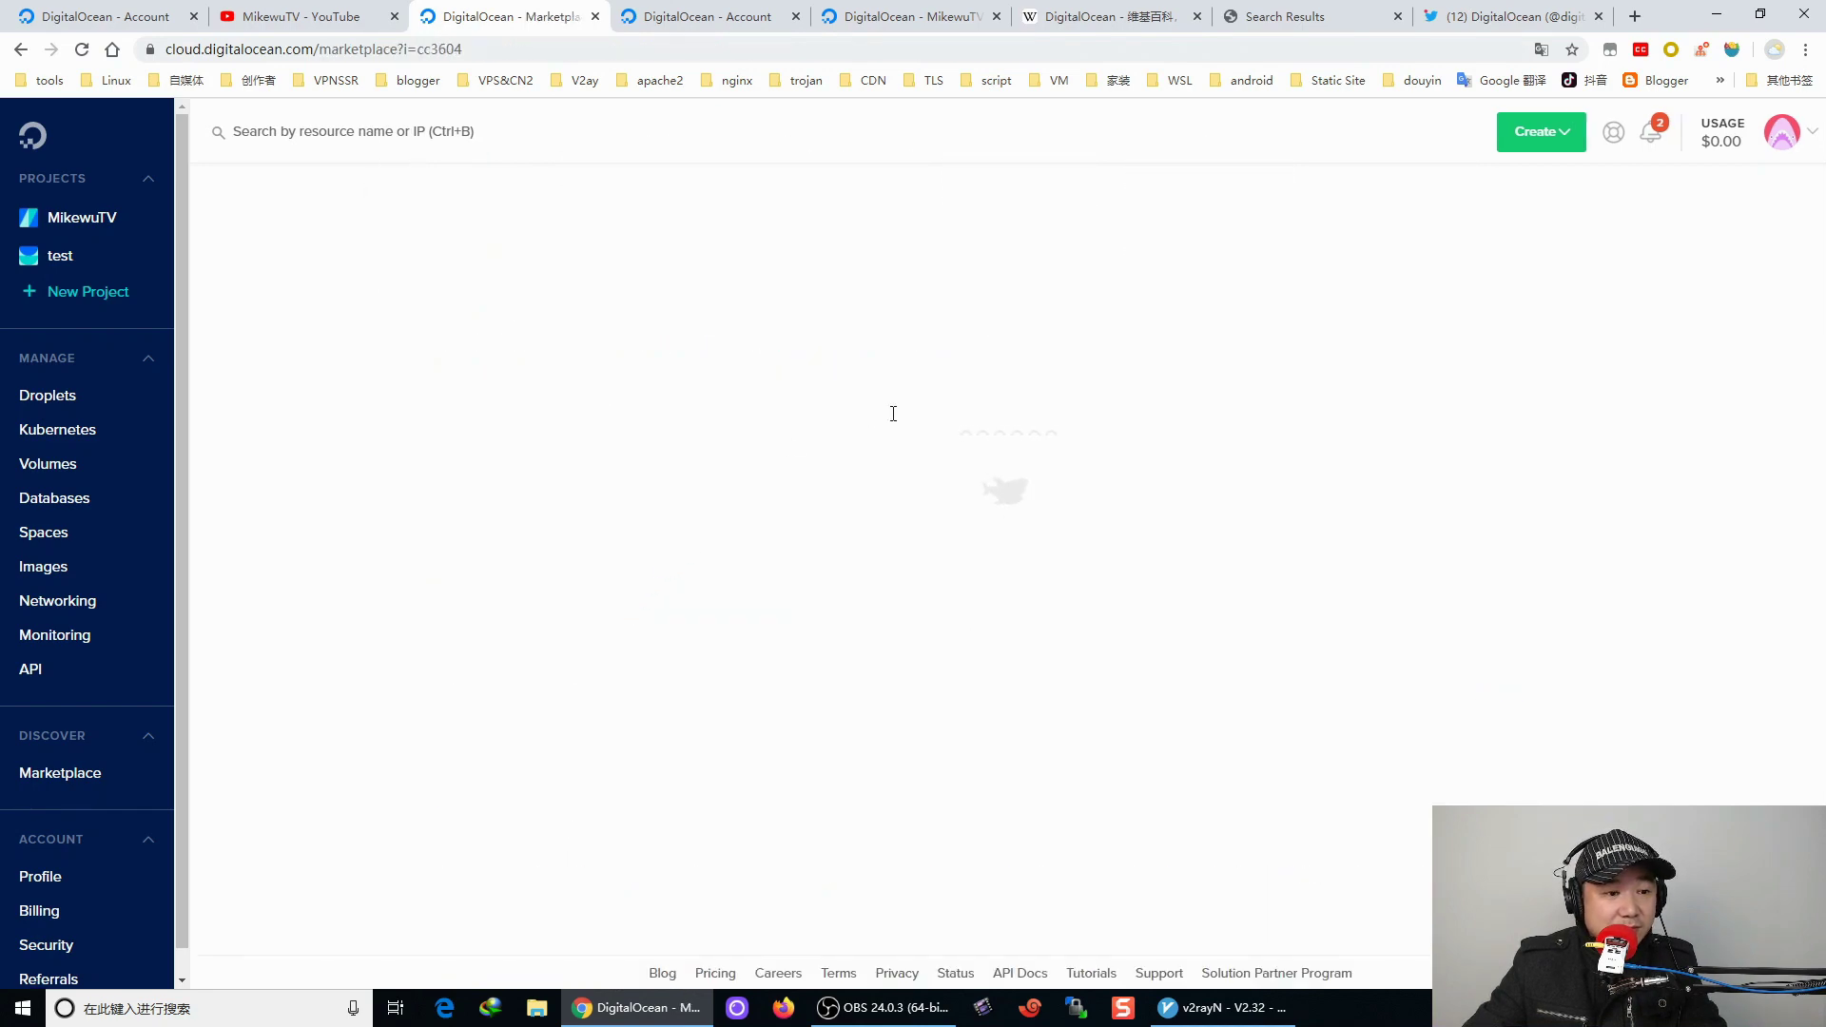
pyautogui.scroll(-3, 913, 415)
pyautogui.scroll(-2, 922, 415)
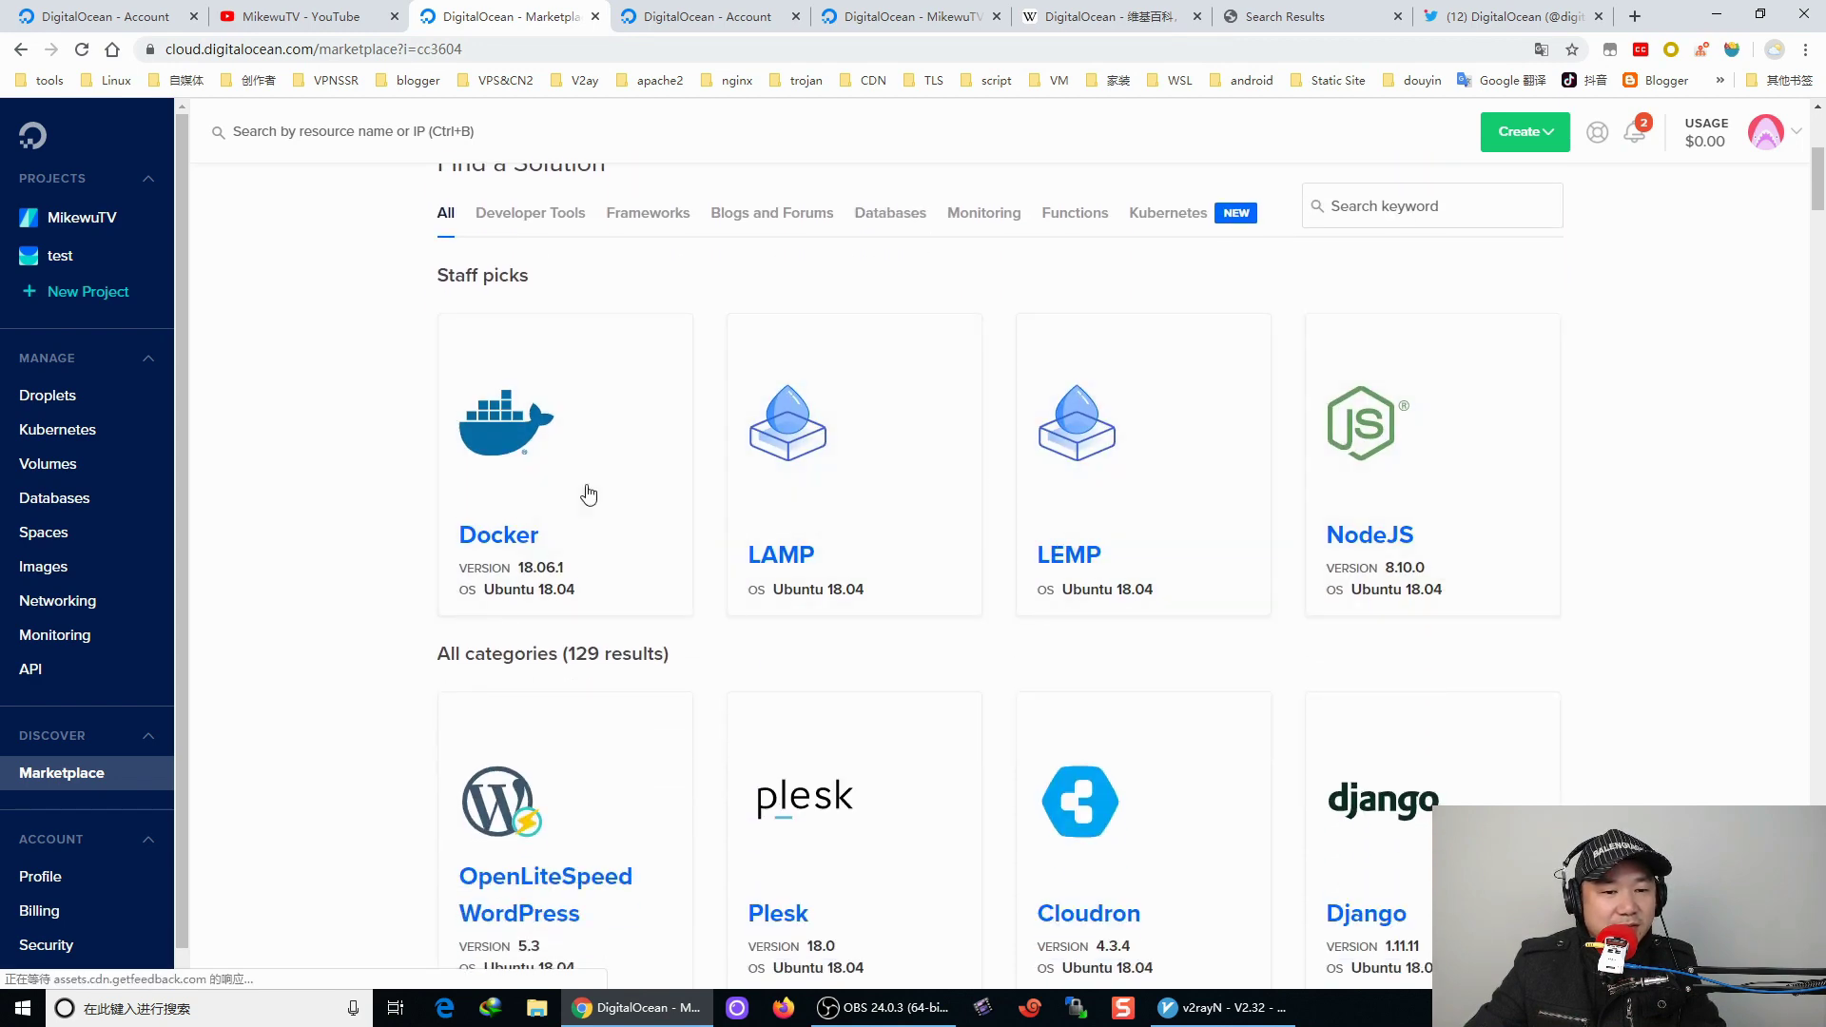
# Look through the Marketplace apps under All categories to the end of the list.
pyautogui.scroll(-4, 583, 489)
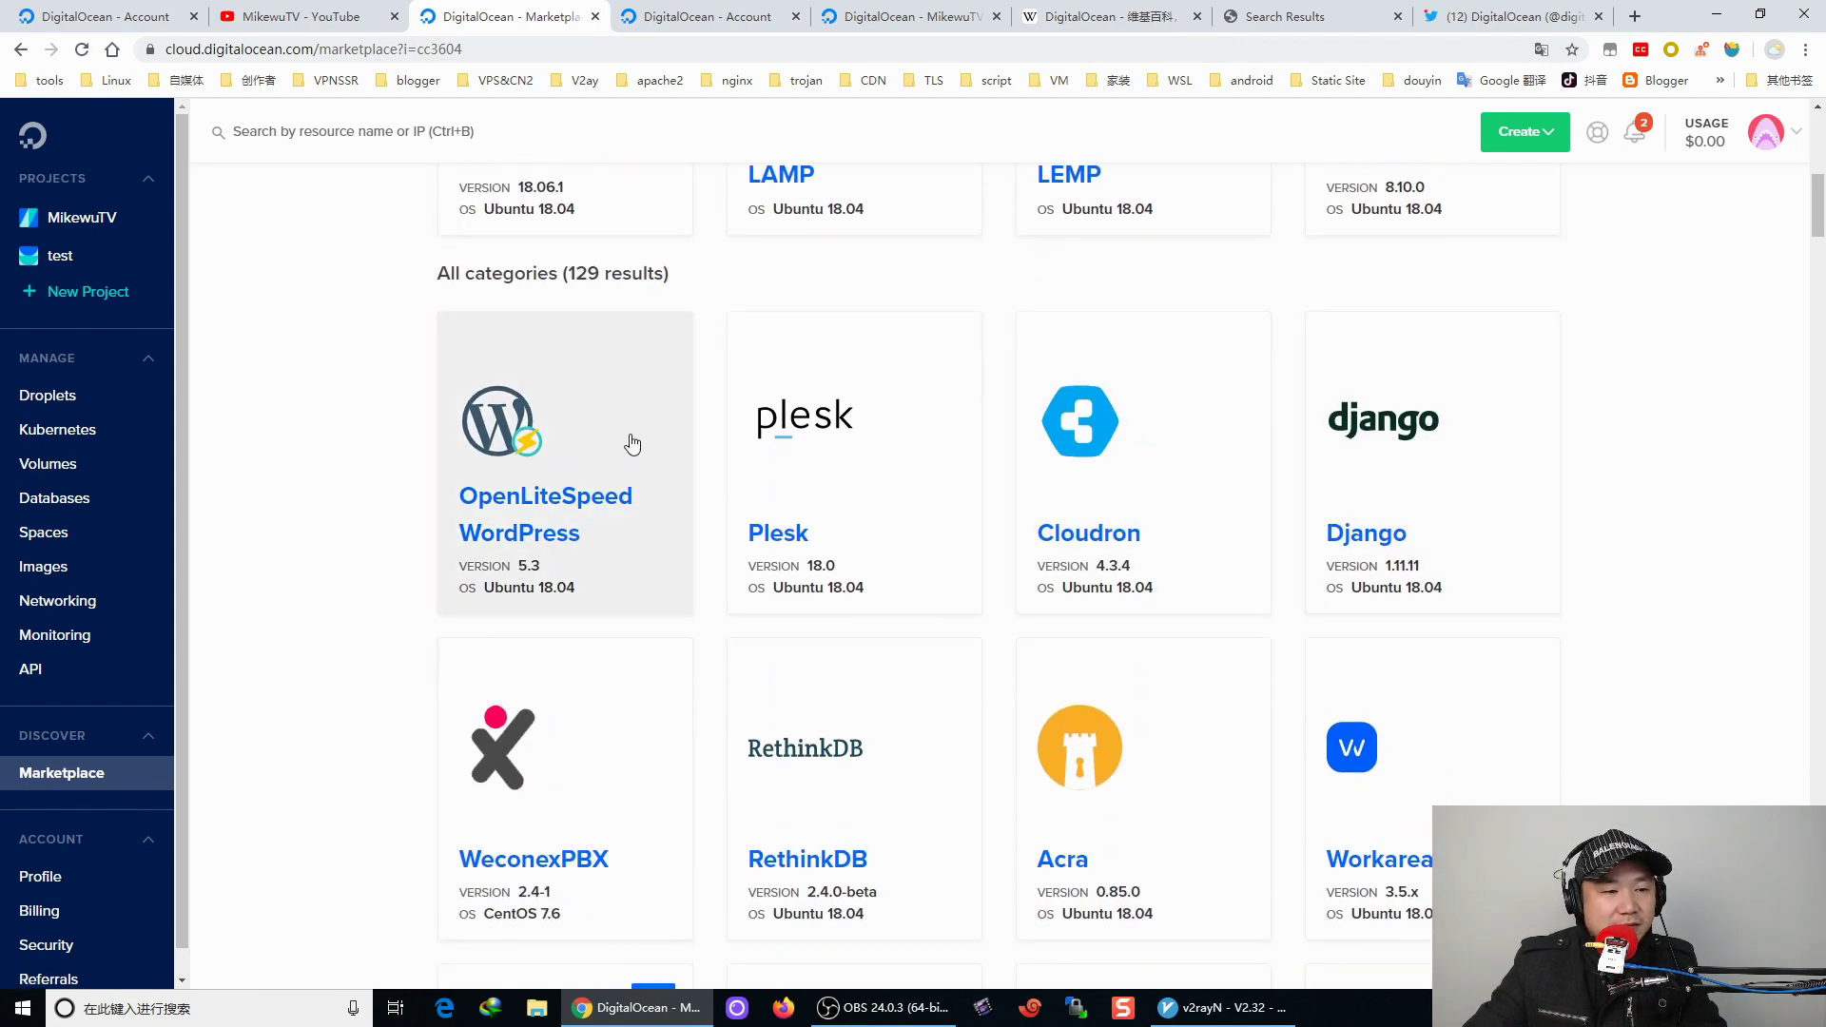
pyautogui.scroll(-4, 1521, 517)
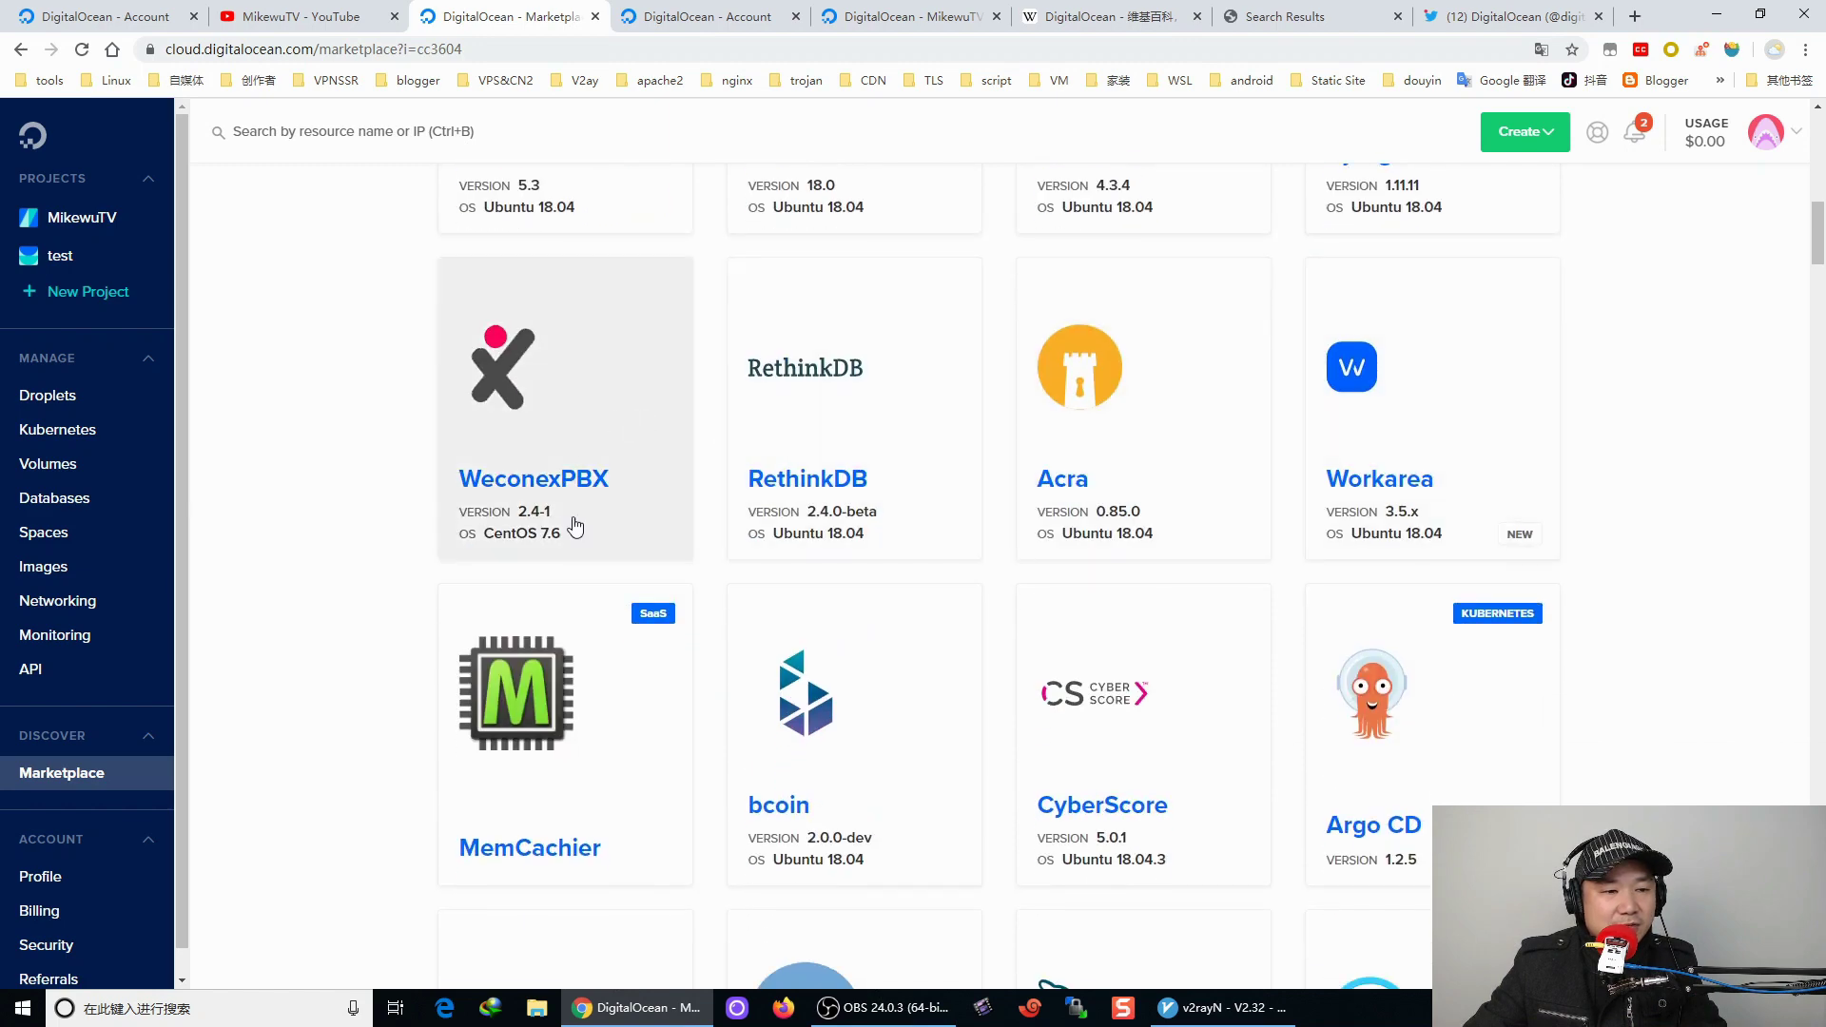
pyautogui.scroll(-2, 1236, 590)
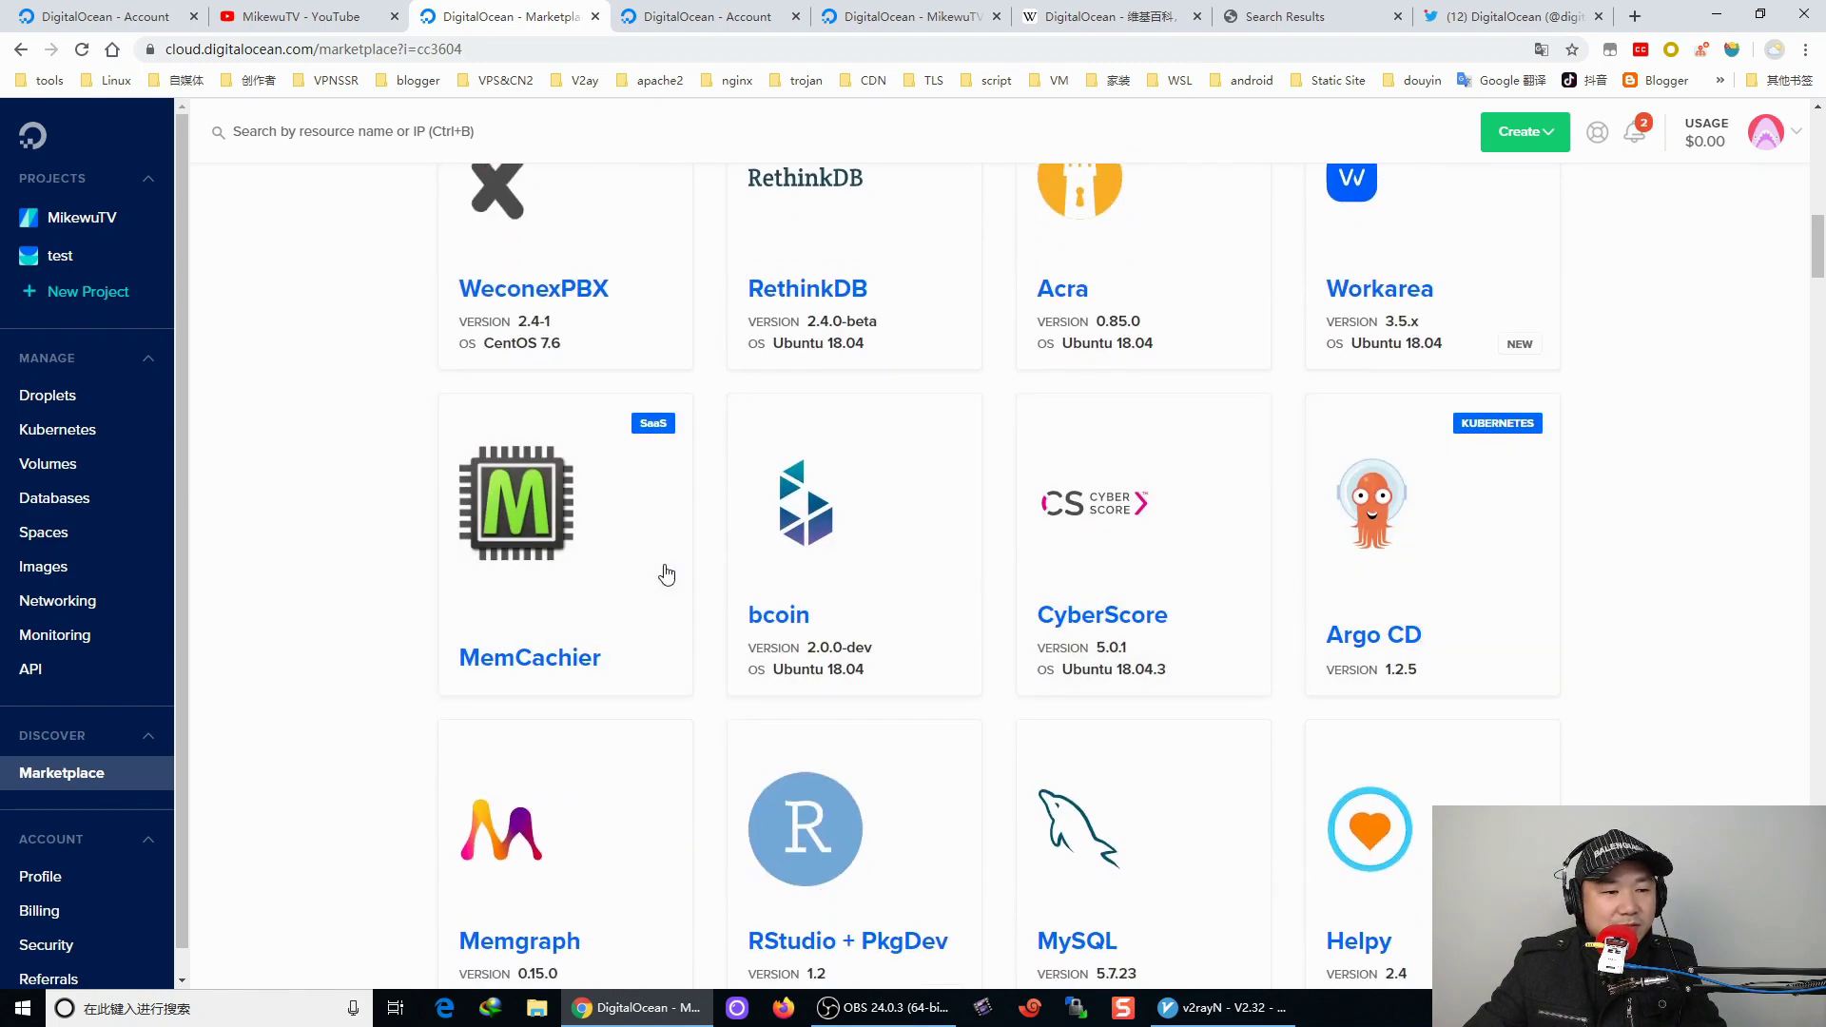
pyautogui.scroll(-4, 590, 590)
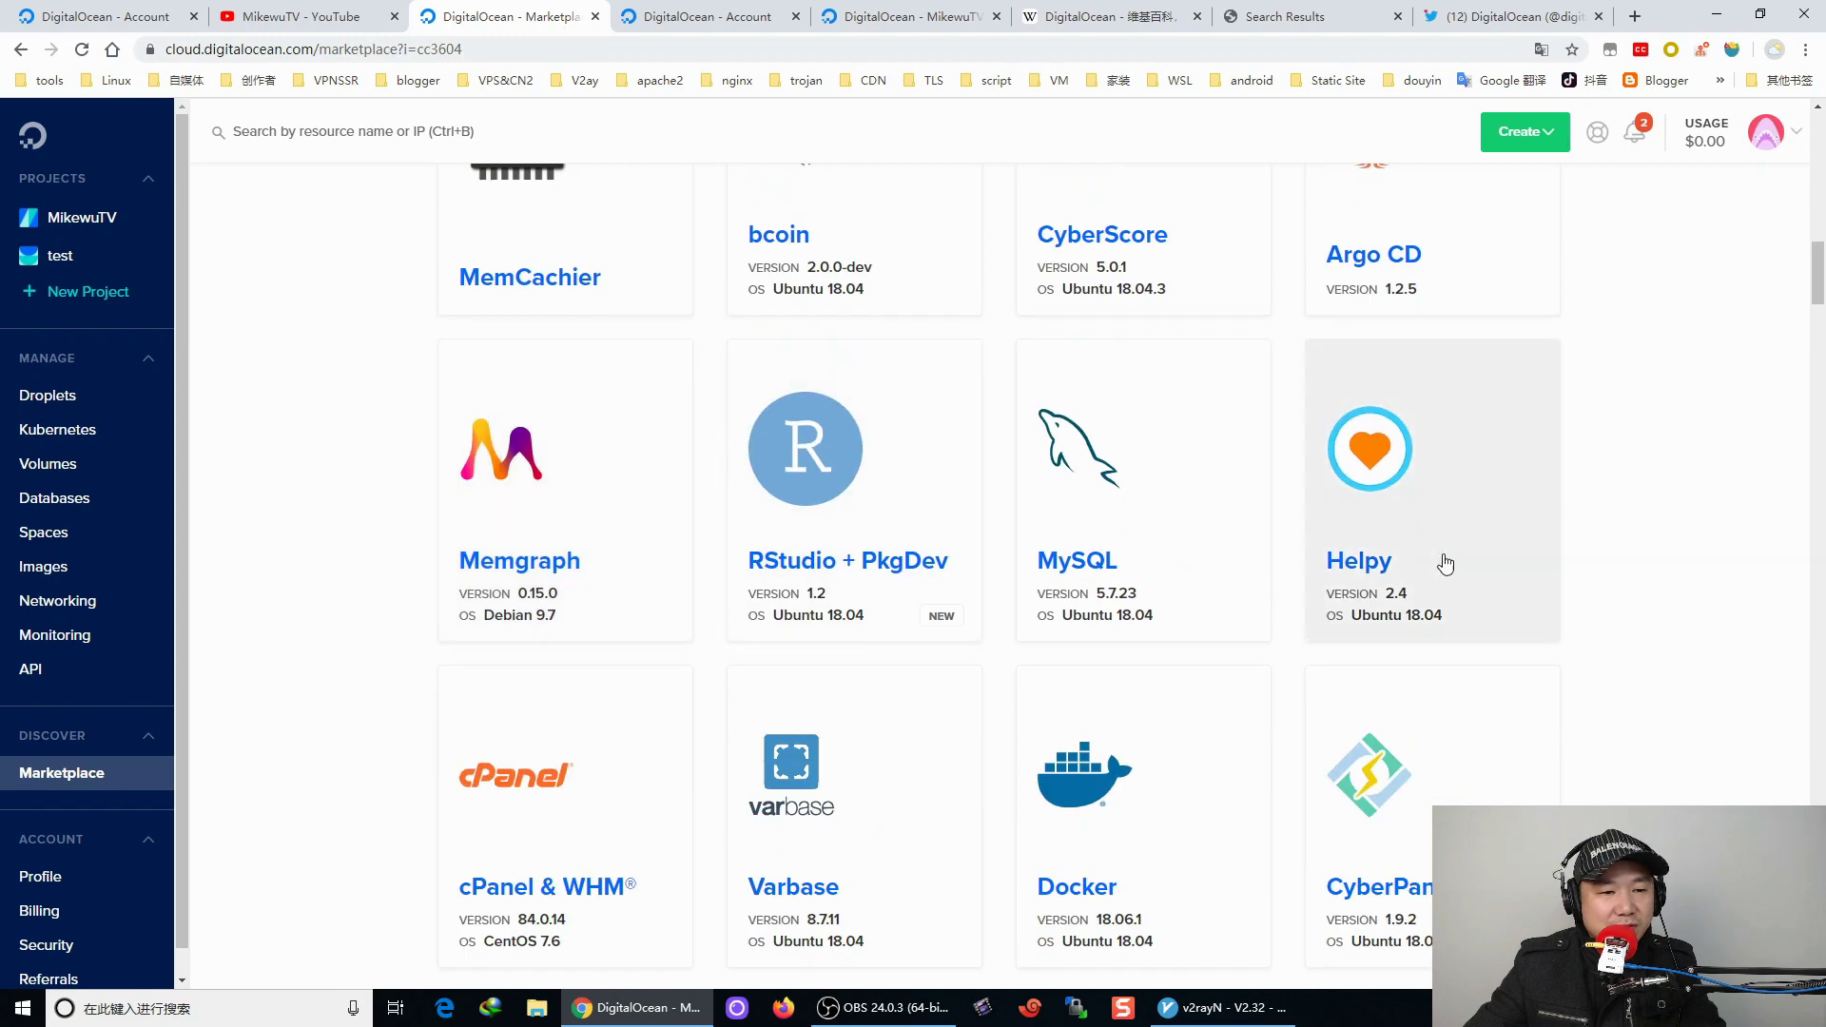
pyautogui.scroll(-5, 1436, 583)
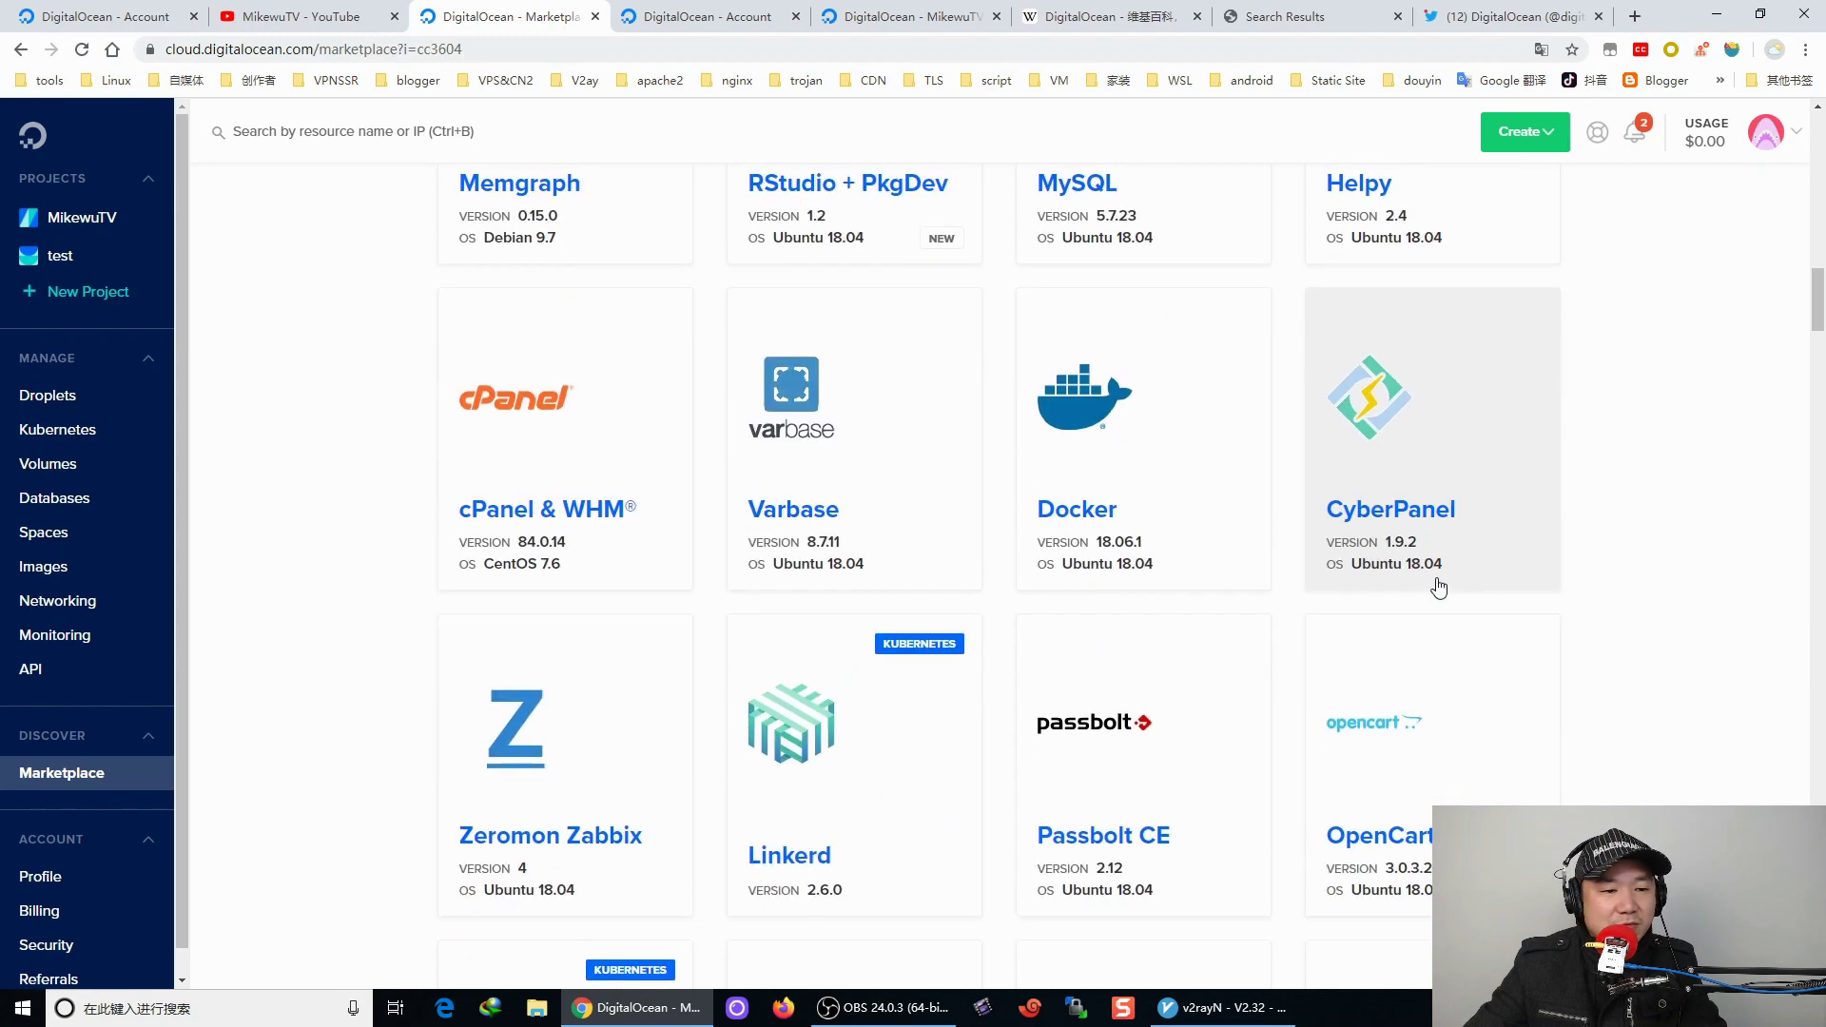
pyautogui.scroll(-1, 617, 657)
pyautogui.scroll(-3, 856, 618)
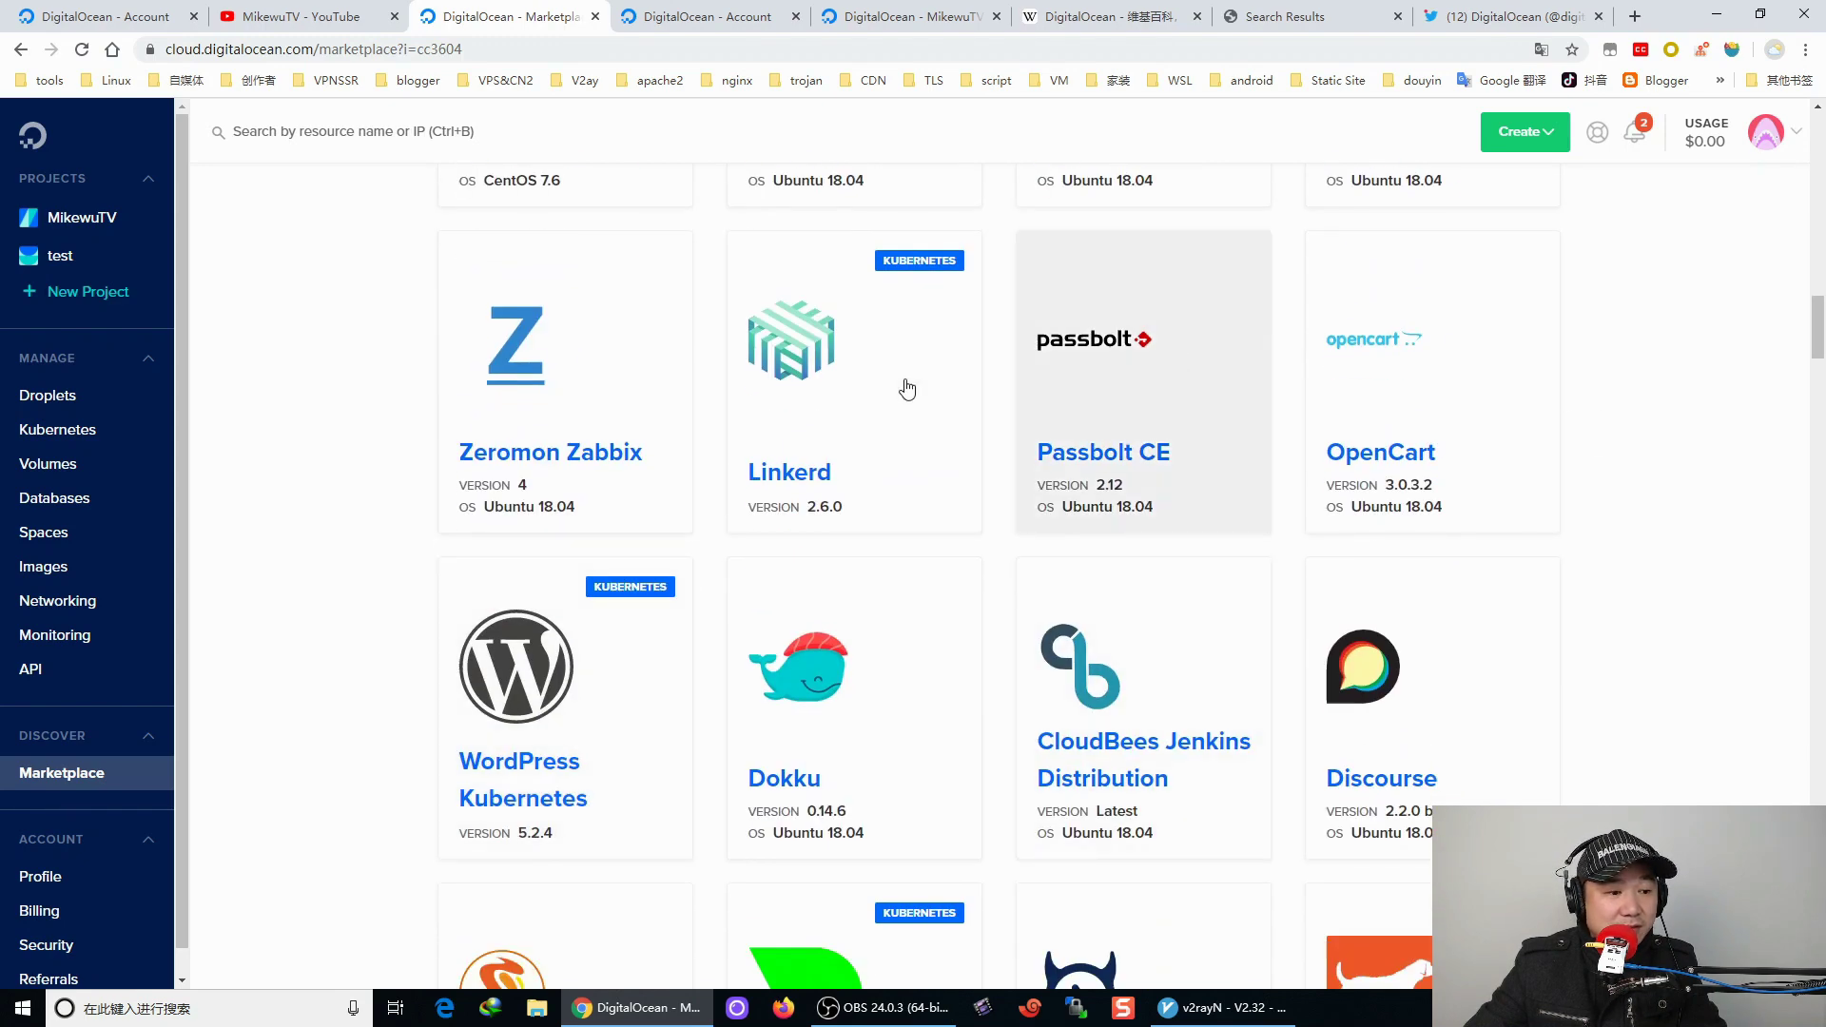
pyautogui.scroll(-1, 761, 475)
pyautogui.scroll(-3, 1427, 510)
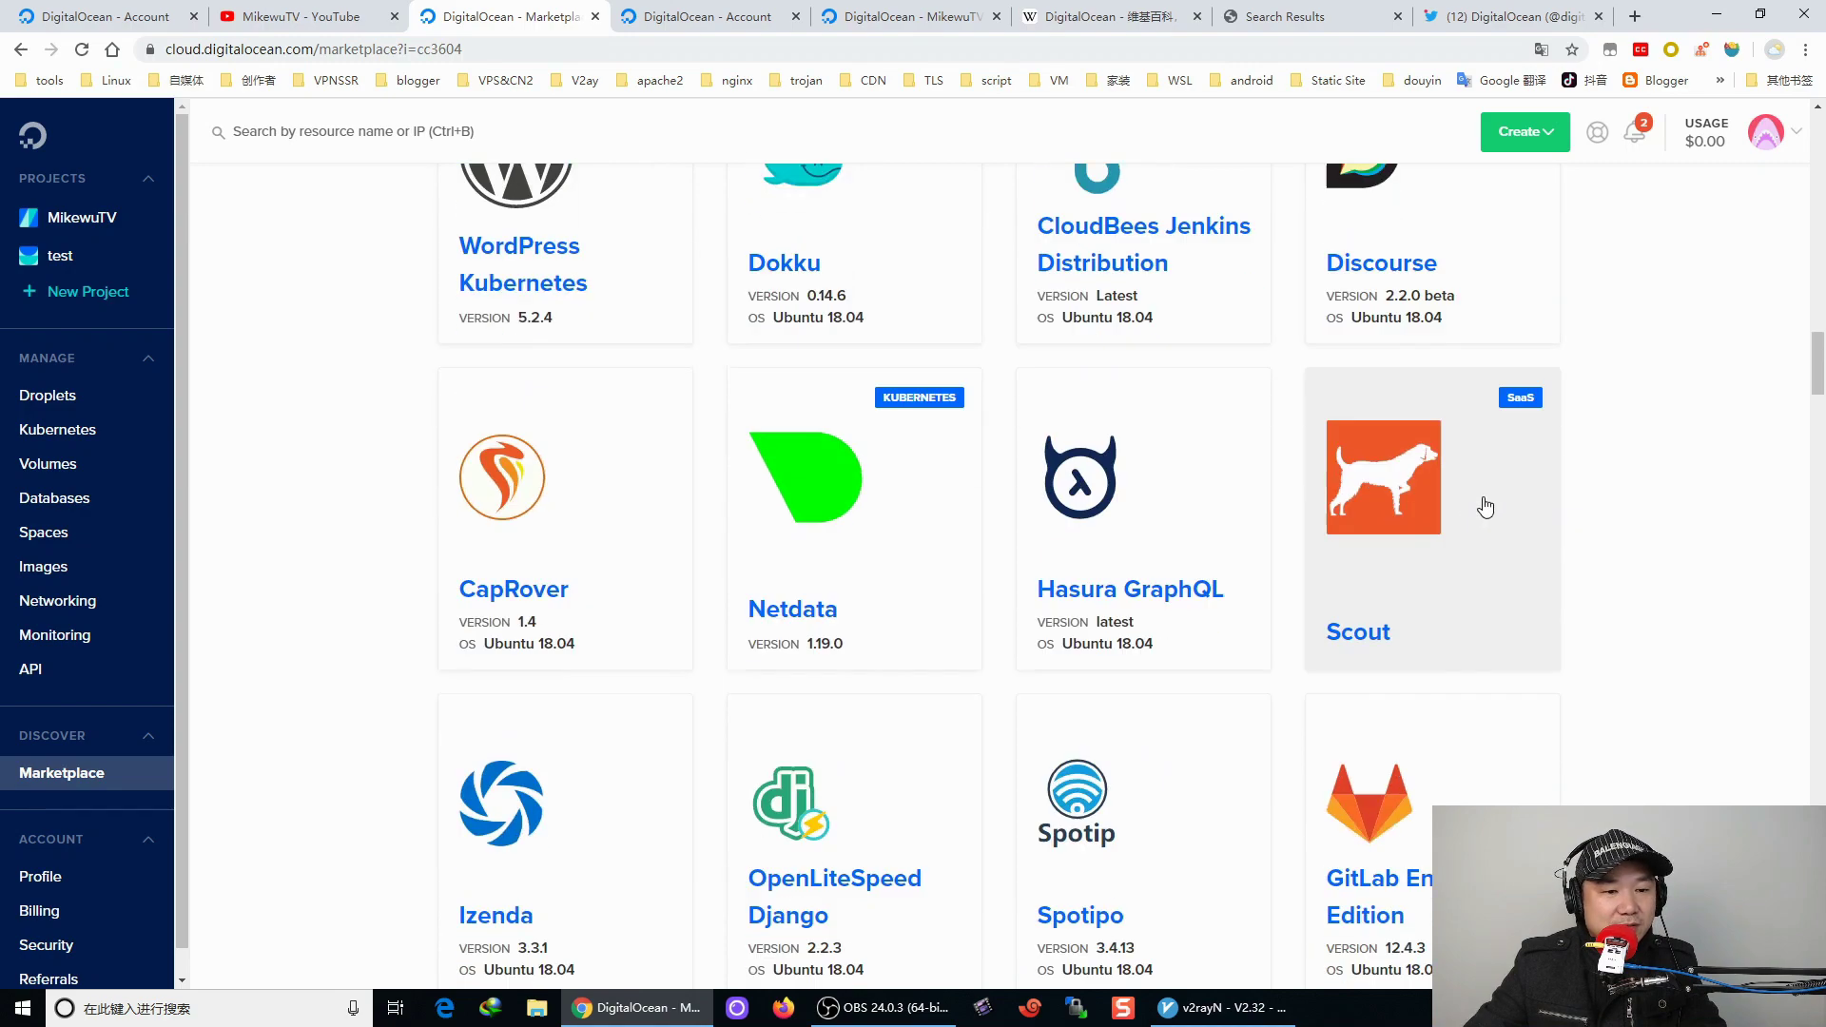
pyautogui.scroll(-3, 1178, 616)
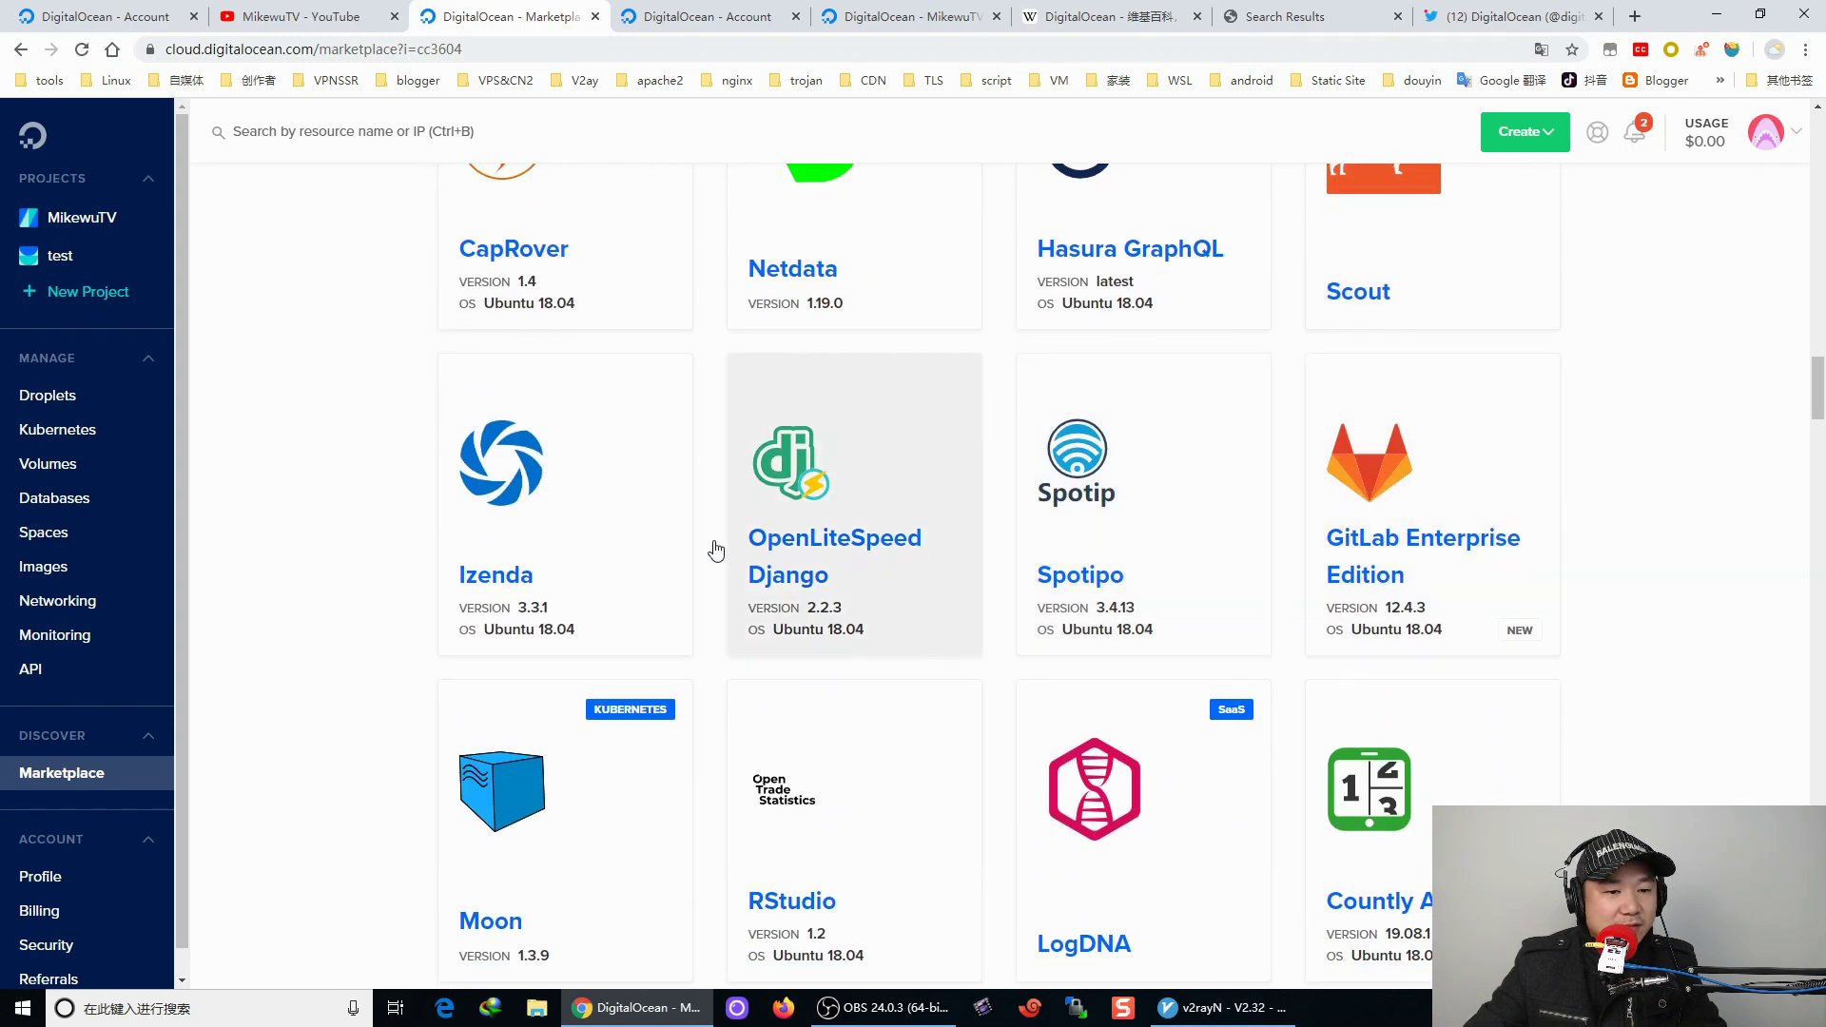
pyautogui.scroll(-3, 555, 611)
pyautogui.scroll(-4, 1332, 604)
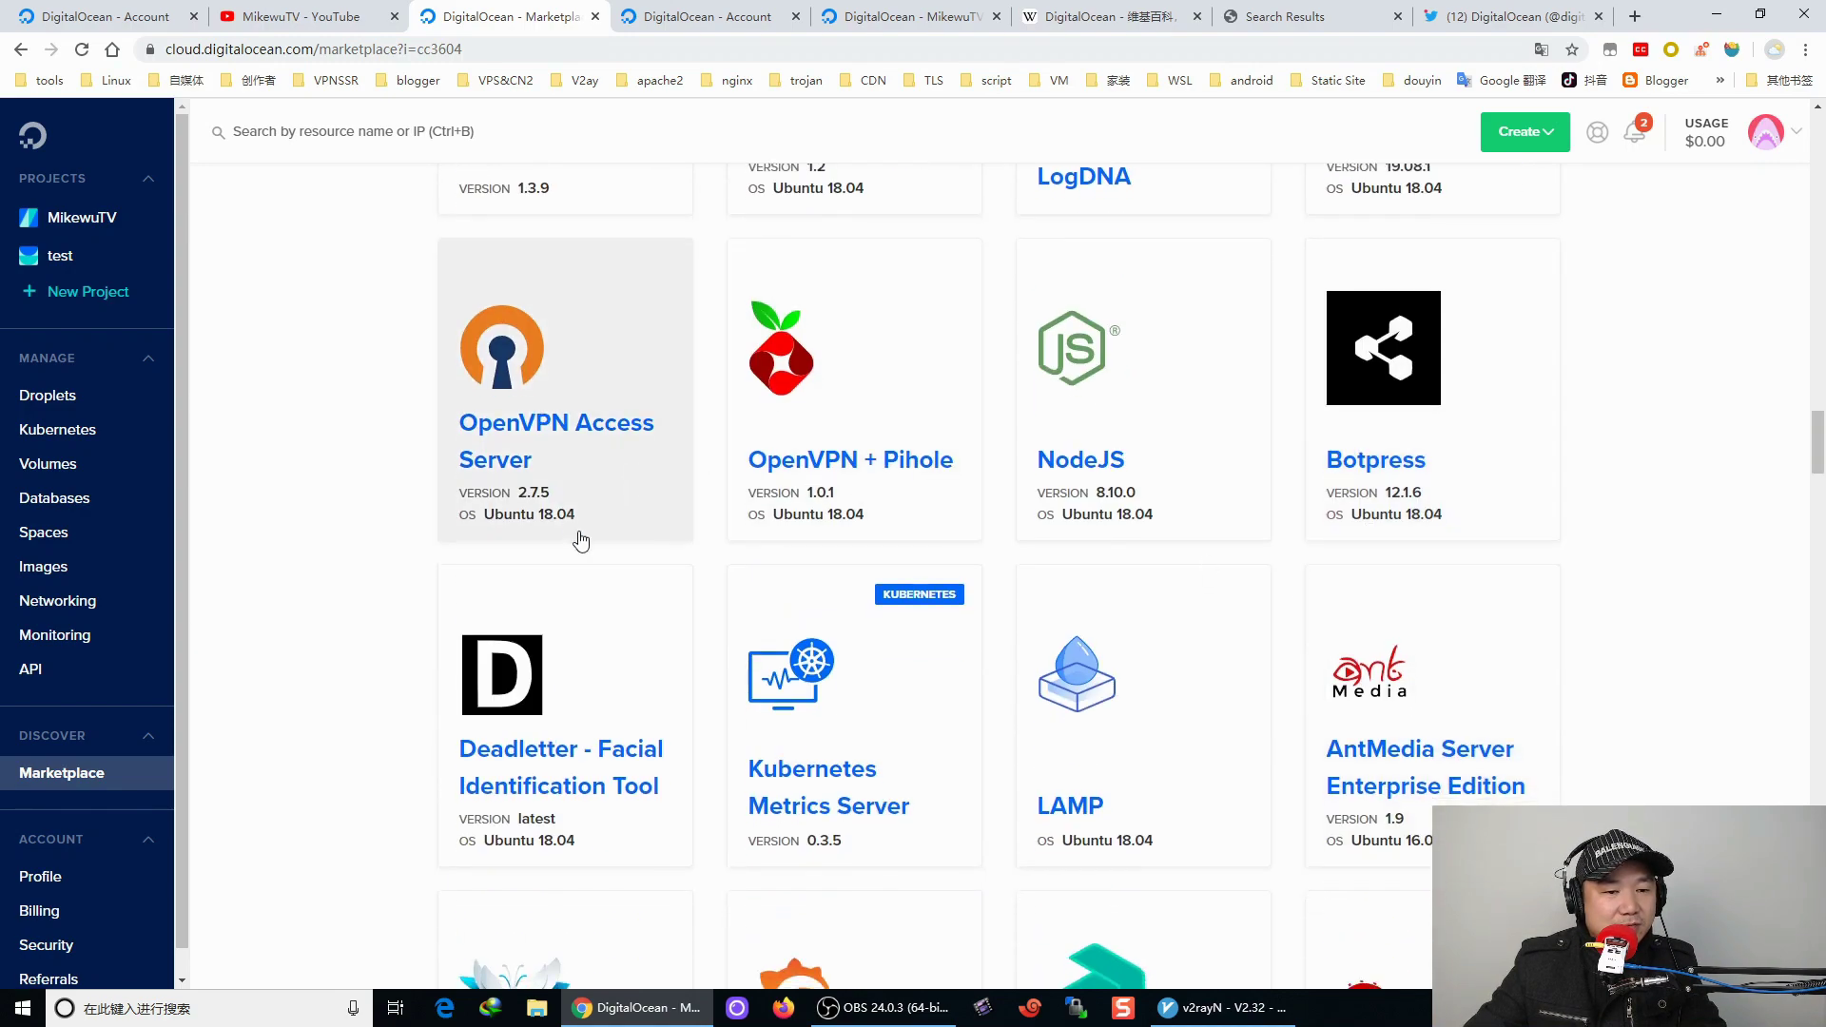
pyautogui.scroll(-4, 583, 534)
pyautogui.scroll(-4, 726, 411)
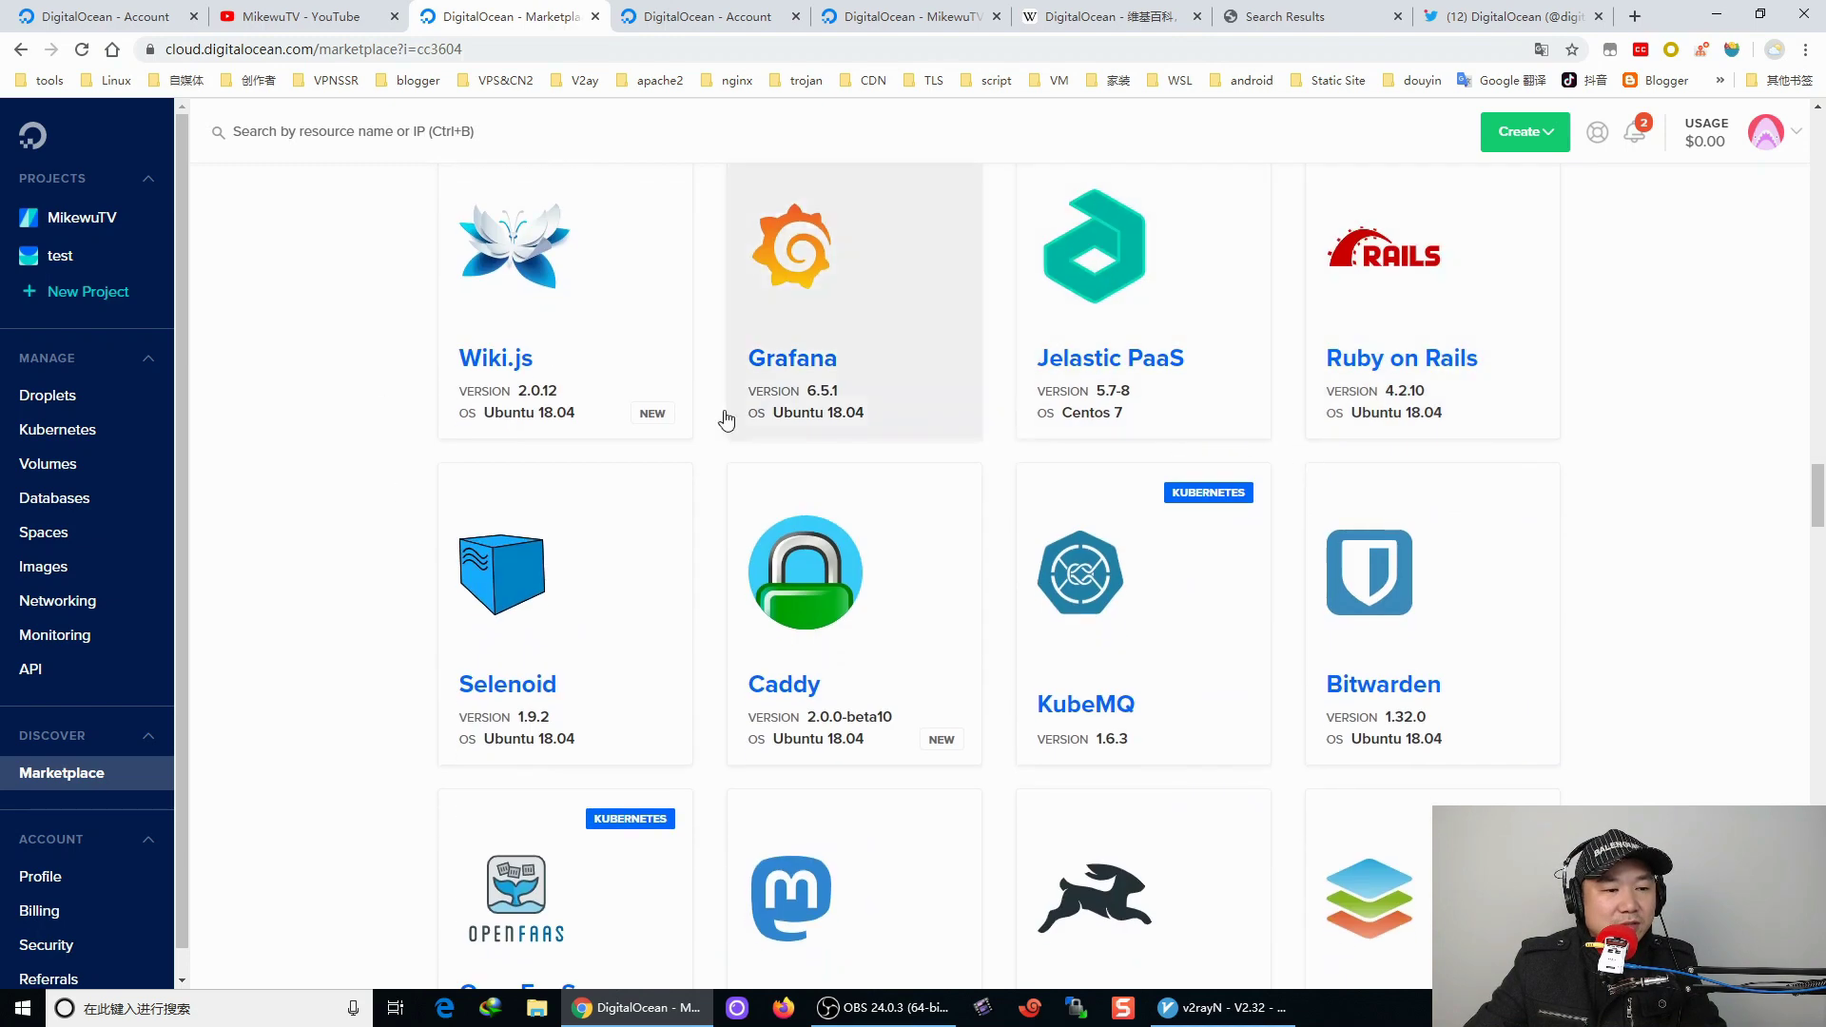
pyautogui.scroll(-3, 657, 636)
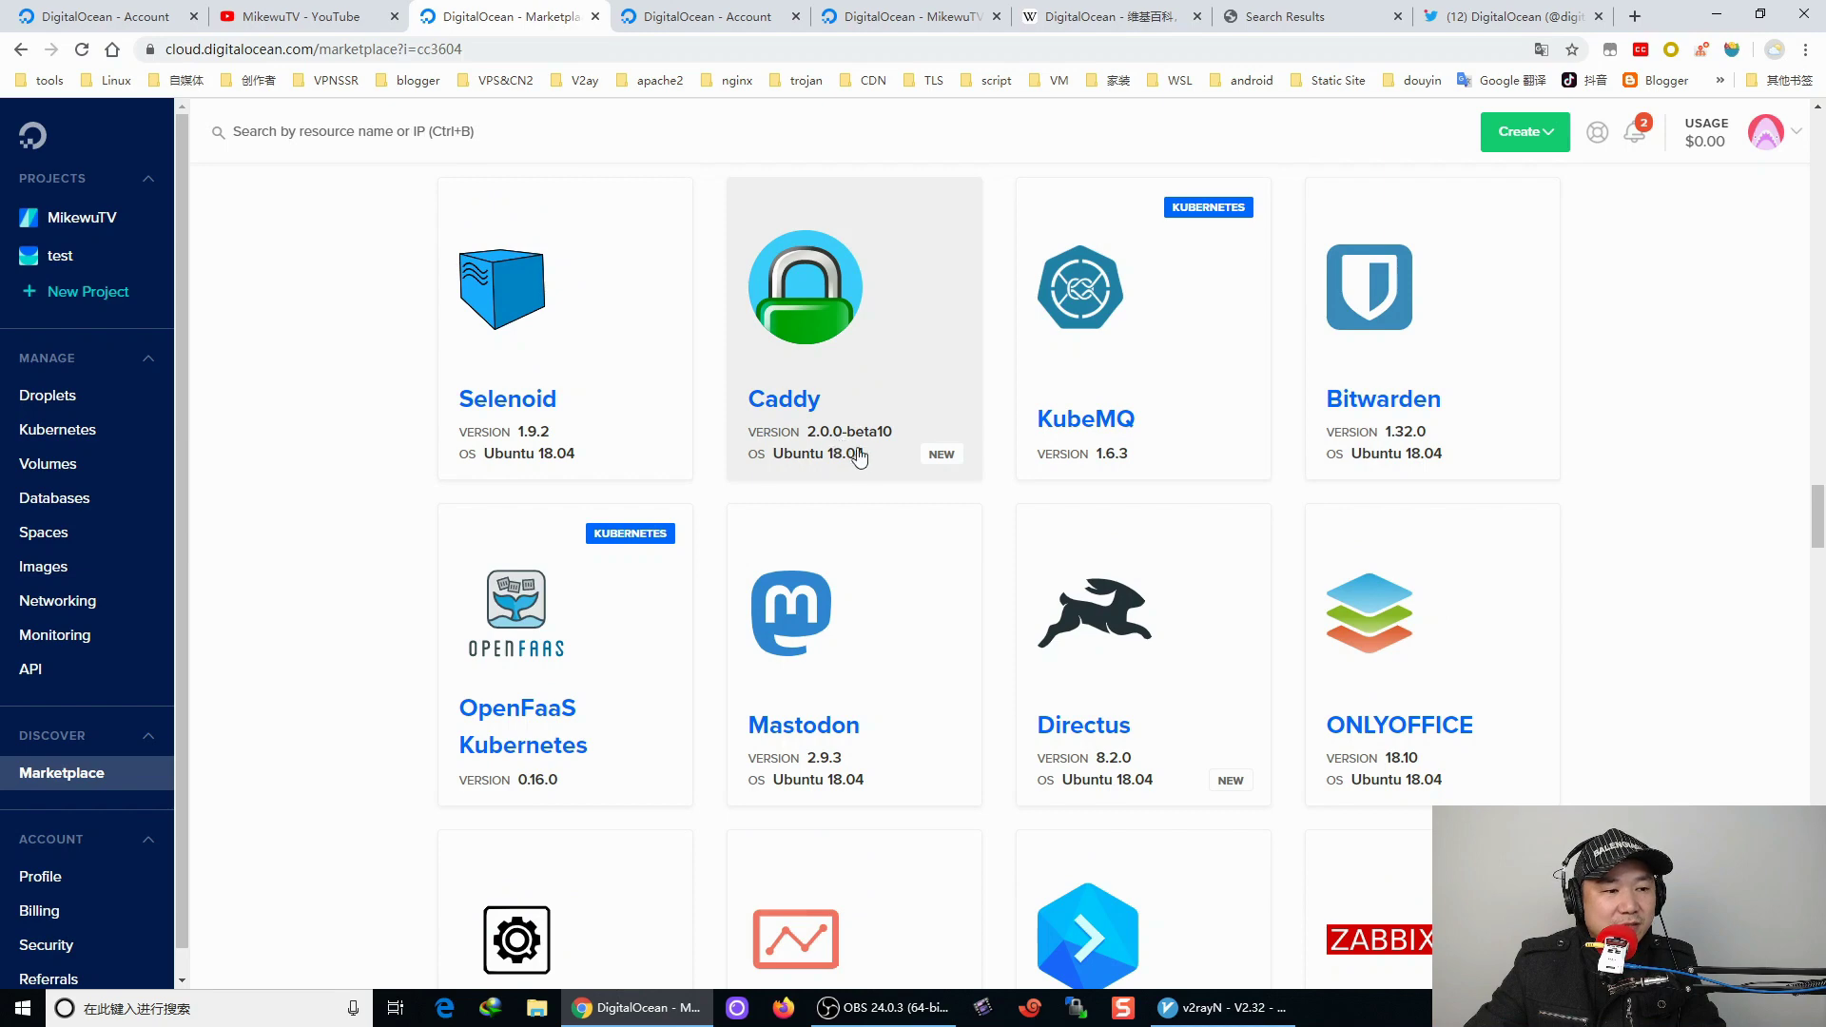
pyautogui.scroll(-5, 856, 455)
pyautogui.scroll(-4, 1241, 594)
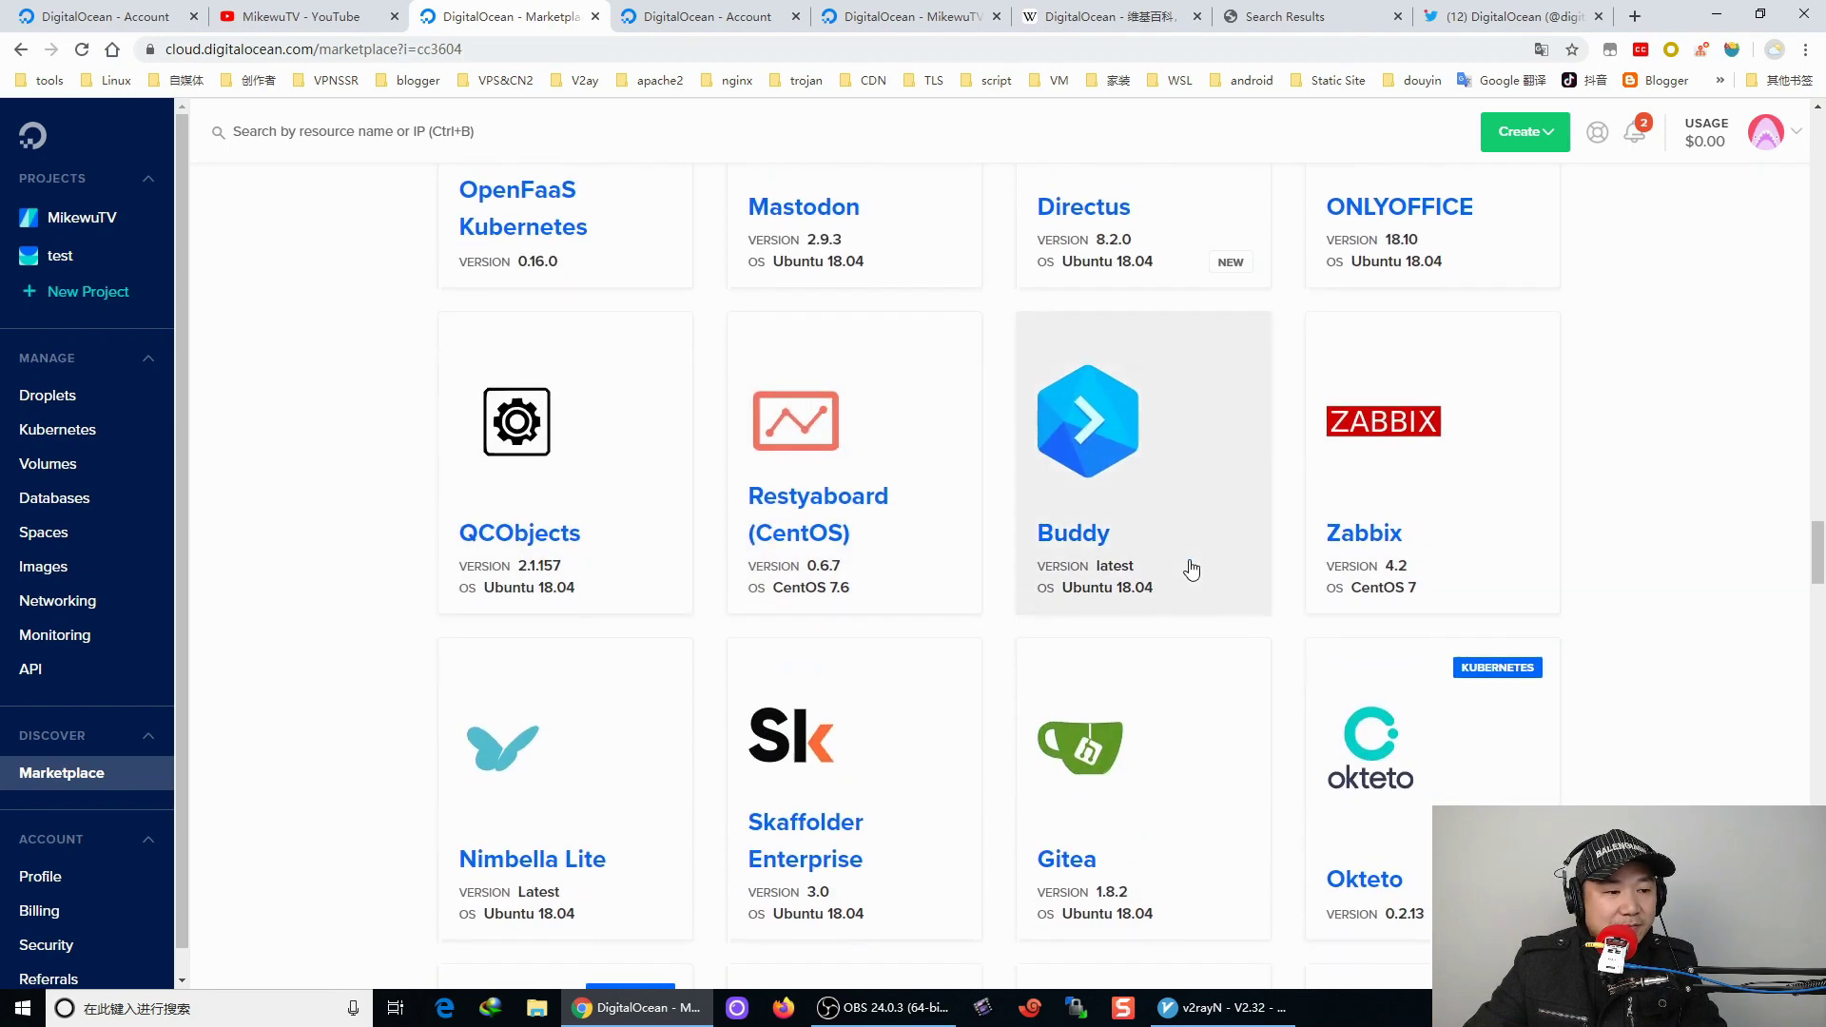
pyautogui.scroll(-4, 569, 561)
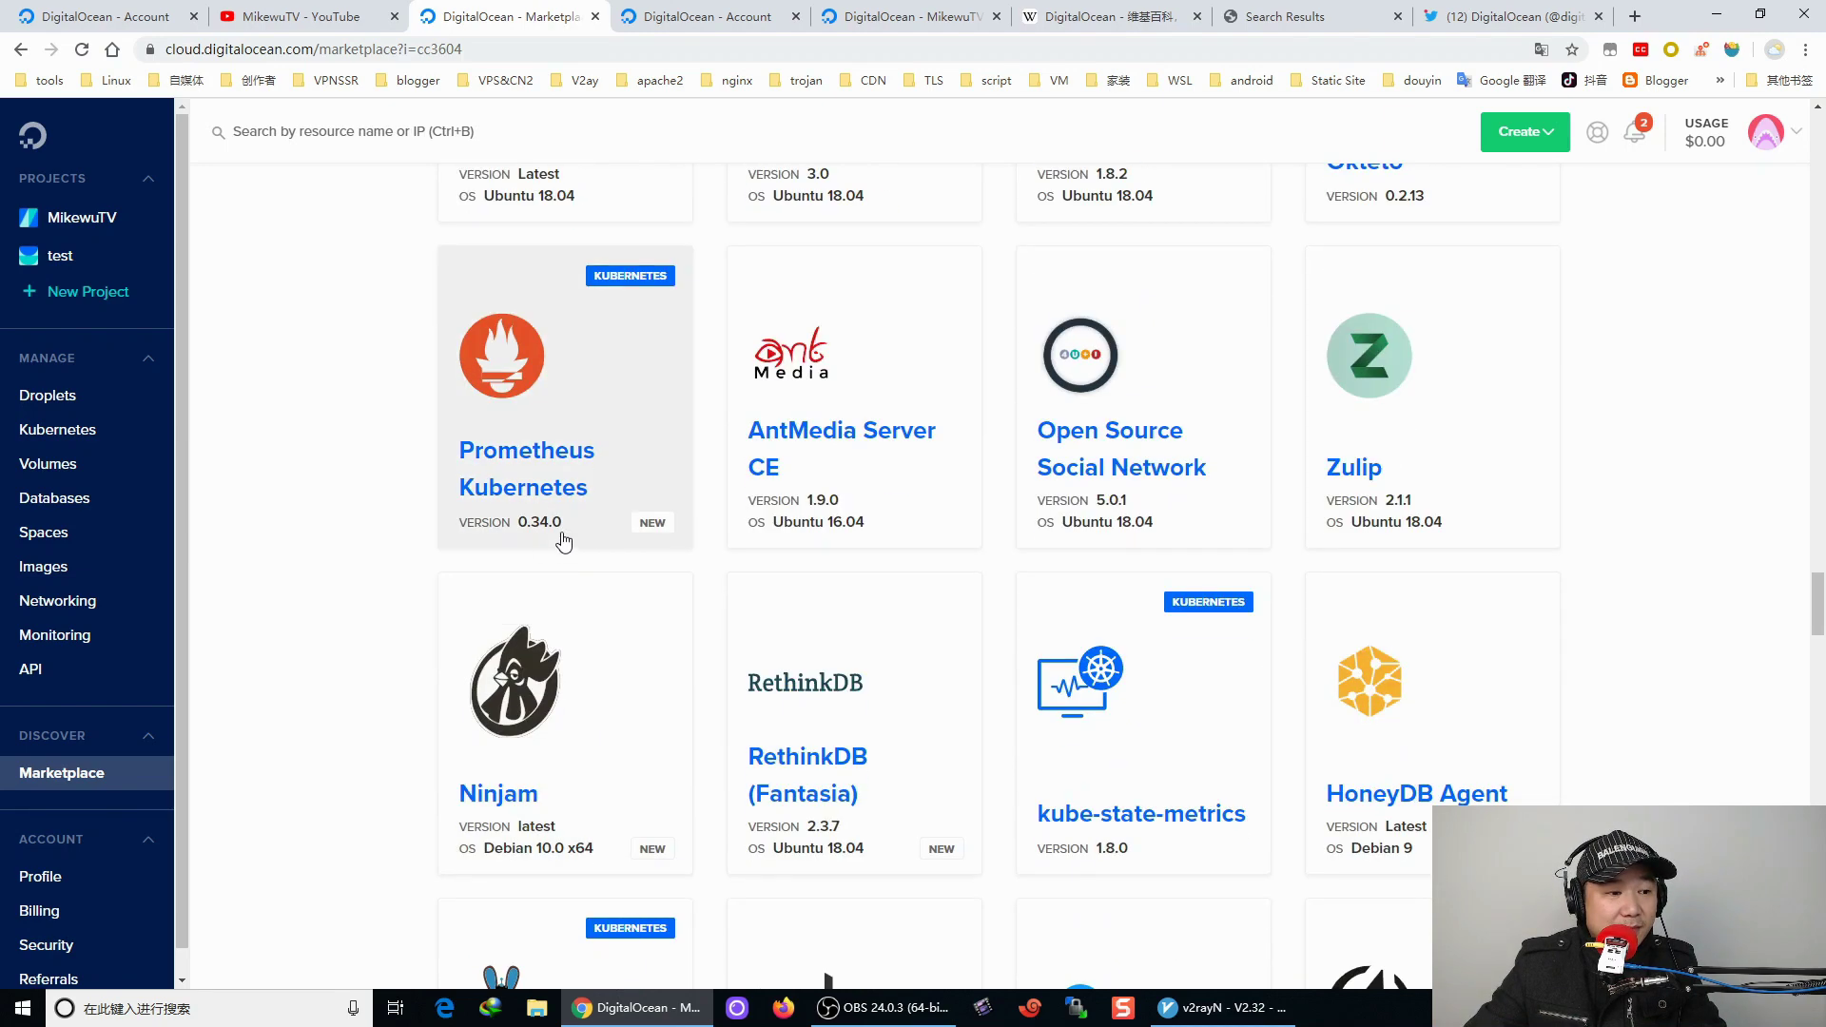
pyautogui.scroll(-7, 788, 579)
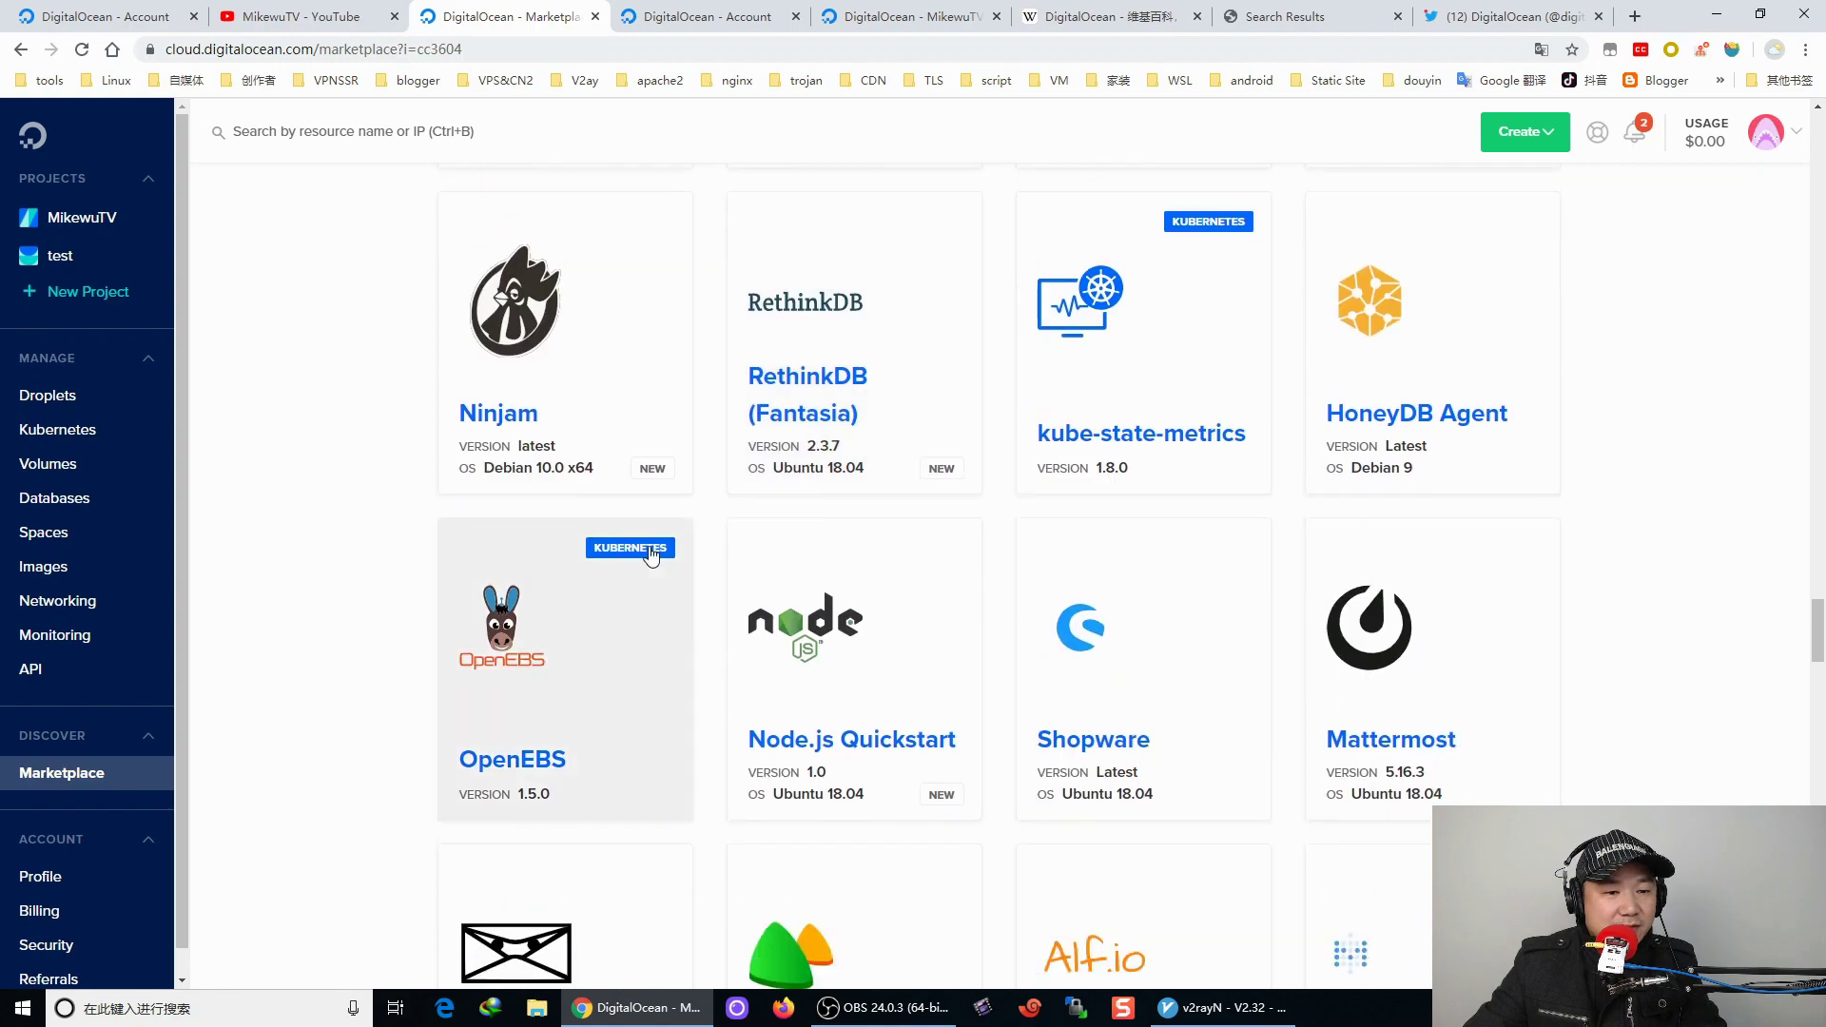
pyautogui.scroll(-3, 665, 556)
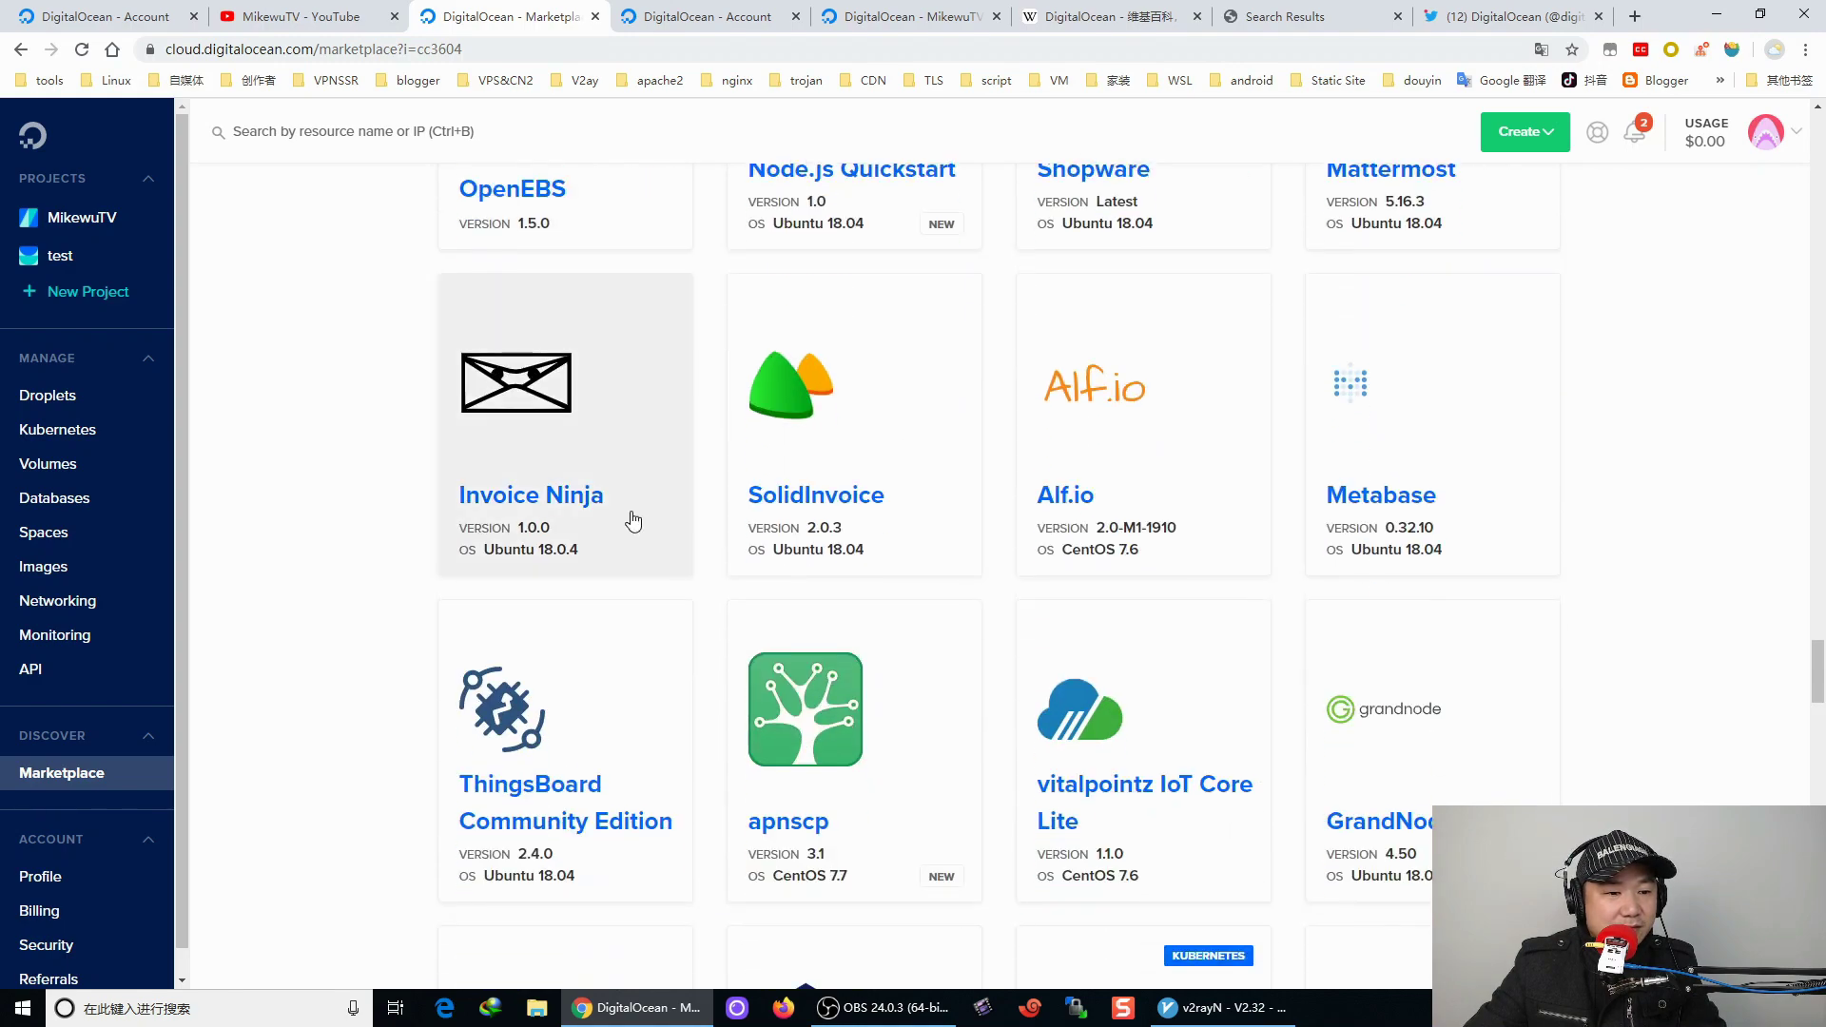
pyautogui.scroll(-4, 628, 523)
pyautogui.scroll(-4, 609, 530)
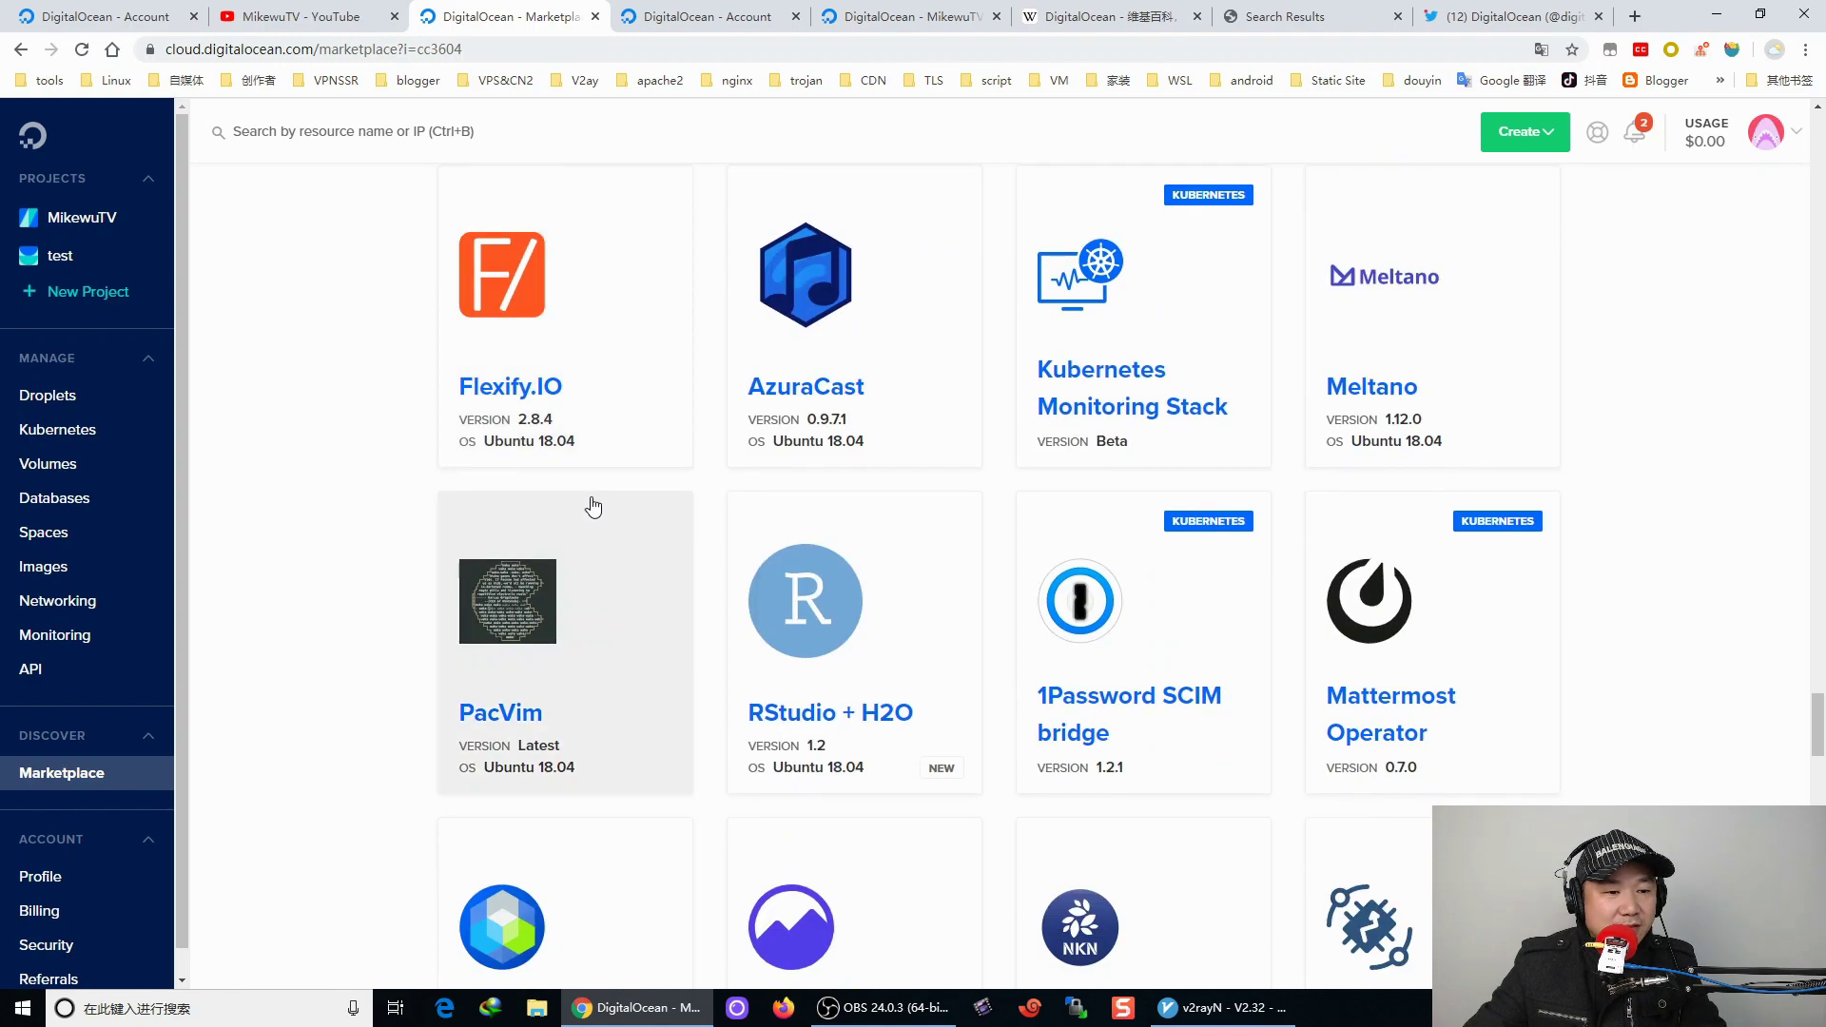
pyautogui.scroll(-4, 614, 504)
pyautogui.scroll(-4, 618, 487)
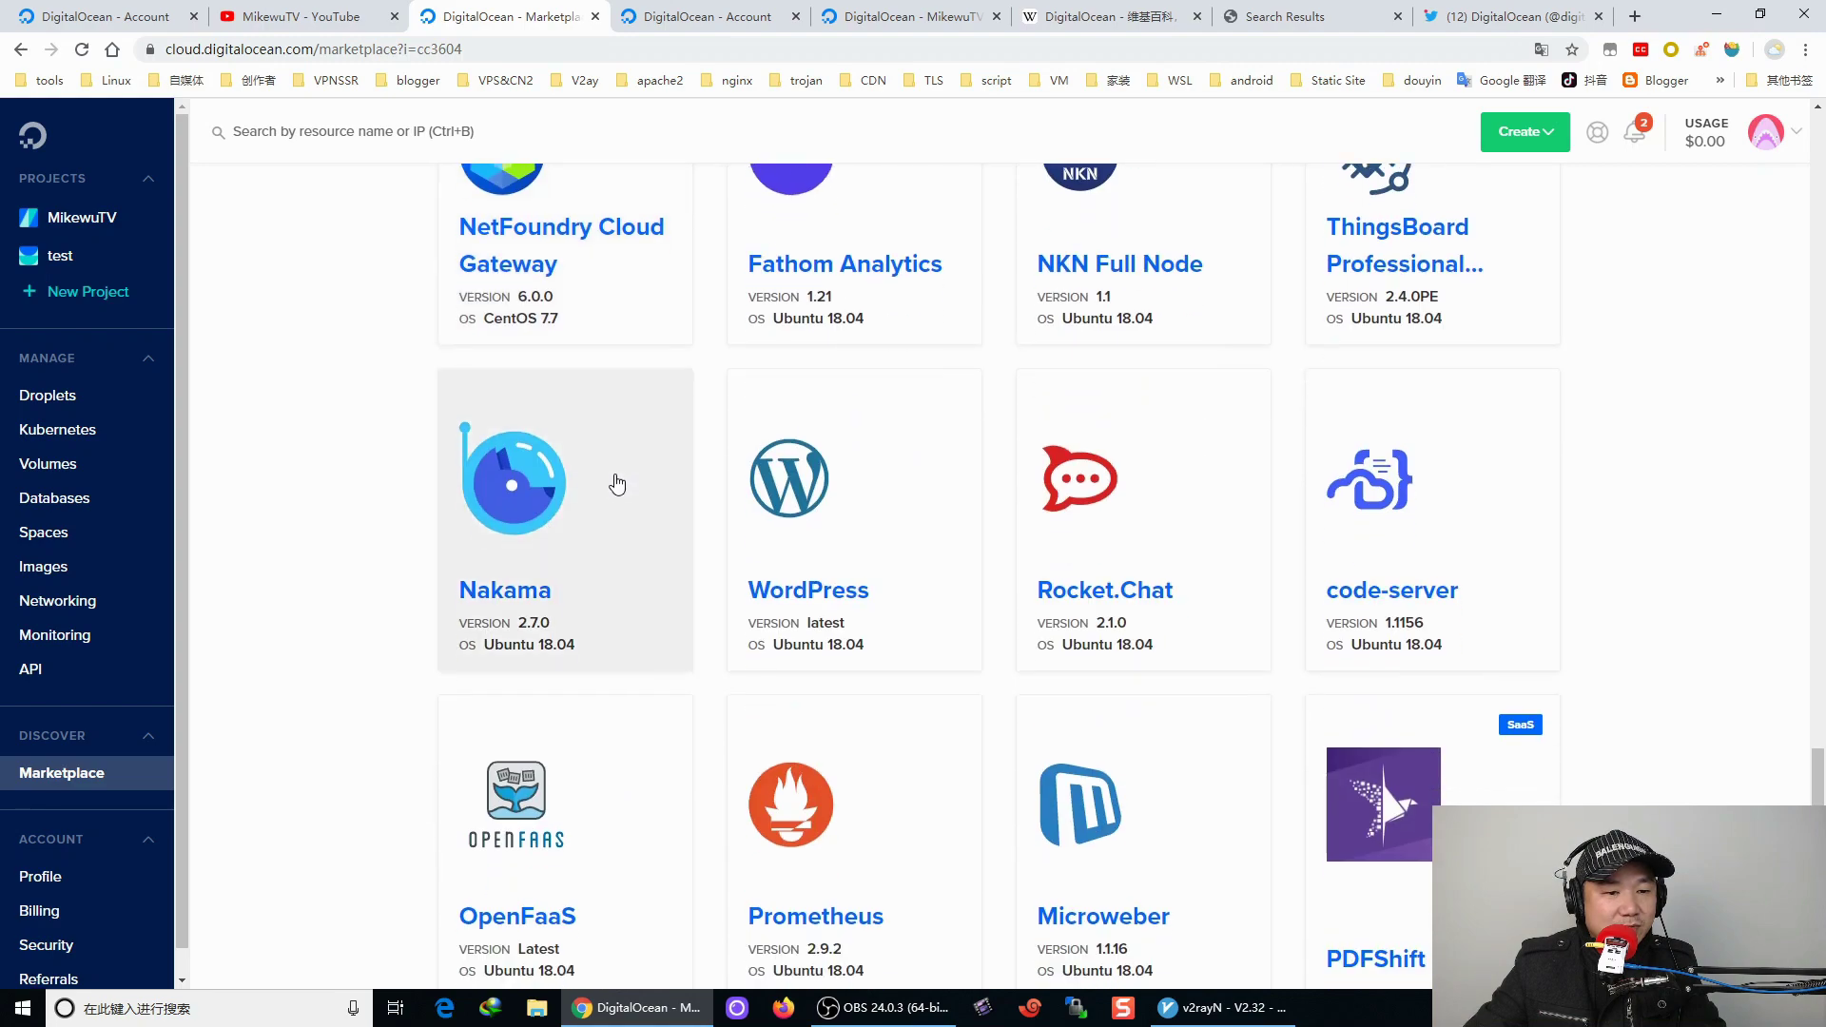
pyautogui.scroll(-6, 620, 490)
pyautogui.scroll(-4, 623, 493)
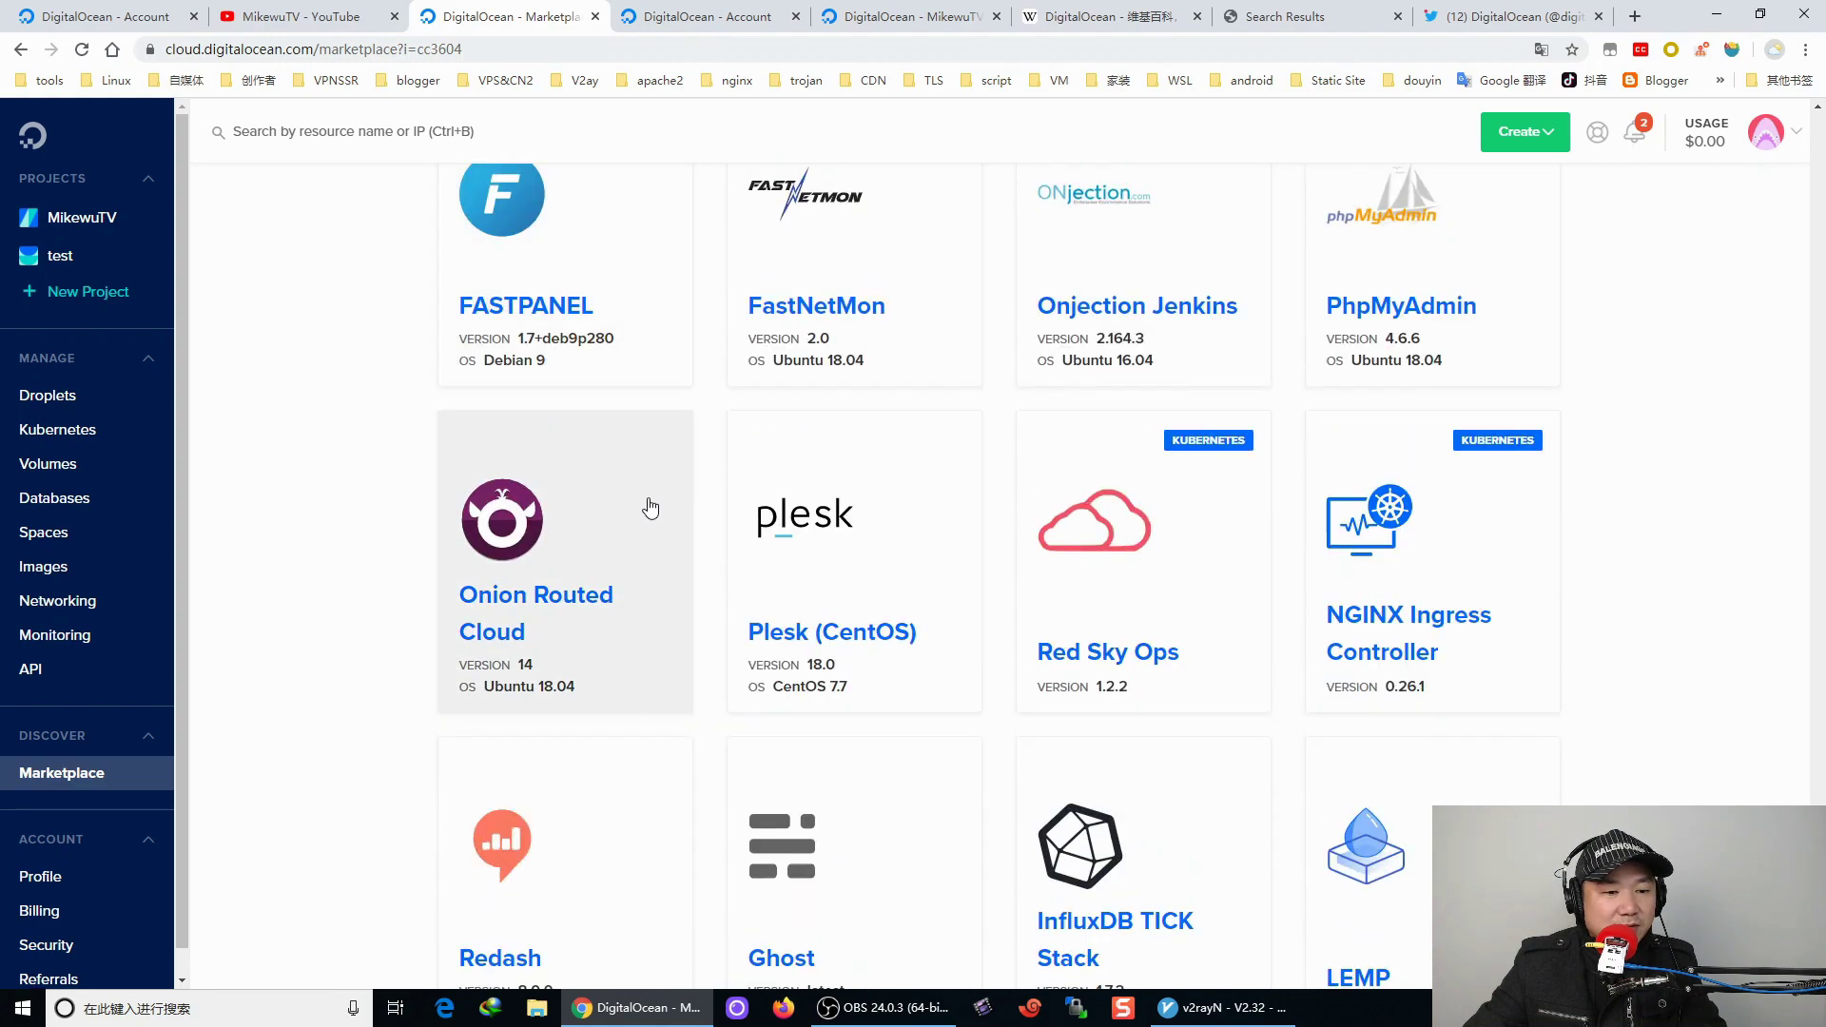
pyautogui.scroll(-3, 666, 613)
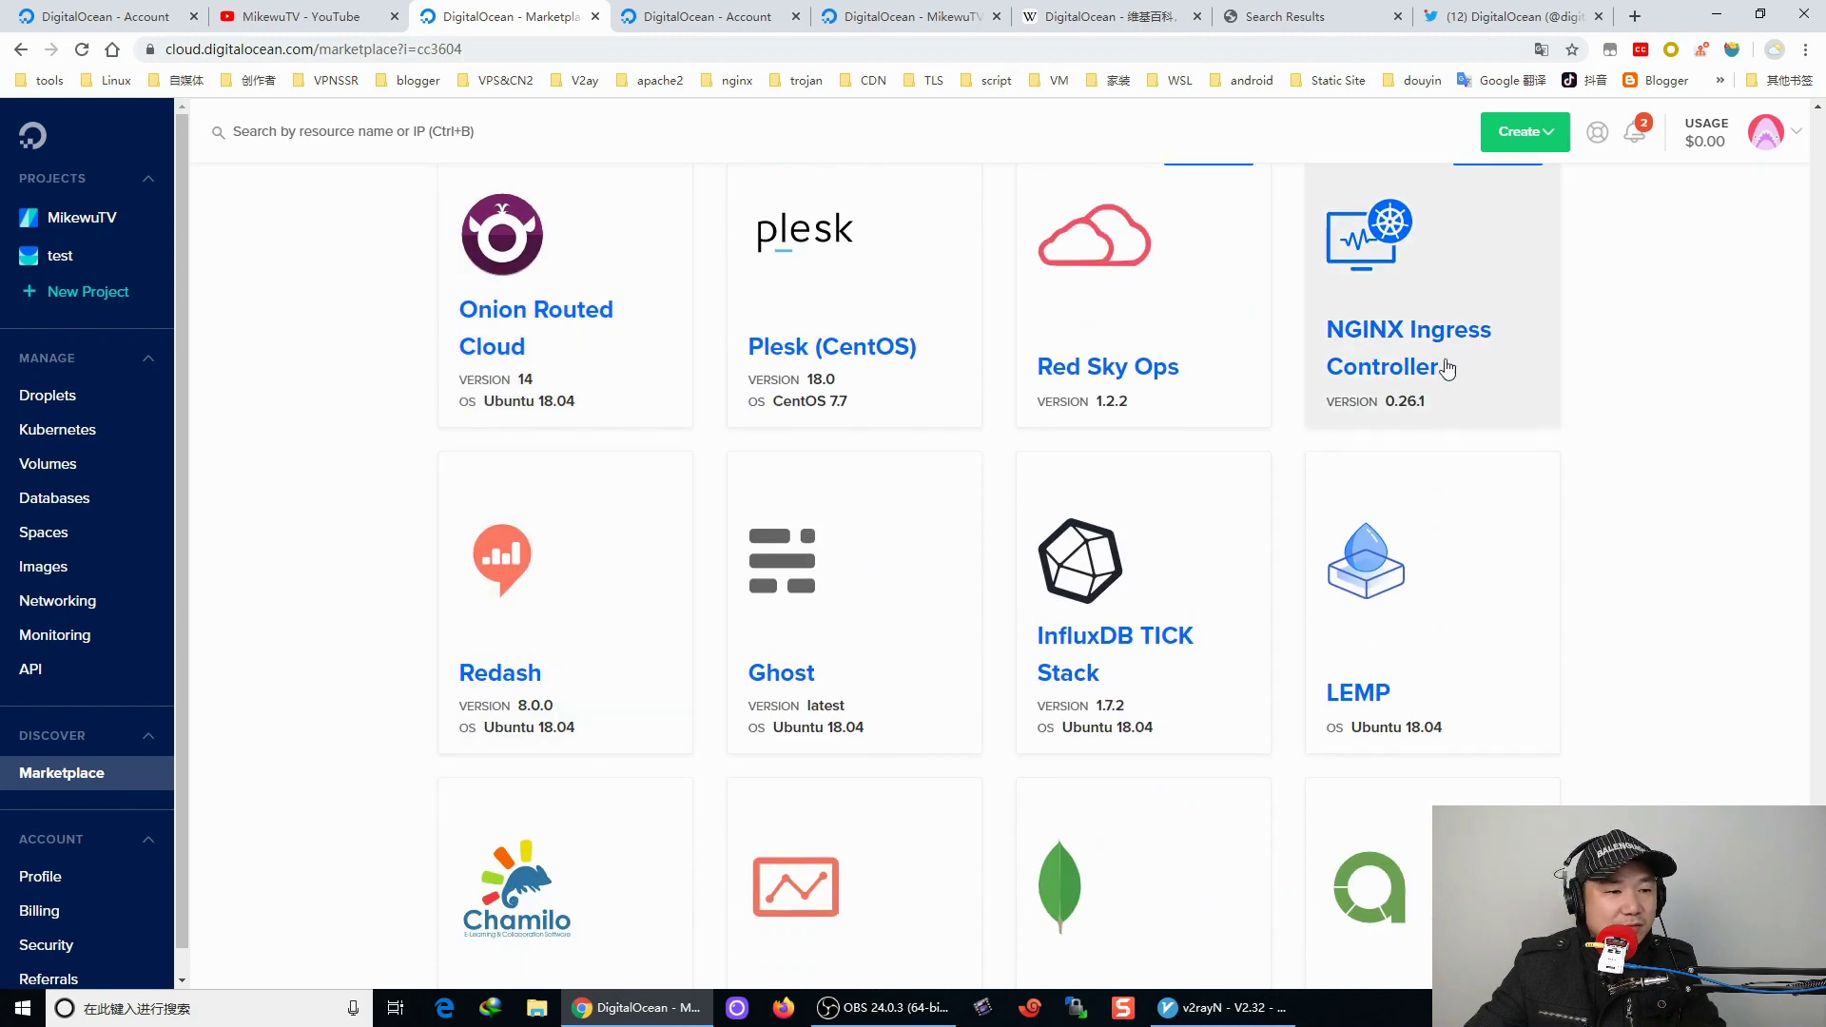
pyautogui.scroll(-4, 1006, 464)
pyautogui.scroll(-5, 705, 542)
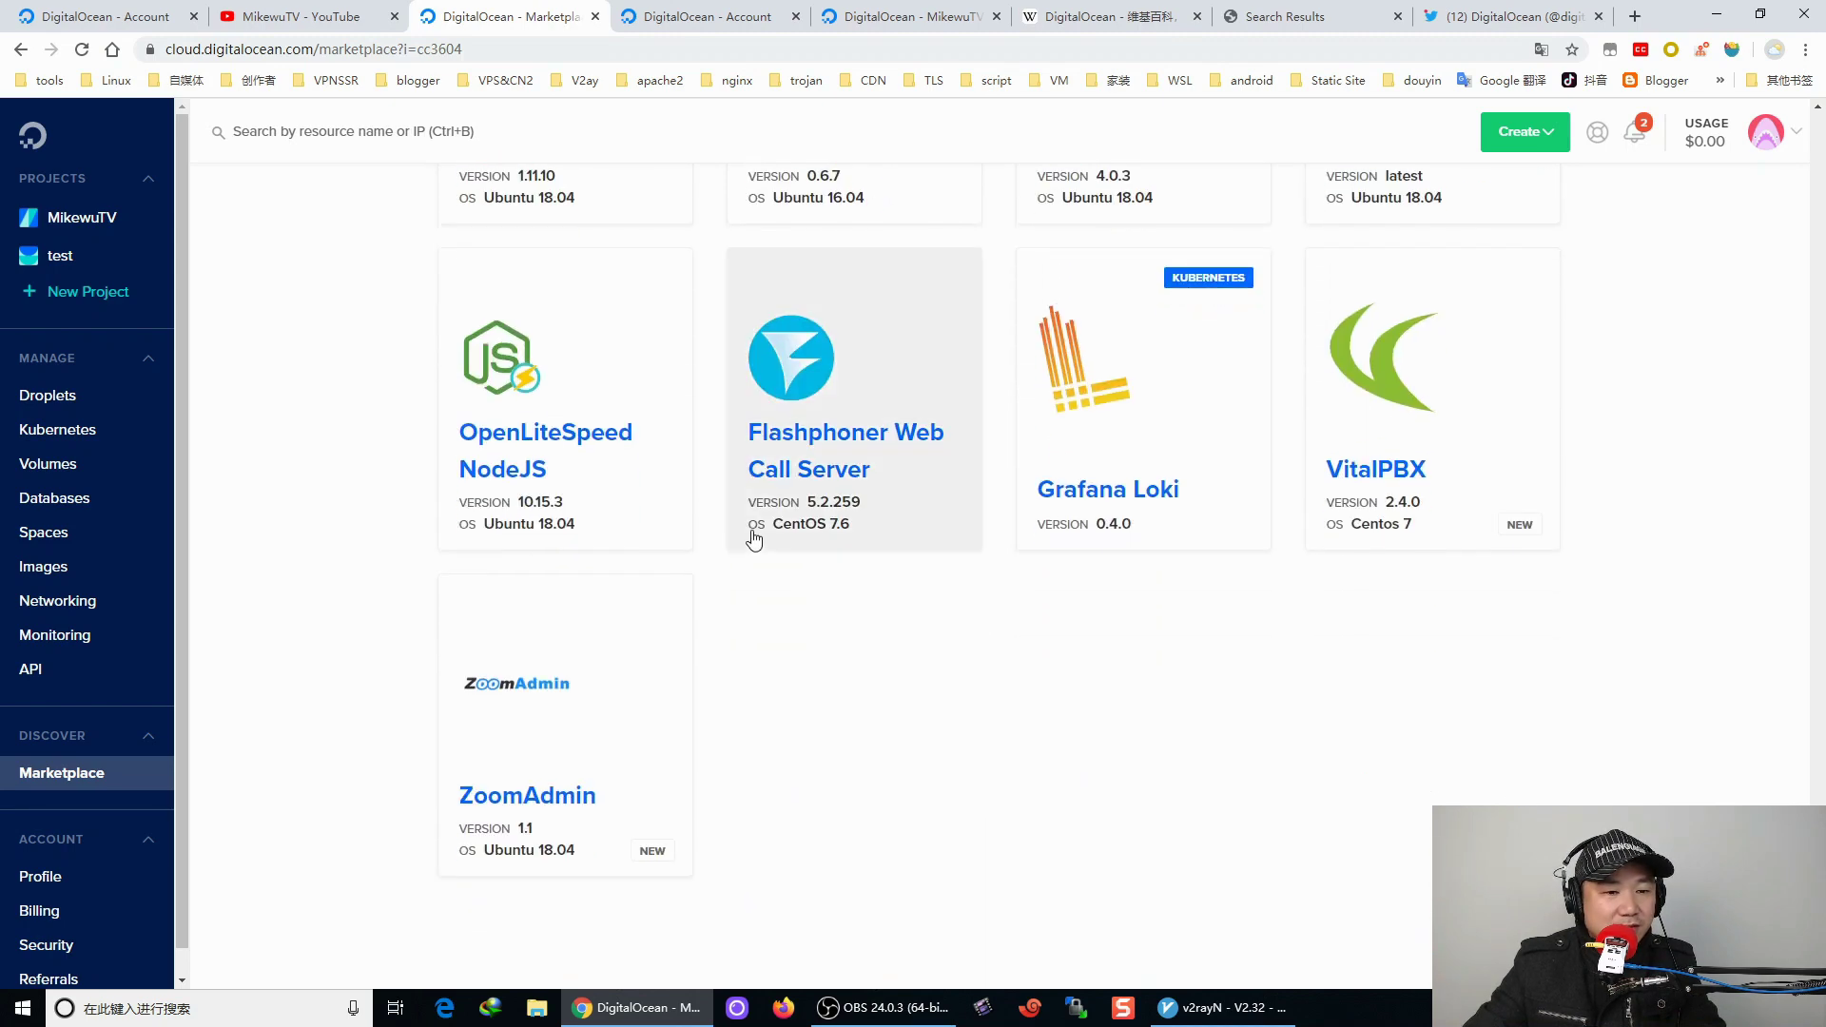
# Return from the Marketplace catalog to the Create Droplets page.
pyautogui.scroll(7, 835, 534)
pyautogui.scroll(11, 856, 460)
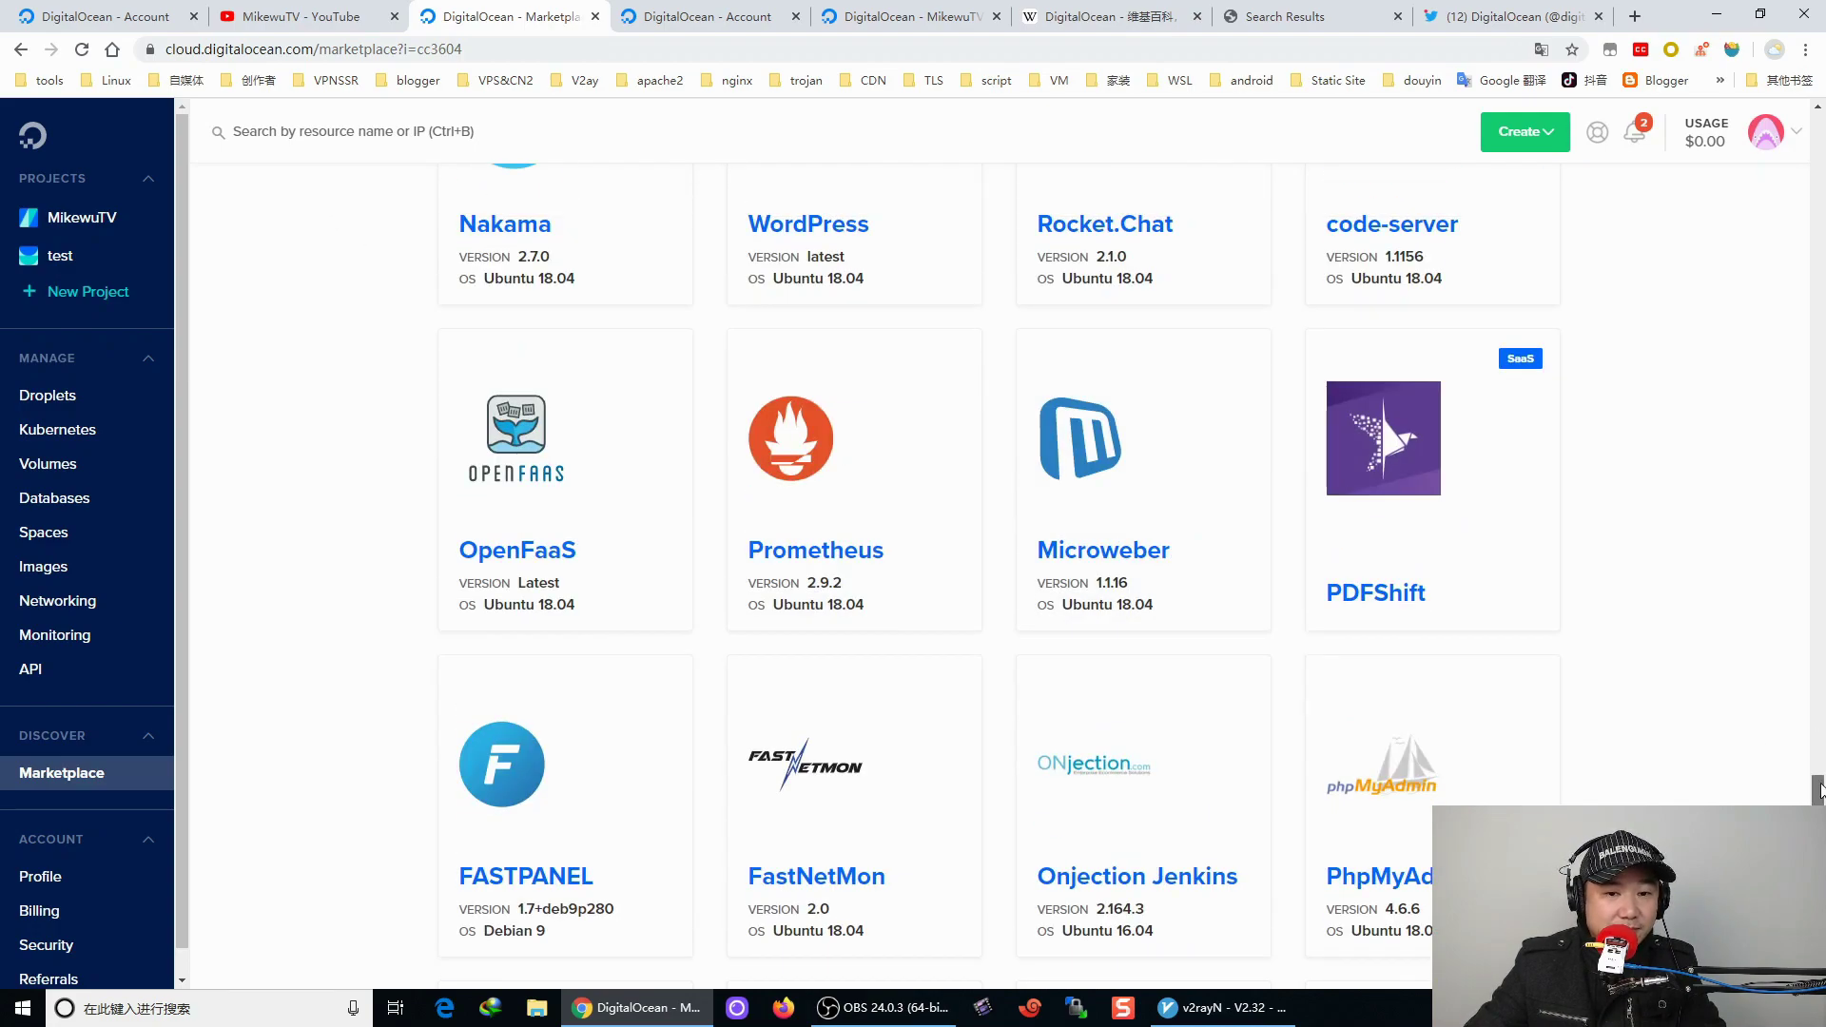
pyautogui.moveTo(1819, 788); pyautogui.dragTo(1786, 124)
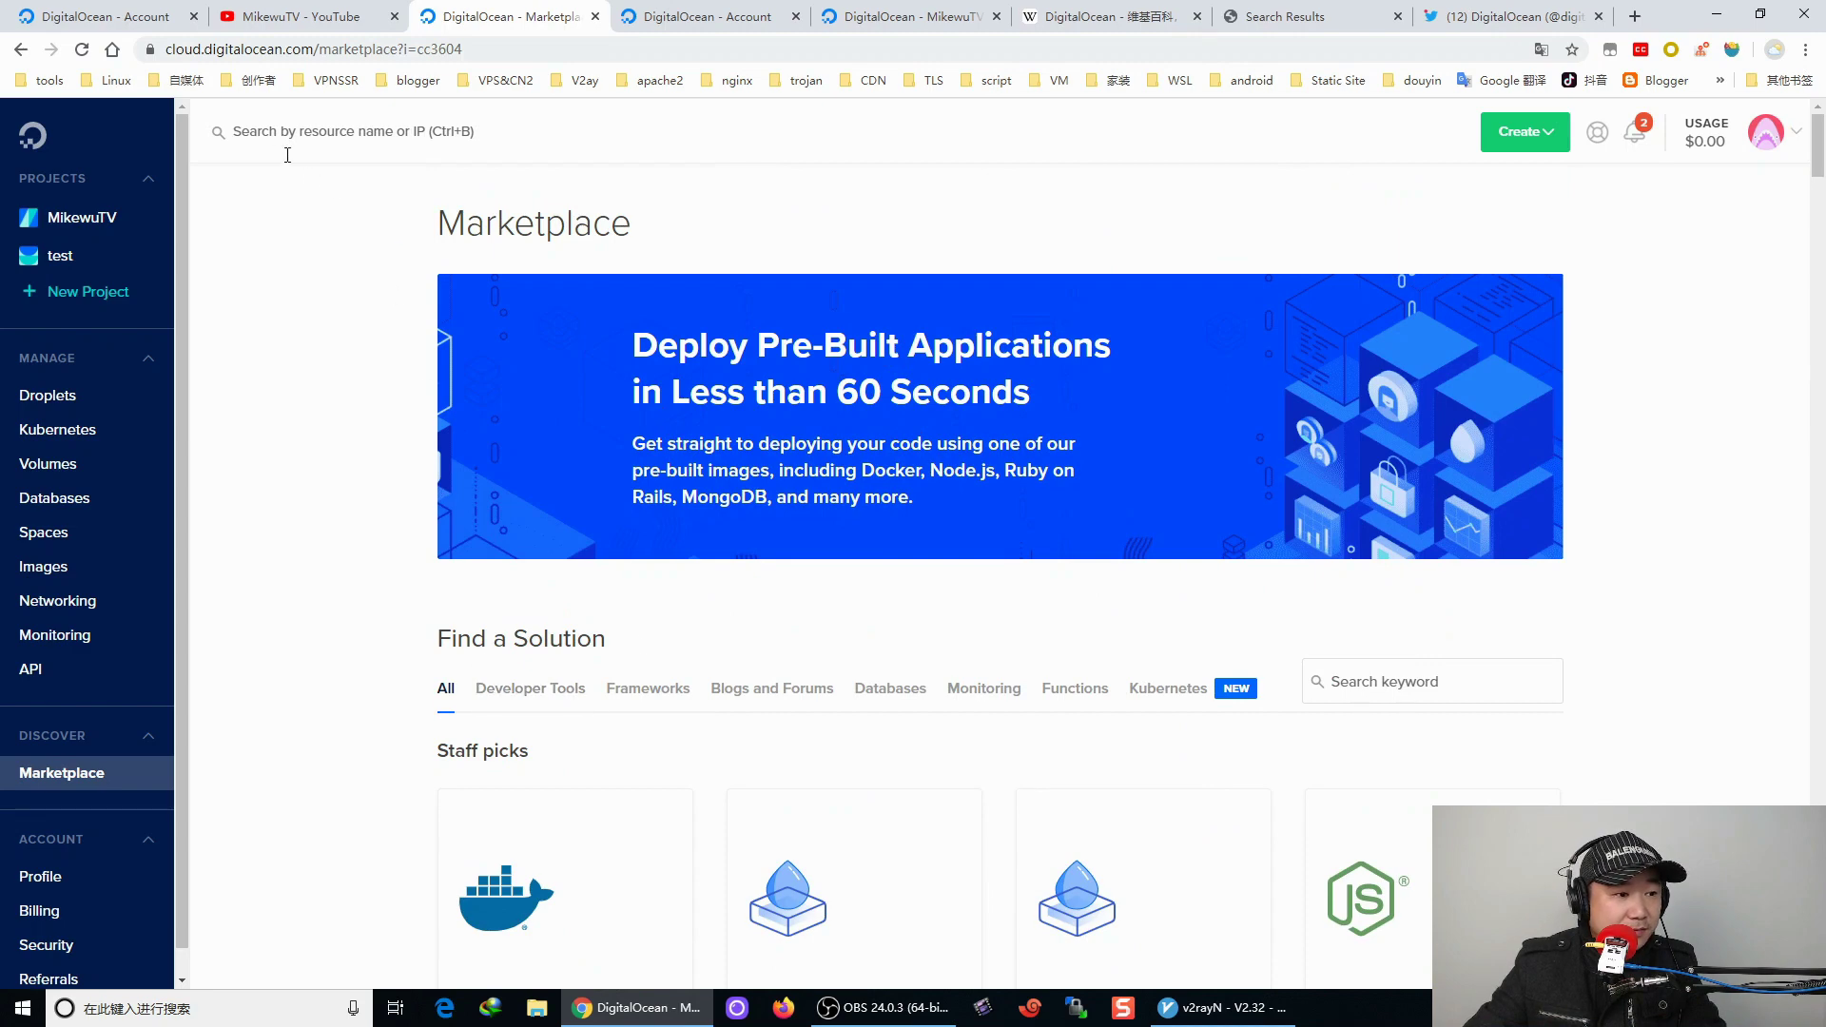
pyautogui.click(21, 49)
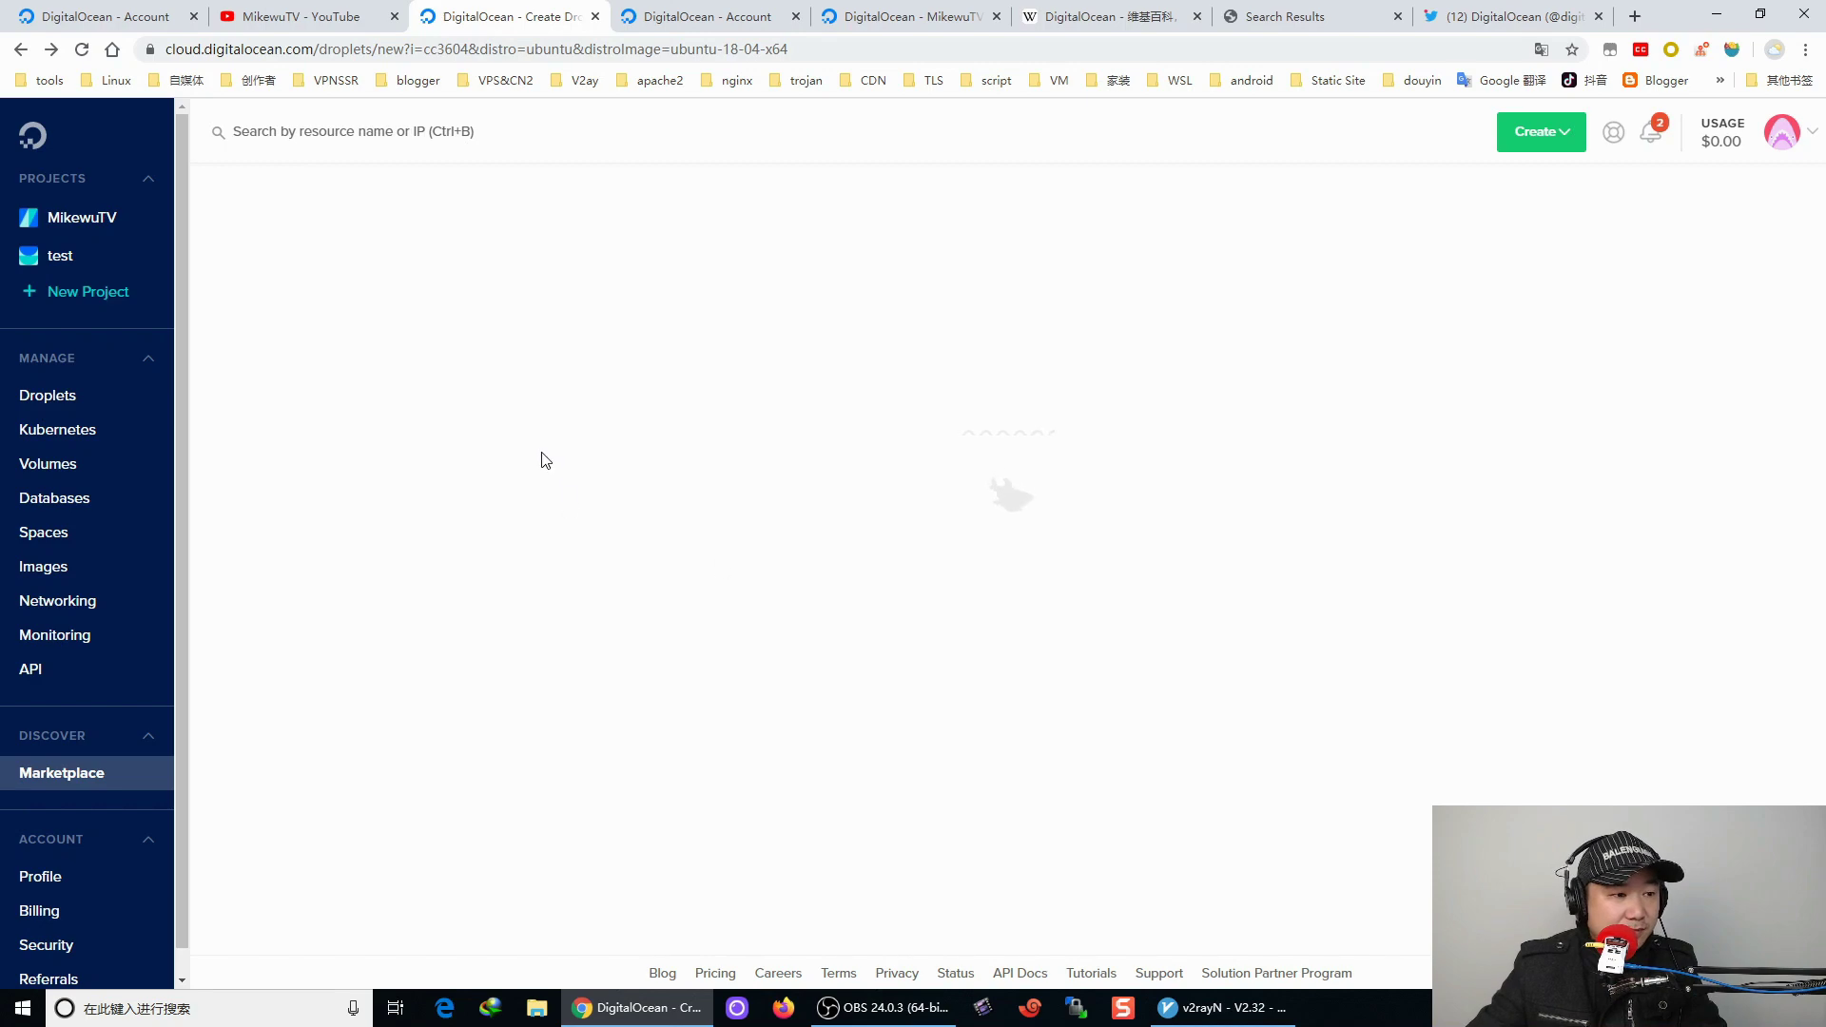
# Choose the $5/mo Standard plan with 1 GB memory, 1 CPU and a 25 GB SSD disk.
pyautogui.scroll(-4, 640, 416)
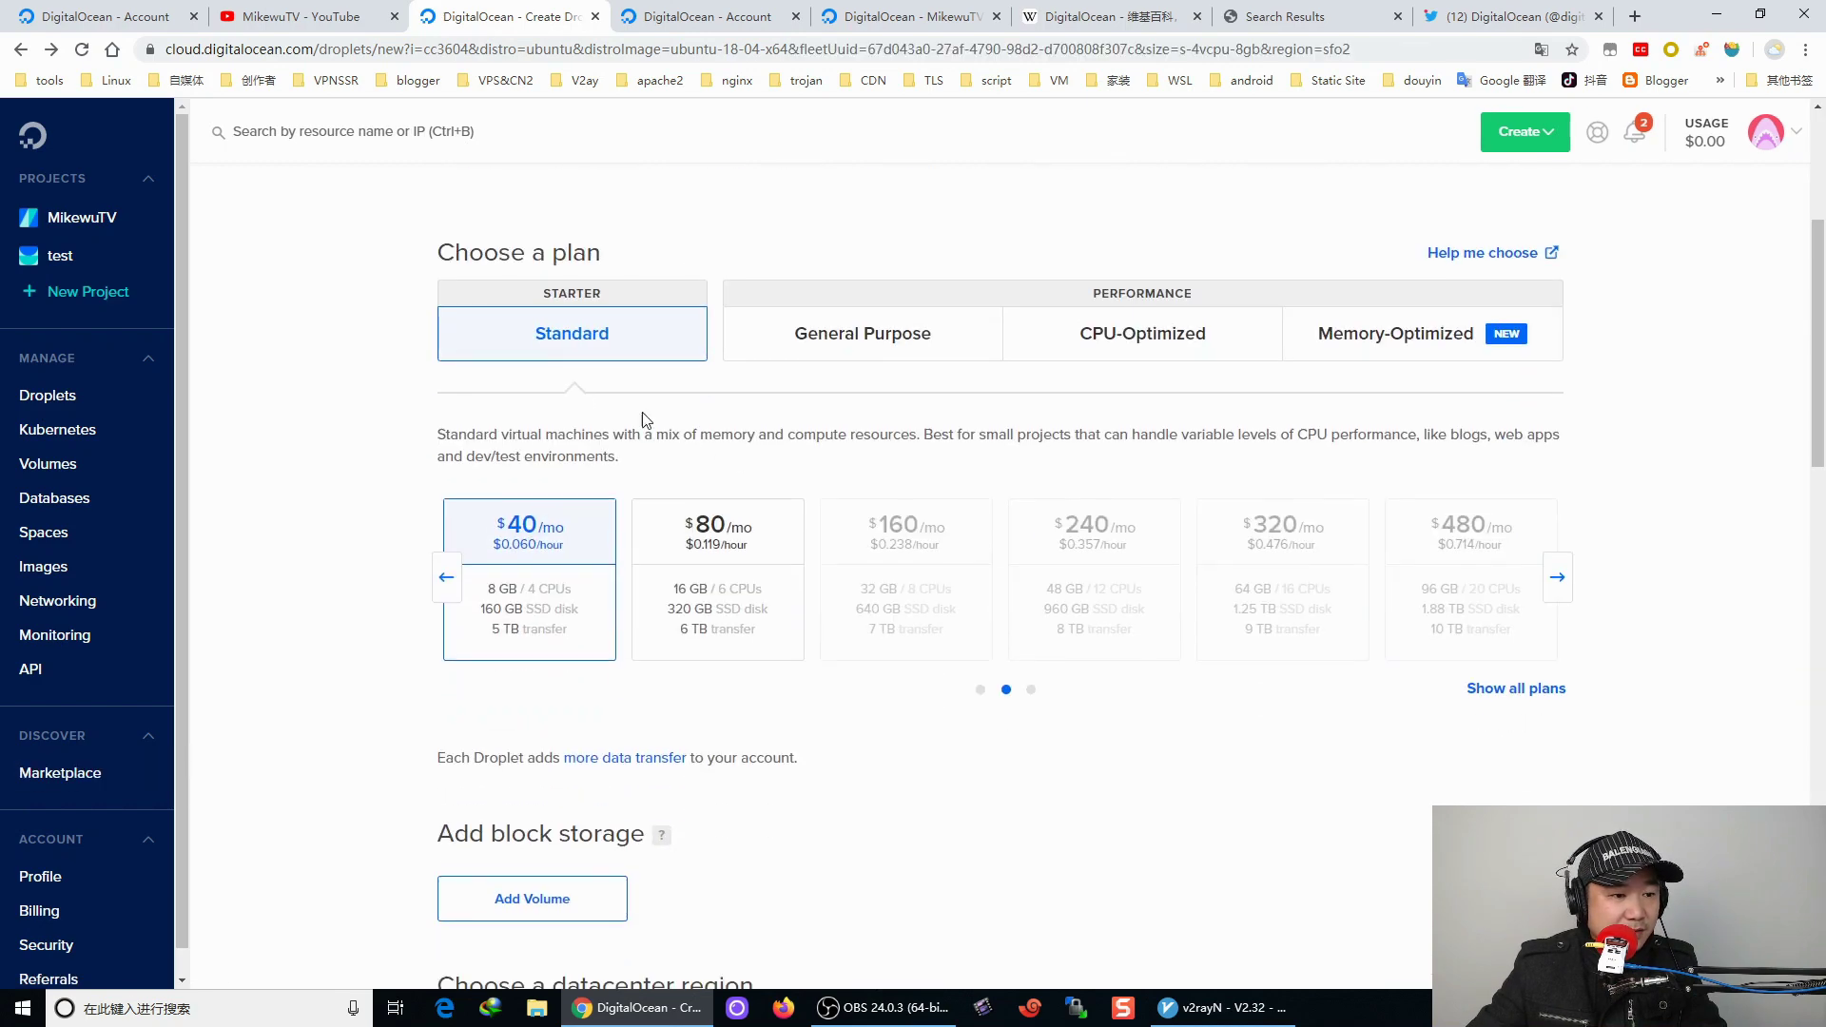
pyautogui.click(445, 576)
pyautogui.click(570, 589)
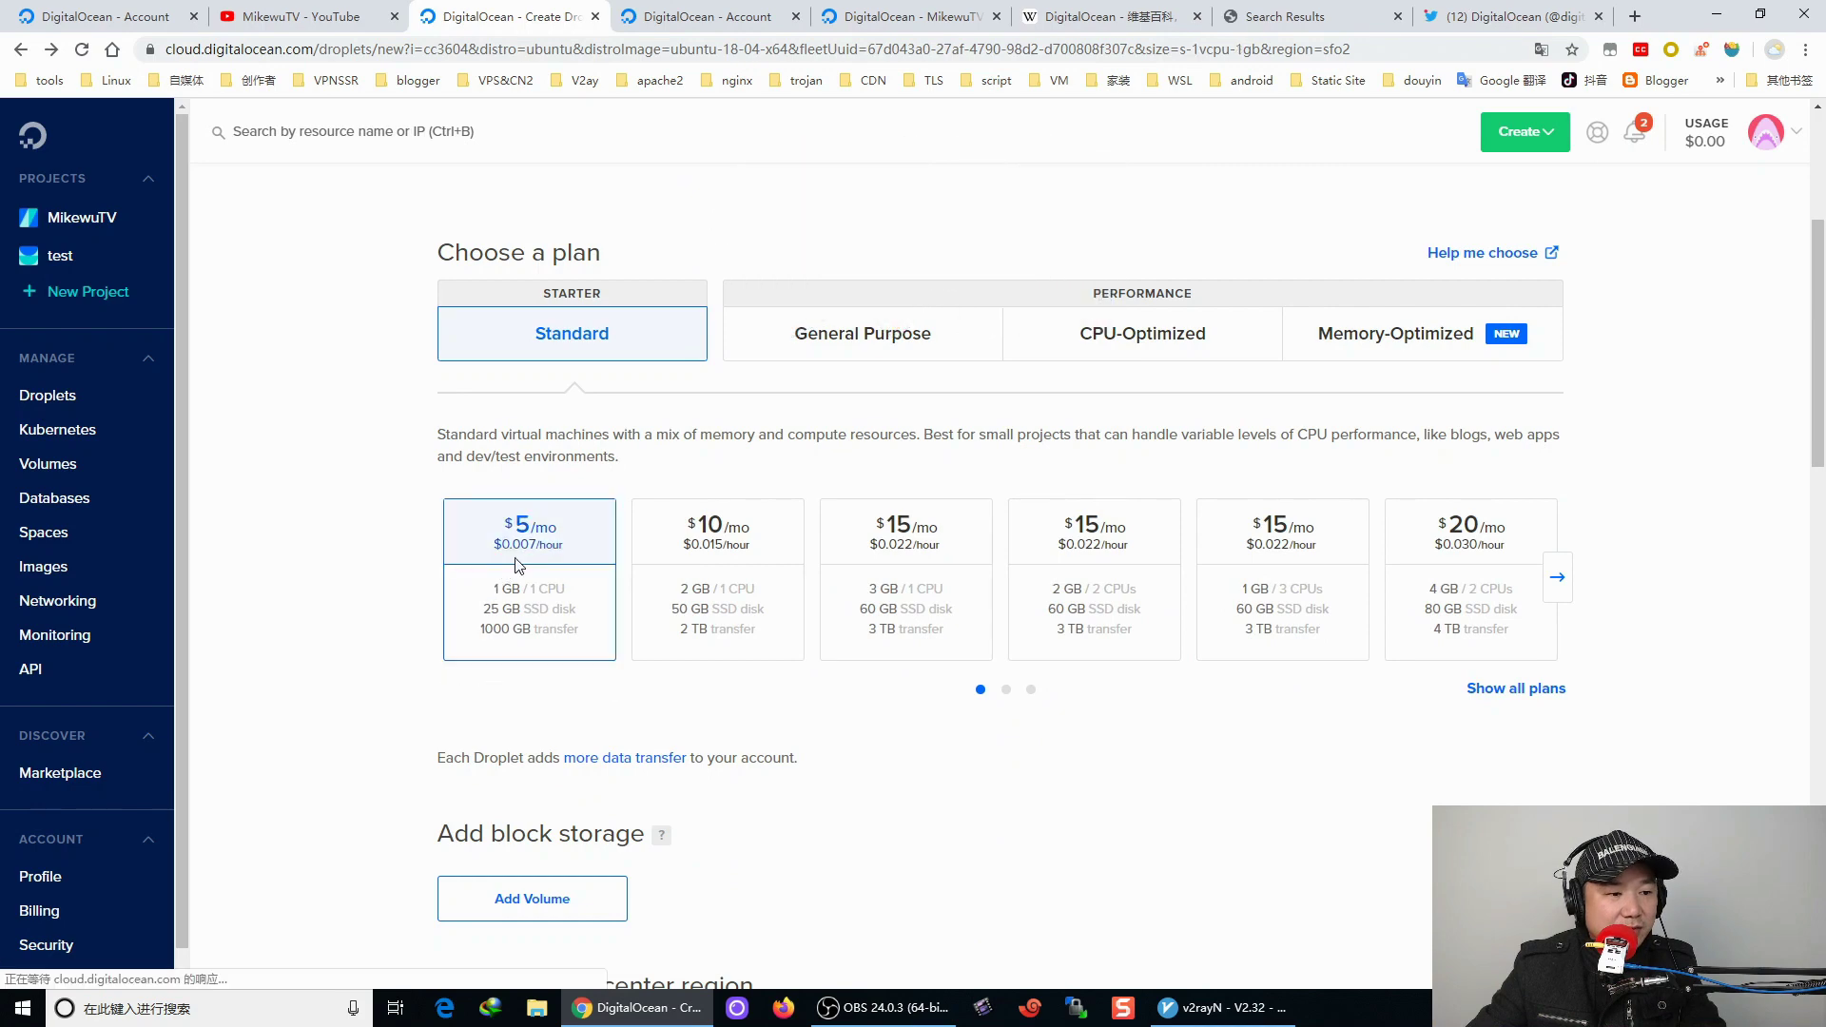
pyautogui.scroll(-1, 561, 574)
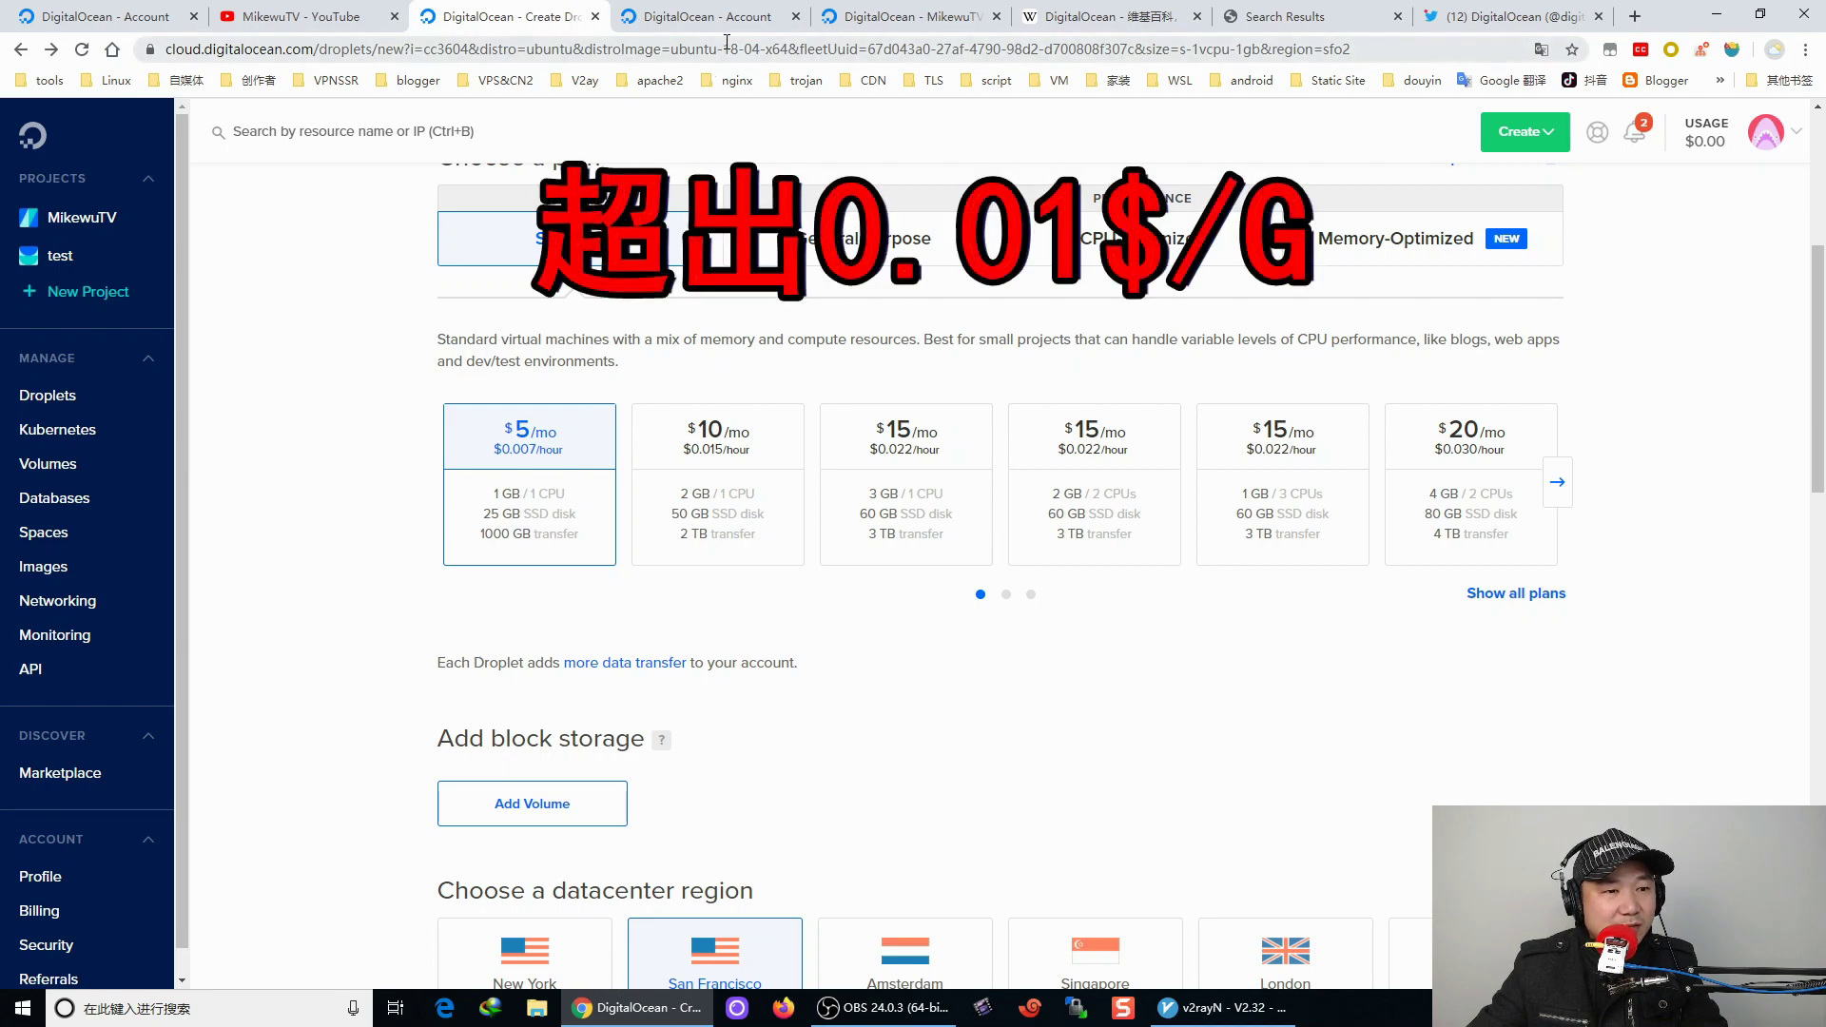
# Highlight the excess-transfer charge under Droplet transfer on the account's Billing page, and return to the Create Droplets page.
pyautogui.click(700, 19)
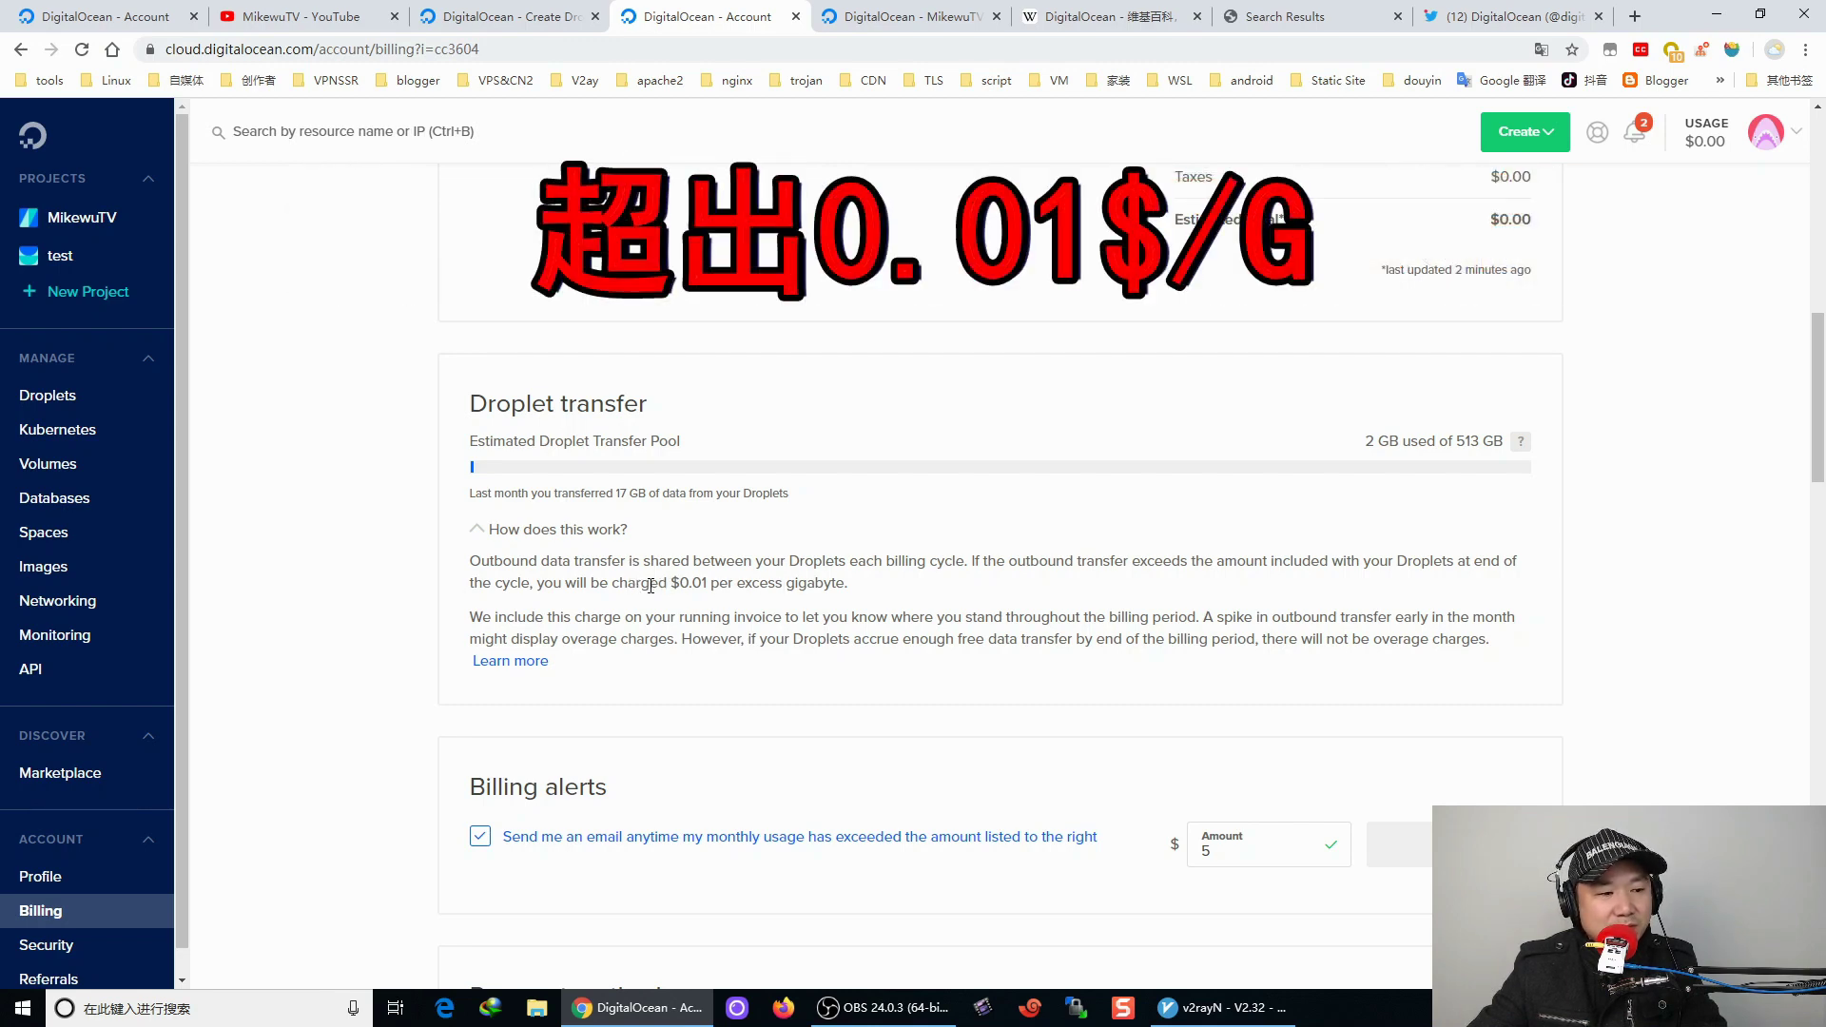
pyautogui.moveTo(612, 586); pyautogui.dragTo(854, 599)
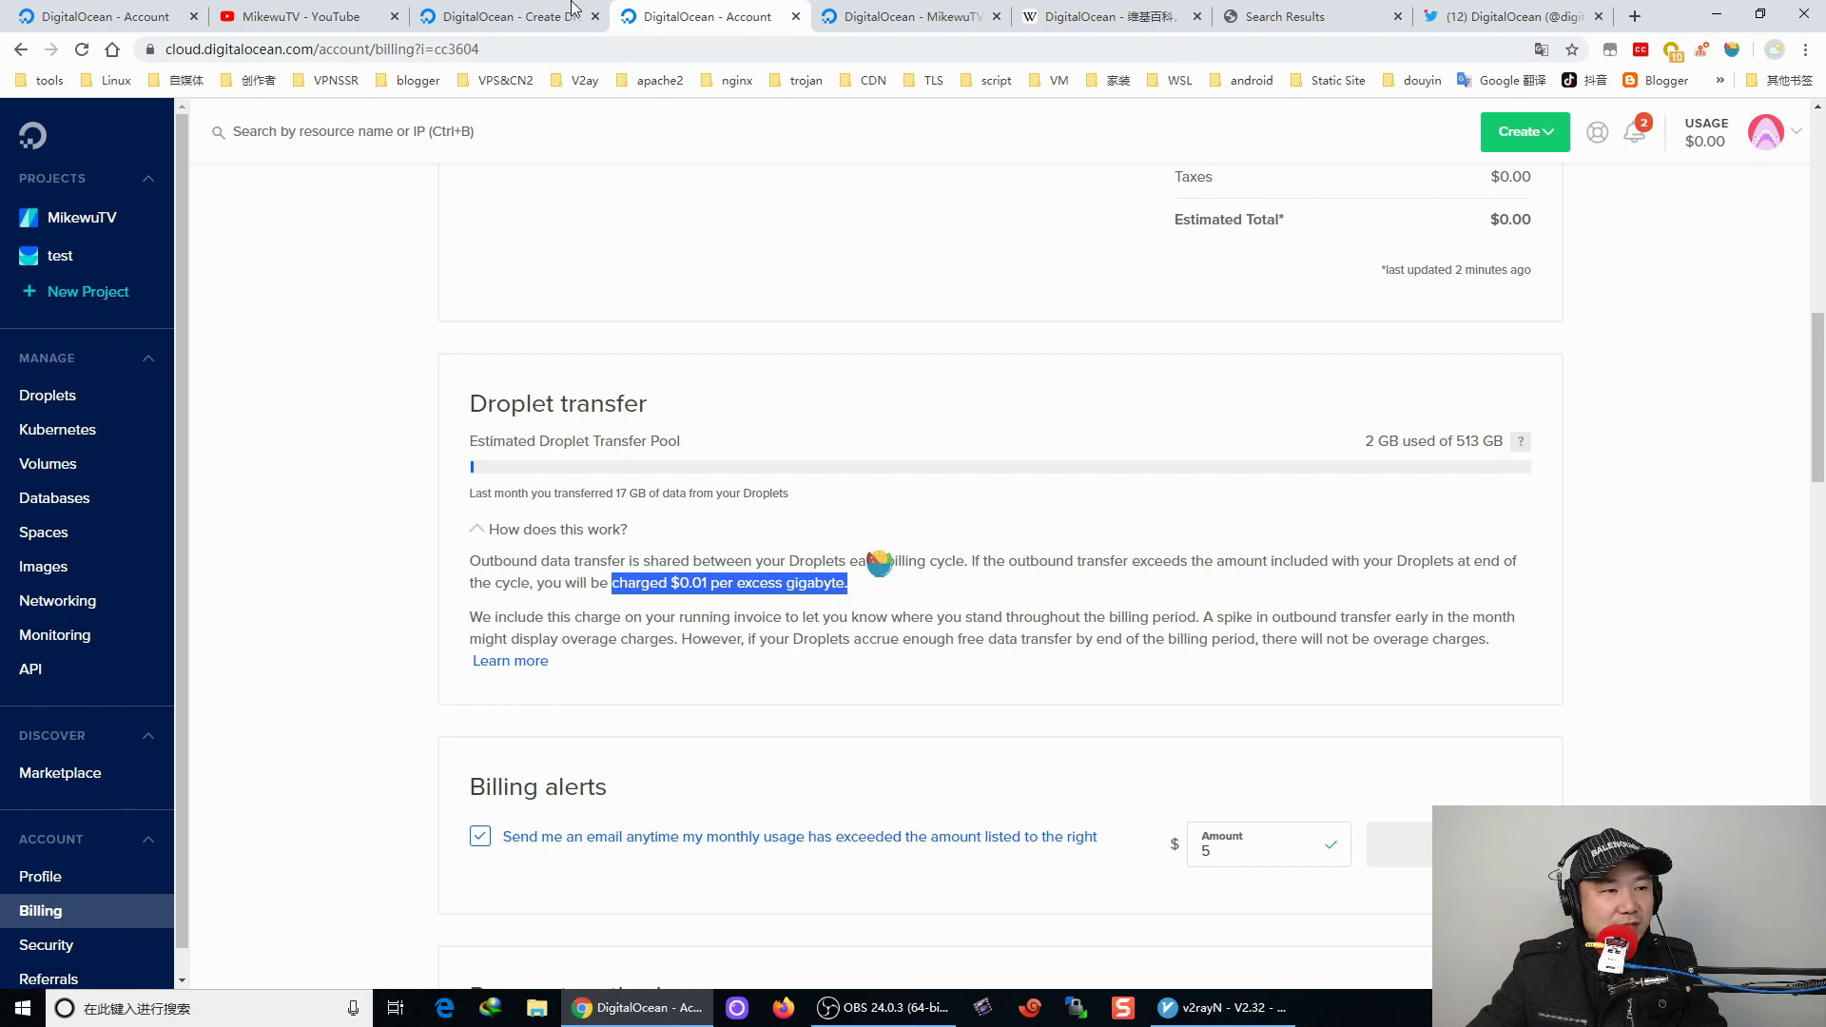
pyautogui.click(501, 12)
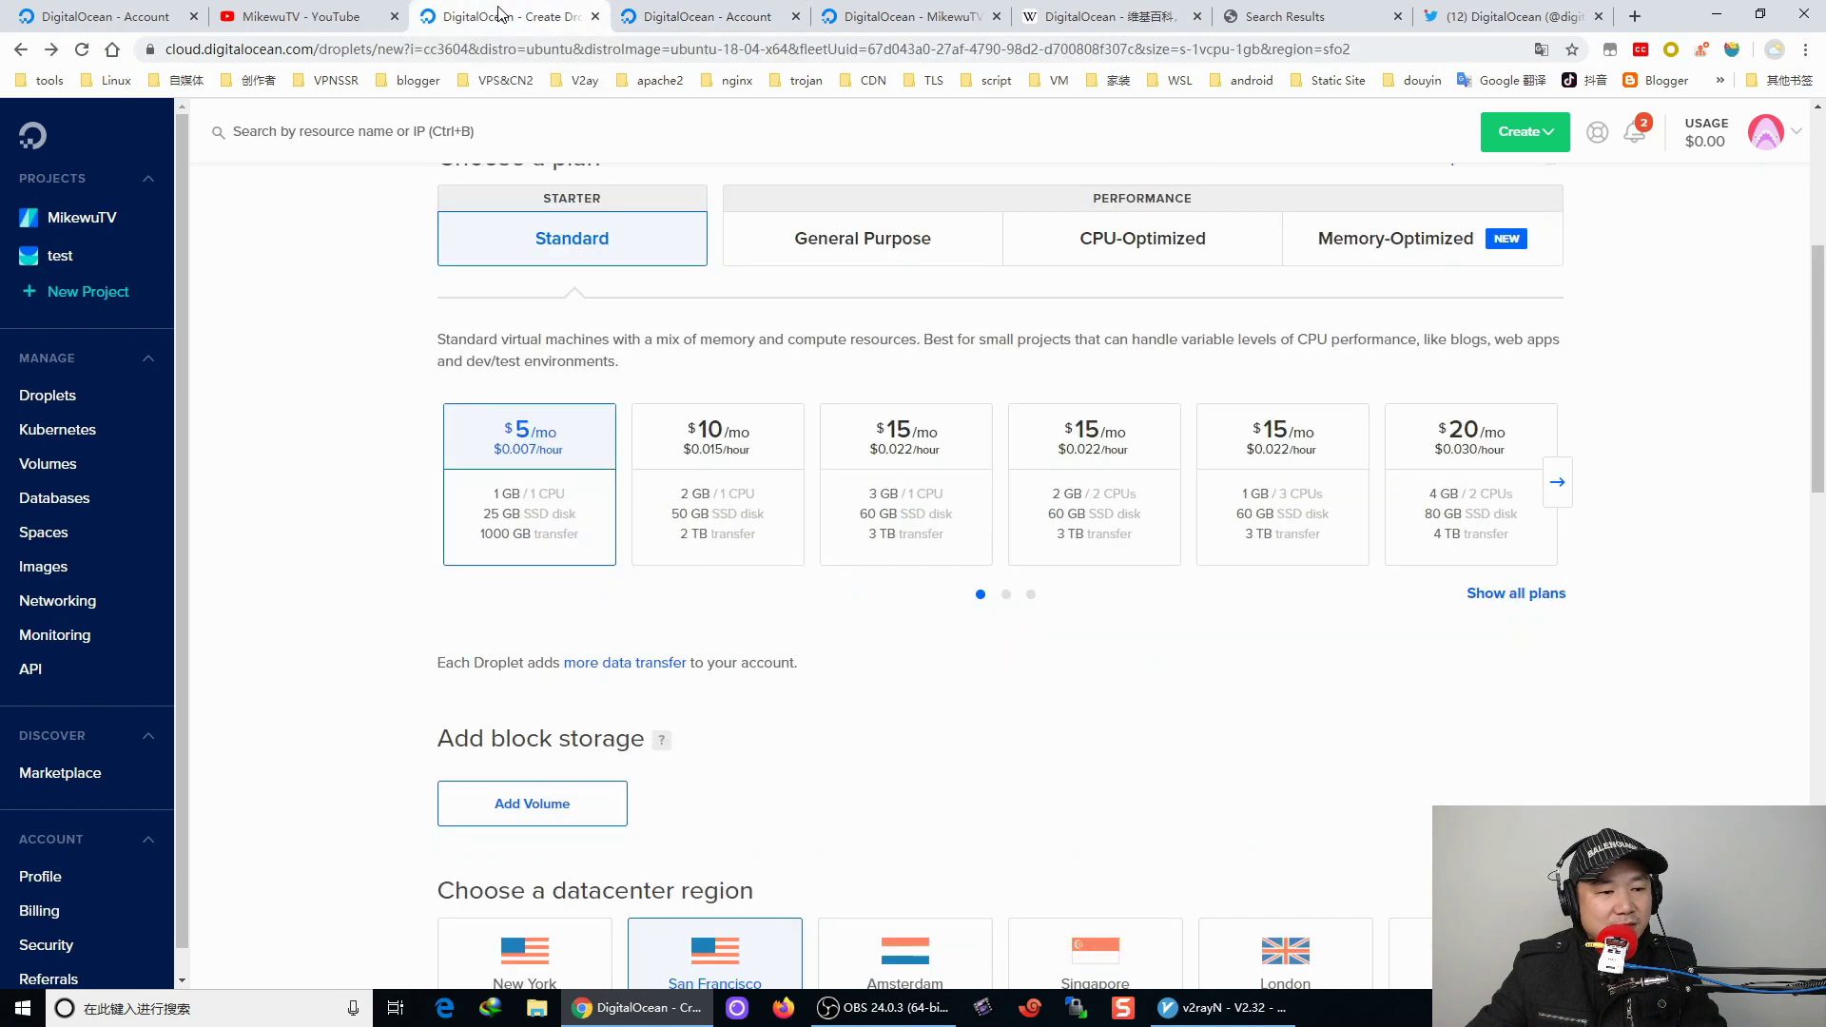
# Review the block storage, datacenter region and additional options offered for the new droplet.
pyautogui.scroll(-2, 824, 656)
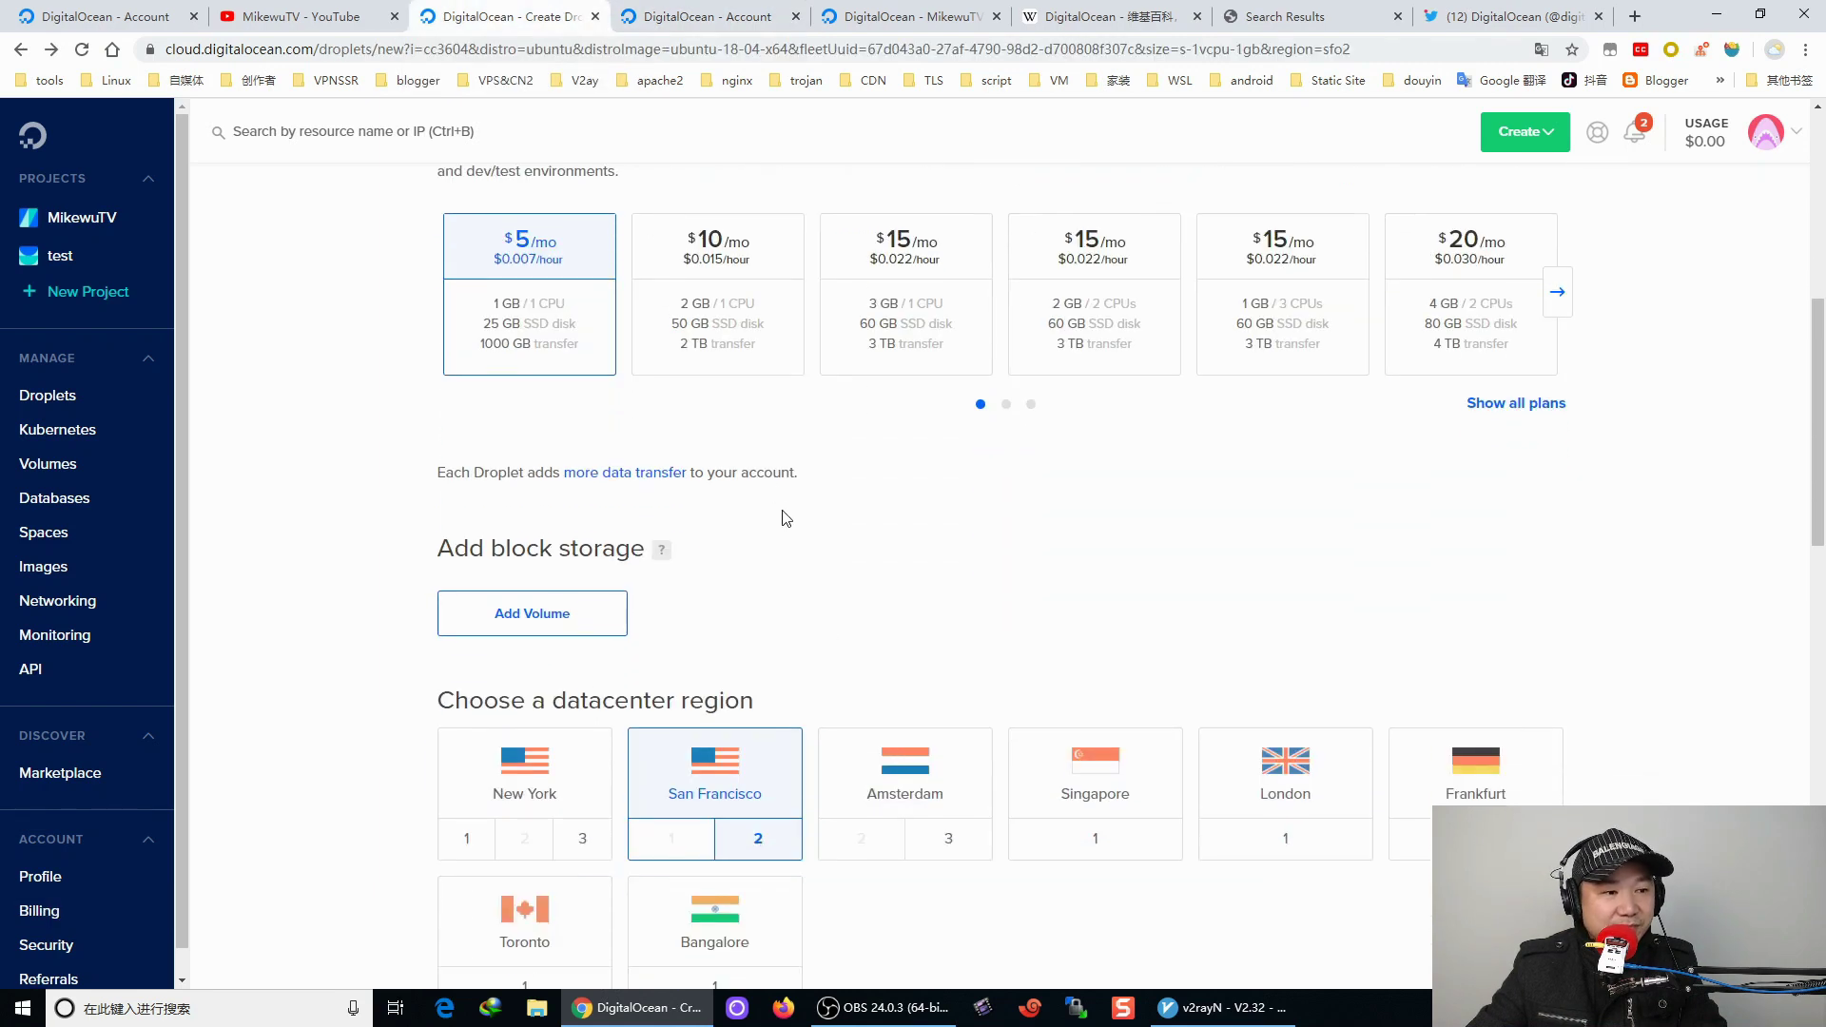
pyautogui.scroll(-2, 795, 537)
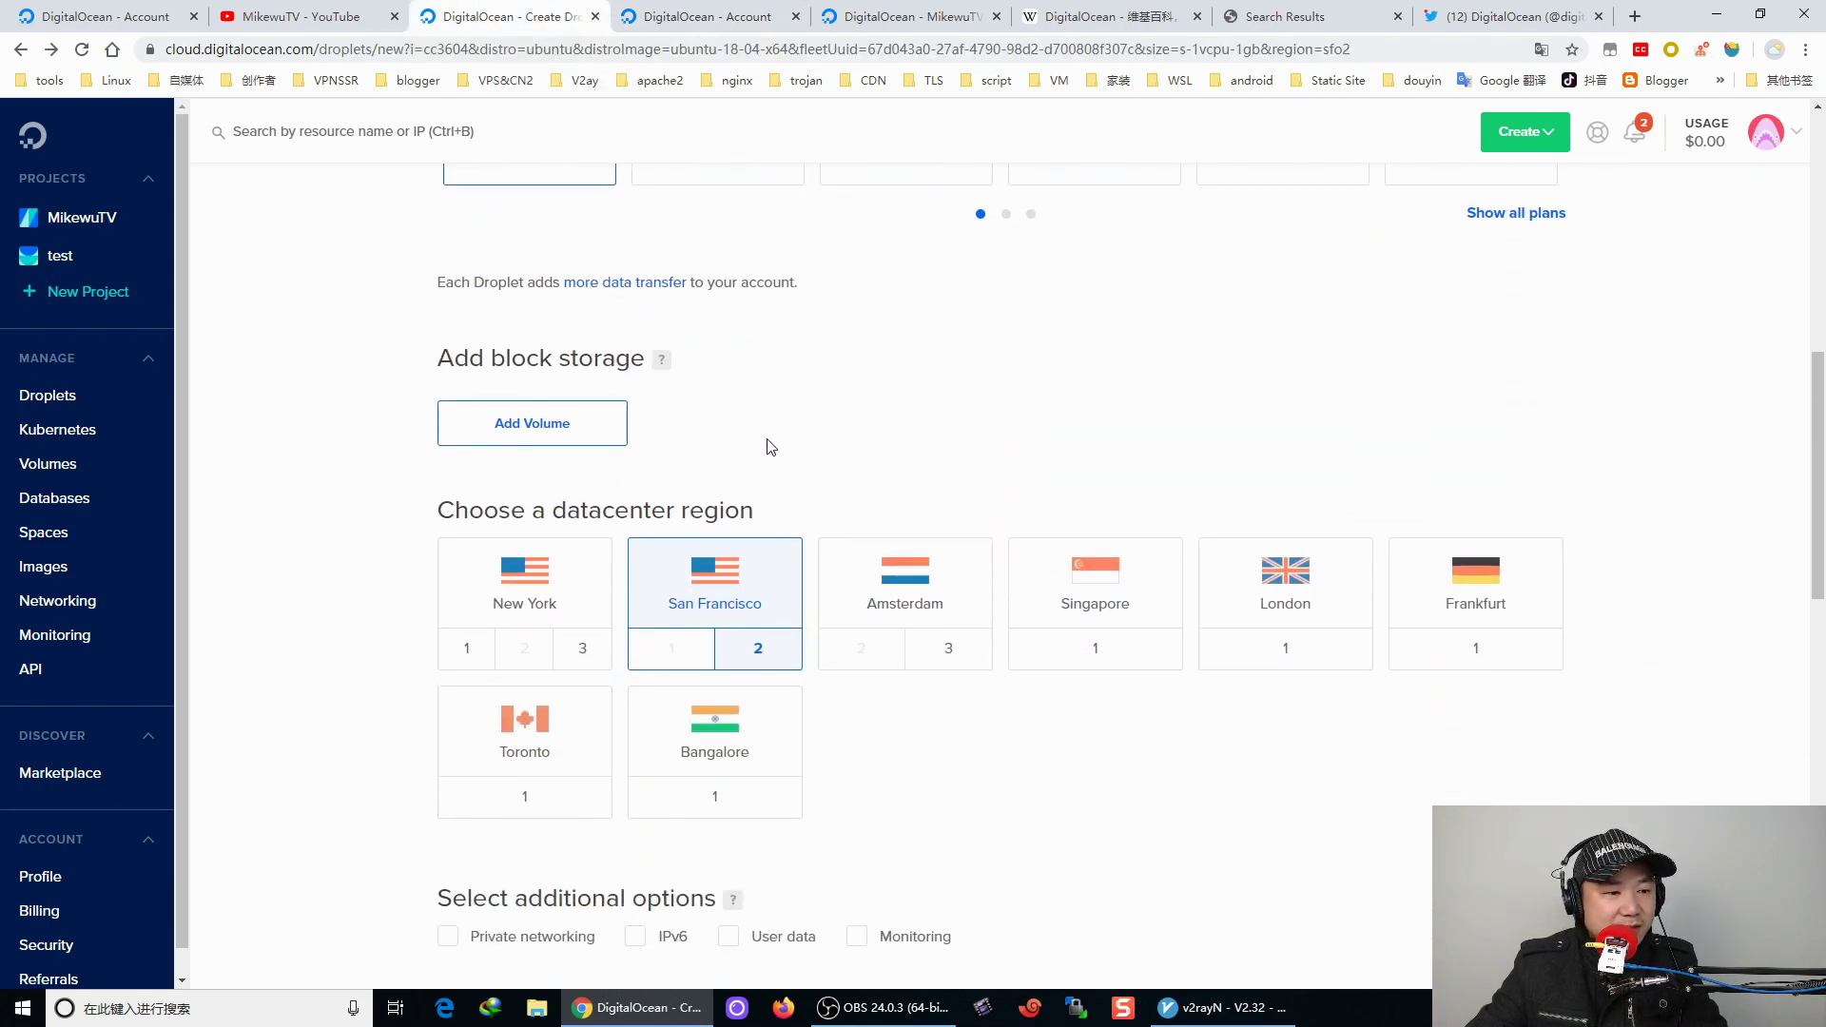
pyautogui.scroll(-2, 768, 444)
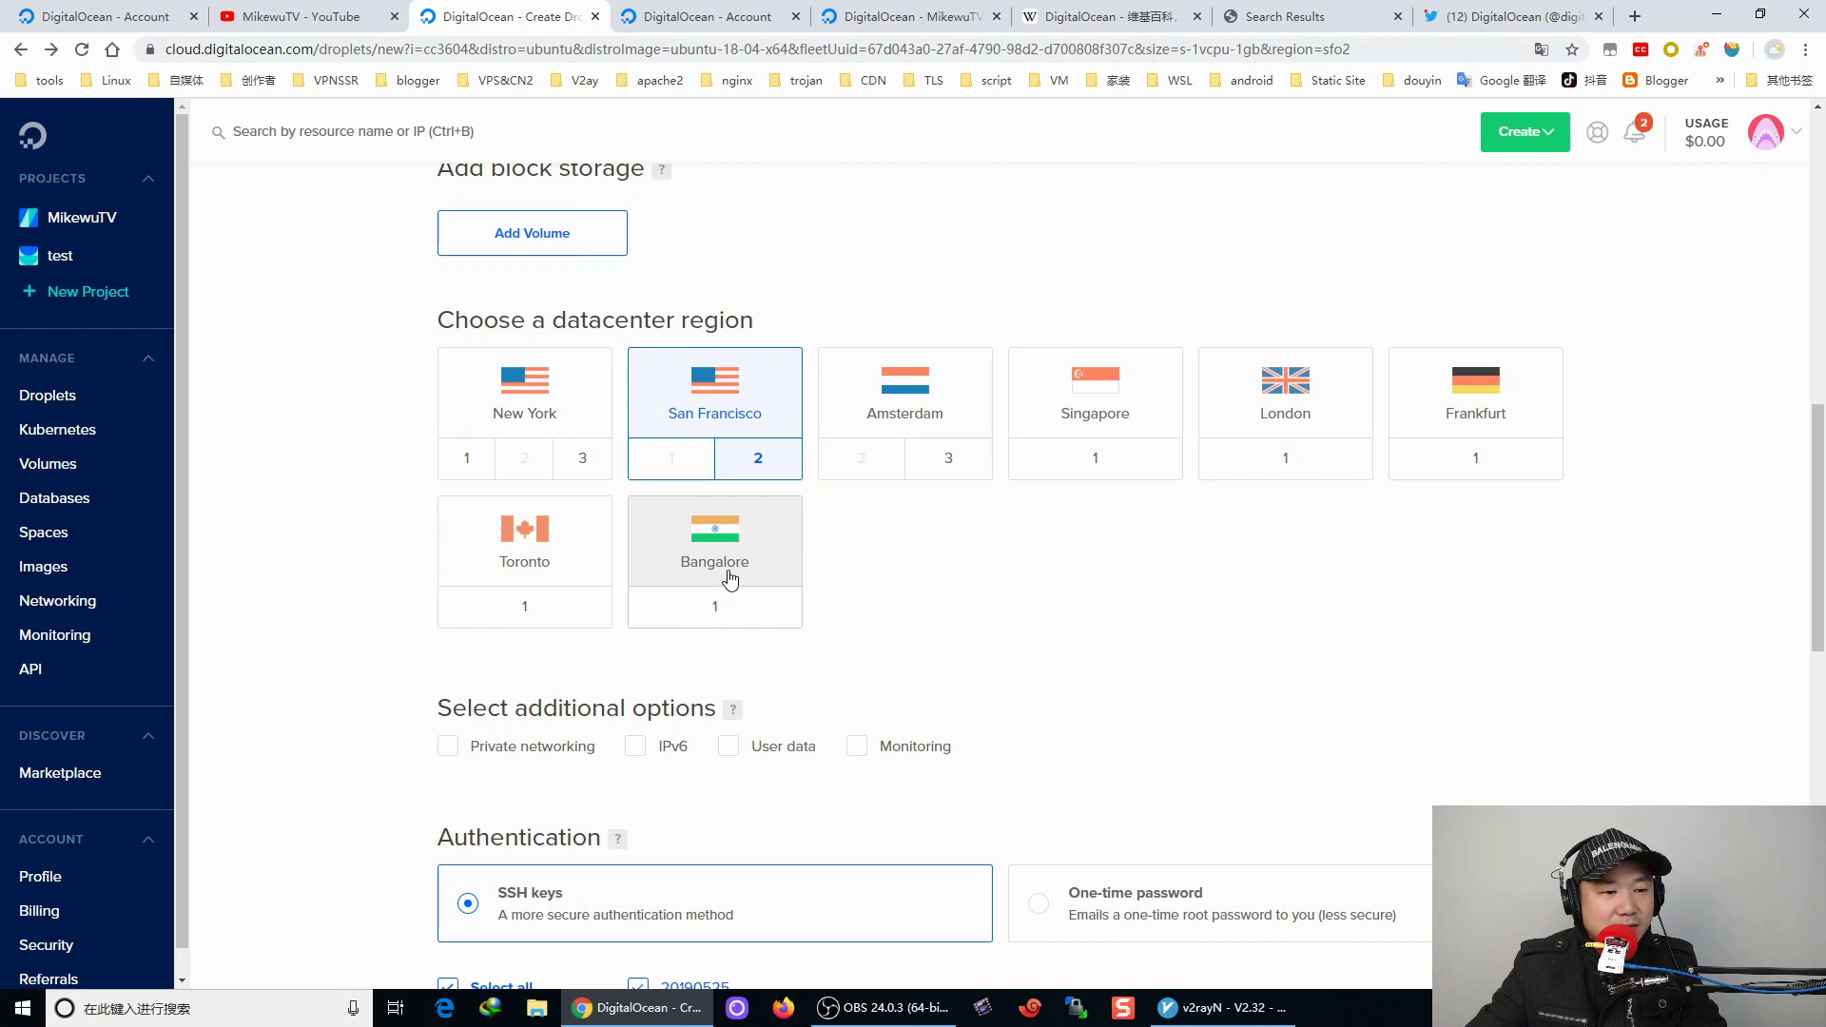
pyautogui.scroll(-5, 938, 571)
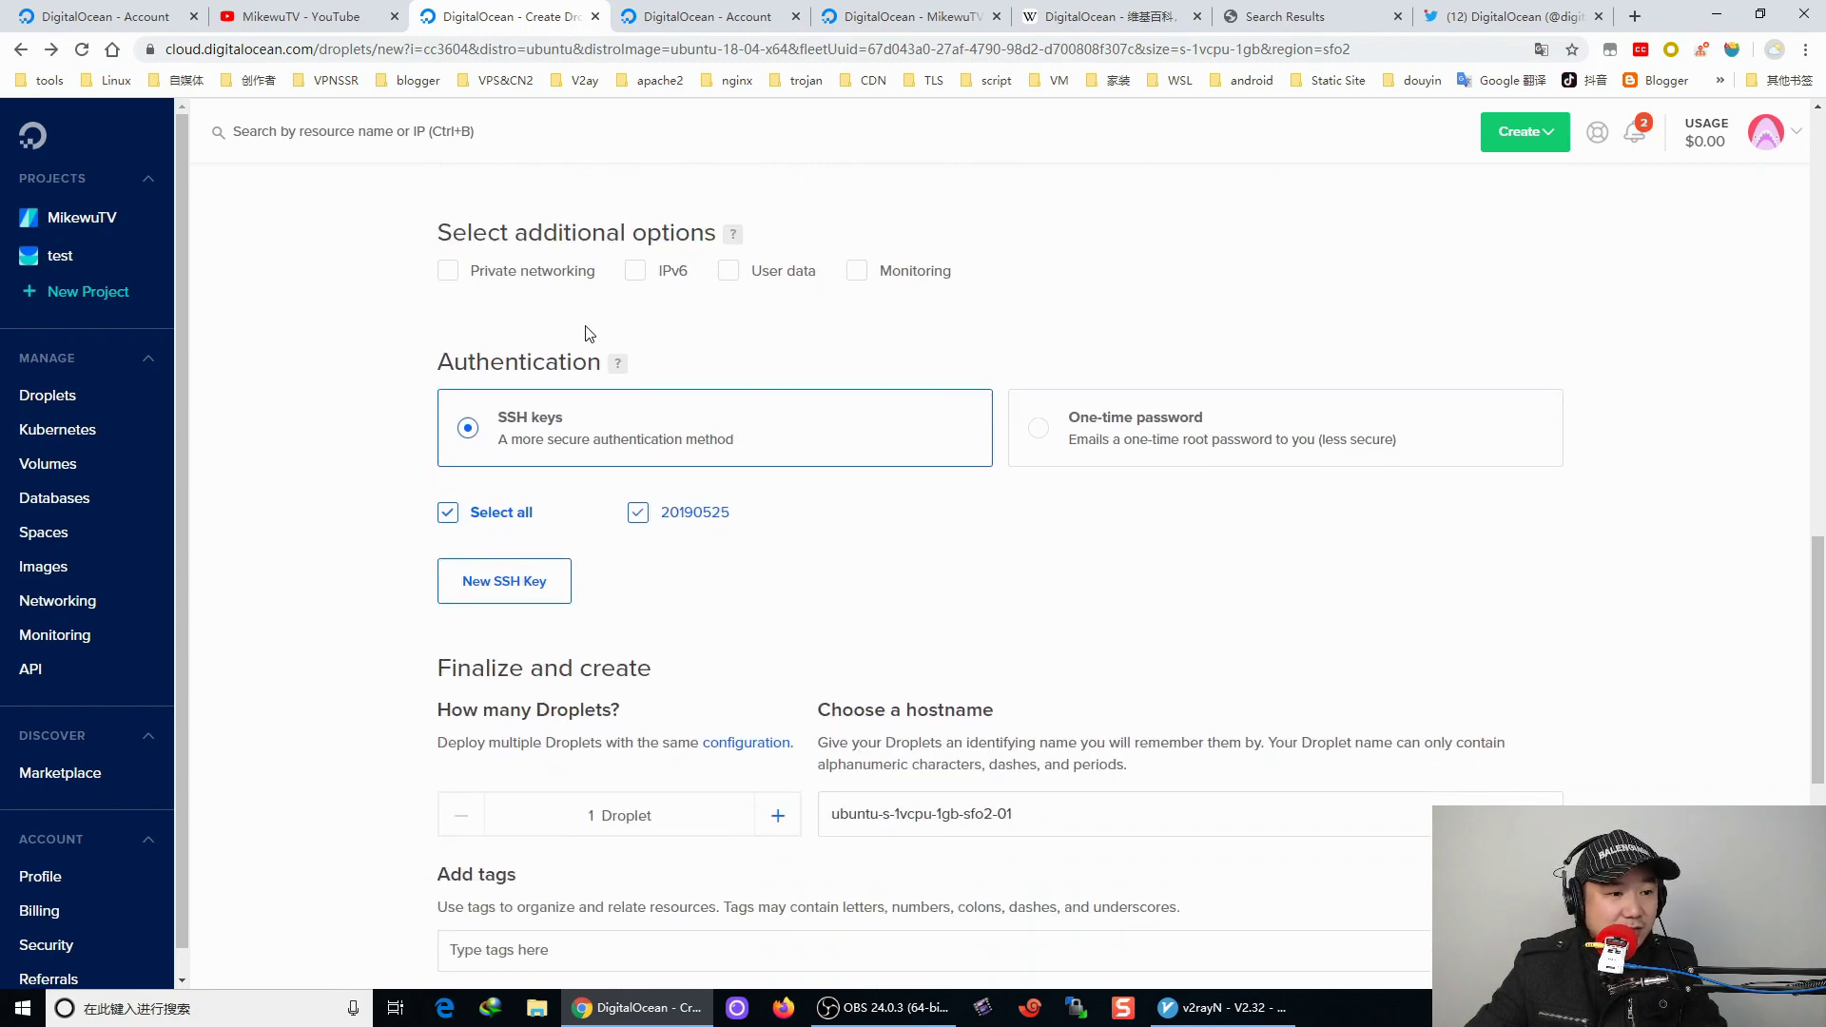
# Enable the User data option to inspect its entry field, and disable it again.
pyautogui.click(734, 276)
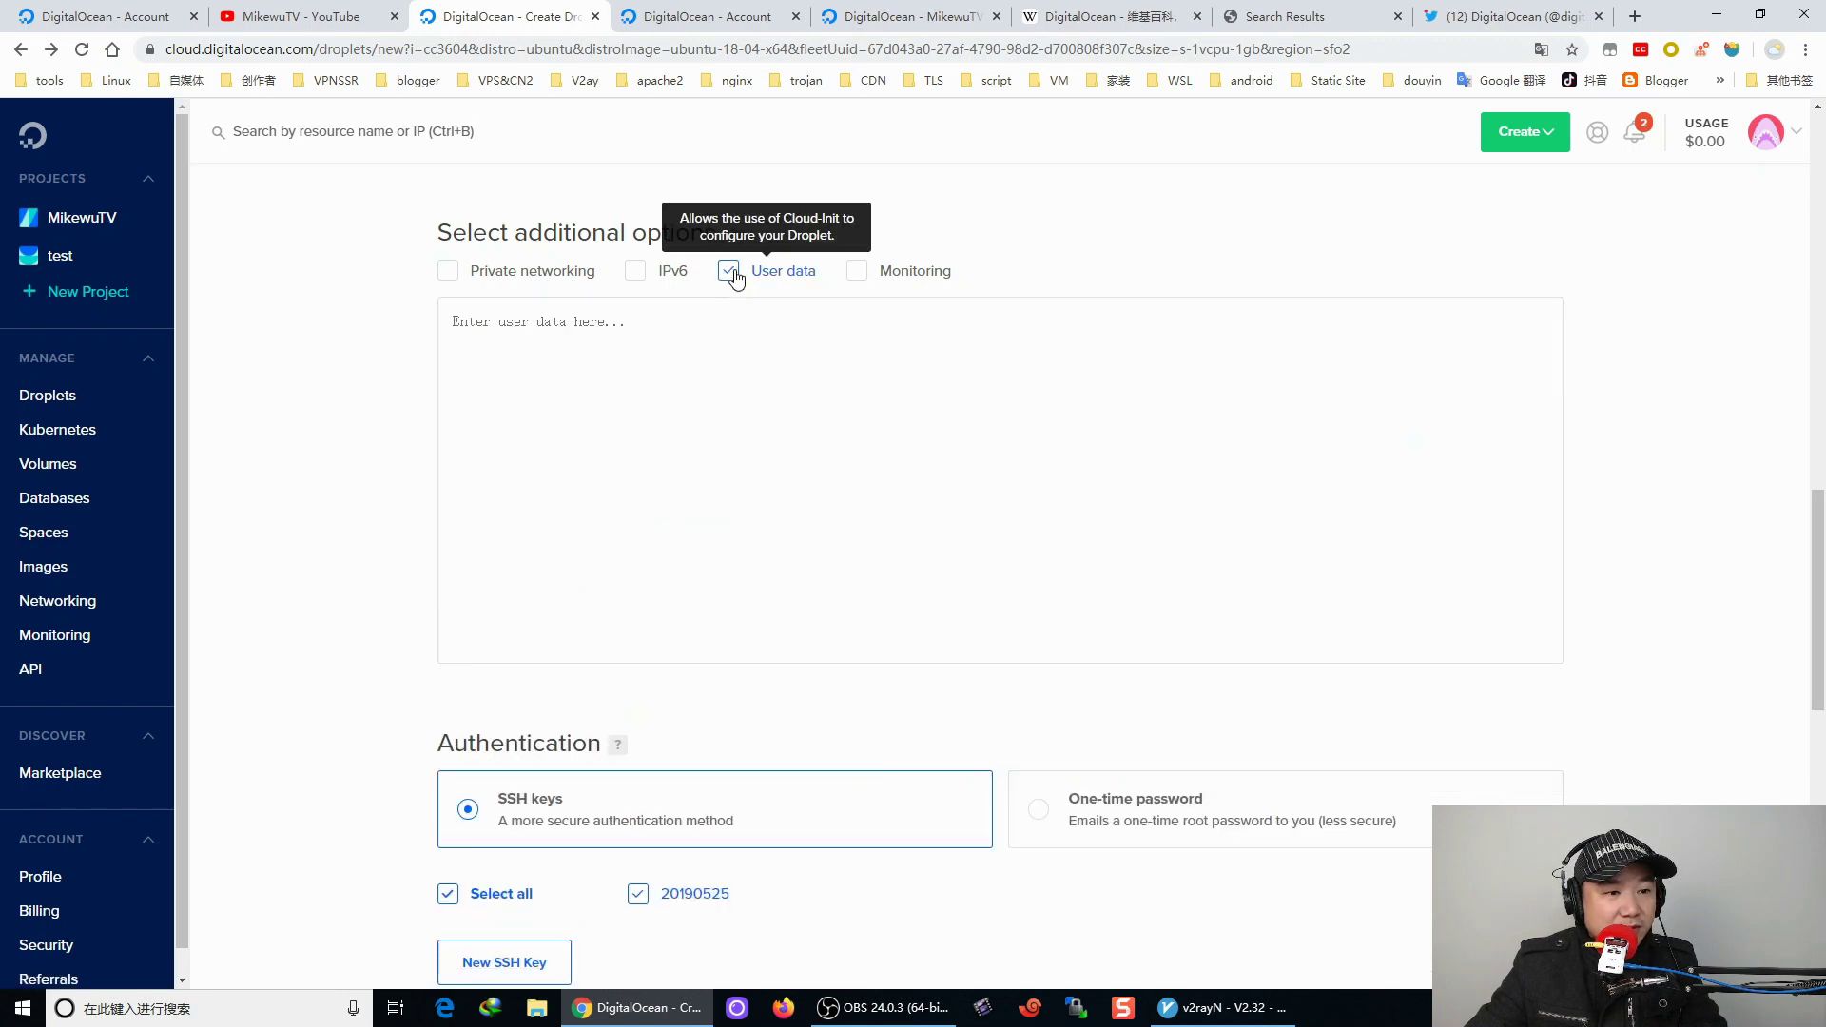
pyautogui.click(477, 330)
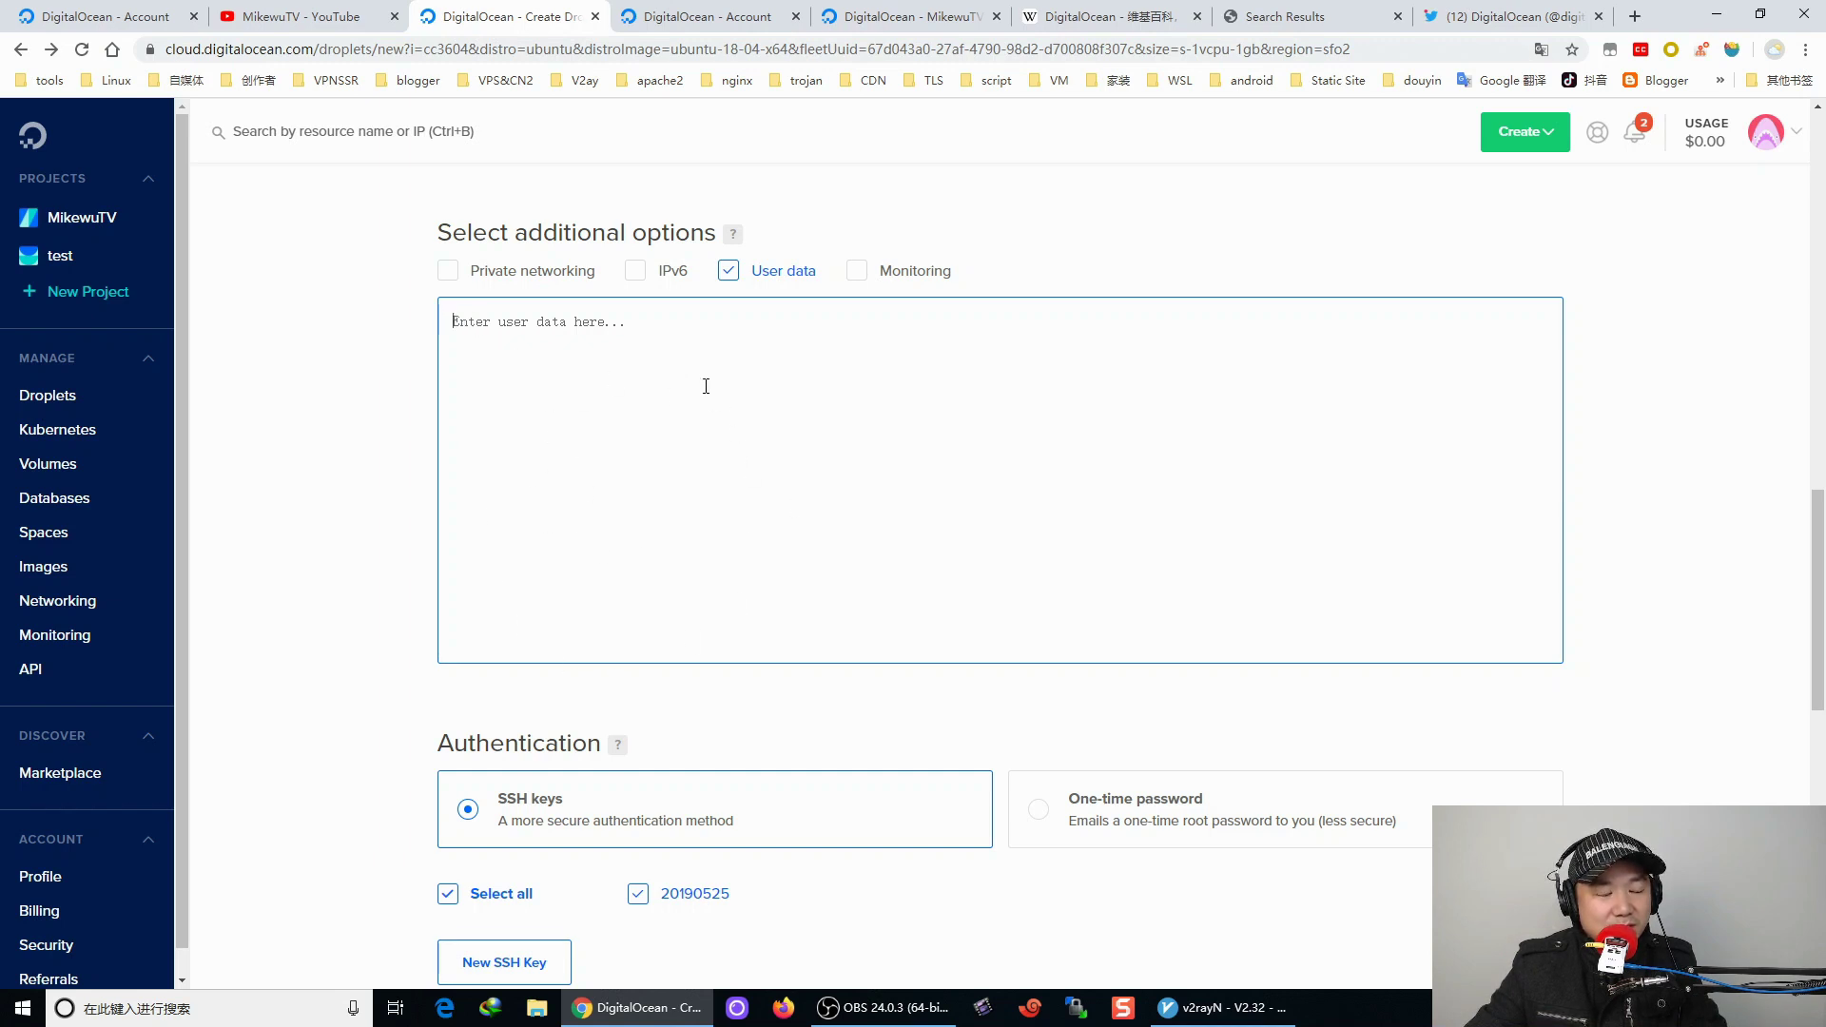
pyautogui.click(729, 270)
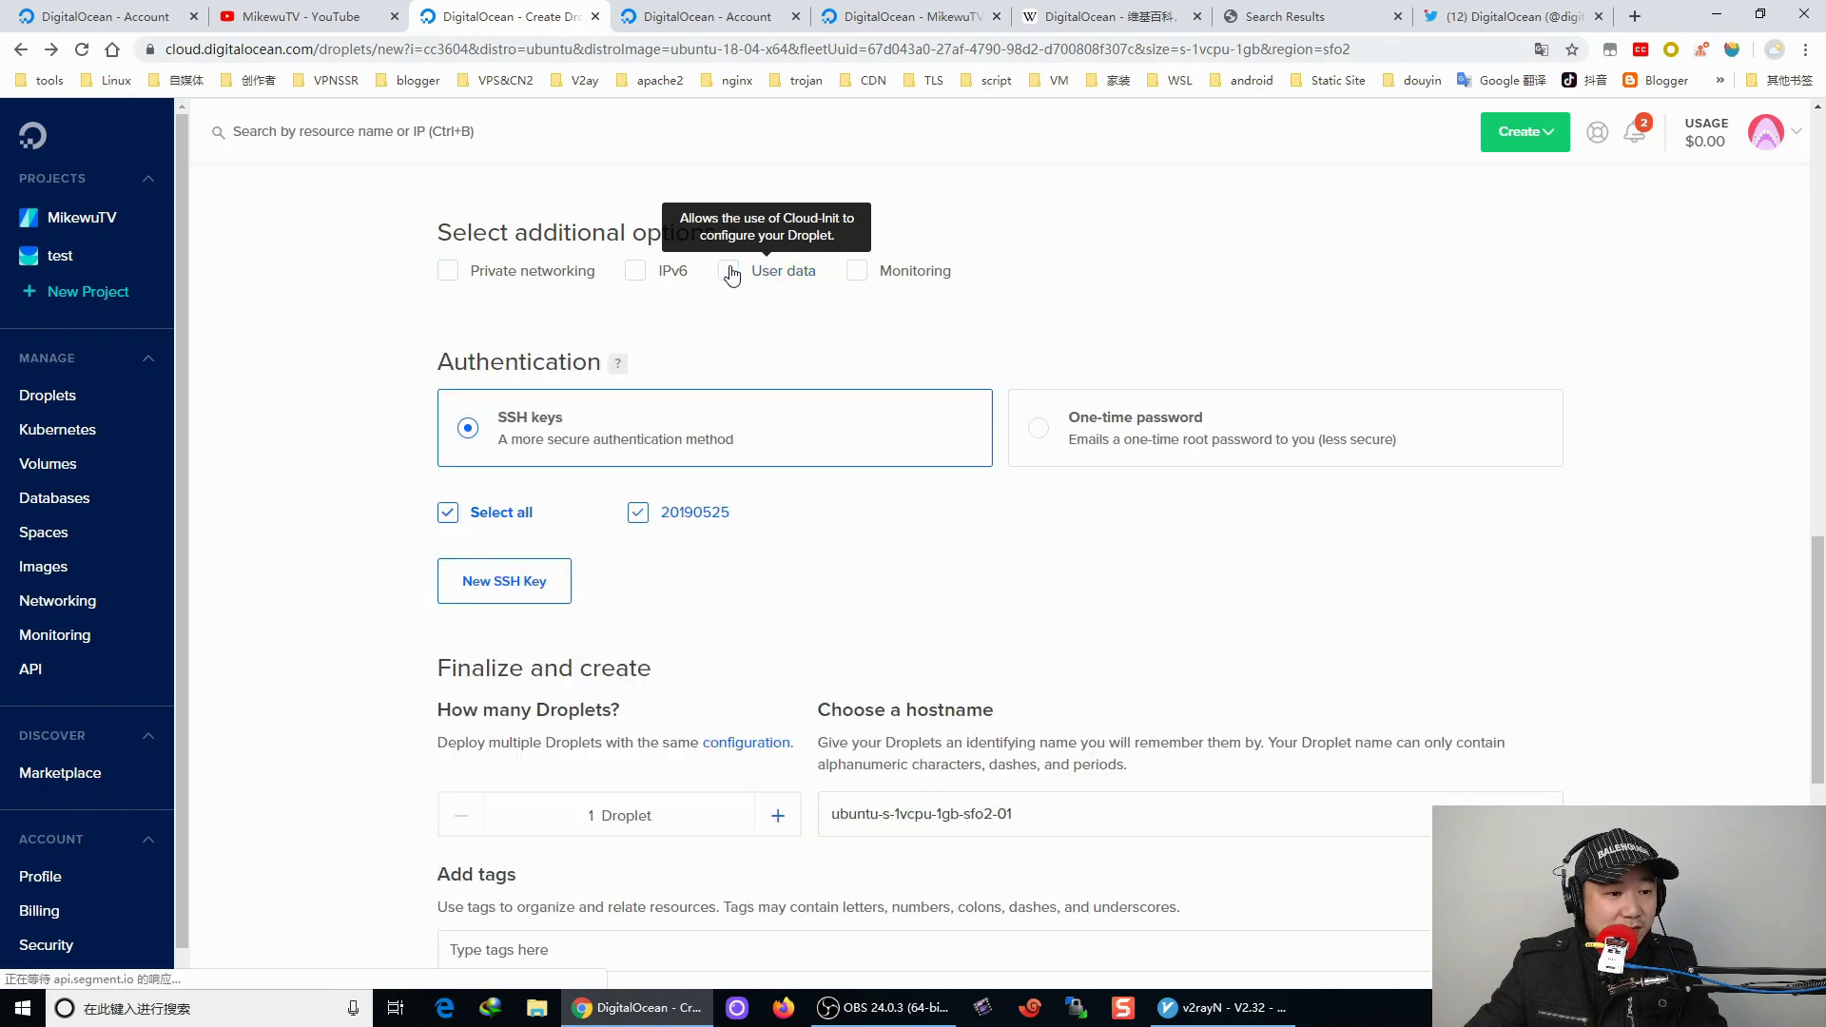
# Review the droplet's authentication, quantity, hostname, tags, project and backup settings, and return to the start of the form.
pyautogui.scroll(-1, 775, 364)
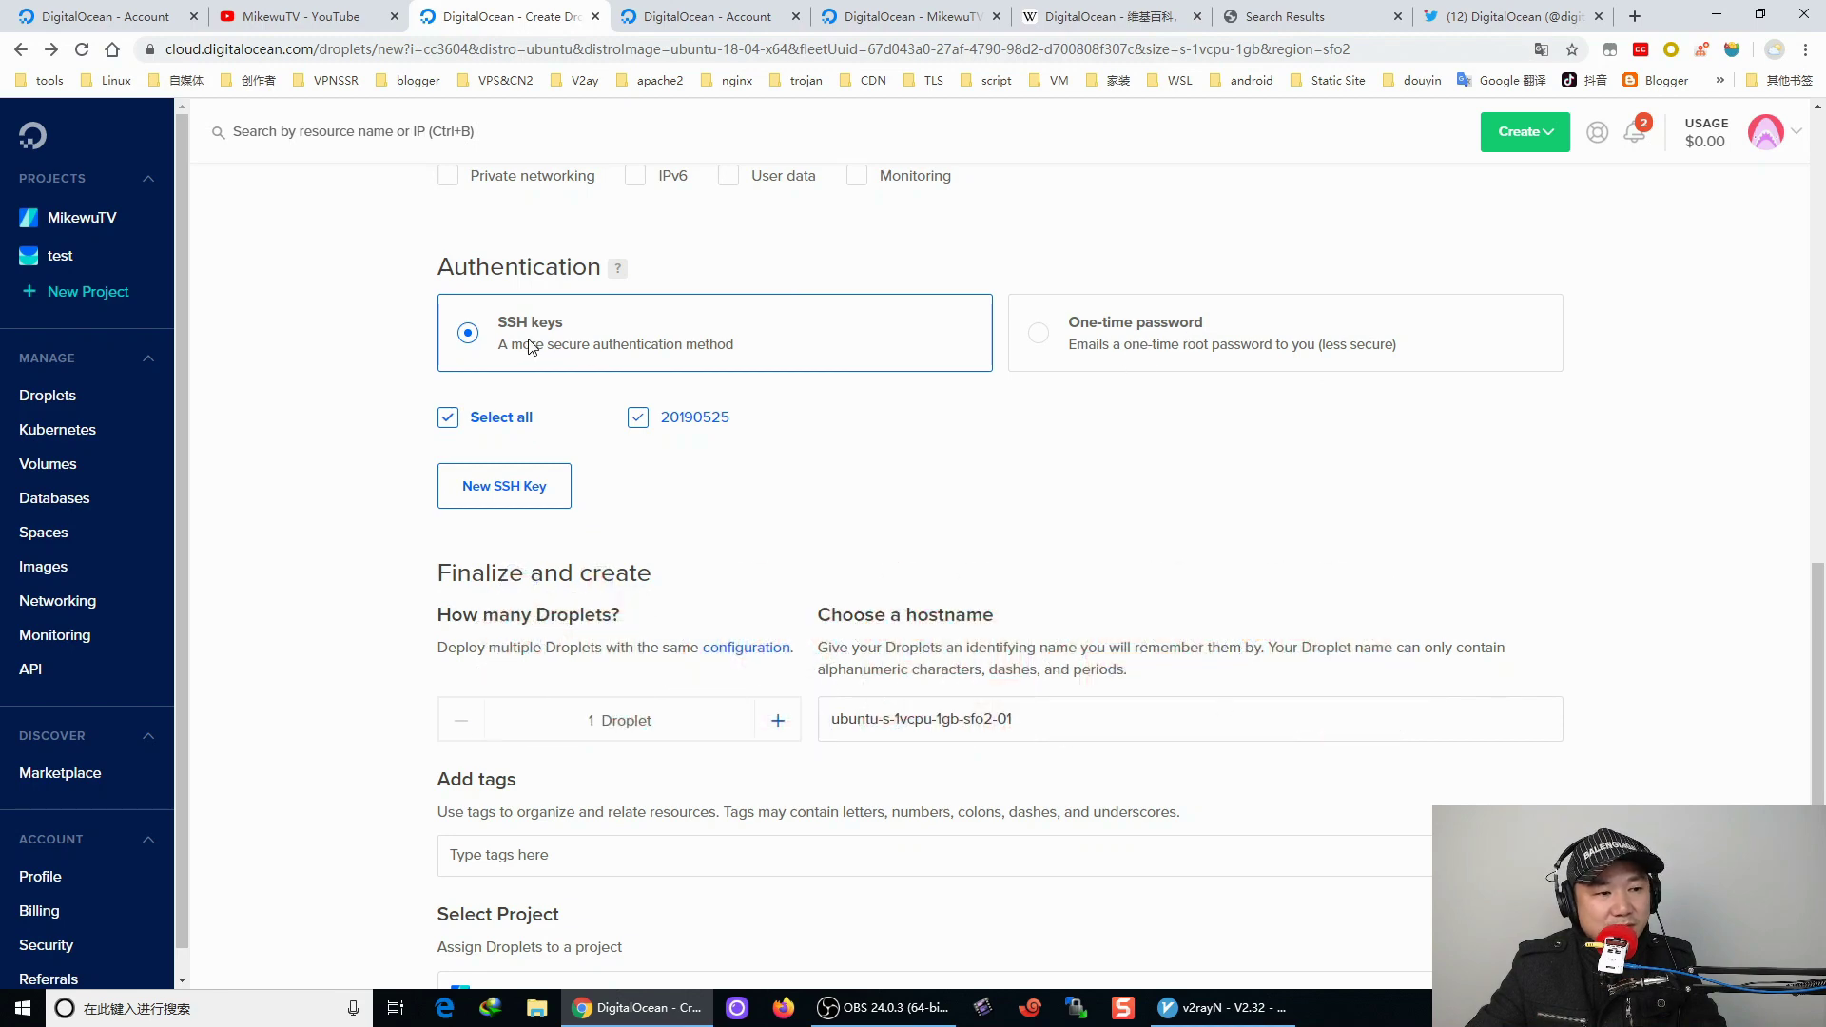
pyautogui.scroll(-3, 693, 396)
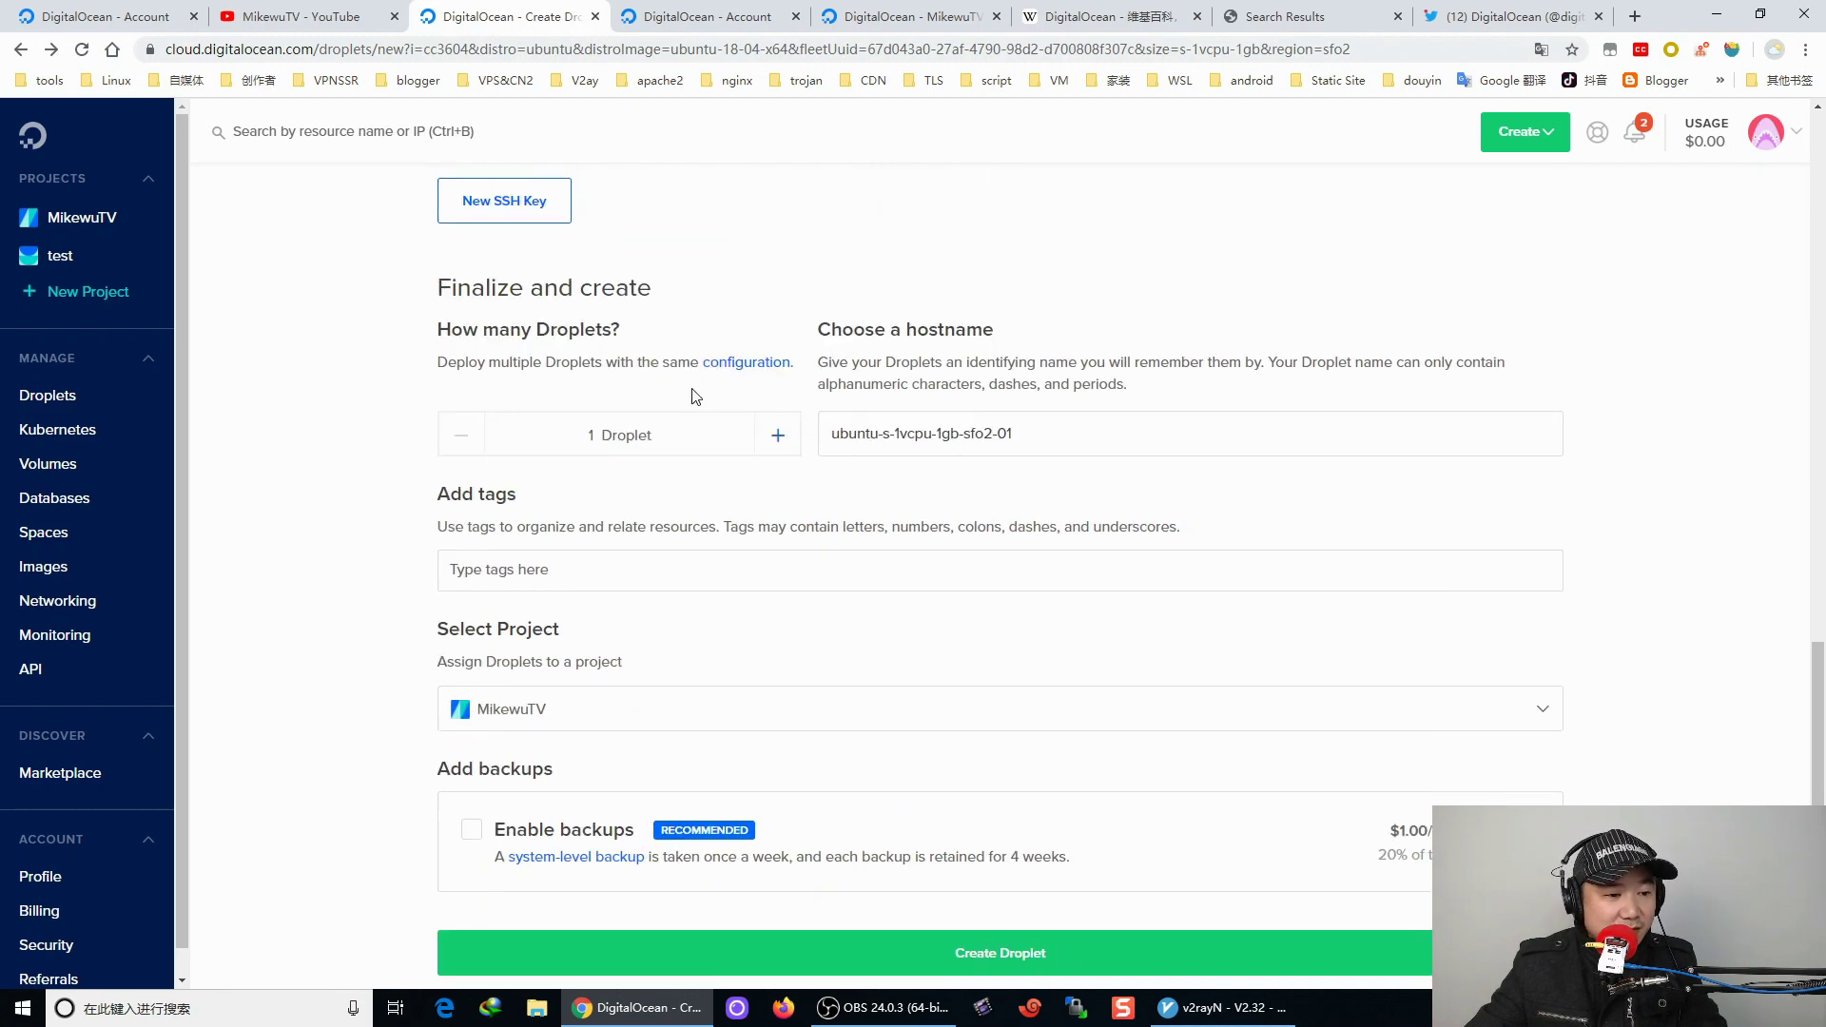
pyautogui.scroll(3, 761, 392)
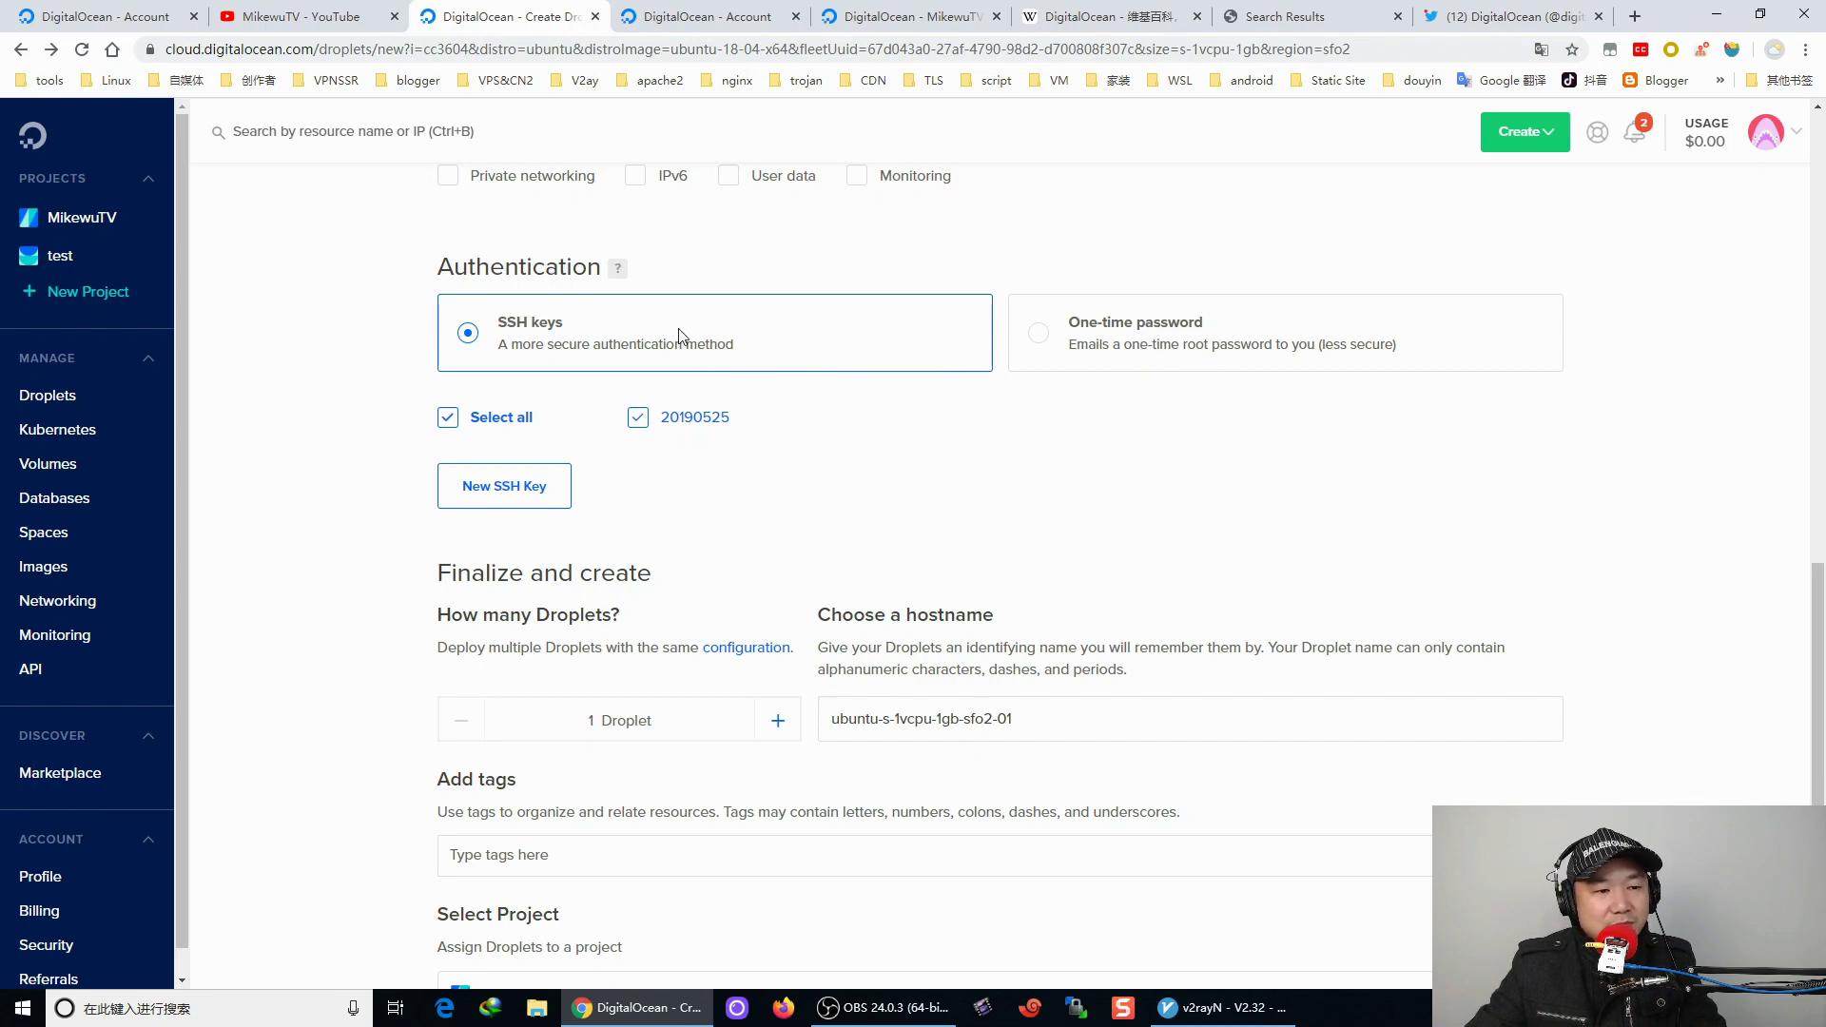
pyautogui.scroll(-6, 614, 386)
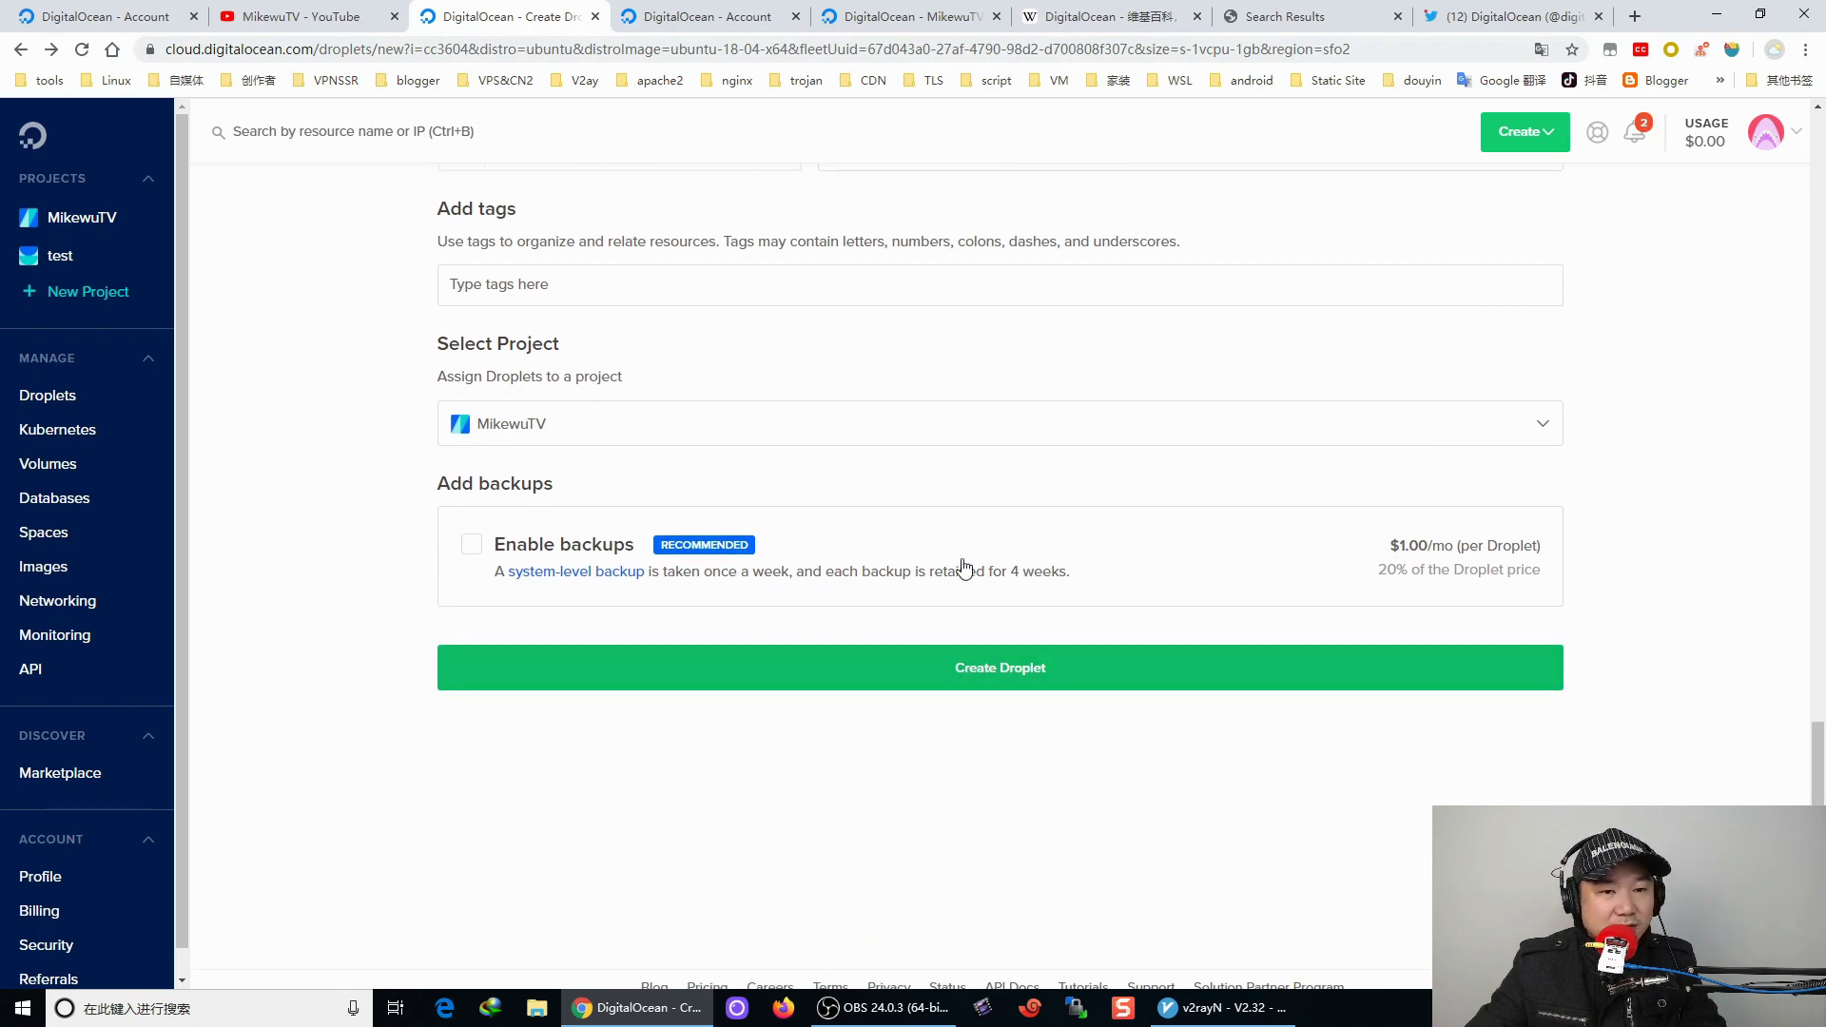
pyautogui.scroll(10, 963, 571)
pyautogui.scroll(12, 970, 622)
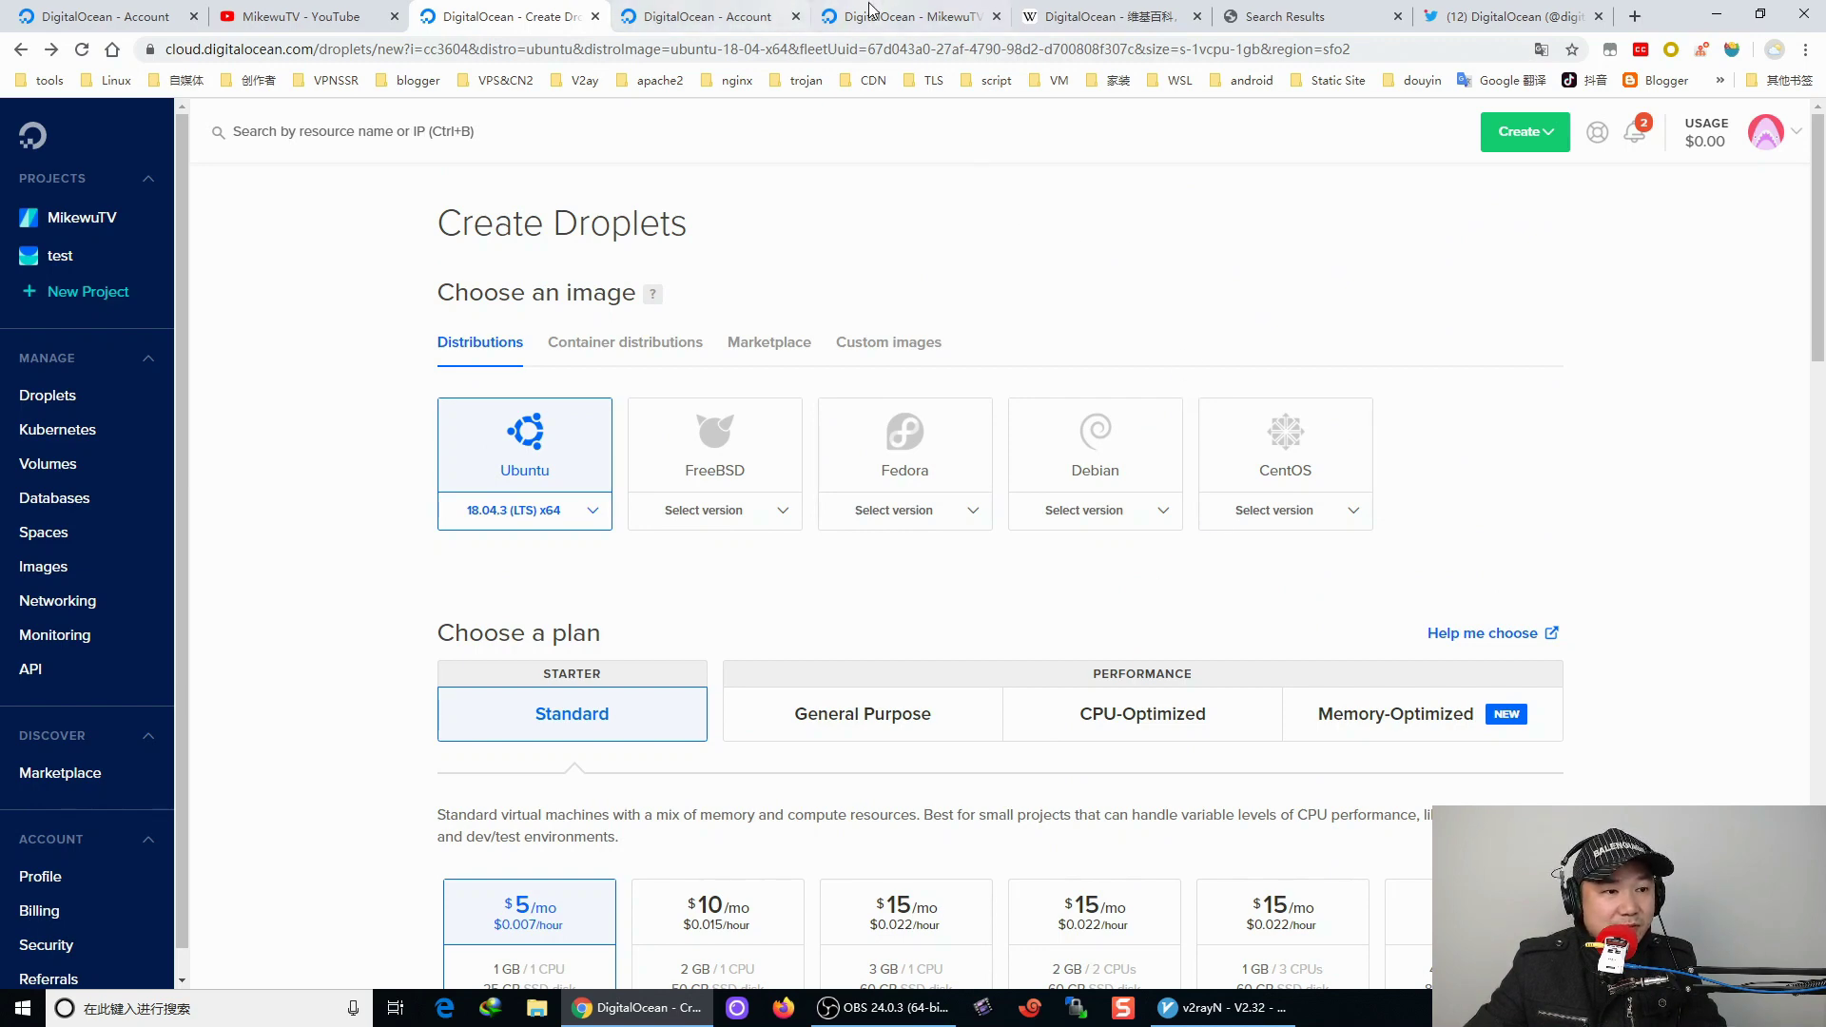
# Open the new Cloud Firewall form from the MikewuTV project page and examine its inbound and outbound rules.
pyautogui.click(897, 14)
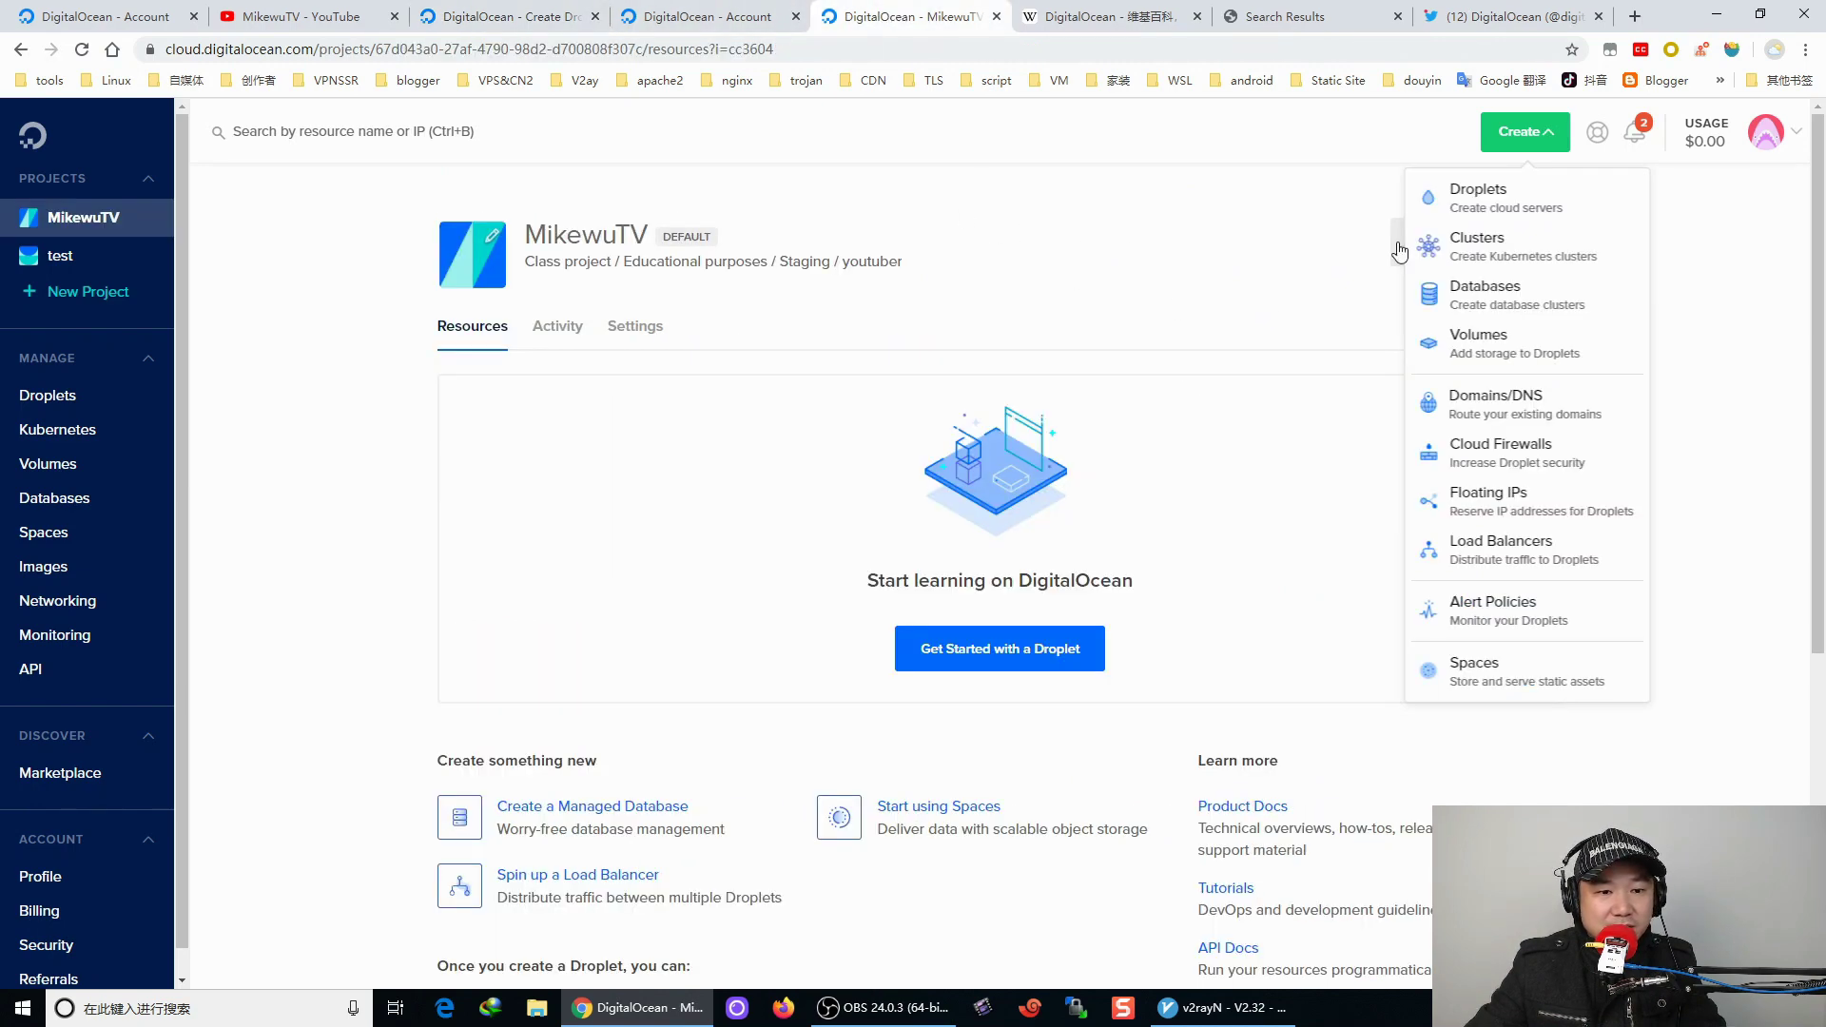
pyautogui.click(1493, 455)
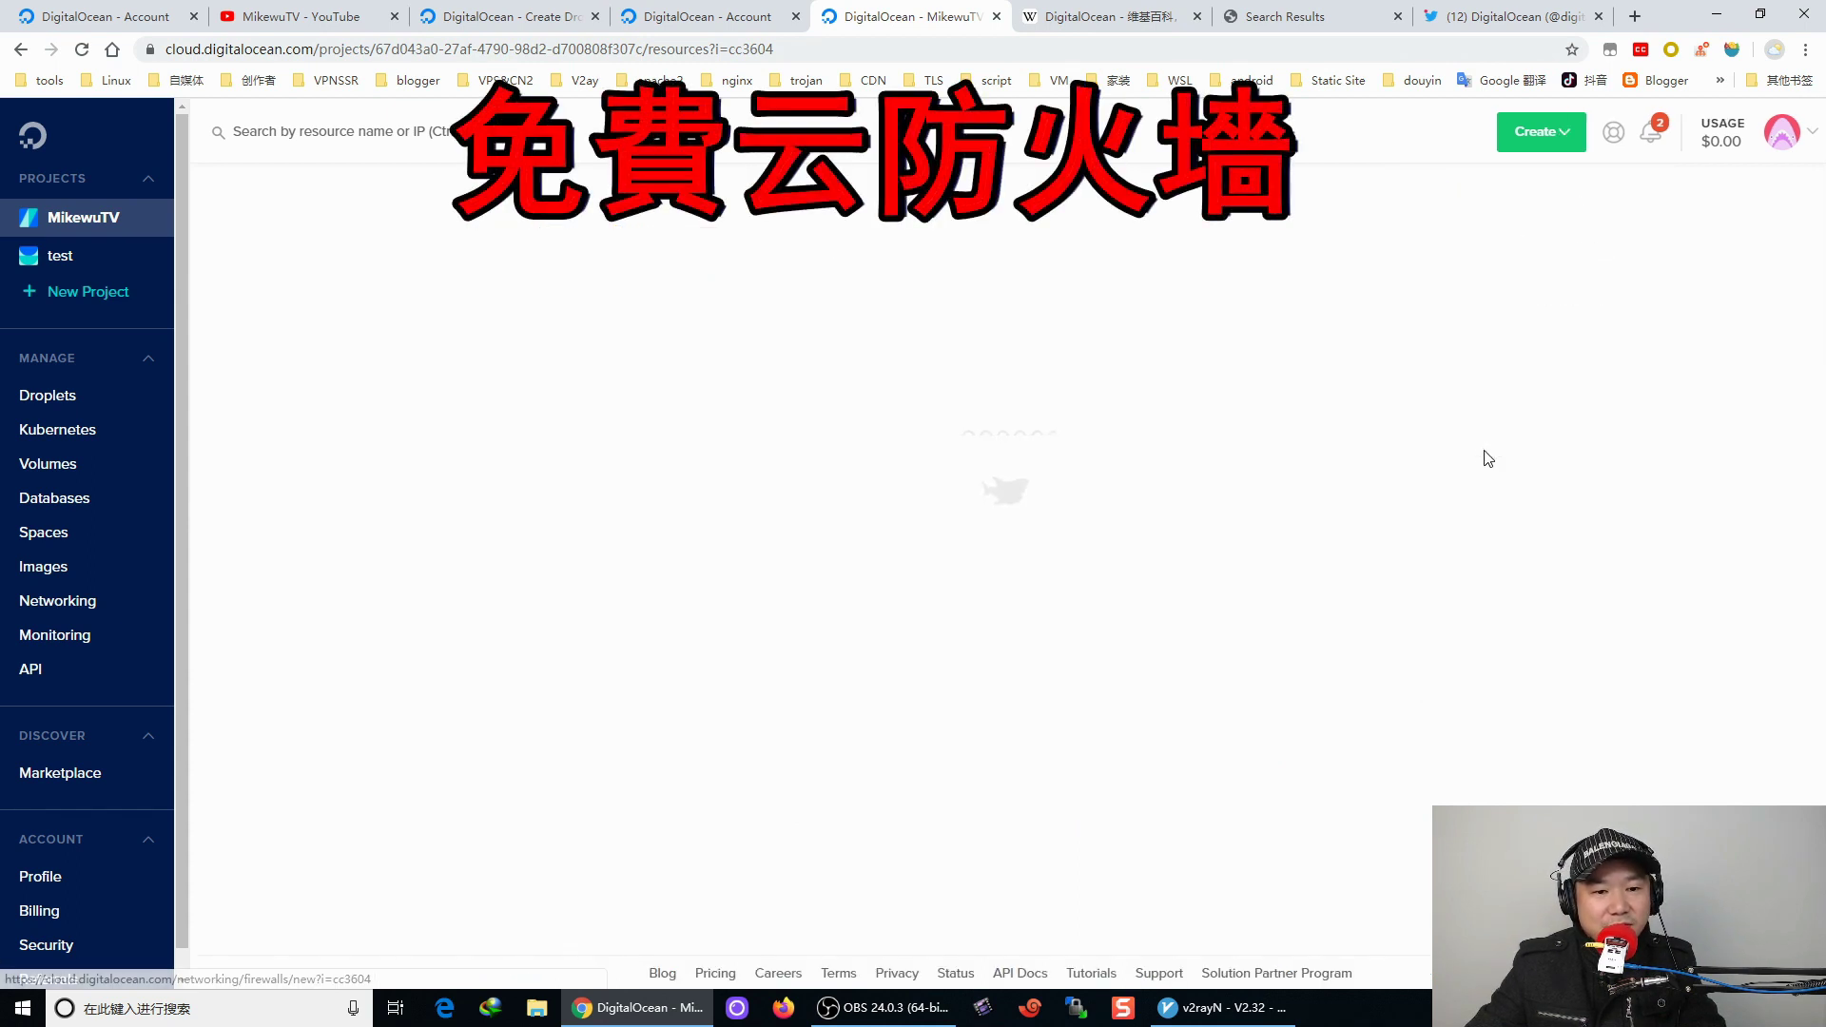
pyautogui.scroll(-6, 668, 455)
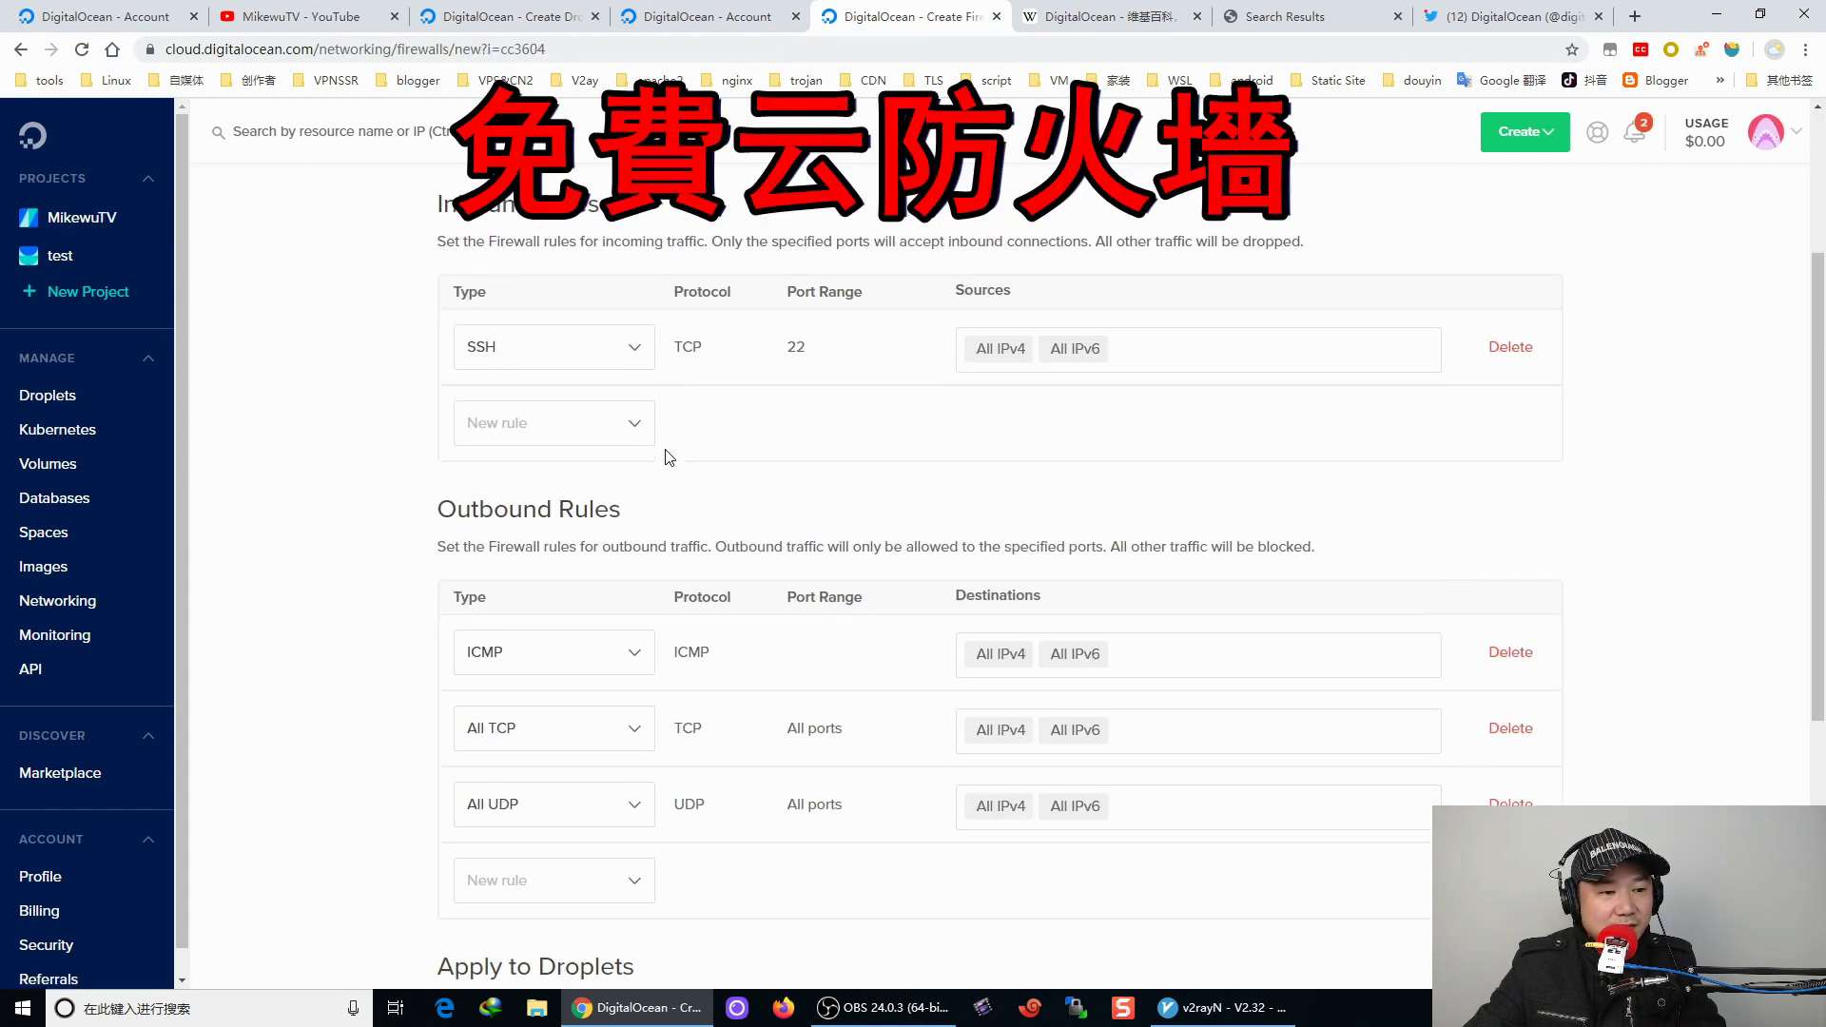
pyautogui.scroll(5, 761, 392)
pyautogui.scroll(-3, 504, 374)
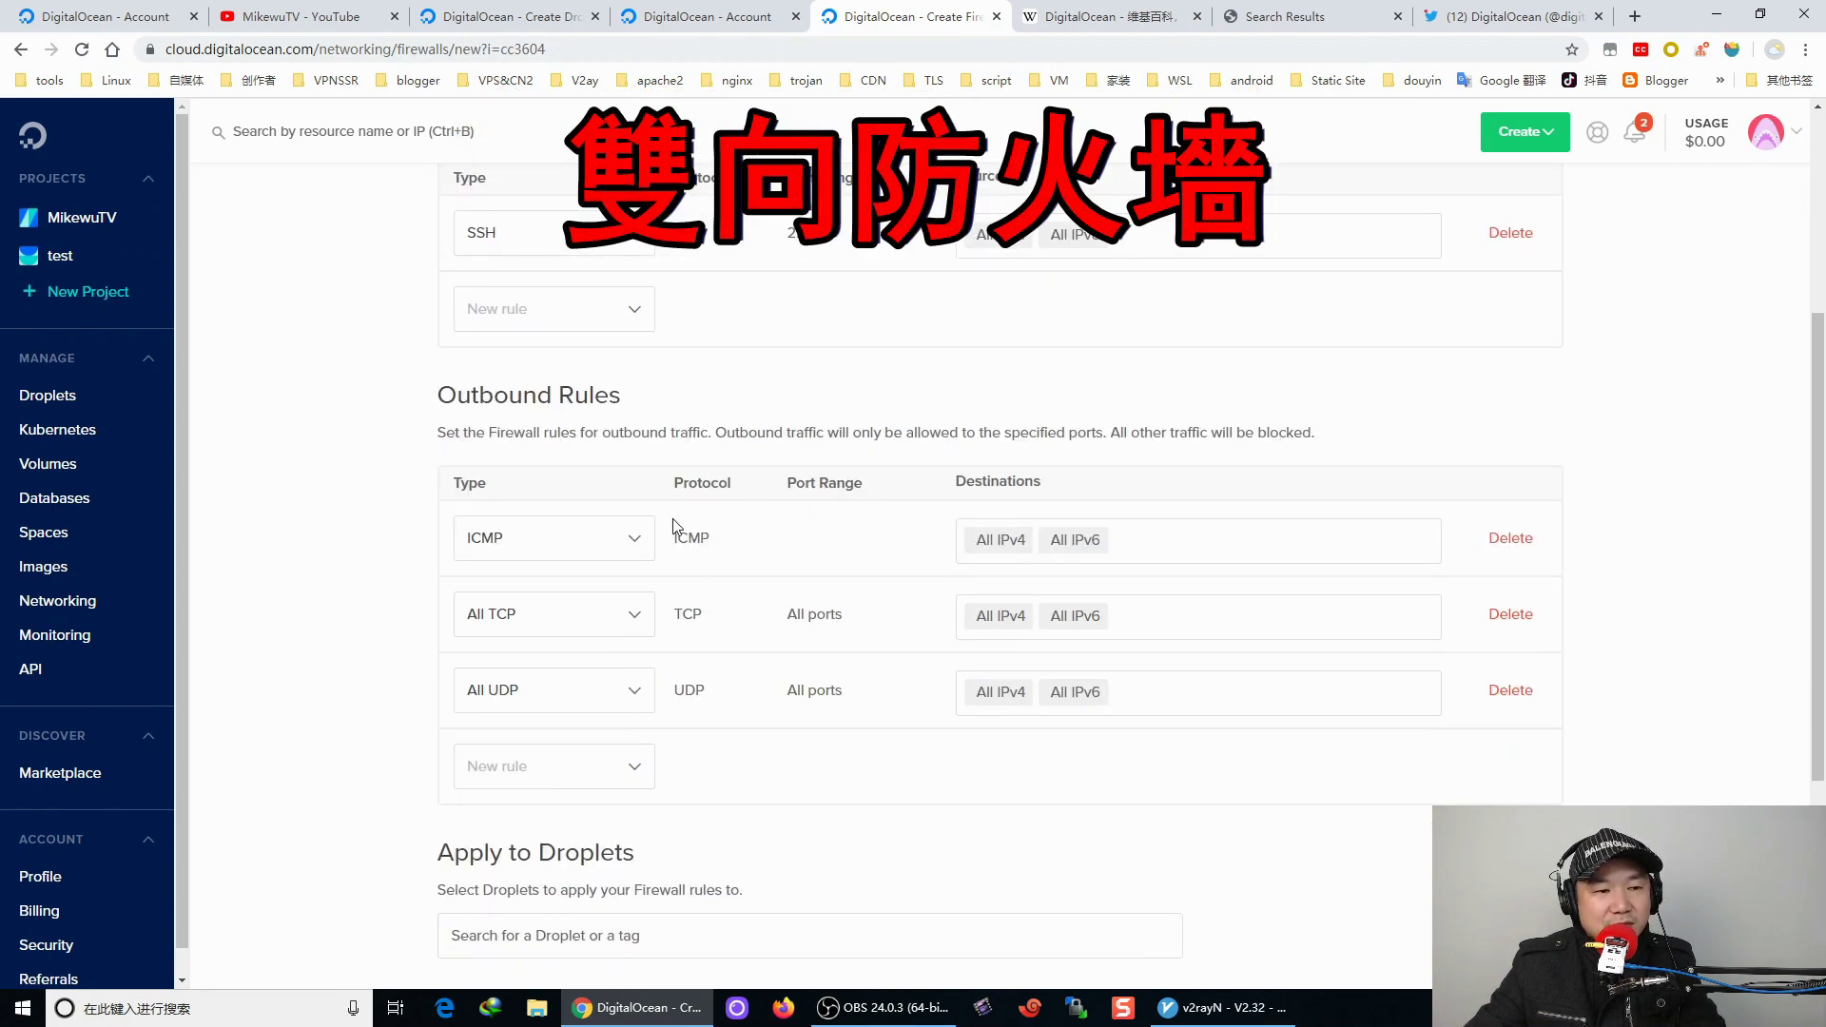
pyautogui.scroll(3, 673, 523)
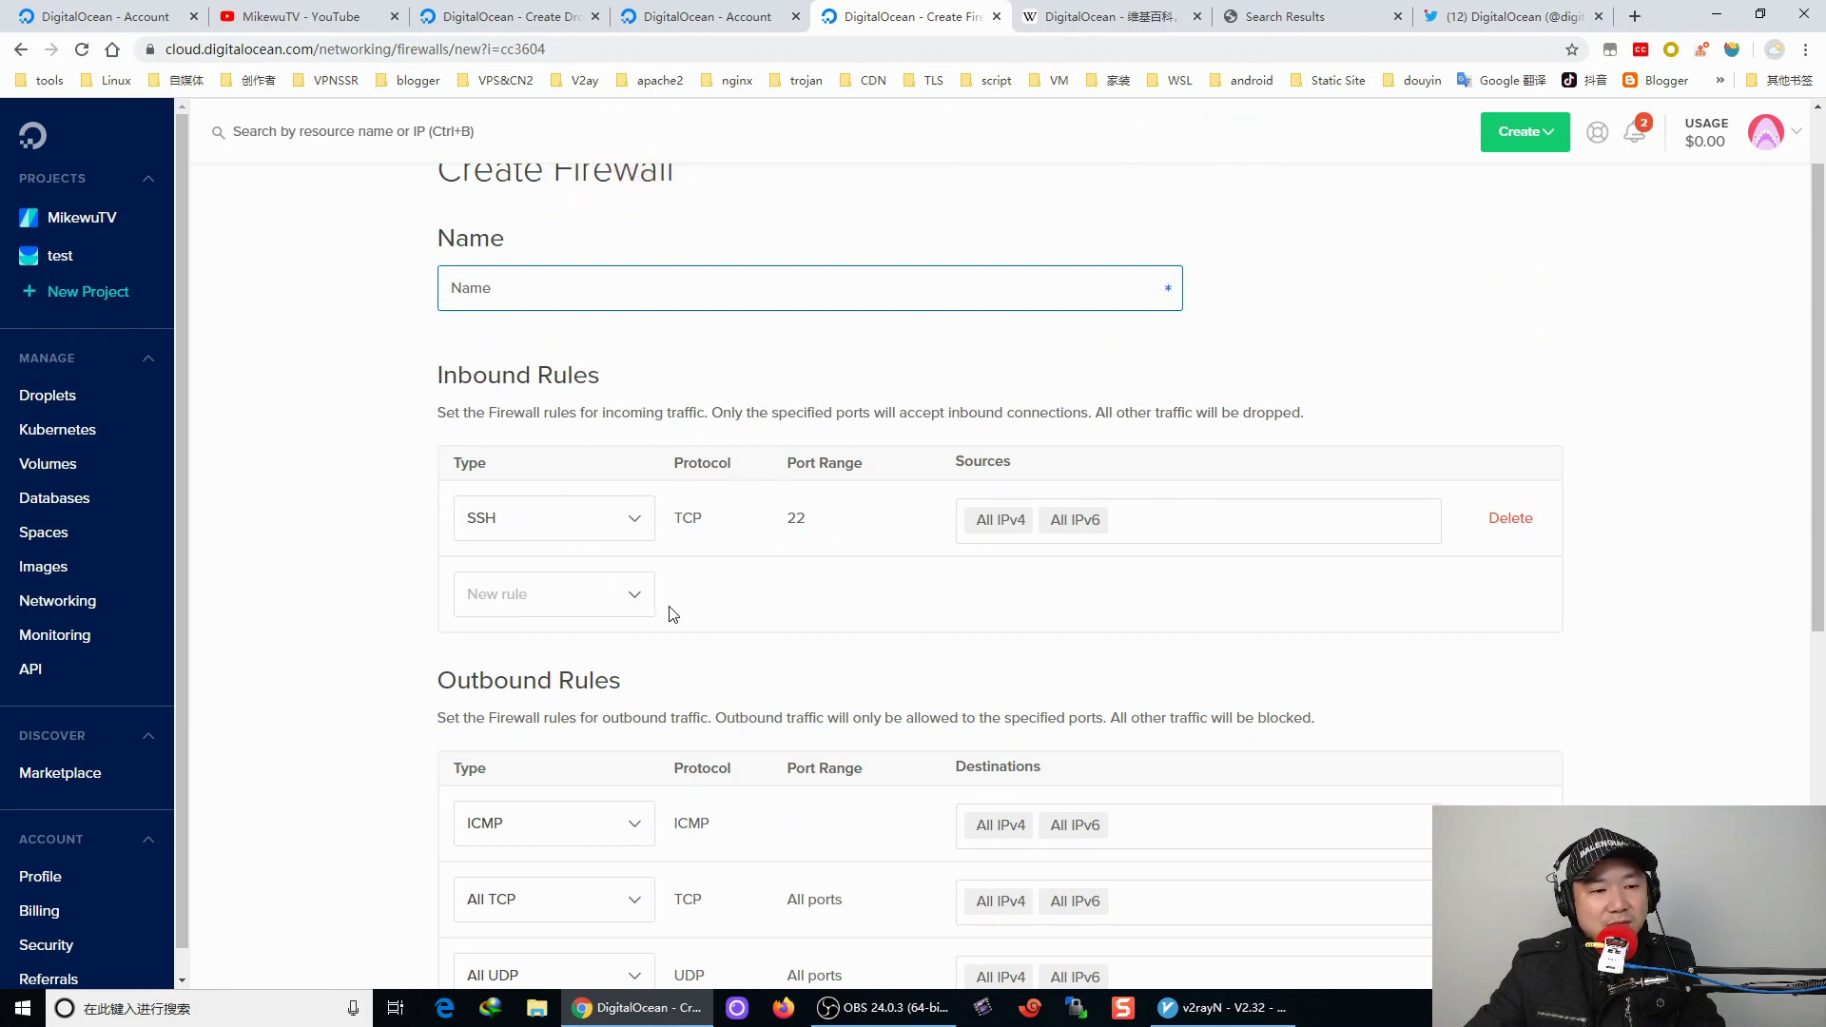
pyautogui.scroll(-3, 820, 575)
pyautogui.scroll(3, 893, 570)
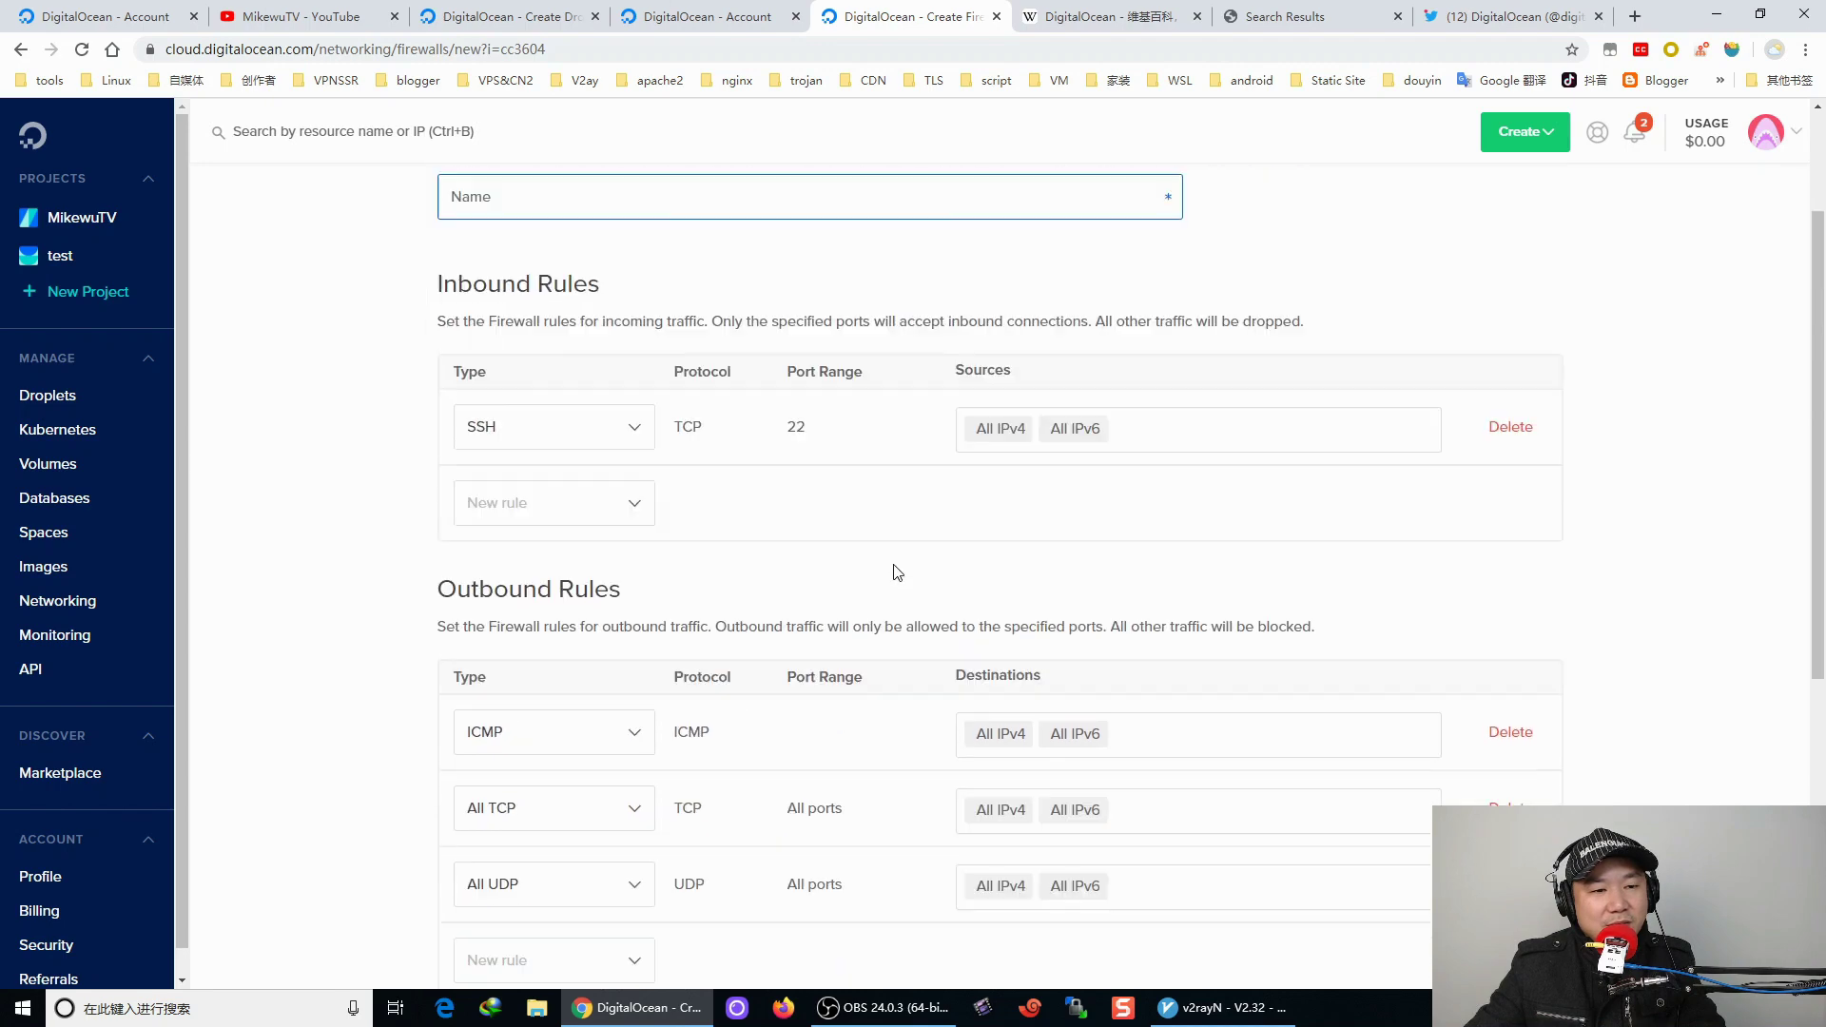
# Open the Floating IPs page and select the debian-s-1vcpu-1gb-sfo2-01 droplet for assignment.
pyautogui.click(1531, 131)
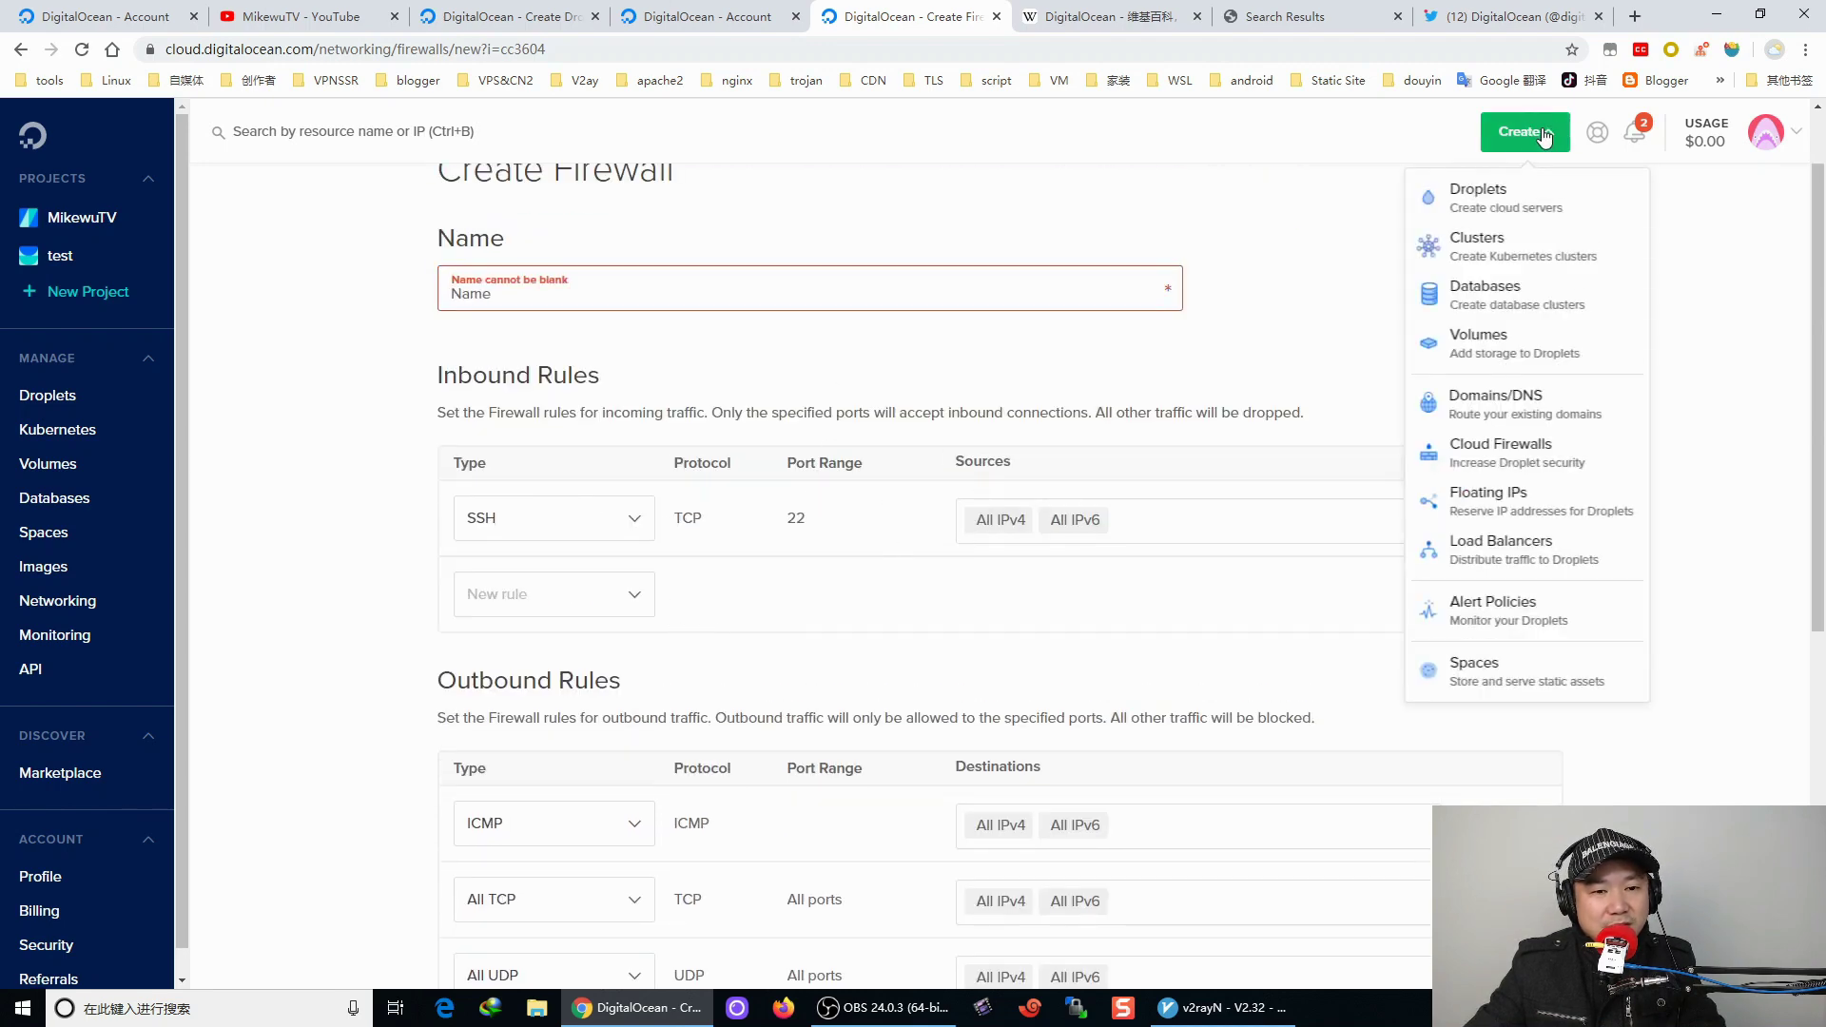
pyautogui.click(1512, 495)
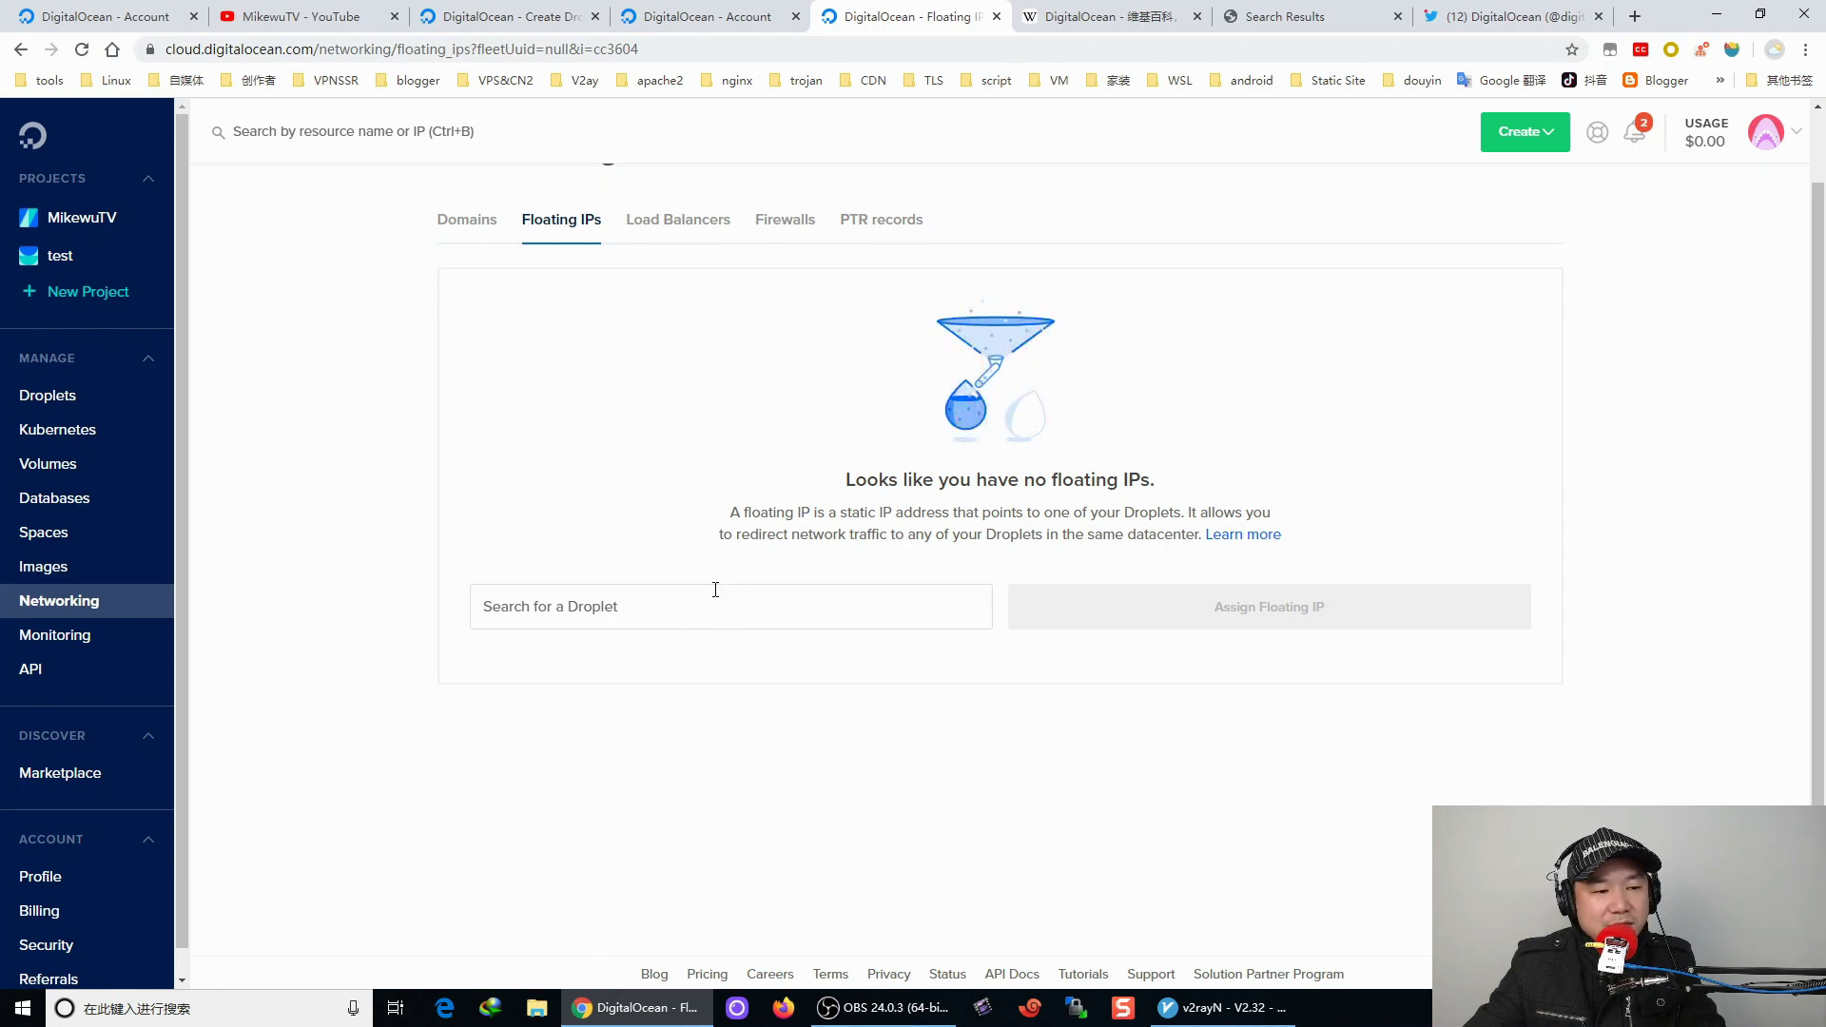
pyautogui.click(627, 608)
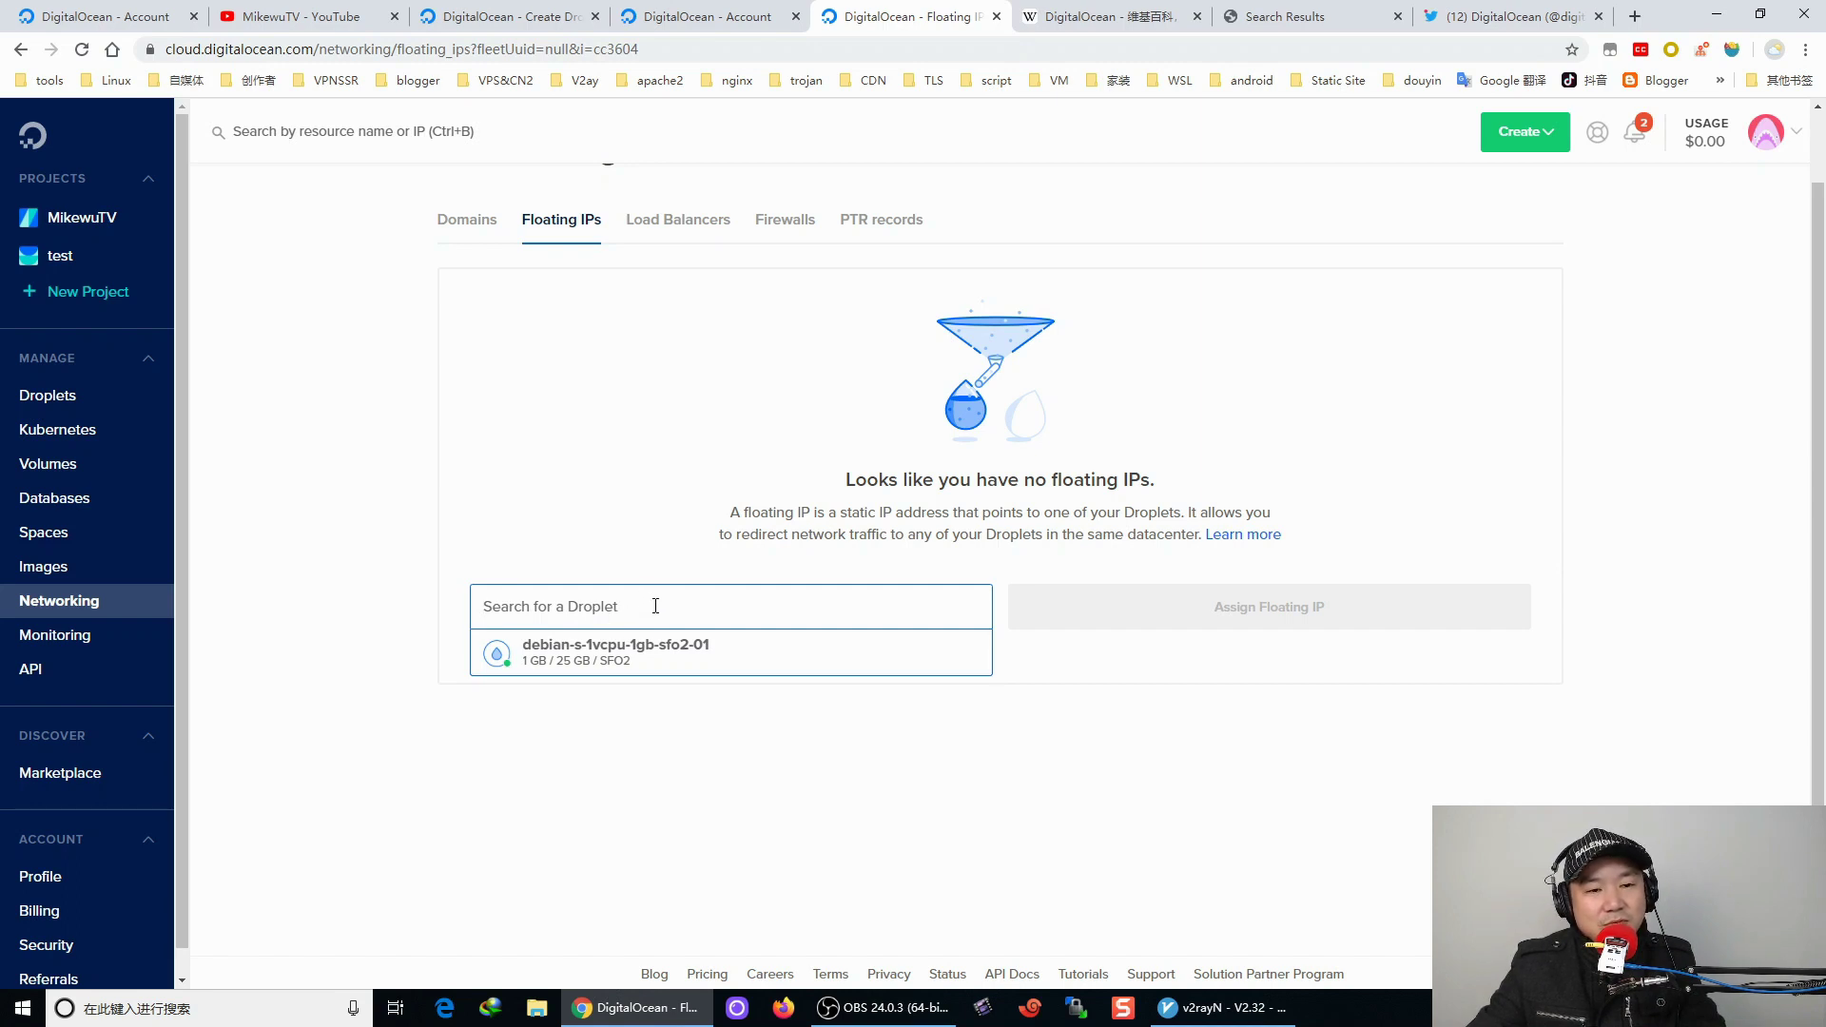
pyautogui.click(588, 664)
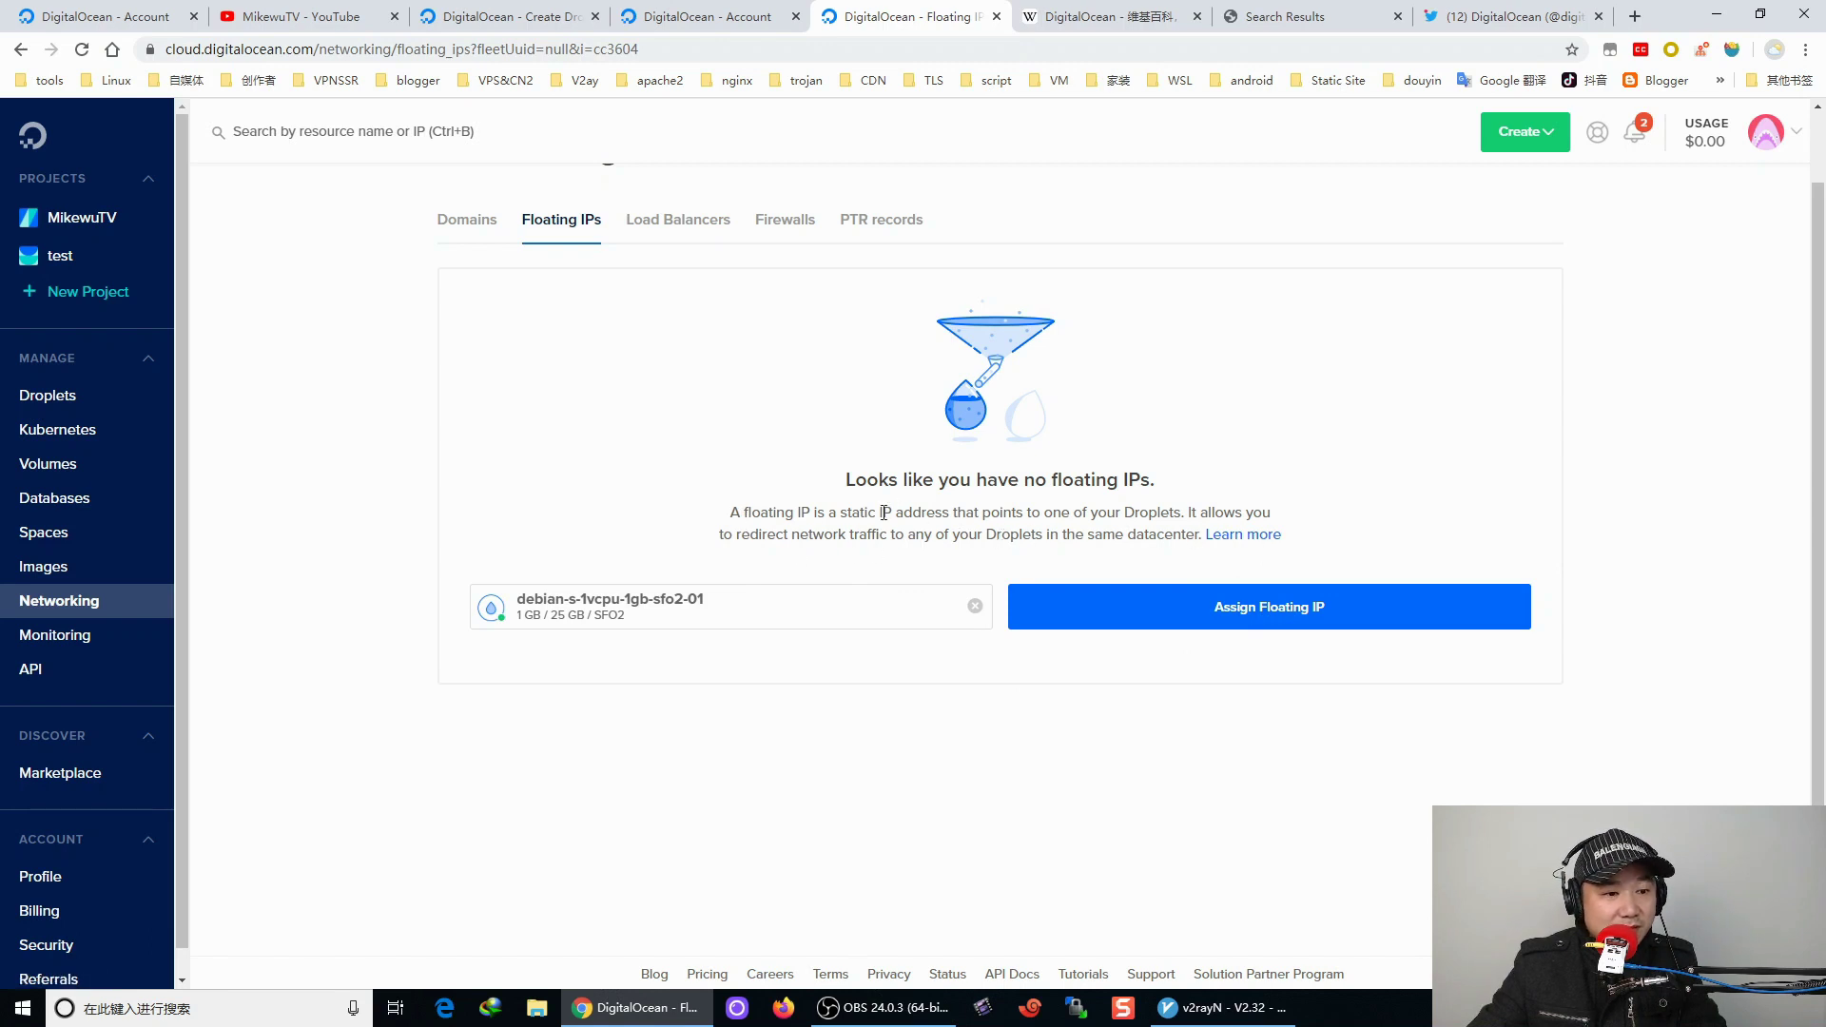
# Open the Floating IPs documentation and highlight the pricing sentence about IPs assigned to a Droplet.
pyautogui.click(1245, 534)
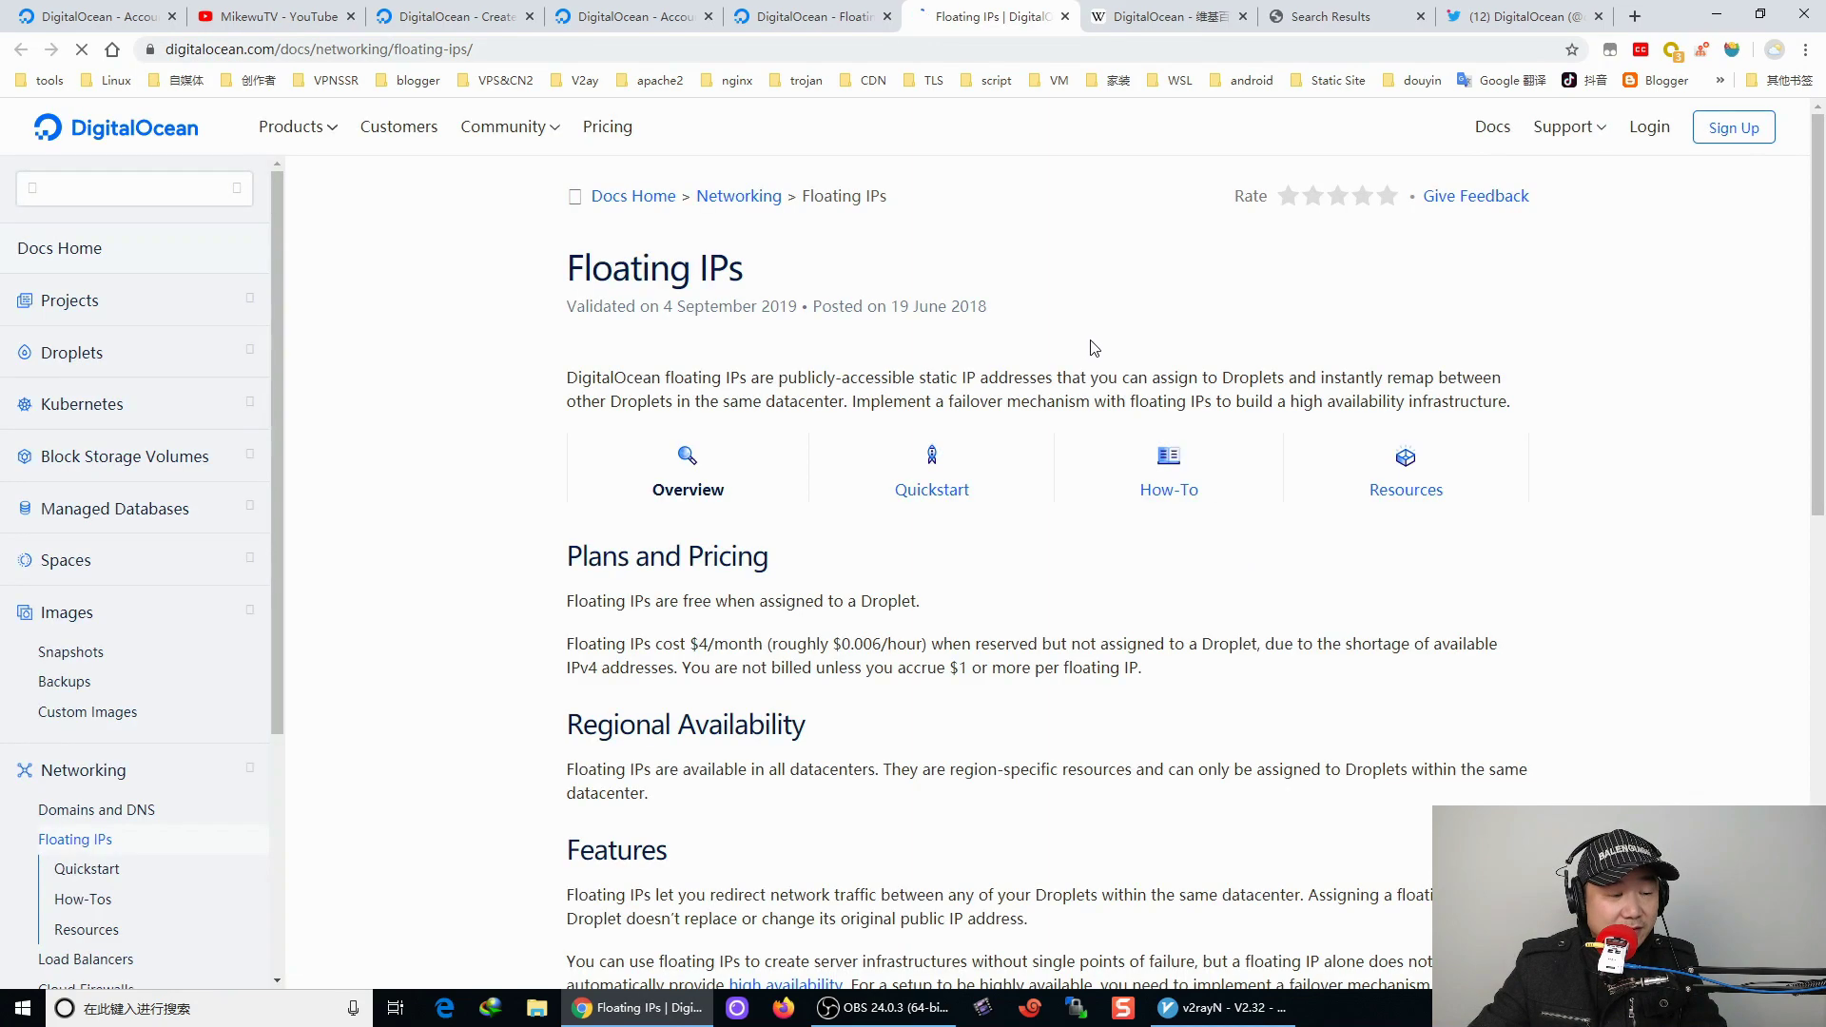
pyautogui.scroll(-1, 1066, 362)
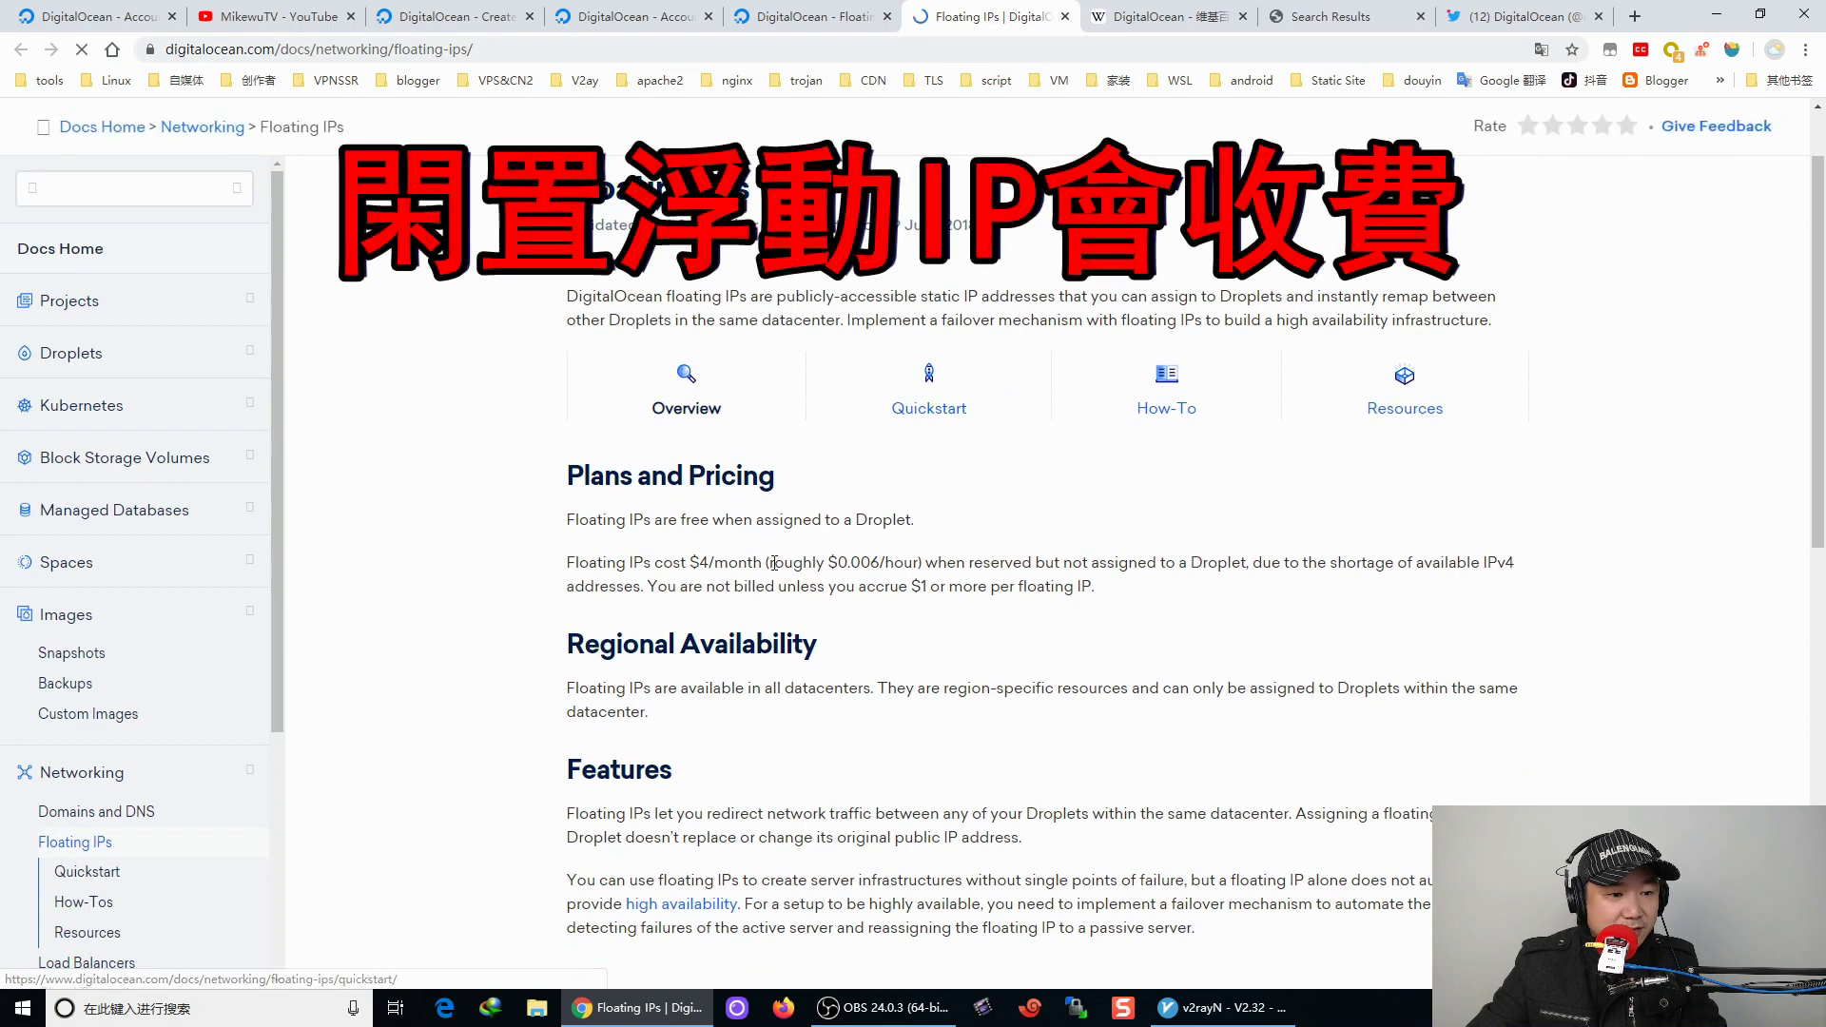
pyautogui.scroll(-1, 831, 542)
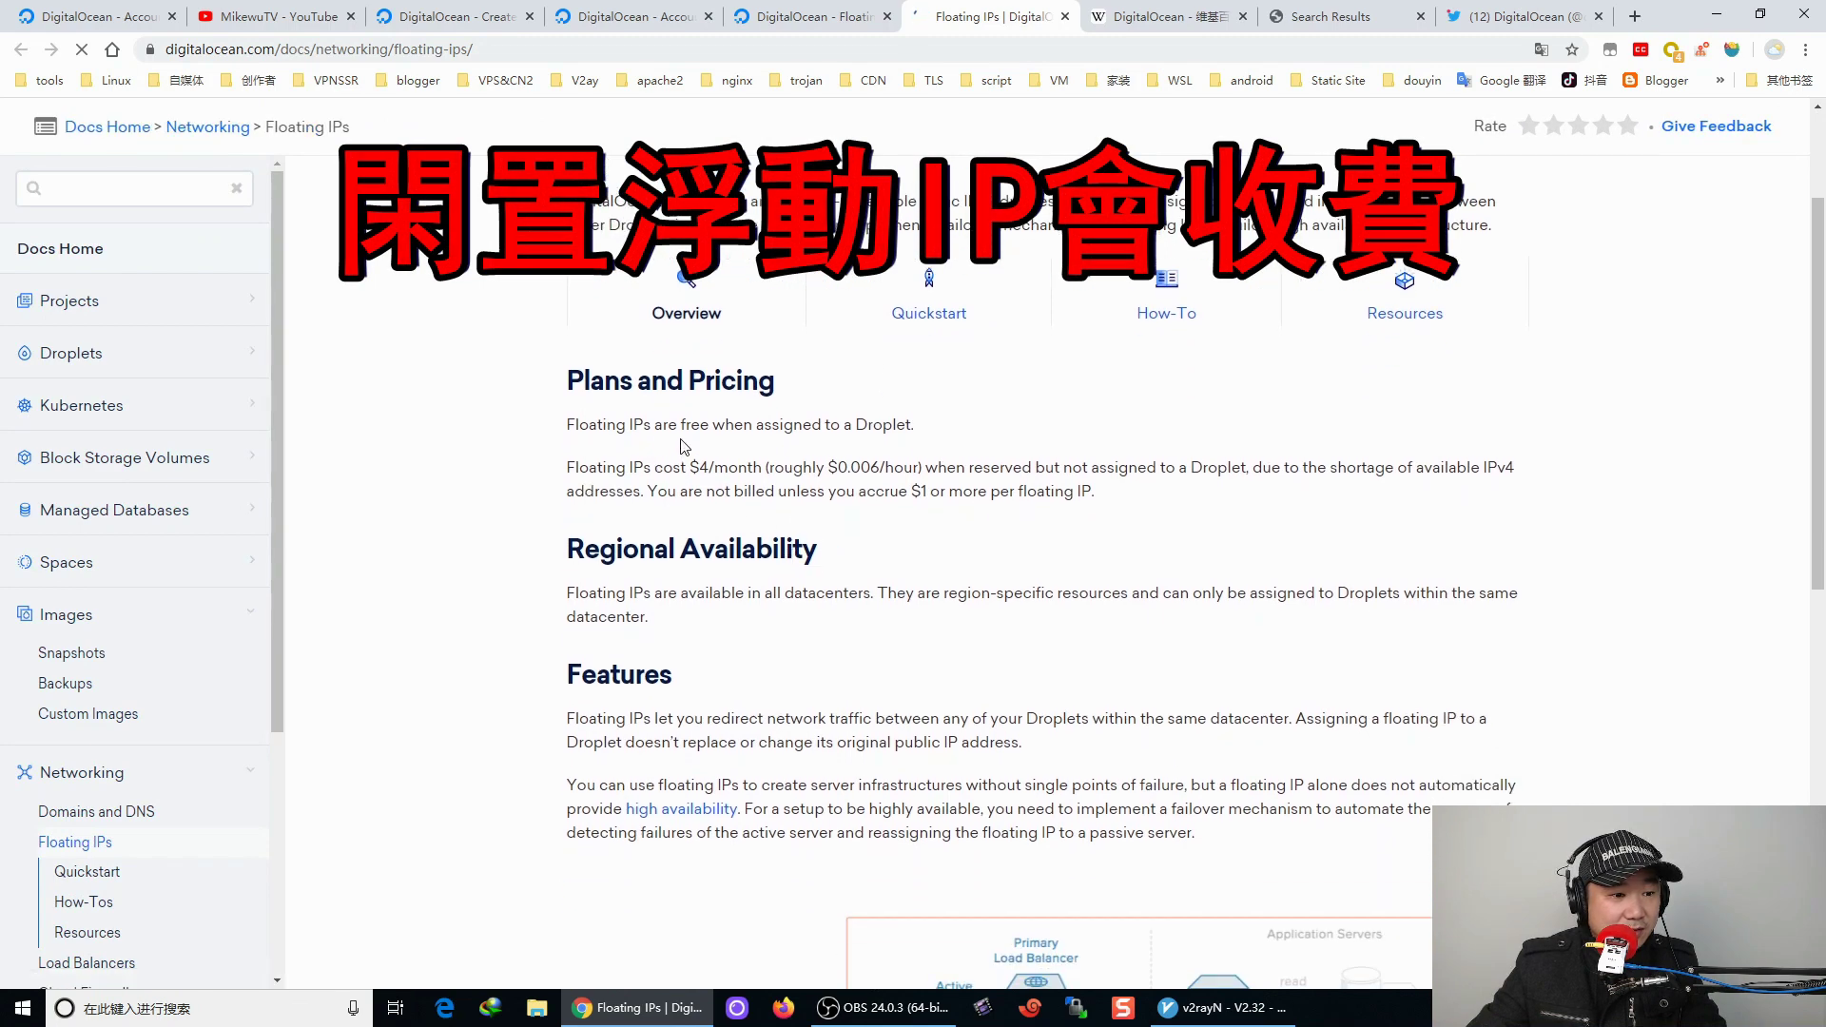
pyautogui.moveTo(568, 433)
pyautogui.mouseDown()
pyautogui.moveTo(929, 432)
pyautogui.moveTo(746, 430)
pyautogui.moveTo(675, 468)
pyautogui.moveTo(570, 429)
pyautogui.mouseUp()
pyautogui.click(918, 433)
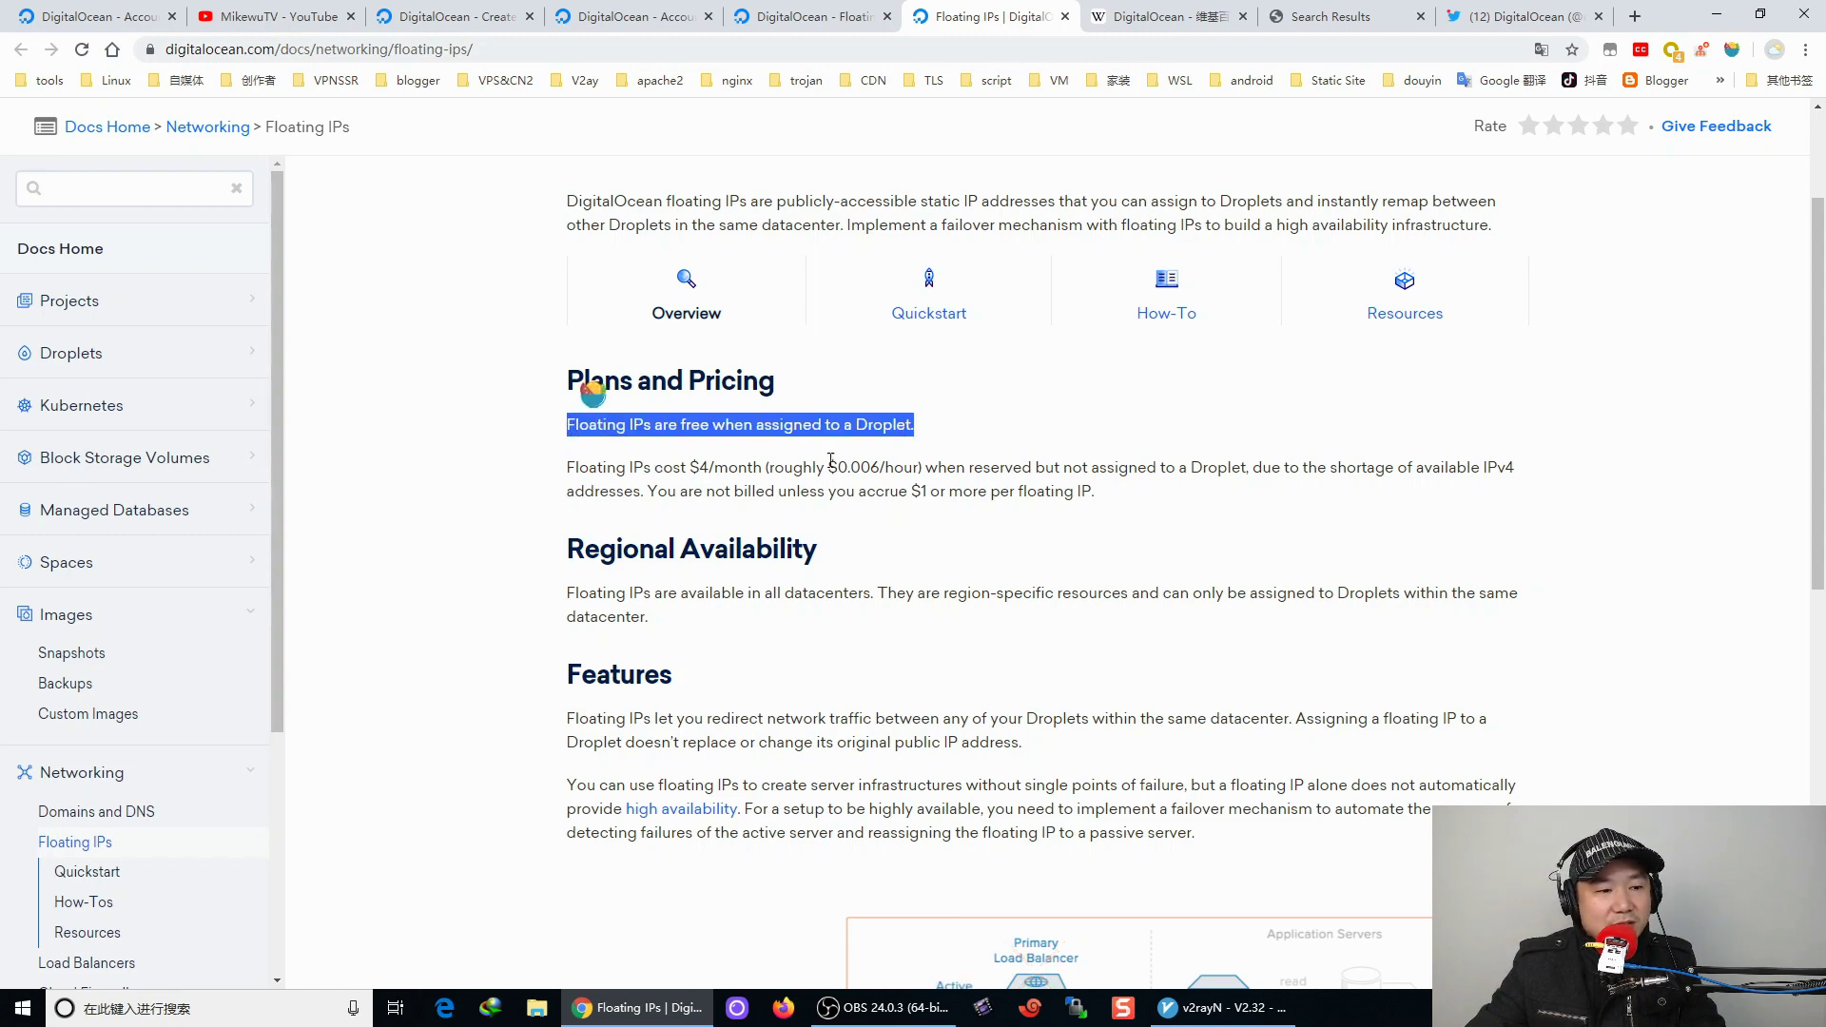
# Highlight the monthly and hourly cost of unassigned floating IPs under Plans and Pricing.
pyautogui.click(593, 466)
pyautogui.moveTo(577, 468); pyautogui.dragTo(956, 467)
pyautogui.moveTo(824, 467); pyautogui.dragTo(880, 467)
pyautogui.click(839, 472)
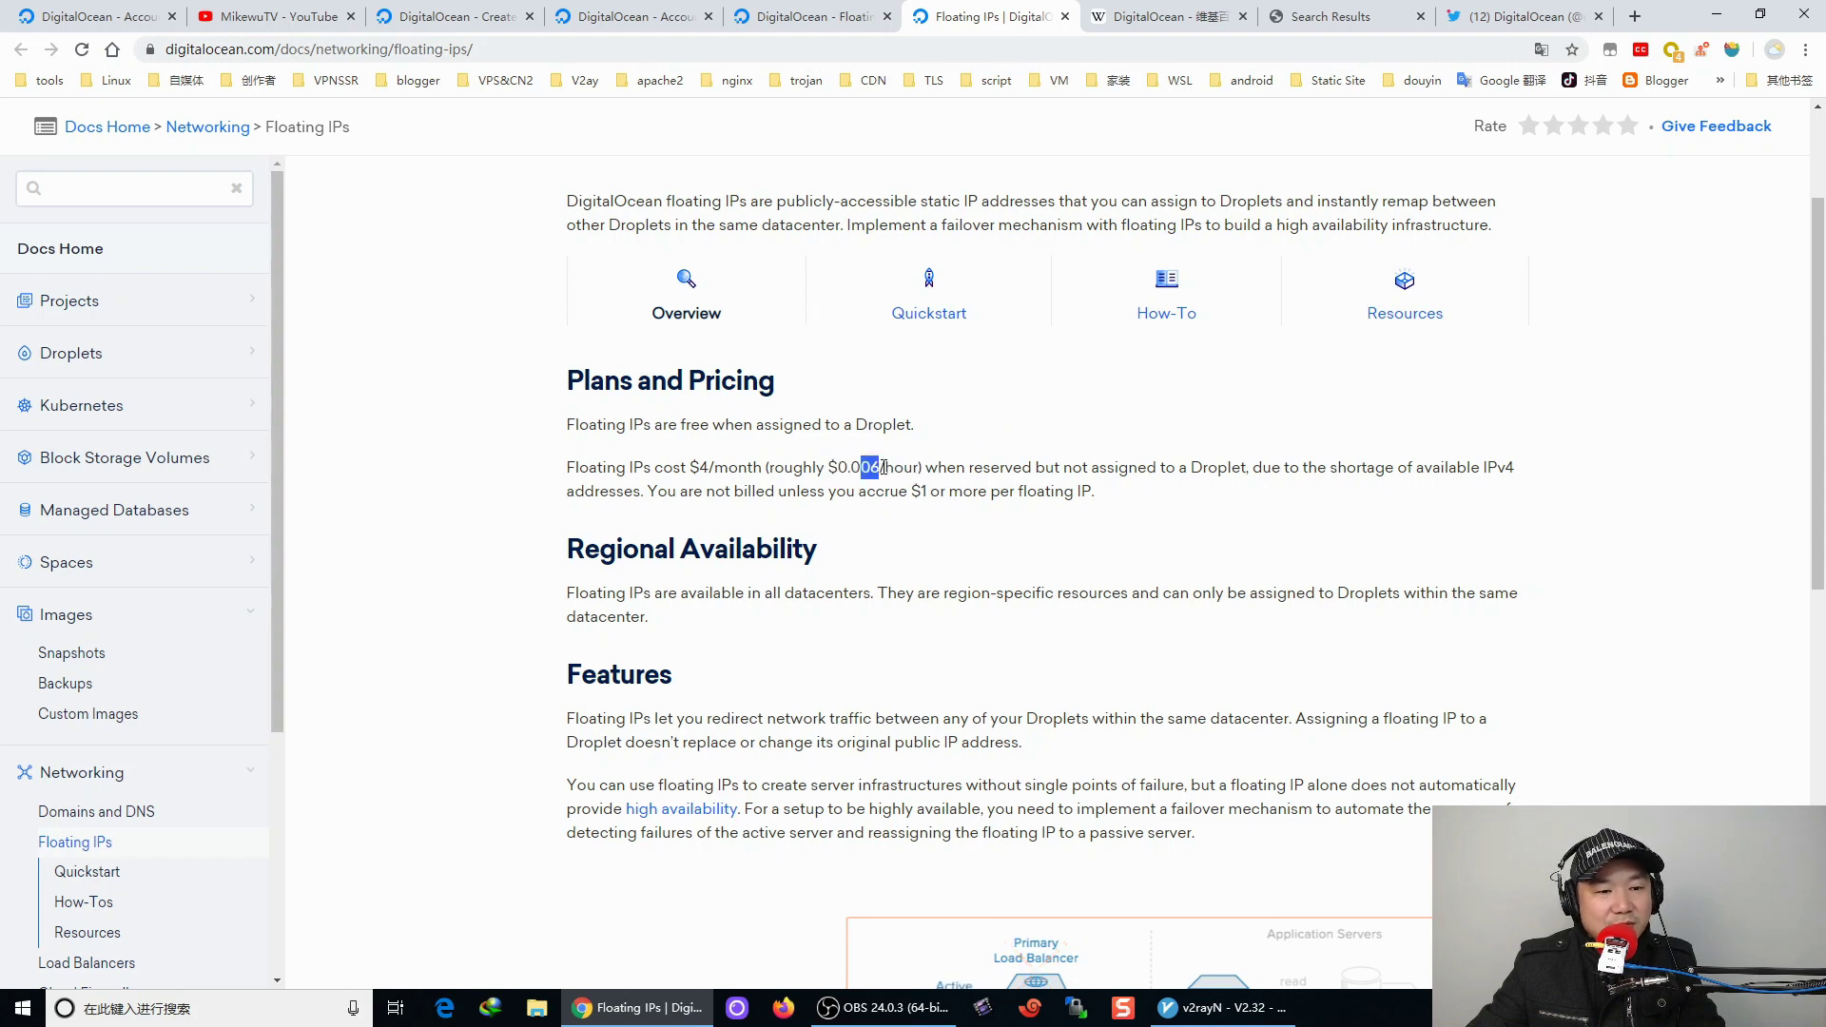
pyautogui.click(889, 469)
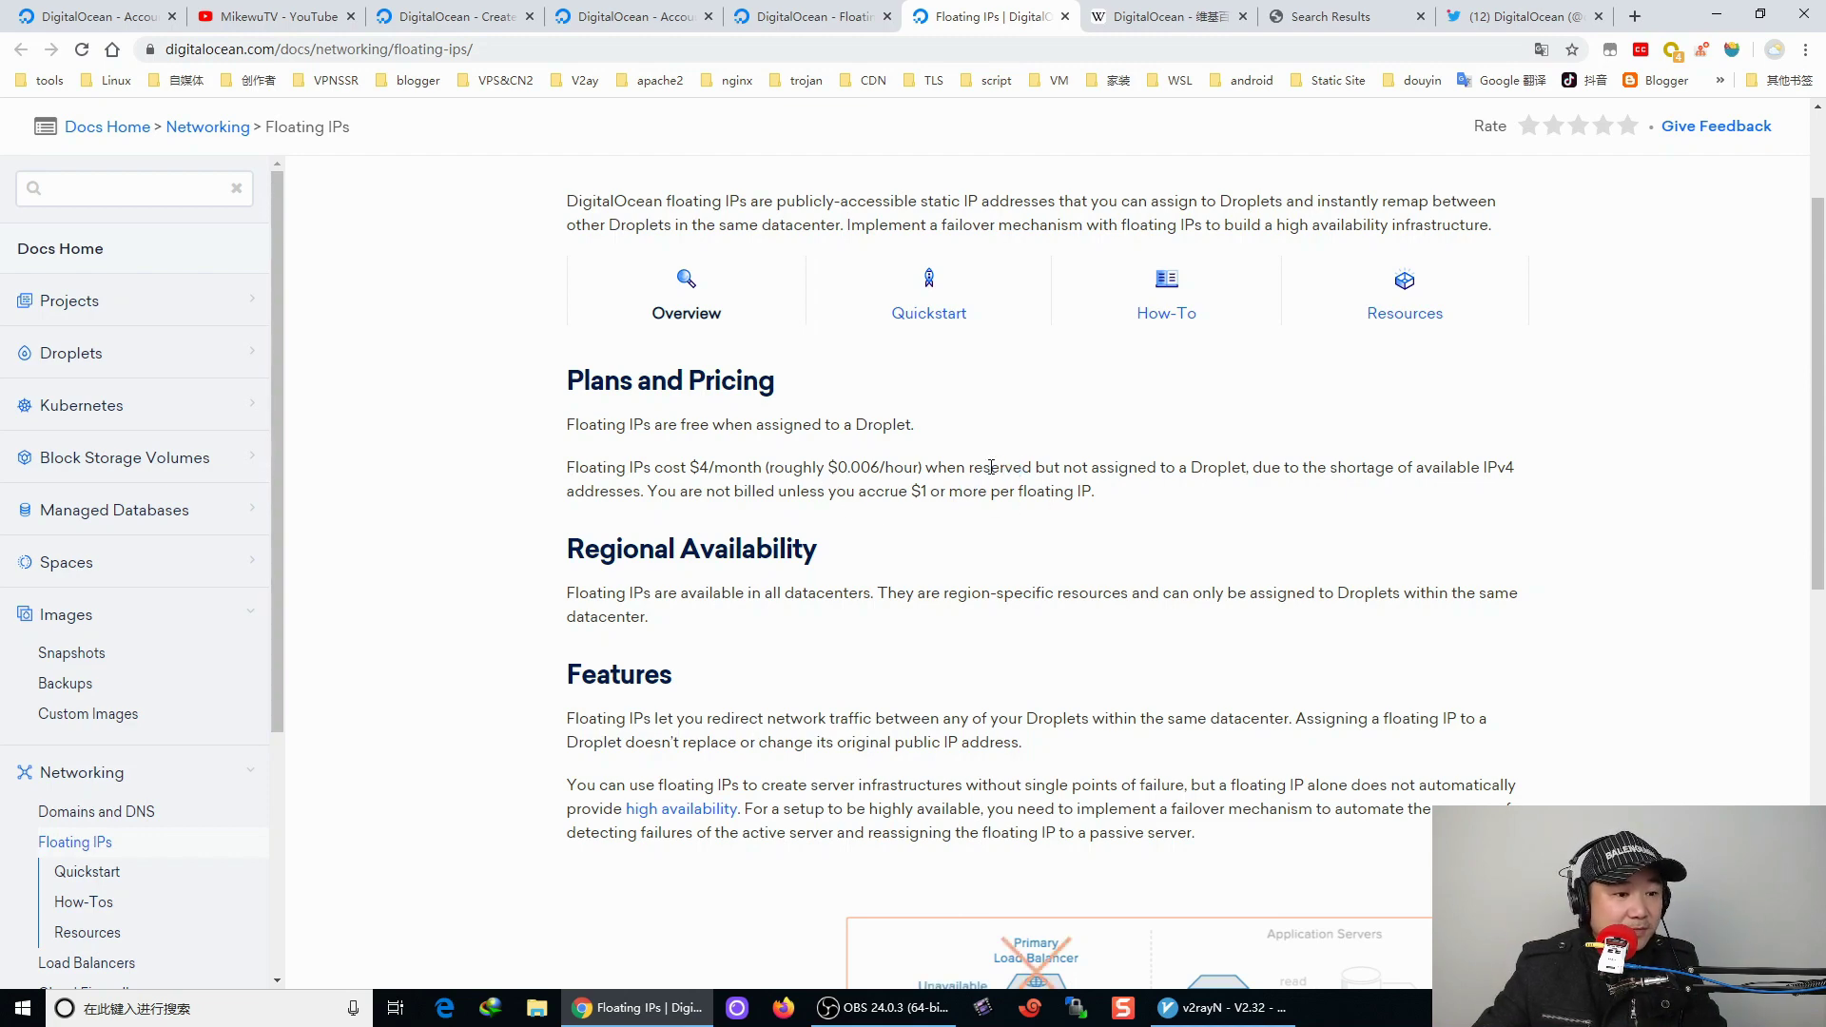
# Leave the Floating IPs documentation and switch to the account's Referrals page.
pyautogui.scroll(3, 1006, 470)
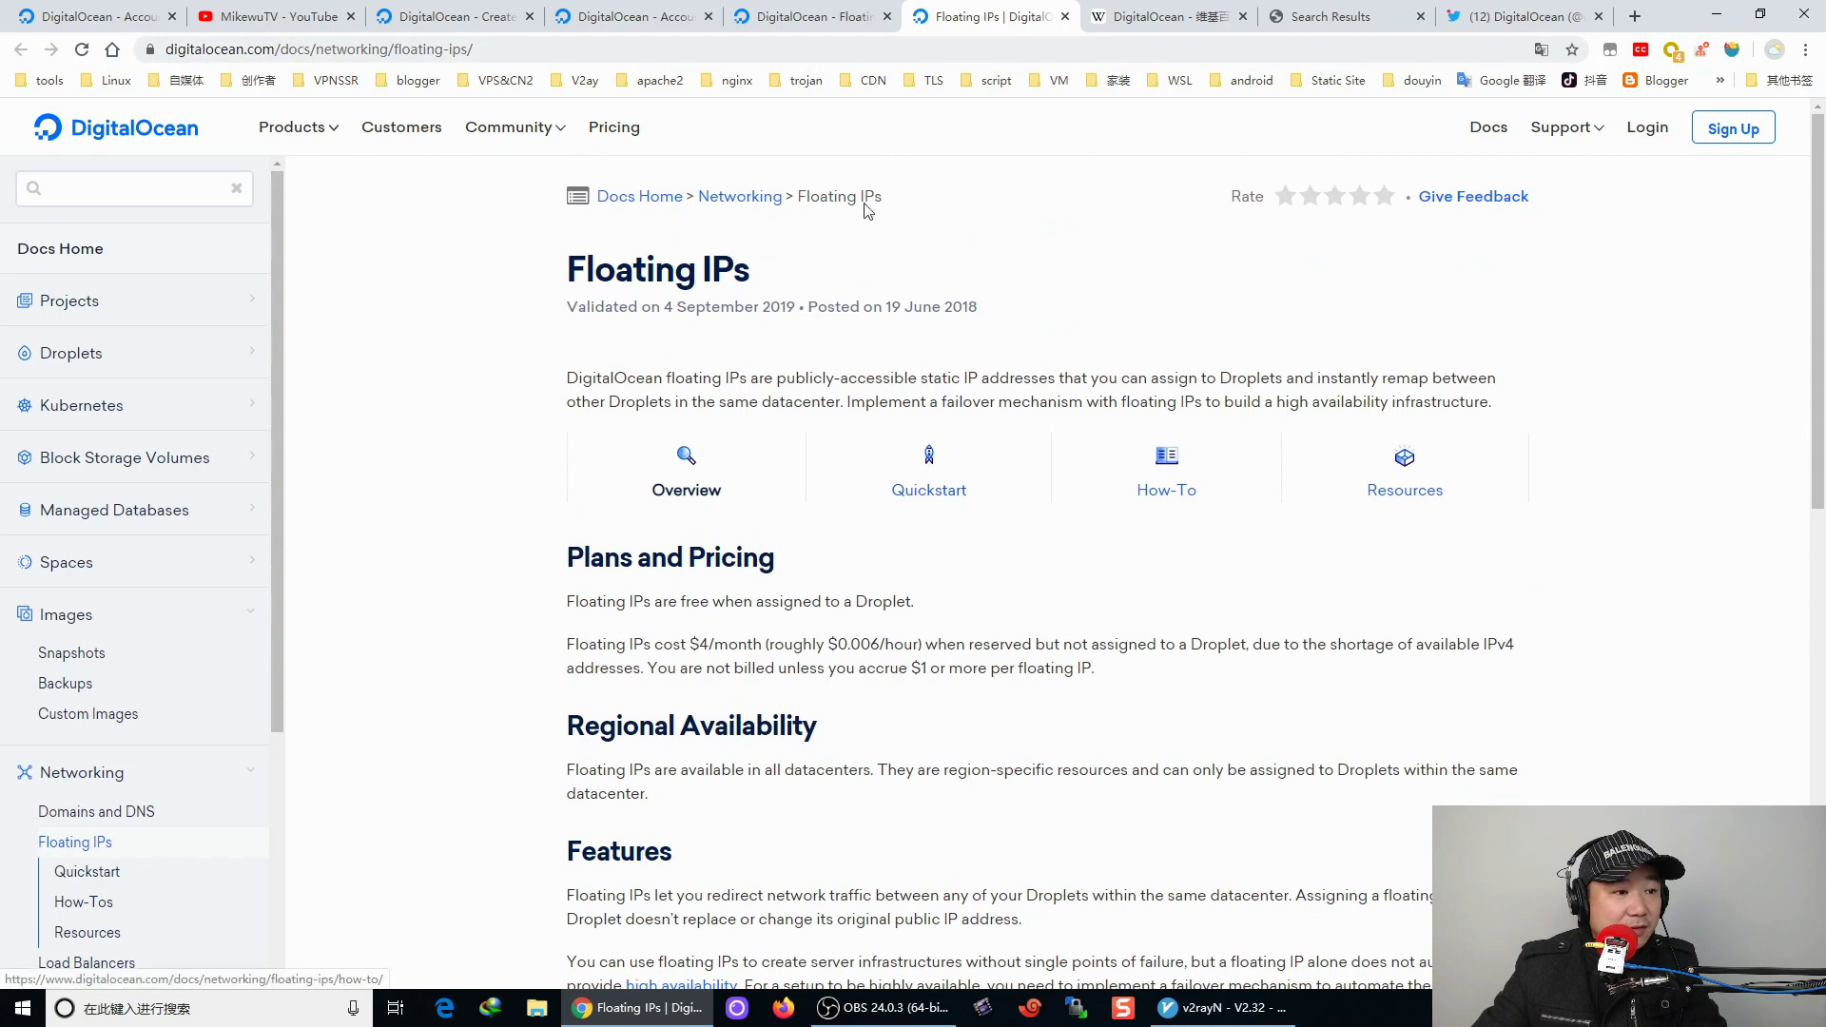
pyautogui.click(104, 8)
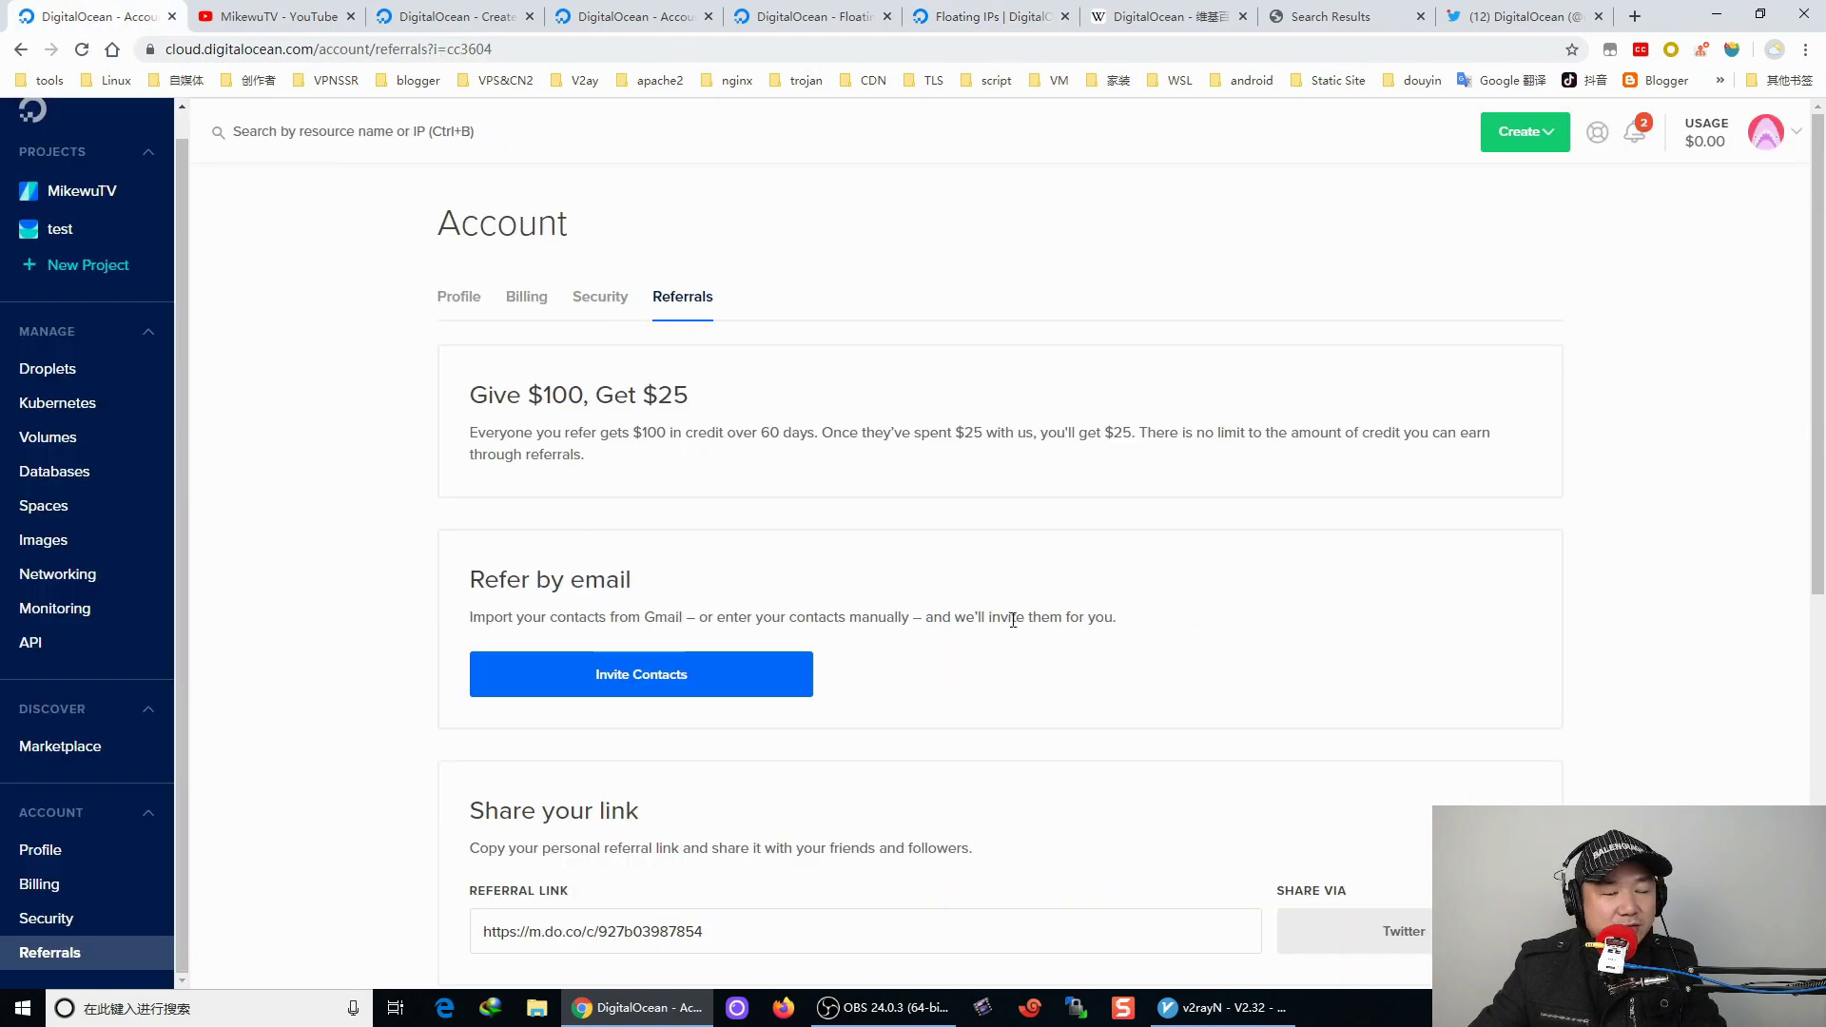